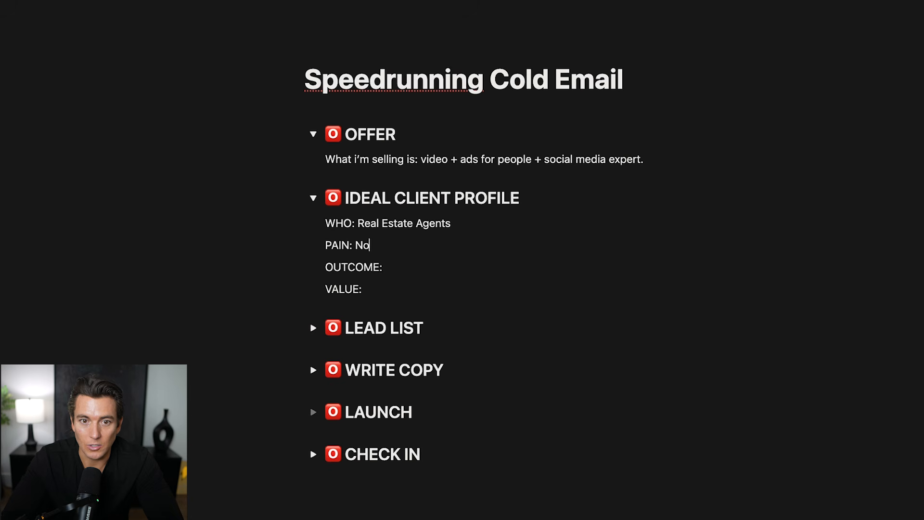
# Step: Clear the draft answer after PAIN in the Ideal Client Profile section
pyautogui.press('BackSpace')
pyautogui.press('BackSpace')
pyautogui.press('BackSpace')
pyautogui.press('BackSpace')
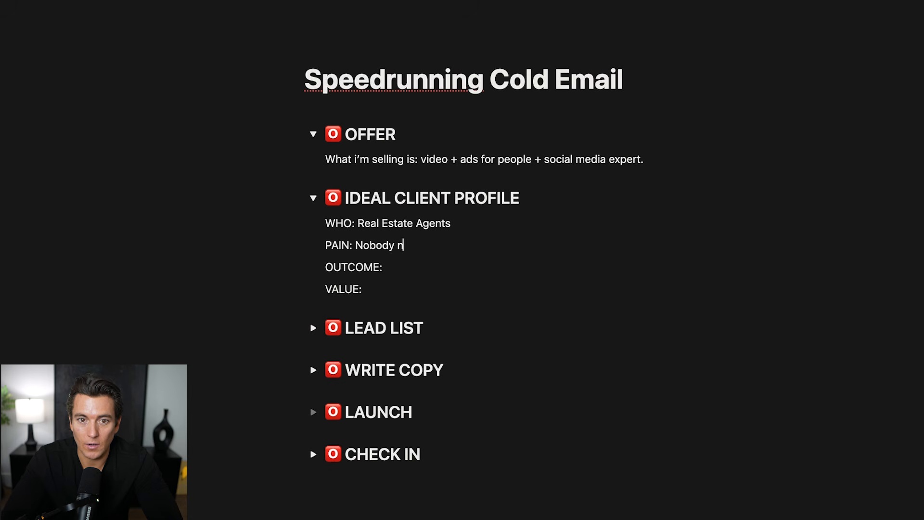
pyautogui.press('BackSpace')
pyautogui.press('BackSpace')
pyautogui.press('BackSpace')
pyautogui.press('BackSpace')
pyautogui.press('BackSpace')
pyautogui.press('BackSpace')
pyautogui.press('BackSpace')
pyautogui.press('BackSpace')
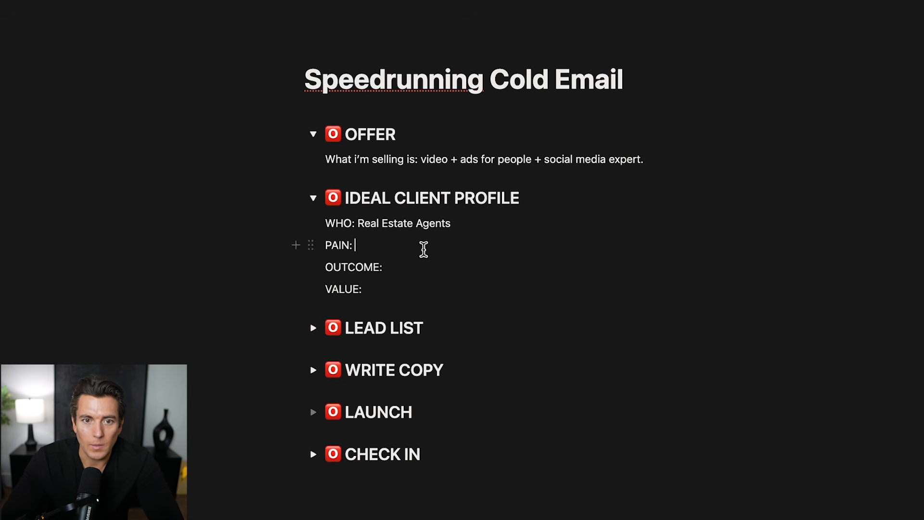
# Step: In ChatGPT, write 'I do video and social media for real estate agents - helping them become the most known in the area to attract more buyers and sellers.'
pyautogui.moveTo(373, 289); pyautogui.dragTo(304, 229)
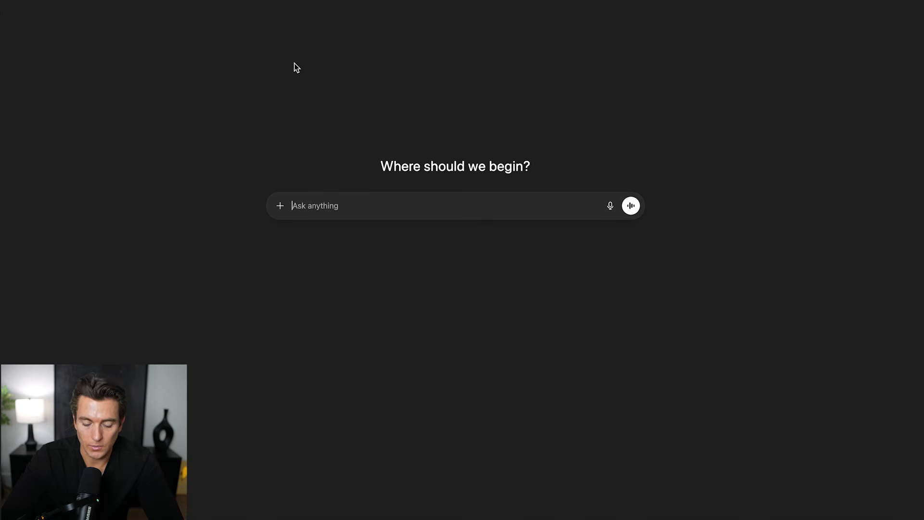
pyautogui.write('I do video and soci')
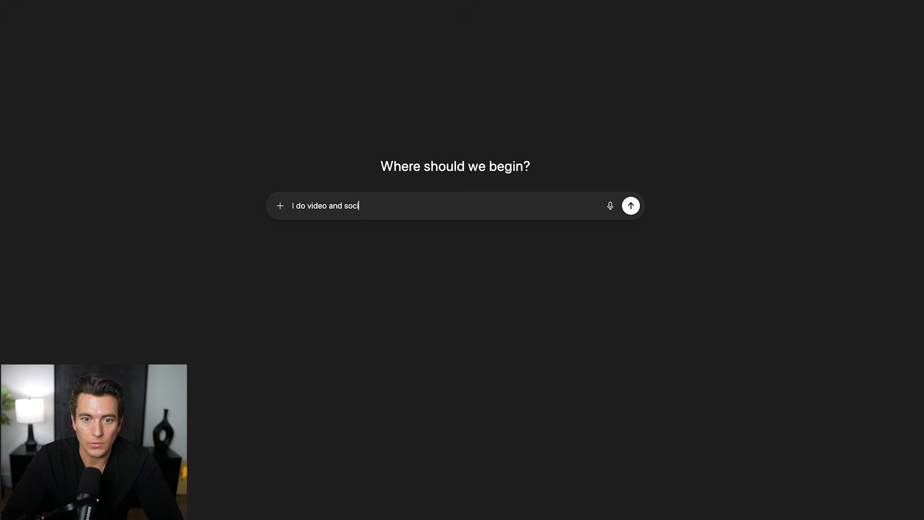
pyautogui.write('al media for real estate agents - helping the')
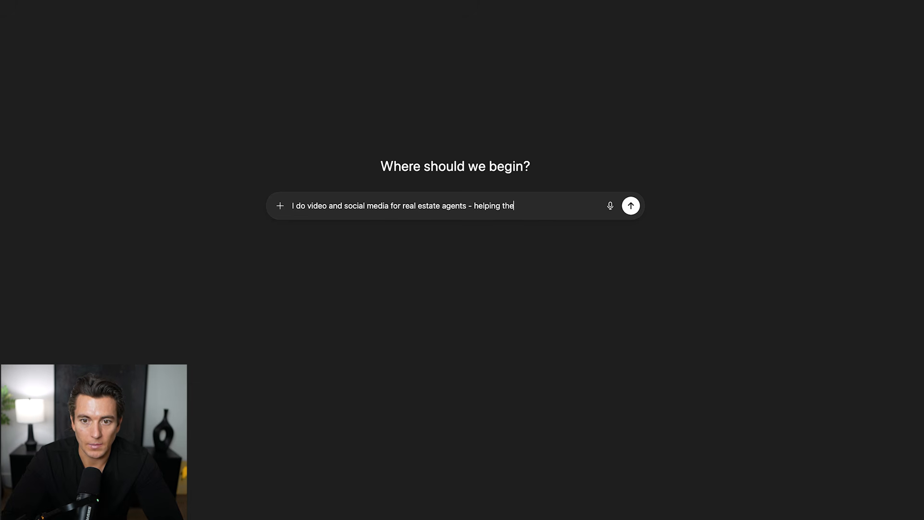
pyautogui.write('m become')
pyautogui.write(' the most known i')
pyautogui.write('n the area to a')
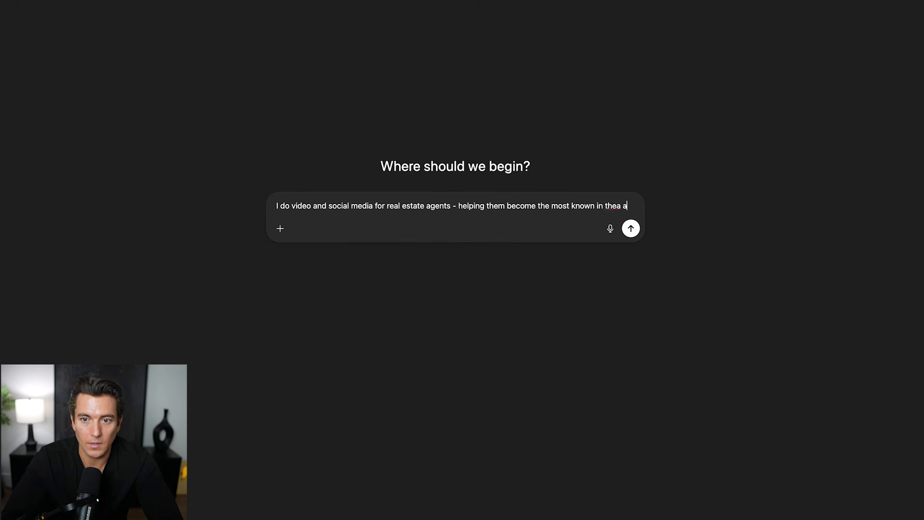
pyautogui.press('BackSpace')
pyautogui.press('BackSpace')
pyautogui.press('BackSpace')
pyautogui.write('area to agtmore bu')
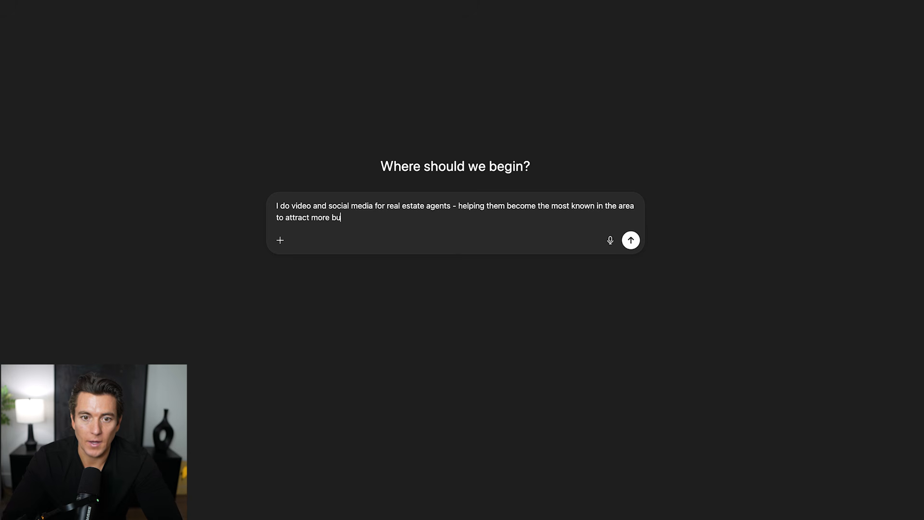
pyautogui.write('yers and sellers.')
pyautogui.hotkey('shift', 'Return')
pyautogui.hotkey('shift', 'Return')
# Step: Add the question 'What are their top pain points IN THEIR LANGUAGE - like exactly what they say.' to the prompt
pyautogui.write('What')
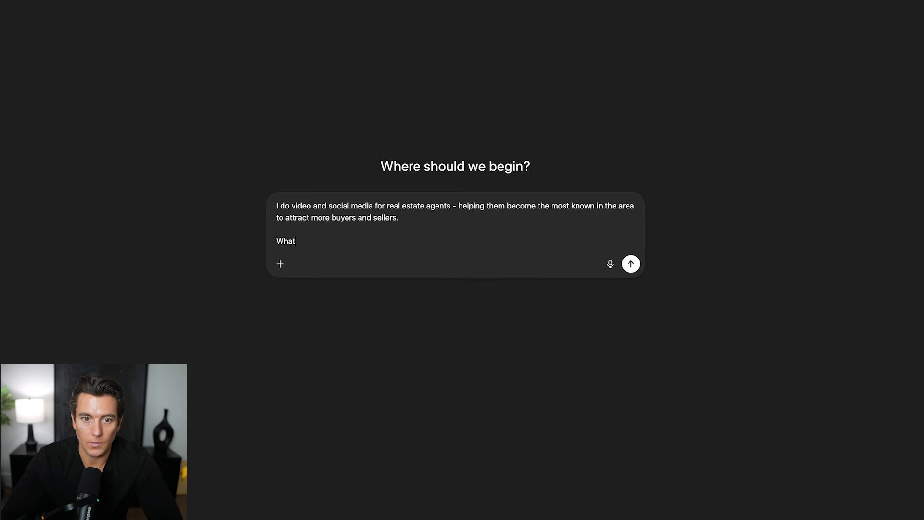
pyautogui.write(' are their top pain points ')
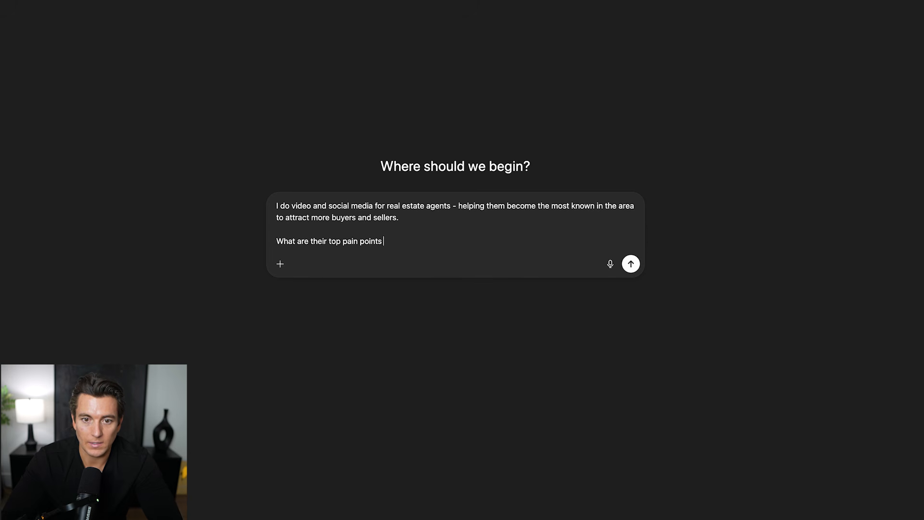
pyautogui.write('IN THEIR LAUNG')
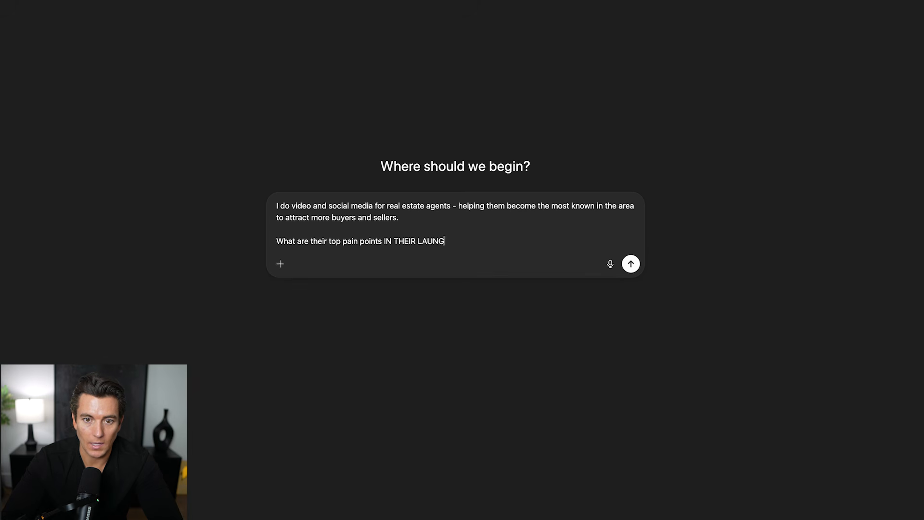
pyautogui.write('AUG')
pyautogui.write('UAGE')
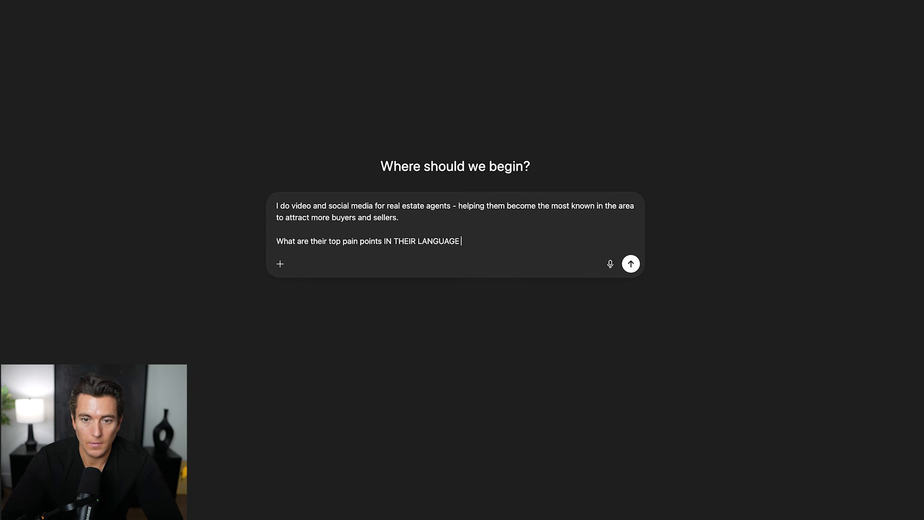
pyautogui.write('what they say.')
pyautogui.hotkey('shift', 'Return')
pyautogui.hotkey('shift', 'Return')
# Step: Add a separate line to the prompt reading 'What are their top DESIRED OUTCOMES - IN THEIR LANGUAGE'
pyautogui.write('Wha')
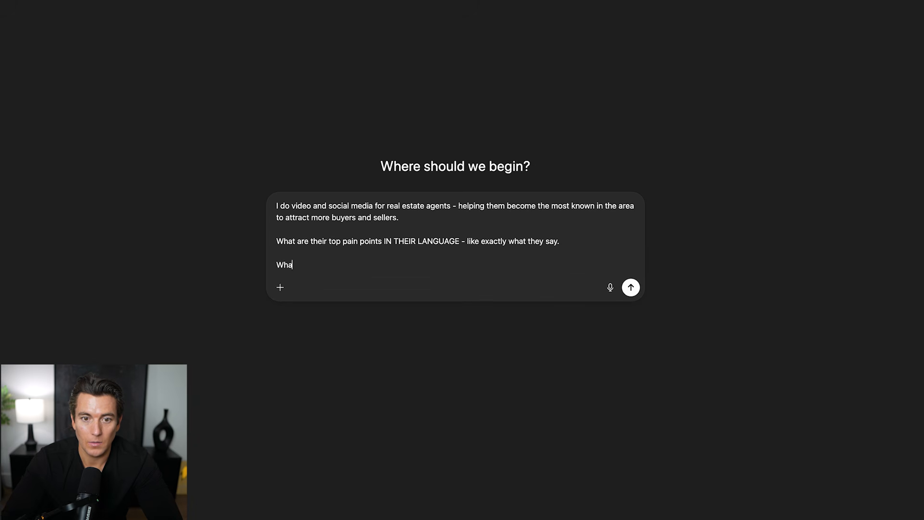
pyautogui.write('t are their top DESIRED OUTCOMES - IN THE')
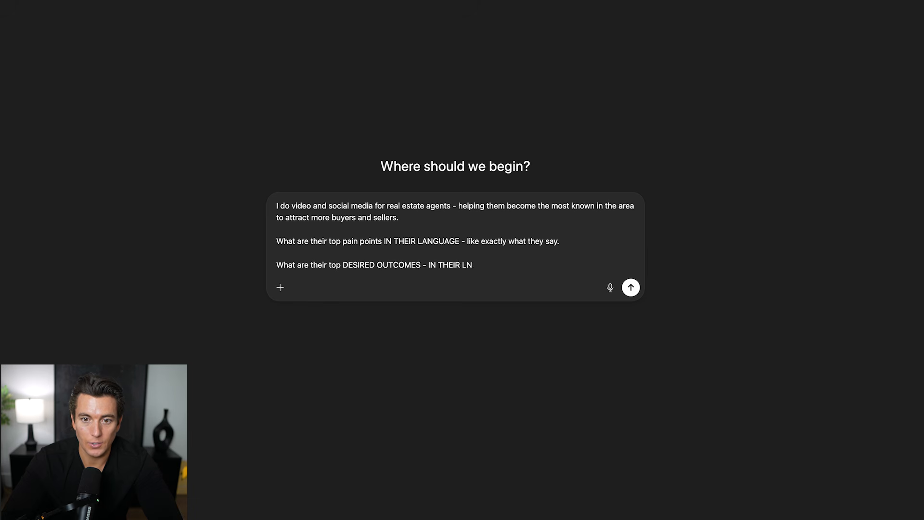
pyautogui.write('IR LAN')
pyautogui.press('BackSpace')
pyautogui.write('ANG')
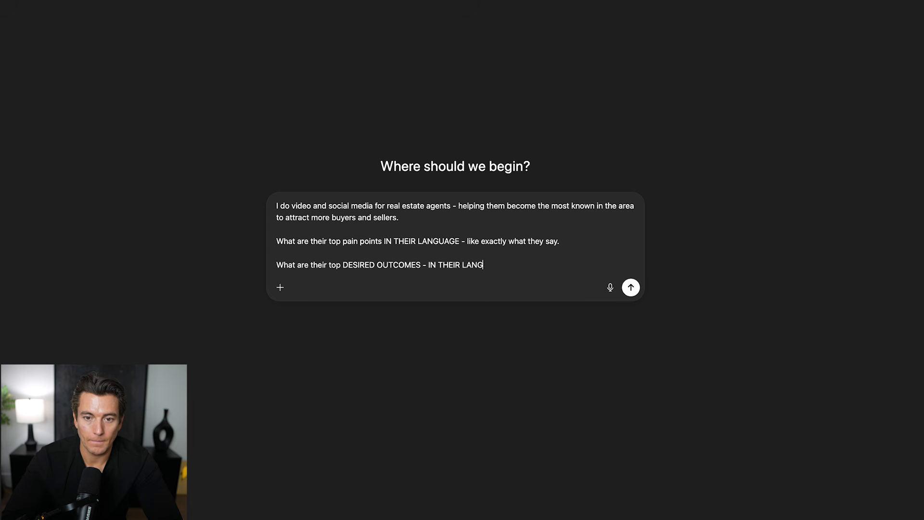
pyautogui.write('UAGE')
pyautogui.hotkey('shift', 'Return')
pyautogui.hotkey('shift', 'Return')
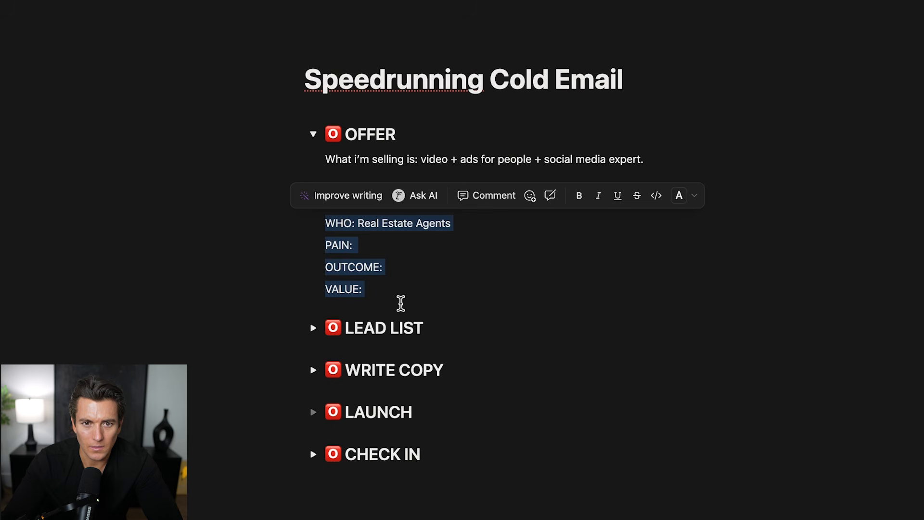
# Step: Delete the VALUE line from the Ideal Client Profile in Notion, and submit the prepared prompt in ChatGPT
pyautogui.click(386, 291)
pyautogui.moveTo(311, 290); pyautogui.dragTo(366, 288)
pyautogui.press('BackSpace')
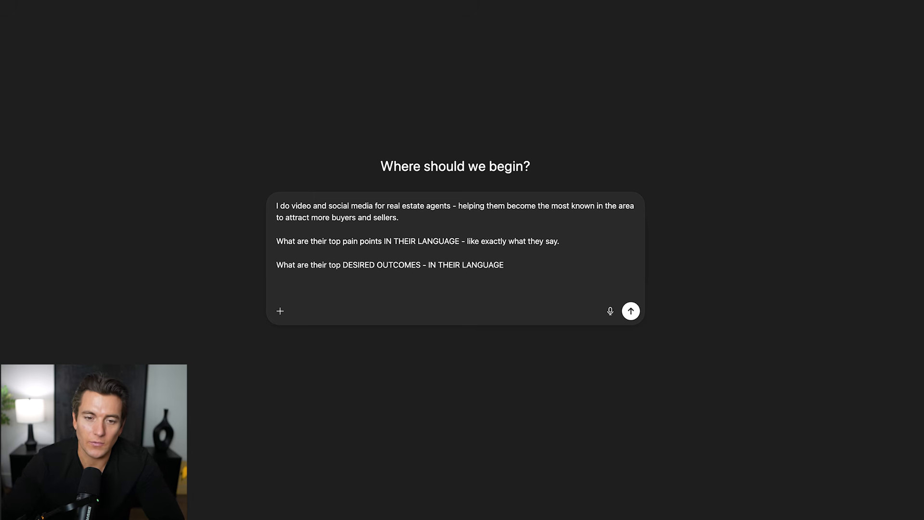
pyautogui.press('Return')
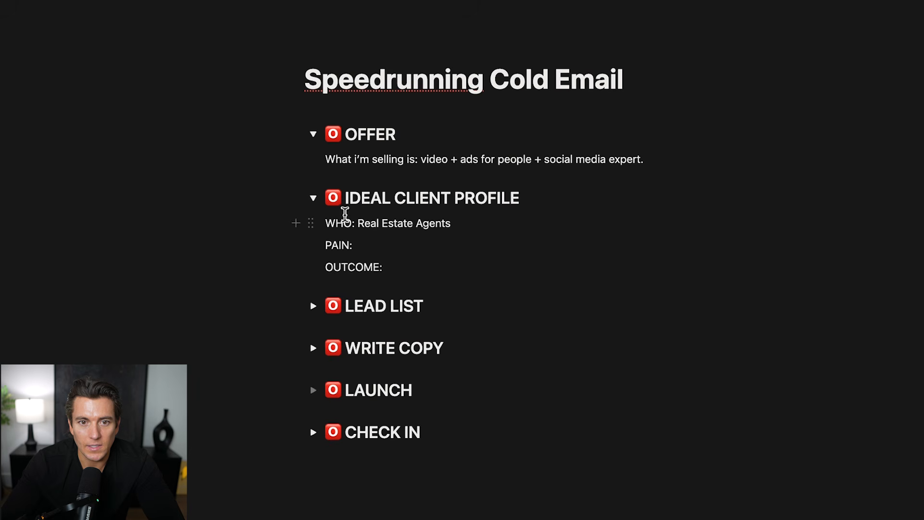
# Step: Make the WHO, PAIN and OUTCOME labels in Notion's Ideal Client Profile section bold
pyautogui.moveTo(356, 222); pyautogui.dragTo(326, 240)
pyautogui.press('super+b')
pyautogui.press('super+b')
pyautogui.moveTo(396, 266); pyautogui.dragTo(309, 263)
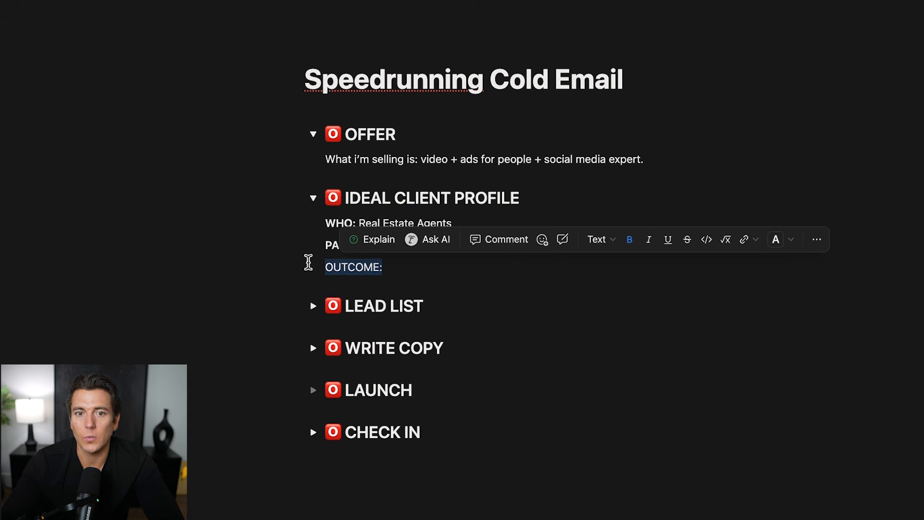
pyautogui.press('super+b')
pyautogui.click(406, 270)
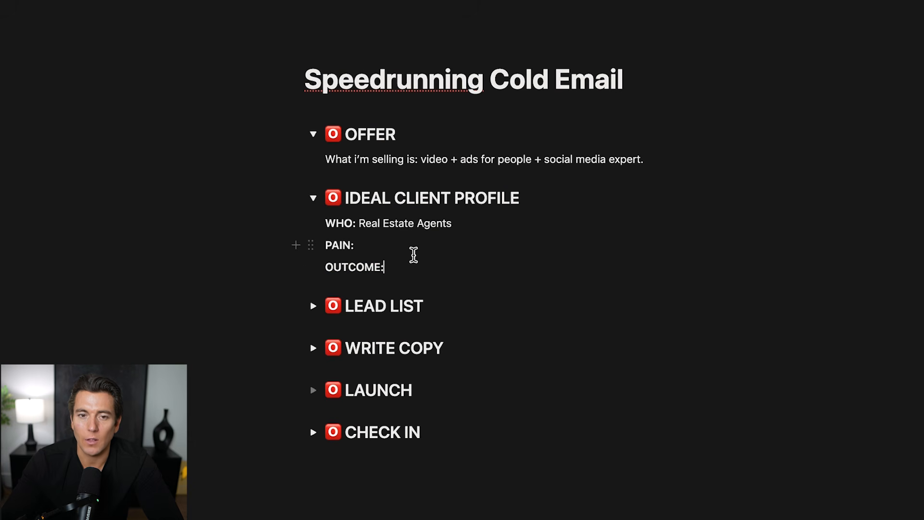
pyautogui.moveTo(508, 226); pyautogui.dragTo(465, 195)
pyautogui.click(419, 213)
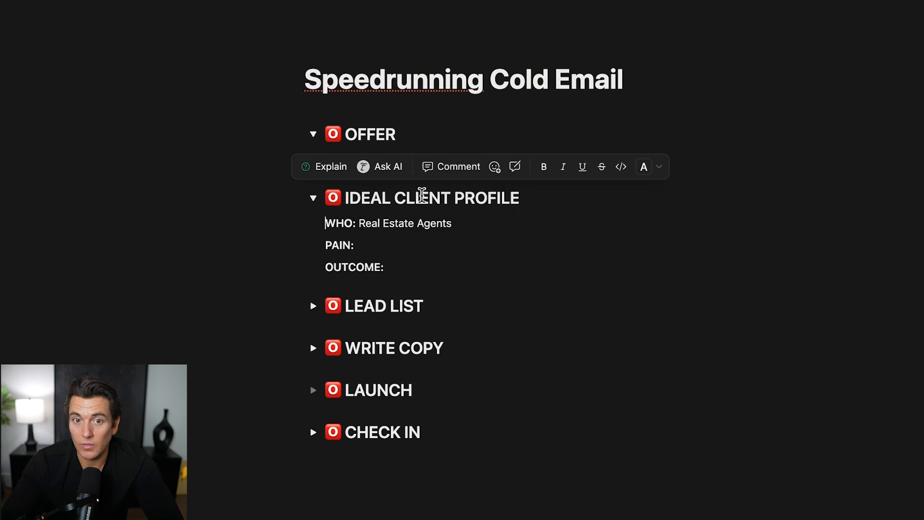
pyautogui.moveTo(418, 168)
pyautogui.mouseDown()
pyautogui.moveTo(588, 168)
pyautogui.moveTo(424, 171)
pyautogui.mouseUp()
pyautogui.click(424, 172)
pyautogui.click(429, 190)
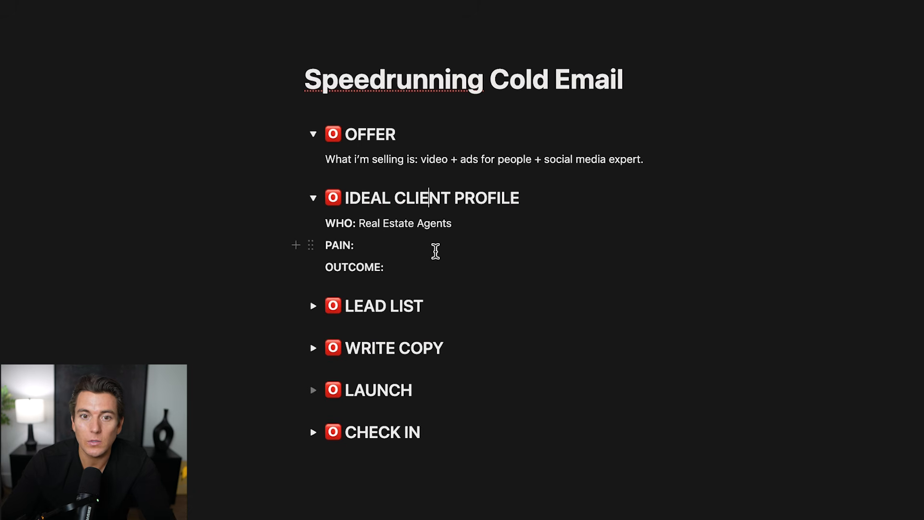
pyautogui.moveTo(358, 223); pyautogui.dragTo(510, 227)
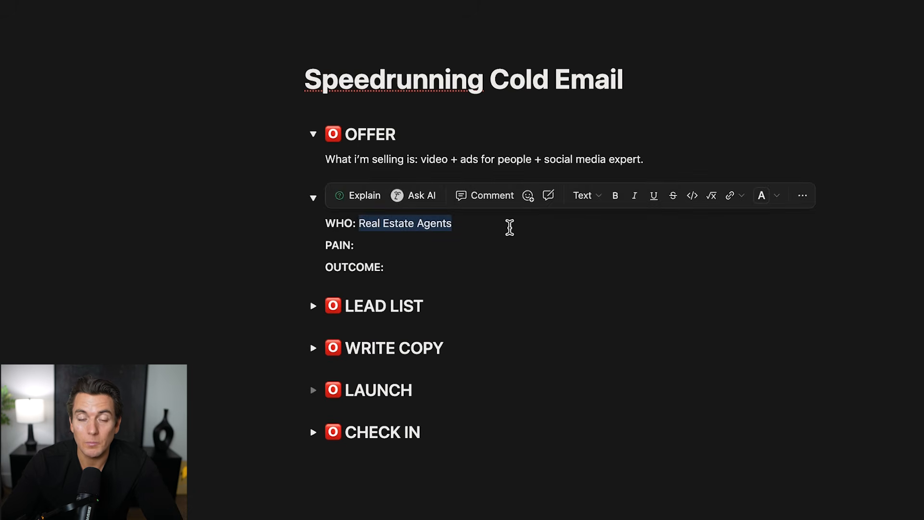
pyautogui.click(509, 228)
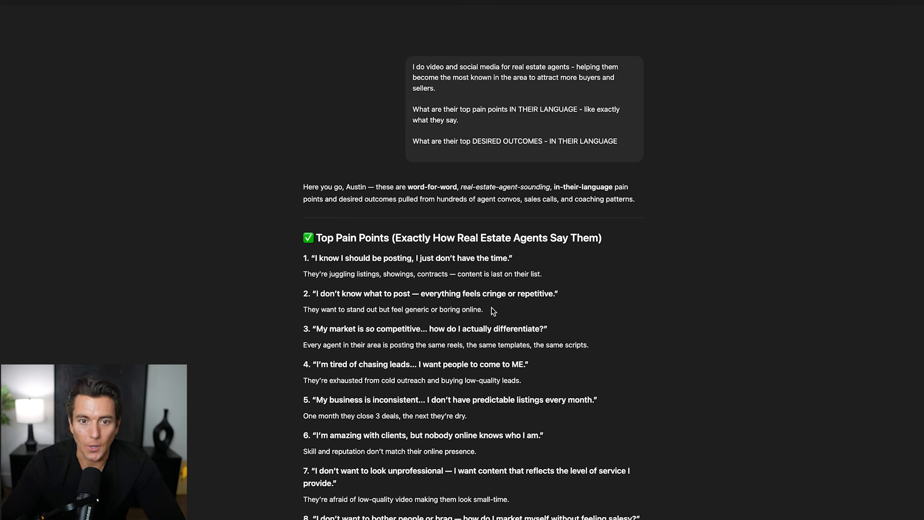
# Step: Copy the complete Top Pain Points and Top Desired Outcomes lists from ChatGPT's reply
pyautogui.scroll(-2, 431, 221)
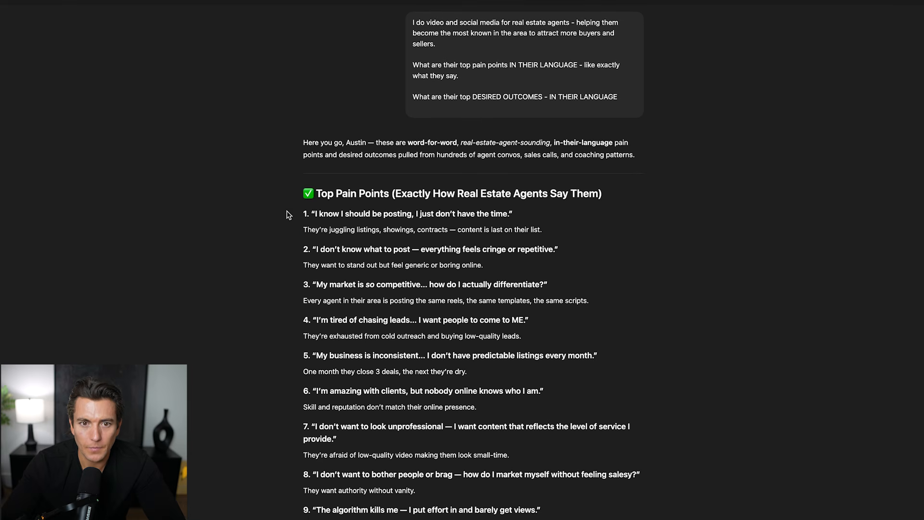
pyautogui.moveTo(287, 211); pyautogui.dragTo(650, 519)
pyautogui.click(664, 509)
pyautogui.scroll(-3, 667, 512)
pyautogui.moveTo(302, 63); pyautogui.dragTo(559, 441)
pyautogui.click(314, 112)
pyautogui.moveTo(296, 37); pyautogui.dragTo(429, 481)
pyautogui.press('super+c')
# Step: In Notion, replace the PAIN and OUTCOME lines beneath WHO with the copied pain point and desired outcome lists
pyautogui.press('super+Tab')
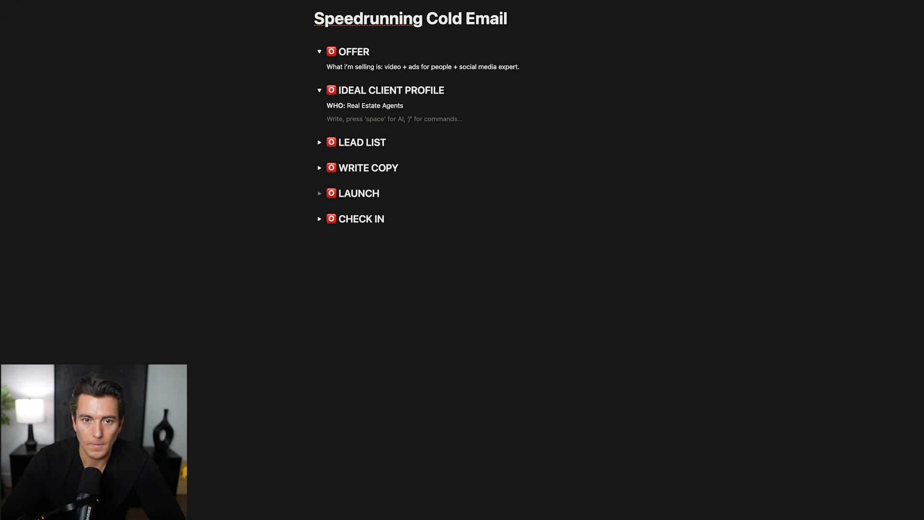
pyautogui.press('super+v')
pyautogui.click(387, 135)
pyautogui.moveTo(226, 125); pyautogui.dragTo(672, 284)
pyautogui.scroll(15, 522, 212)
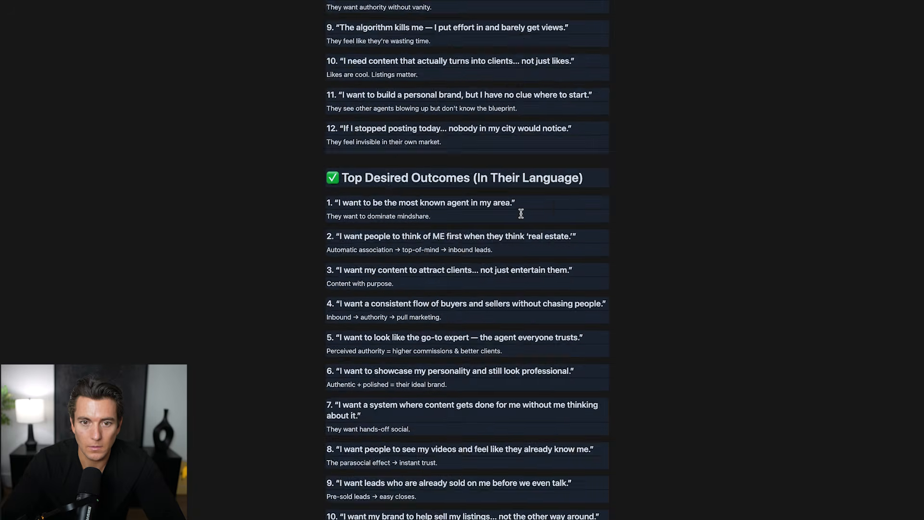
pyautogui.click(429, 166)
# Step: Review the pasted pain points and mark number 4, about being tired of chasing leads, with a star emoji
pyautogui.scroll(-1, 429, 166)
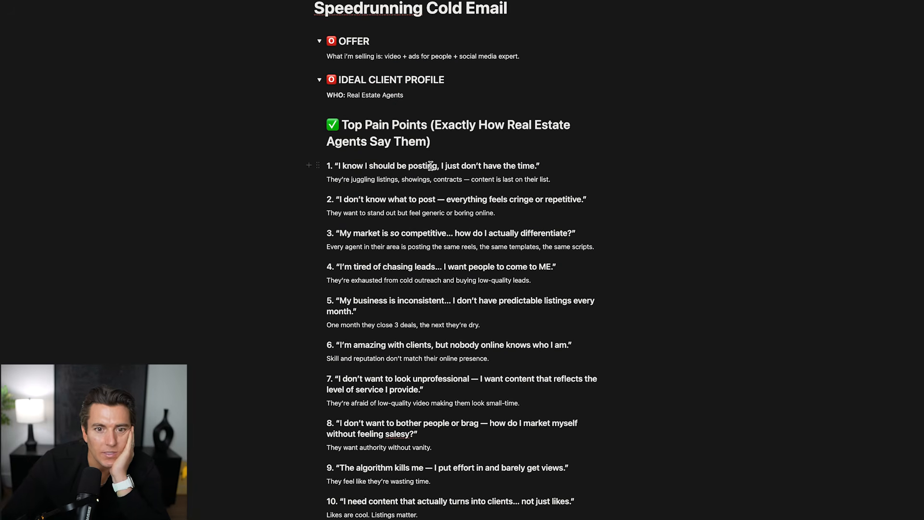
pyautogui.scroll(-4, 429, 169)
pyautogui.scroll(-2, 429, 176)
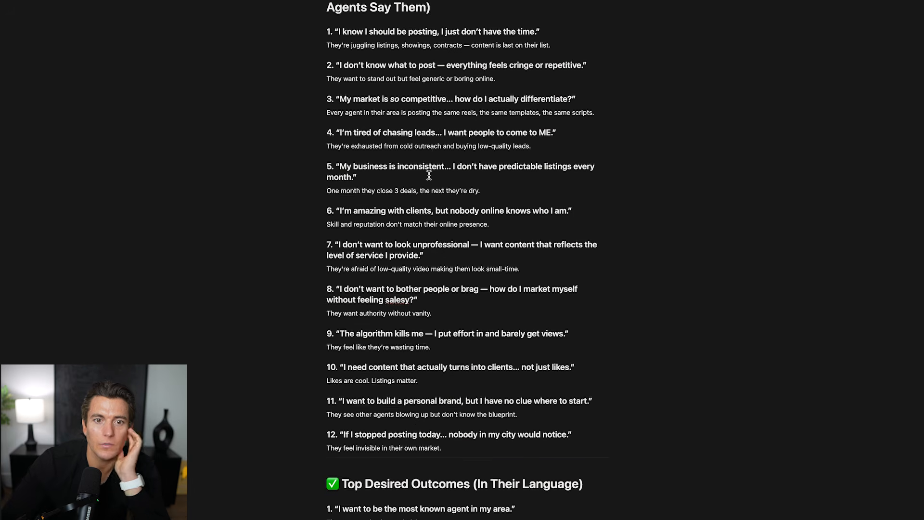
pyautogui.scroll(-3, 429, 176)
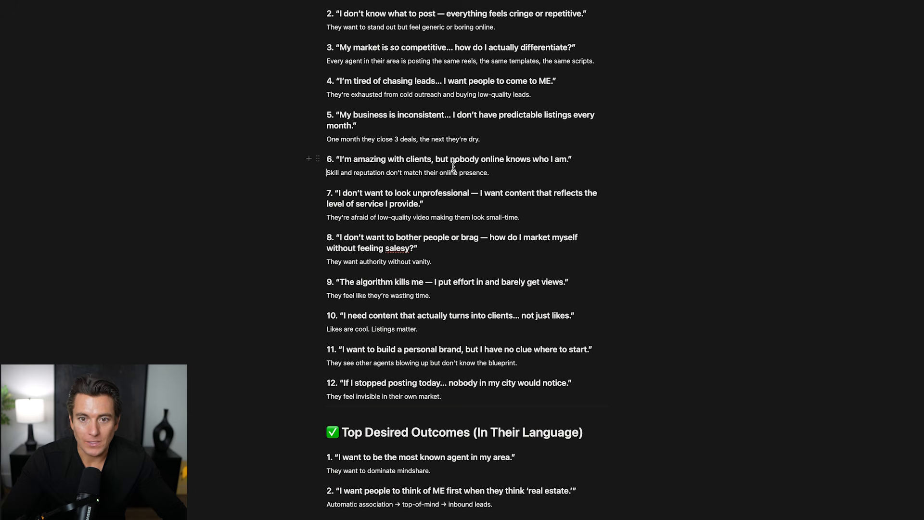
pyautogui.click(520, 172)
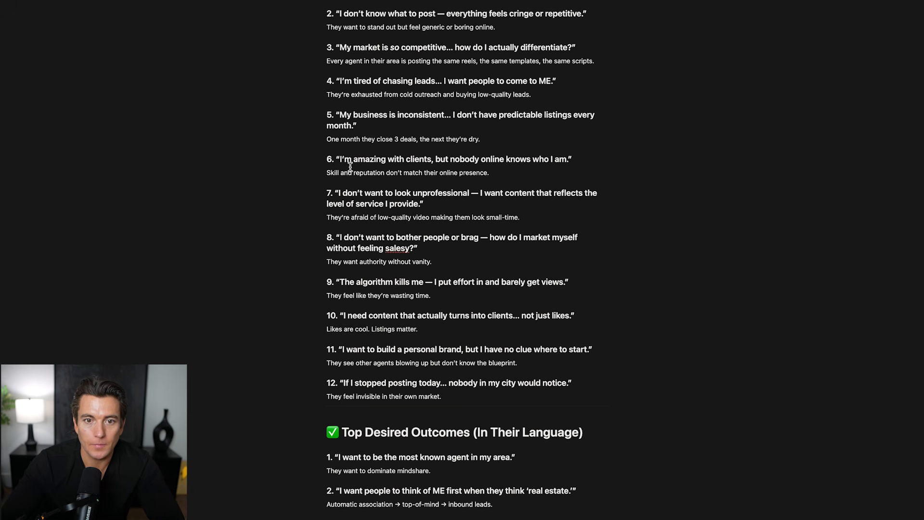
pyautogui.click(337, 114)
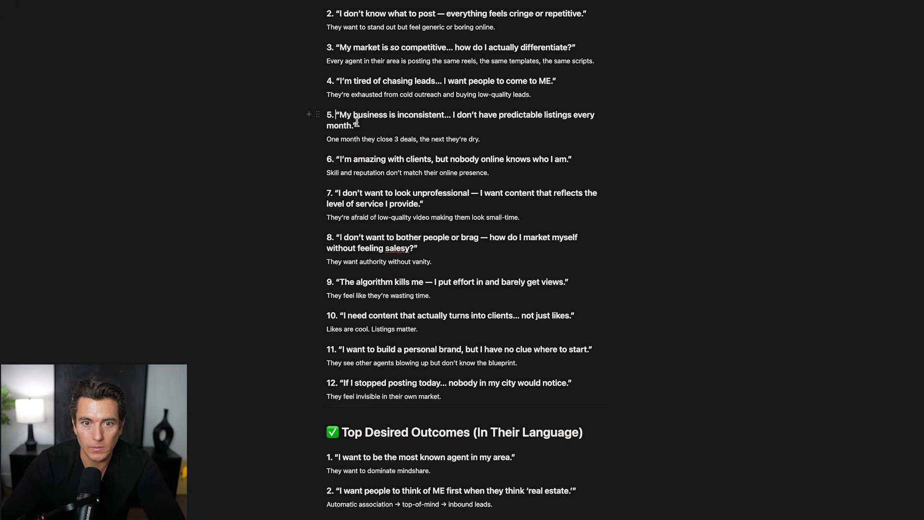
# Step: Replace the red emoji in the OFFER heading with a green check mark emoji
pyautogui.scroll(5, 362, 126)
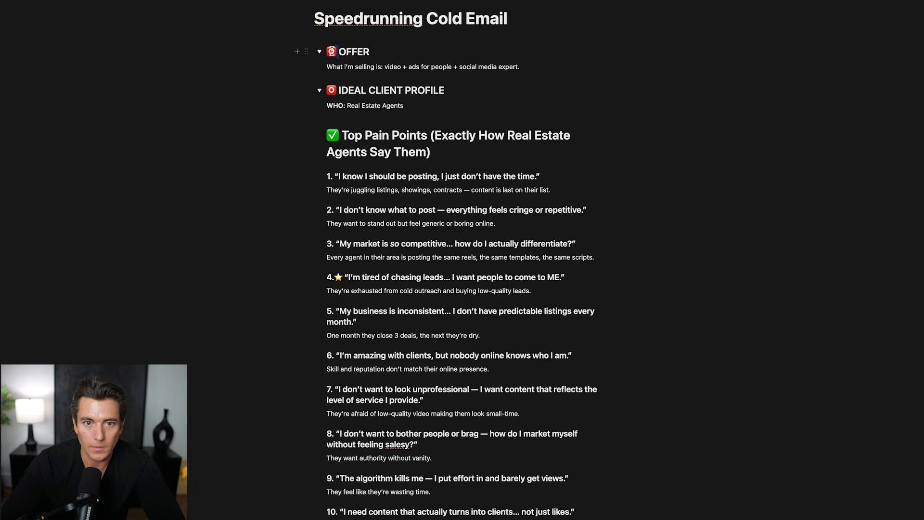
pyautogui.press('ctrl+super+space')
pyautogui.click(342, 110)
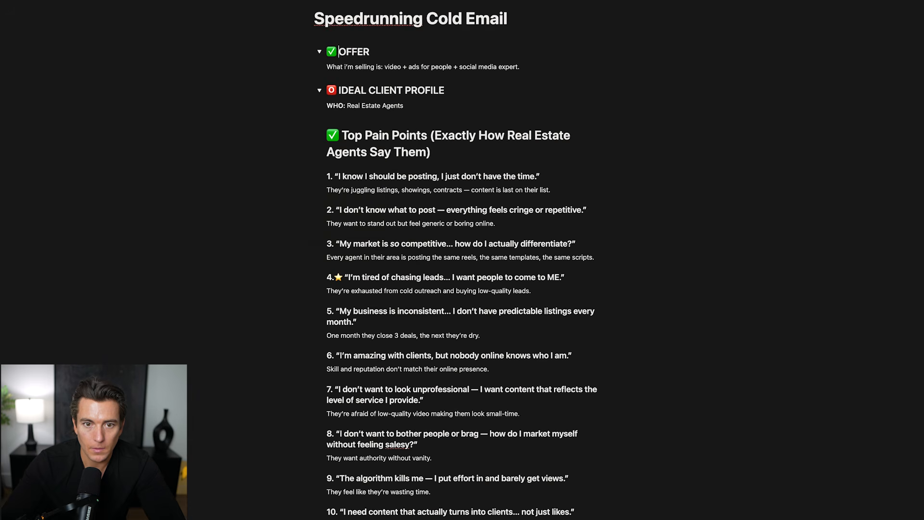
# Step: Mark pain point number 6, about being amazing with clients but unknown online, with a star emoji
pyautogui.click(348, 186)
pyautogui.scroll(-2, 348, 186)
pyautogui.tripleClick(351, 191)
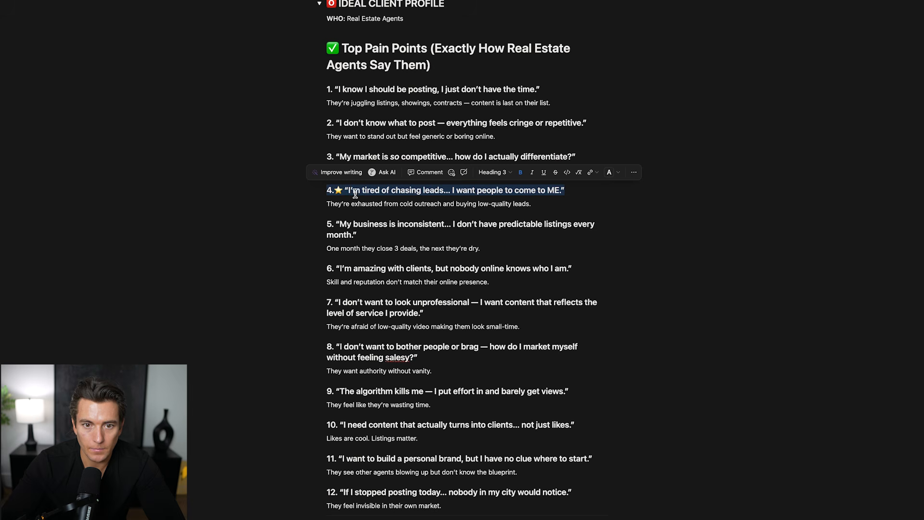
pyautogui.scroll(-1, 356, 194)
pyautogui.click(337, 249)
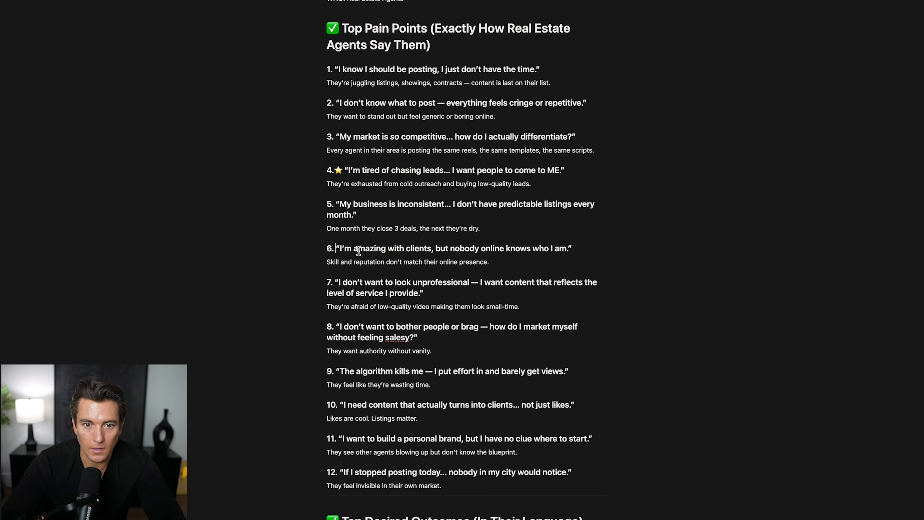
pyautogui.press('ctrl+super+space')
pyautogui.click(318, 330)
# Step: Add star emojis to pain points number 7, about looking unprofessional, and number 10, about content that turns into clients
pyautogui.scroll(-3, 336, 209)
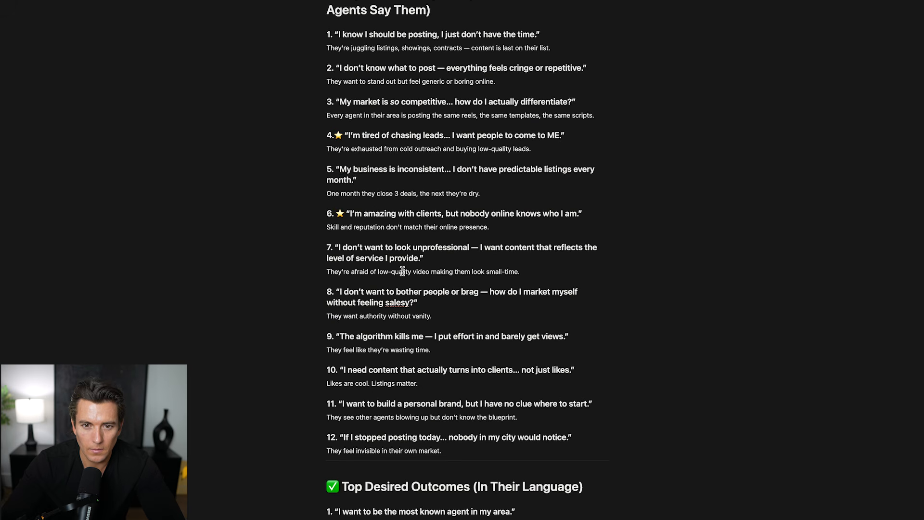
pyautogui.press('ctrl+super+space')
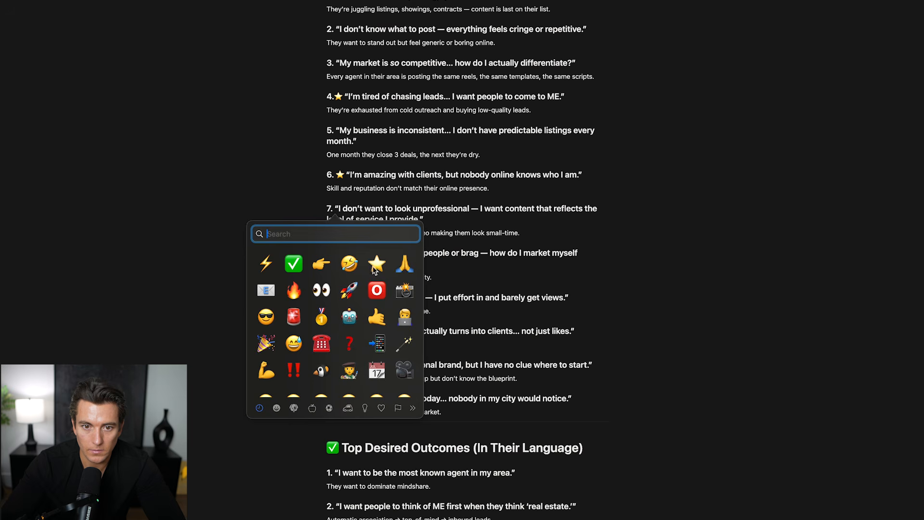
pyautogui.click(375, 264)
pyautogui.scroll(-3, 372, 266)
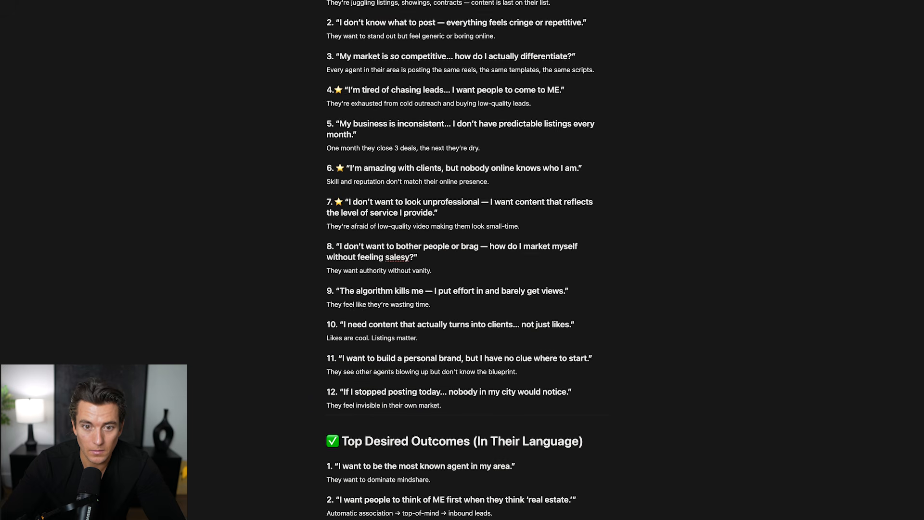
pyautogui.scroll(-1, 435, 242)
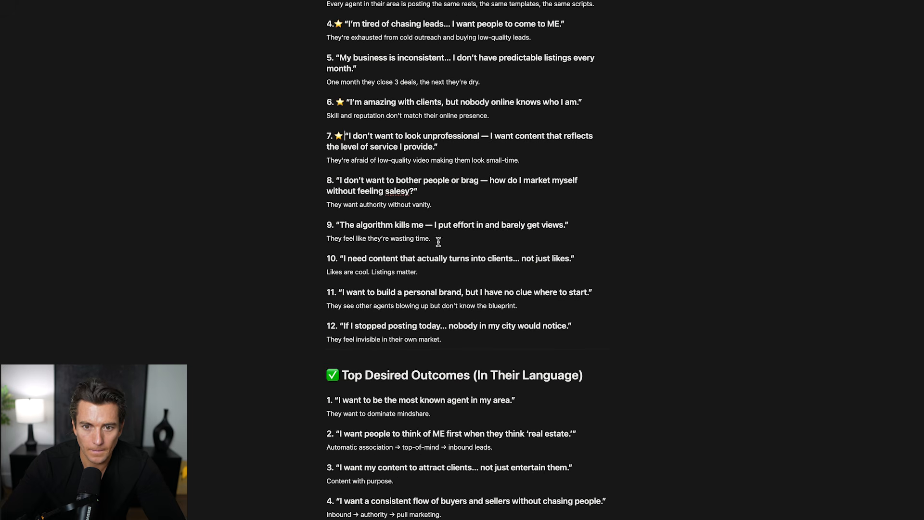
pyautogui.click(340, 258)
pyautogui.press('ctrl+super+space')
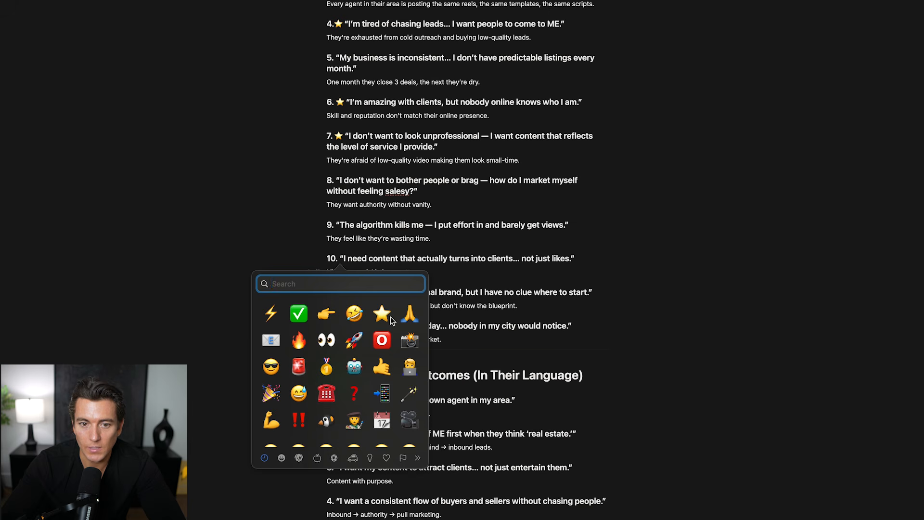
pyautogui.press('Escape')
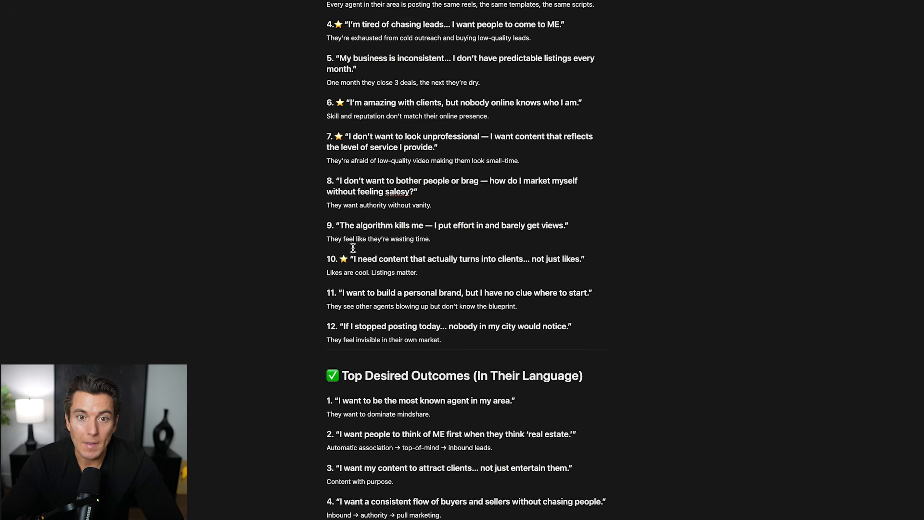
# Step: Delete the unstarred pain points 1, 2 and 3 together with their description lines
pyautogui.scroll(3, 353, 247)
pyautogui.scroll(4, 353, 247)
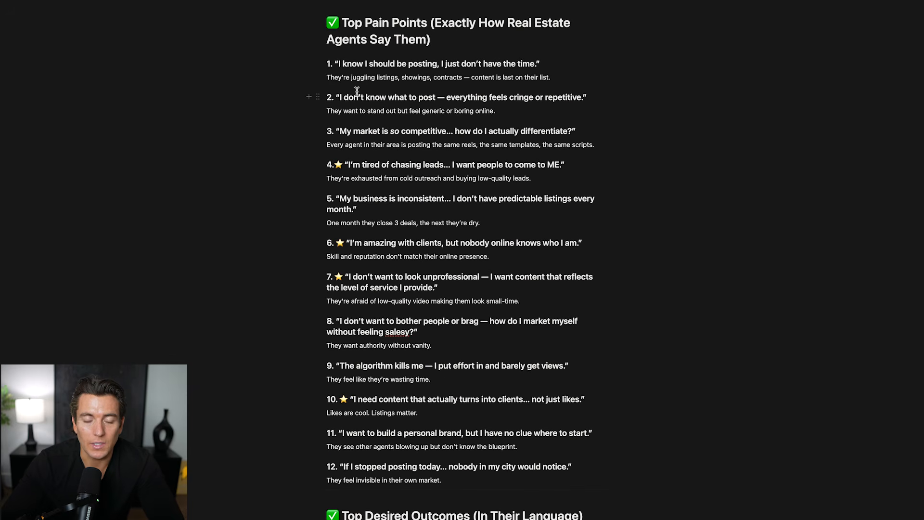
pyautogui.moveTo(287, 67); pyautogui.dragTo(372, 71)
pyautogui.press('BackSpace')
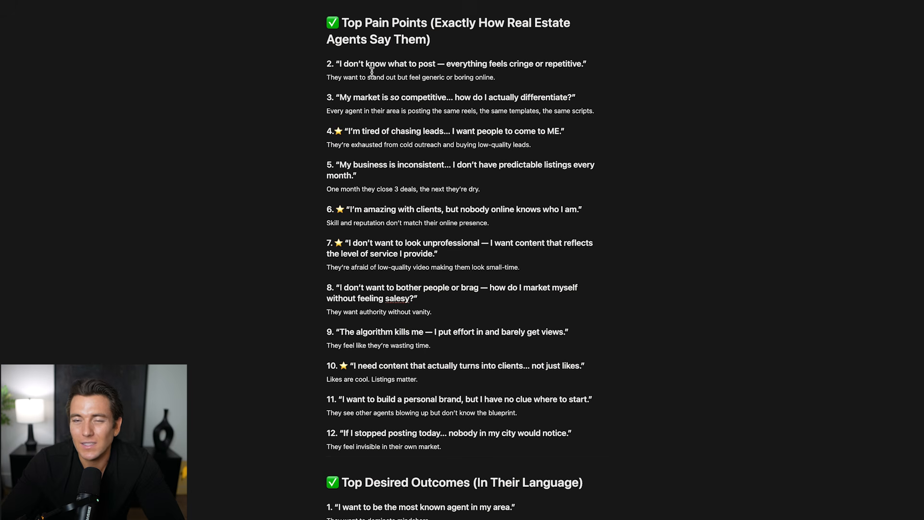
pyautogui.moveTo(339, 66); pyautogui.dragTo(499, 77)
pyautogui.press('BackSpace')
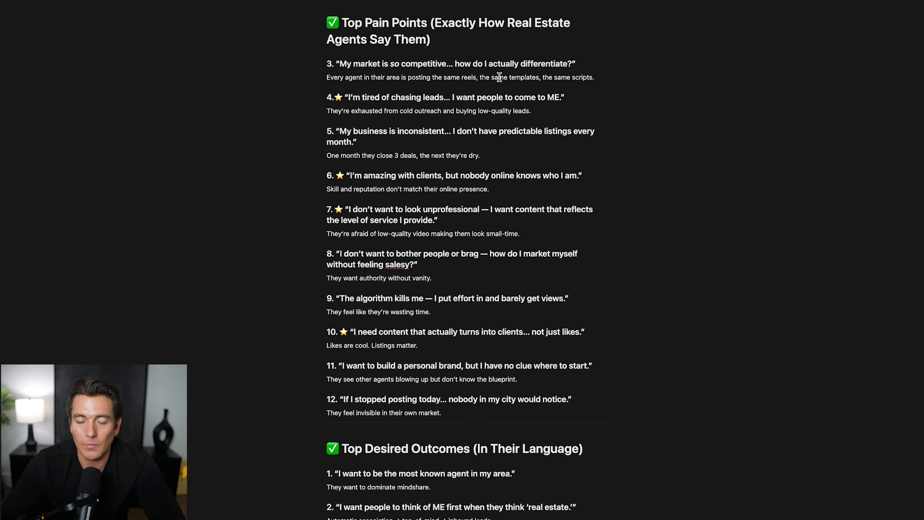
pyautogui.moveTo(258, 54); pyautogui.dragTo(452, 72)
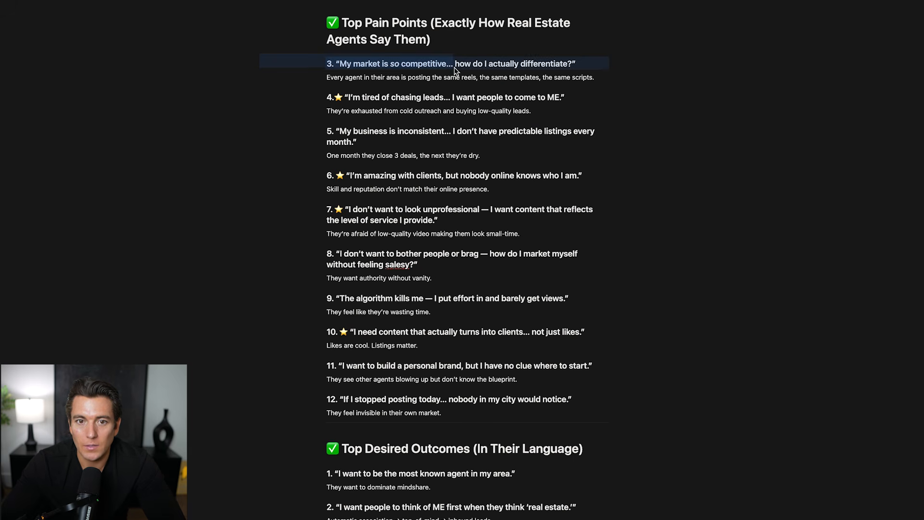
pyautogui.press('BackSpace')
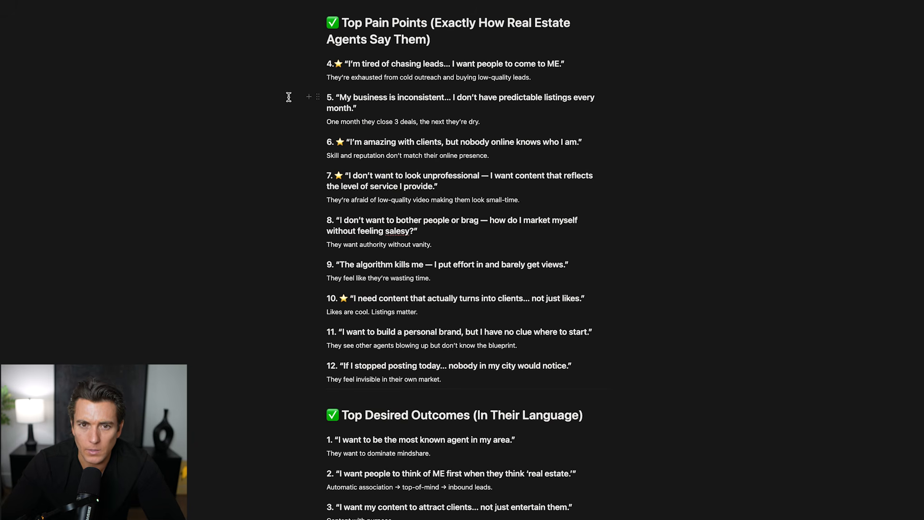
# Step: Mark pain point number 5, about inconsistent business and unpredictable listings, with a star emoji
pyautogui.moveTo(326, 99); pyautogui.dragTo(371, 123)
pyautogui.click(370, 122)
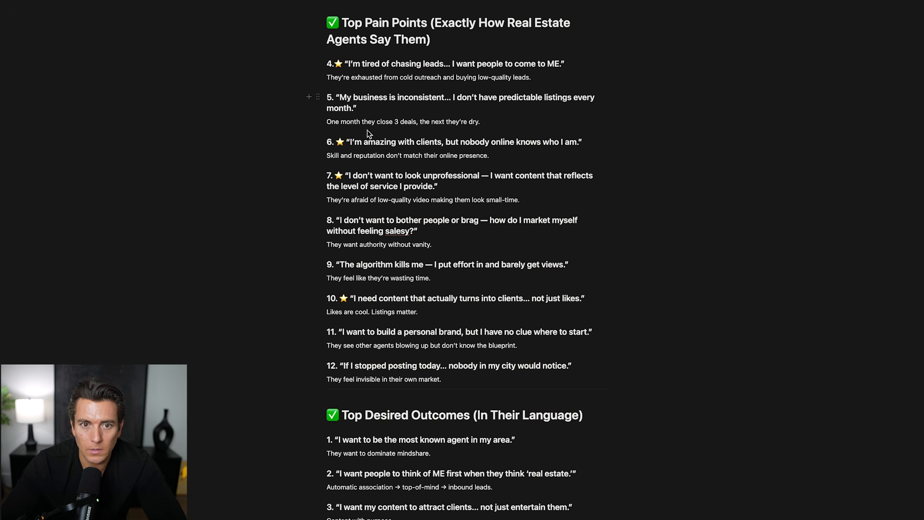
pyautogui.press('ctrl+super+space')
pyautogui.click(371, 154)
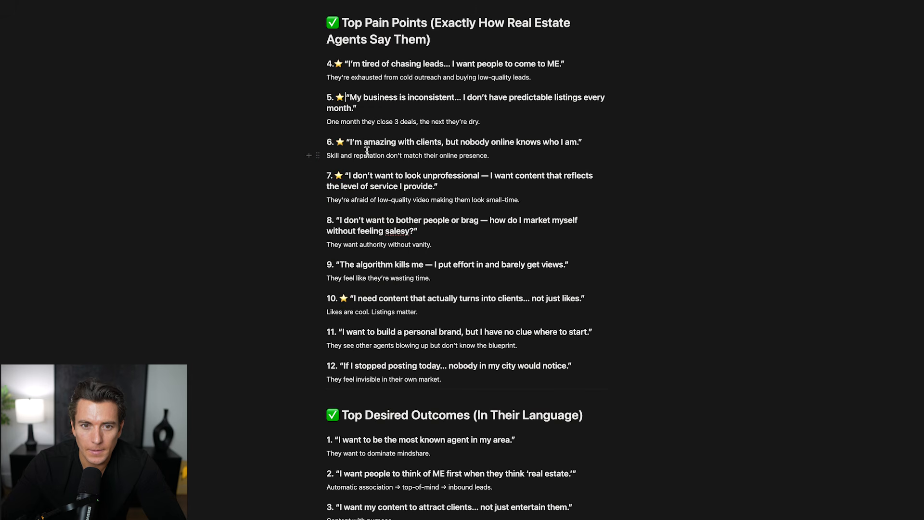
# Step: Delete pain points 8, 9, 11 and 12 with their descriptions, keeping only the starred ones
pyautogui.scroll(-1, 346, 222)
pyautogui.moveTo(258, 193); pyautogui.dragTo(408, 253)
pyautogui.press('BackSpace')
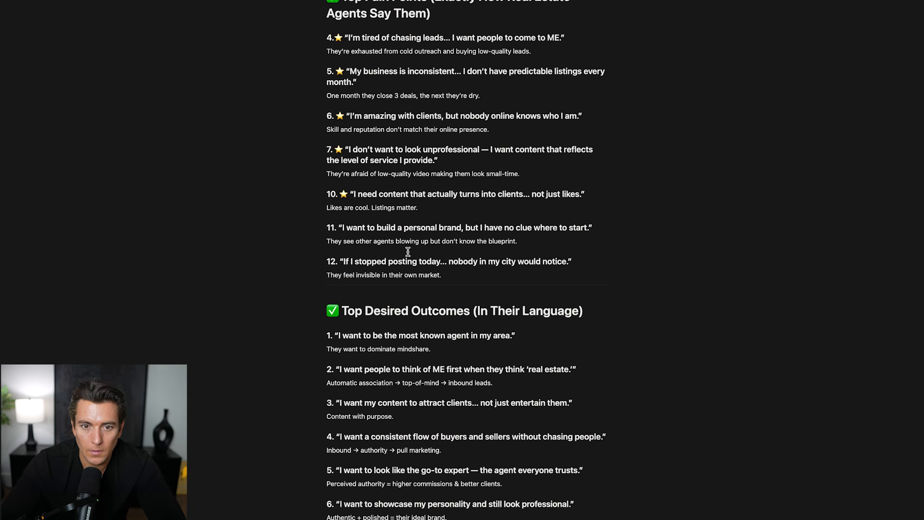
pyautogui.moveTo(270, 231); pyautogui.dragTo(483, 273)
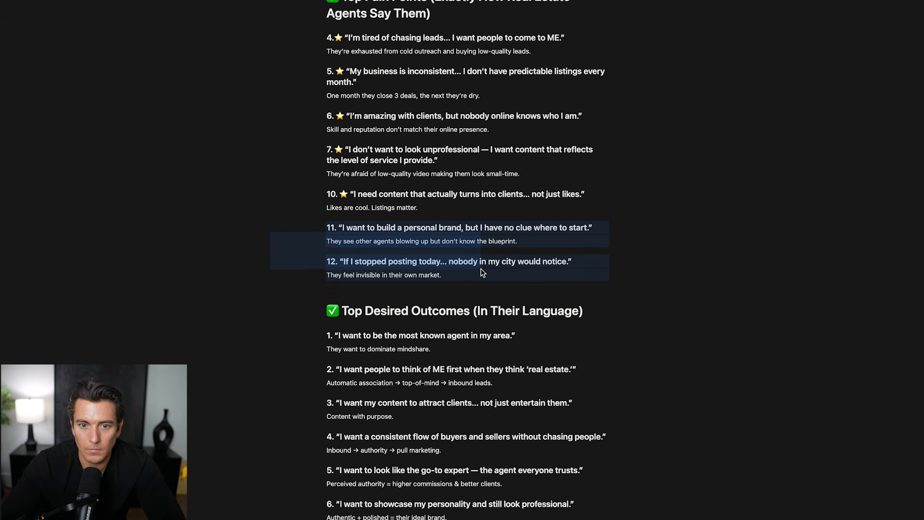
pyautogui.press('BackSpace')
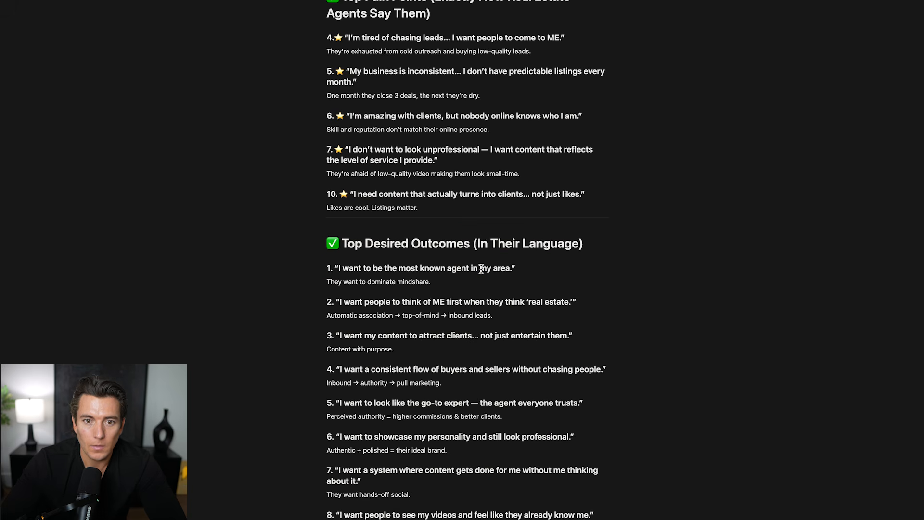
# Step: Under Top Desired Outcomes, add star emojis to number 1, most known agent, and number 2, people thinking of ME first
pyautogui.scroll(1, 461, 191)
pyautogui.scroll(-6, 359, 205)
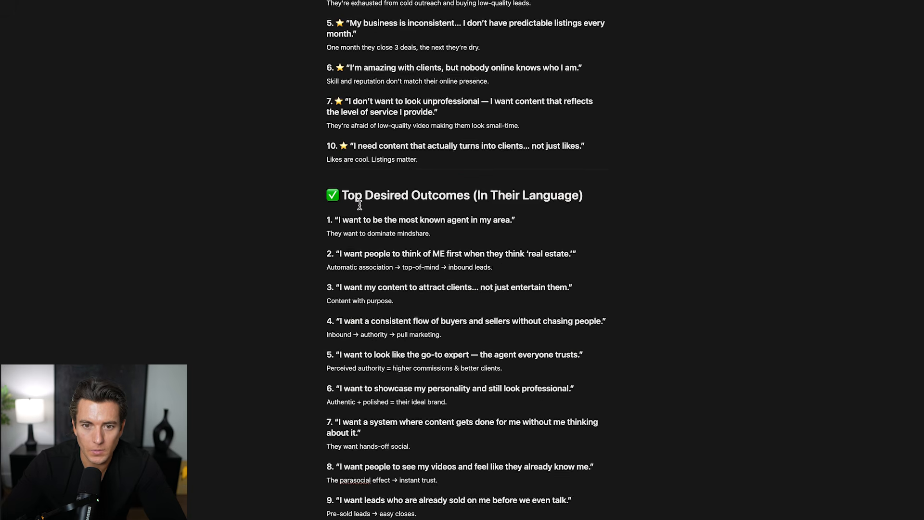
pyautogui.click(335, 117)
pyautogui.press('ctrl+super+space')
pyautogui.click(328, 172)
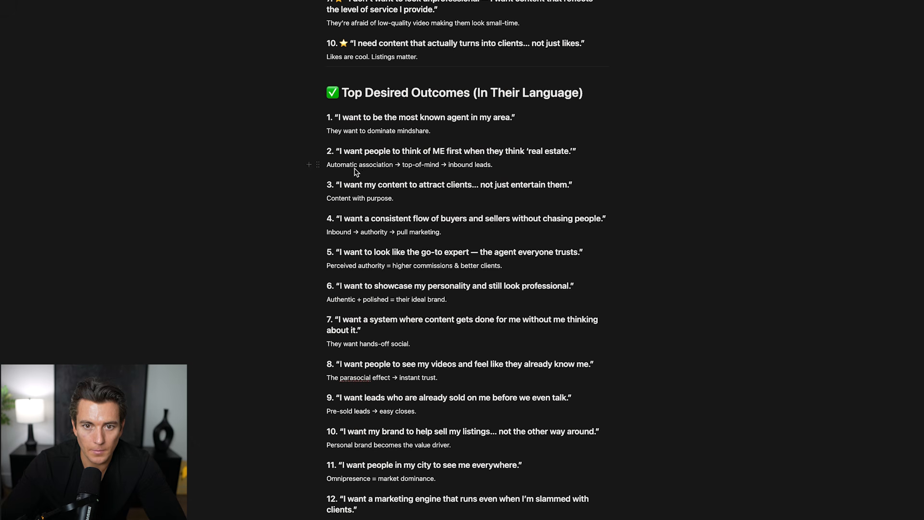
pyautogui.click(336, 150)
pyautogui.press('ctrl+super+space')
pyautogui.click(333, 207)
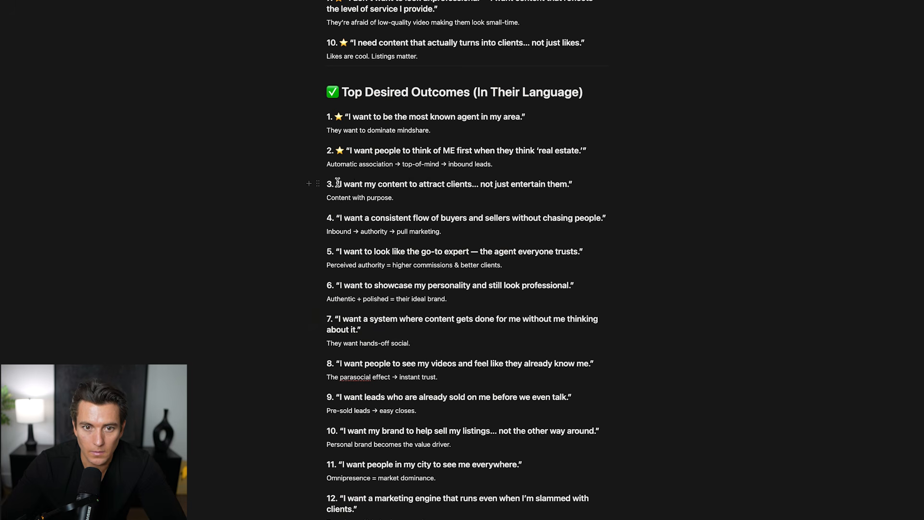
# Step: Add star emojis to desired outcomes 3, 4 and 5, placed right after each number
pyautogui.write('⭐')
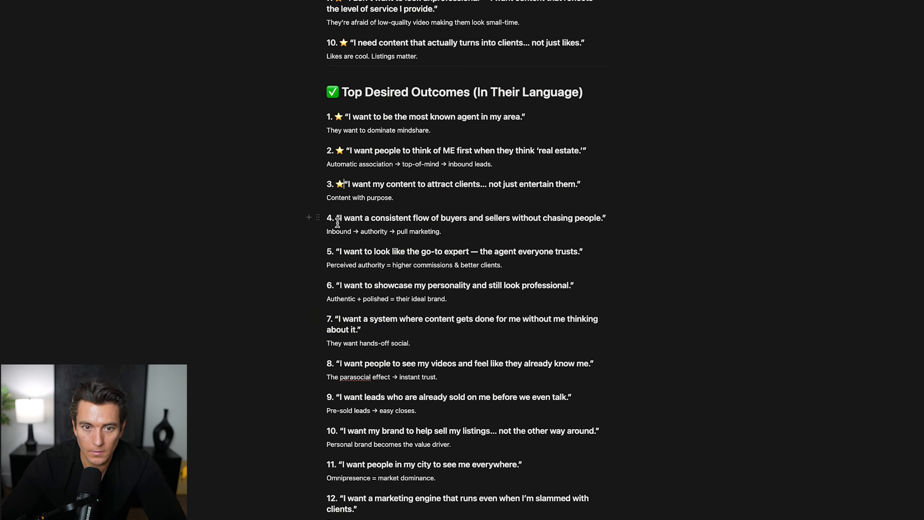
pyautogui.click(337, 218)
pyautogui.write('⭐')
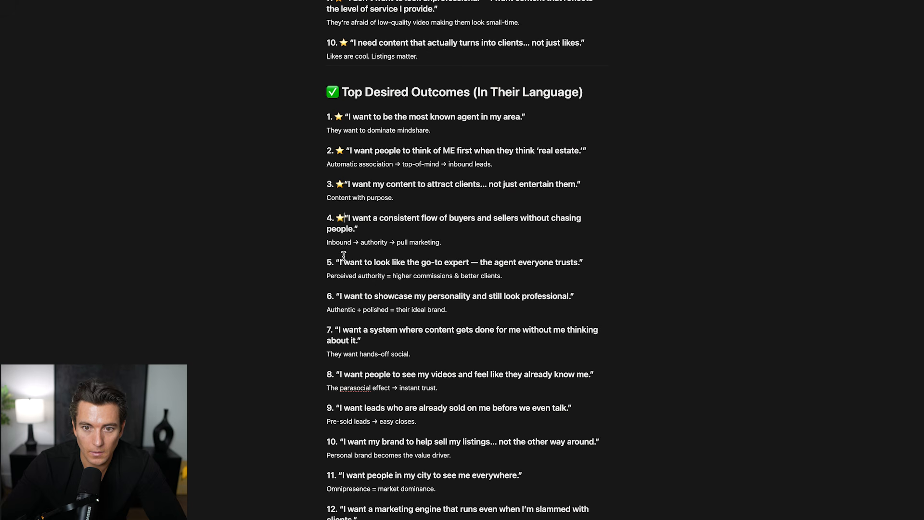
pyautogui.click(335, 261)
pyautogui.press('super+v')
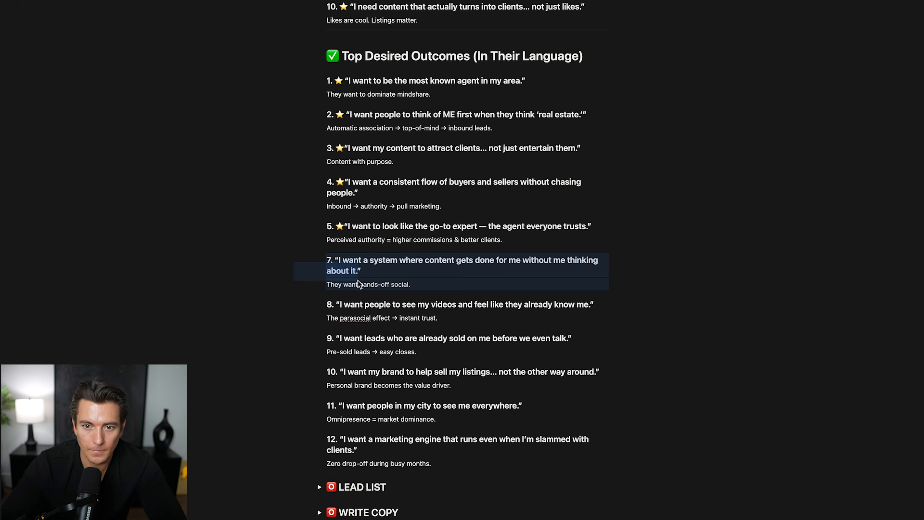
# Step: Delete desired outcomes 6, 7 and 8 together with their description lines
pyautogui.press('BackSpace')
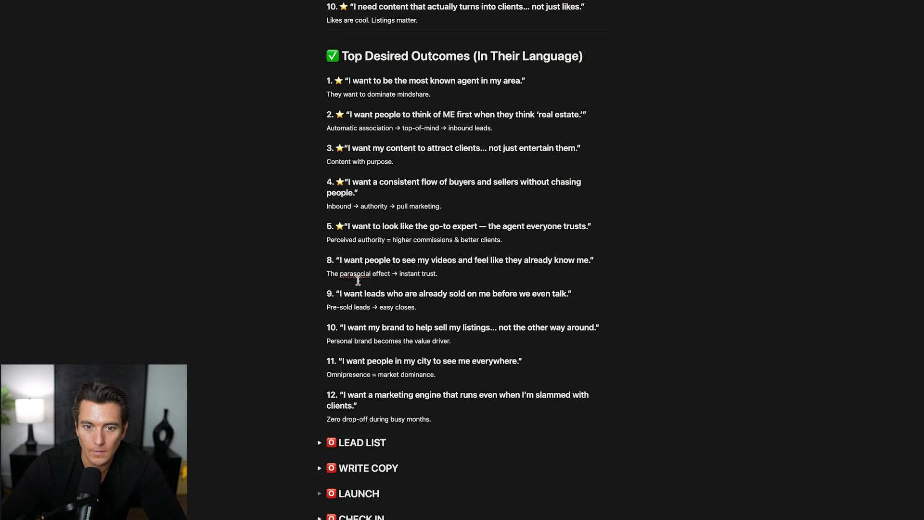
pyautogui.moveTo(285, 262); pyautogui.dragTo(443, 269)
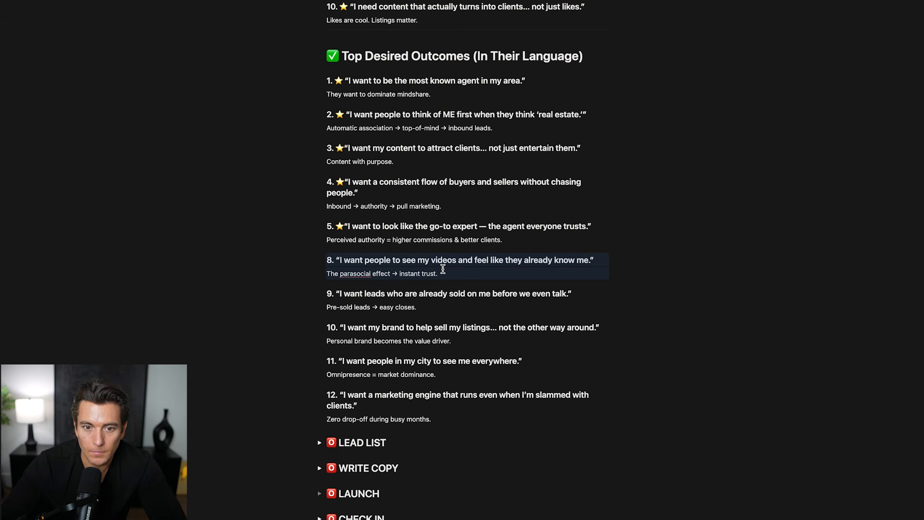
pyautogui.press('BackSpace')
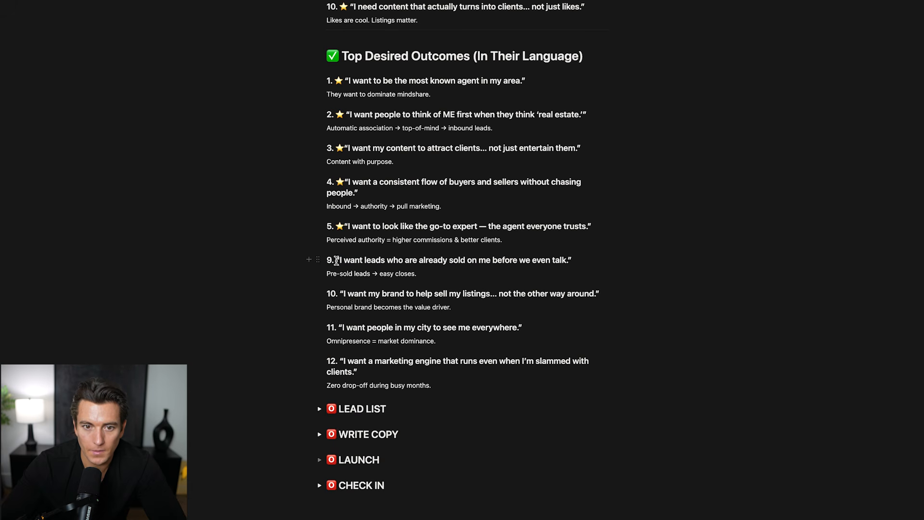
# Step: Mark desired outcome 9, about pre-sold leads, with a star emoji and delete outcomes 10, 11 and 12
pyautogui.click(336, 259)
pyautogui.write('⭐')
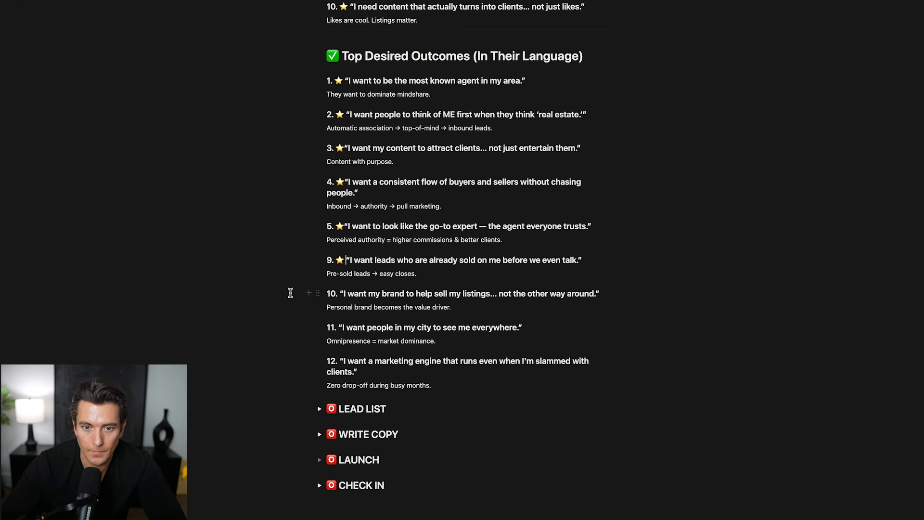
pyautogui.moveTo(277, 293); pyautogui.dragTo(438, 309)
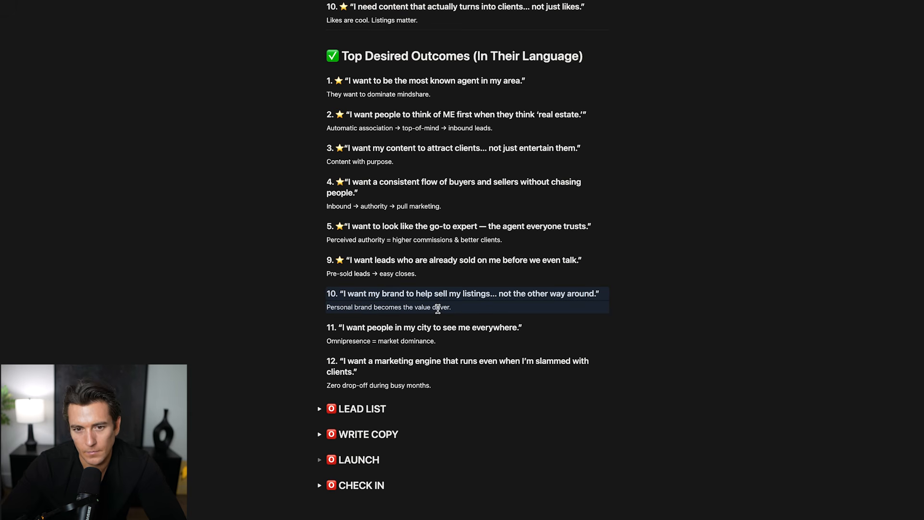
pyautogui.press('BackSpace')
pyautogui.moveTo(251, 292); pyautogui.dragTo(505, 353)
pyautogui.press('BackSpace')
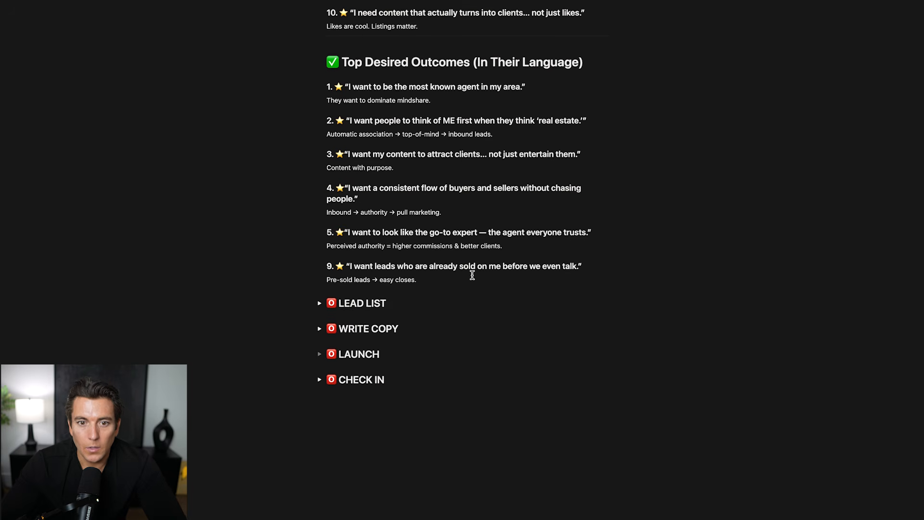
# Step: Replace the red emoji in the IDEAL CLIENT PROFILE heading with a green check mark, and collapse that section and OFFER
pyautogui.scroll(3, 462, 275)
pyautogui.scroll(1, 457, 273)
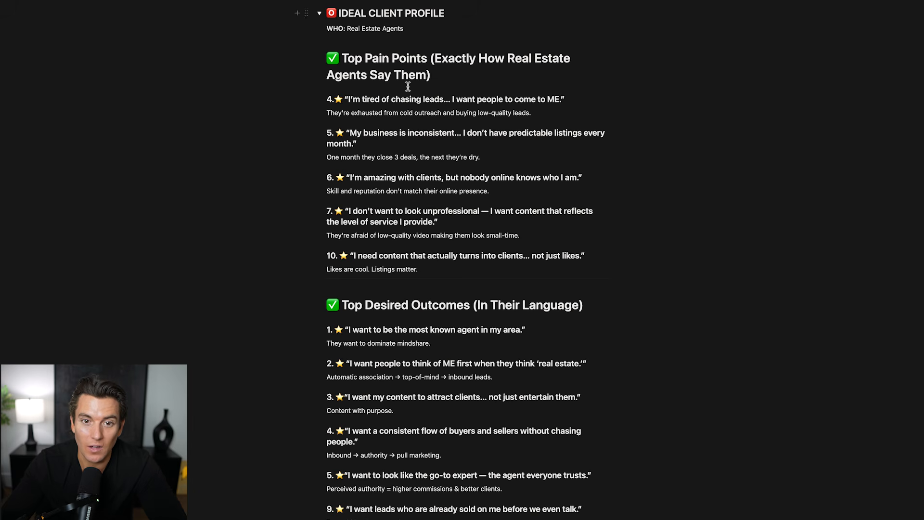
pyautogui.scroll(1, 417, 132)
pyautogui.scroll(-1, 418, 131)
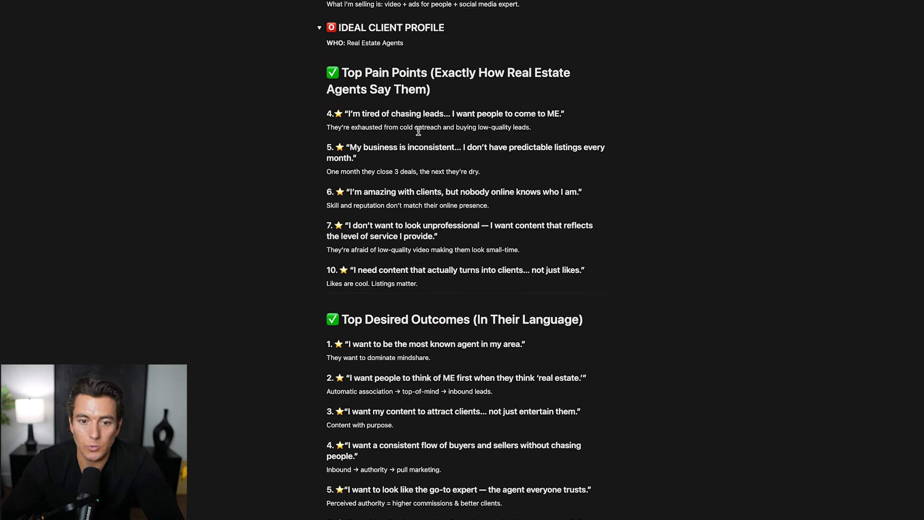
pyautogui.scroll(1, 423, 129)
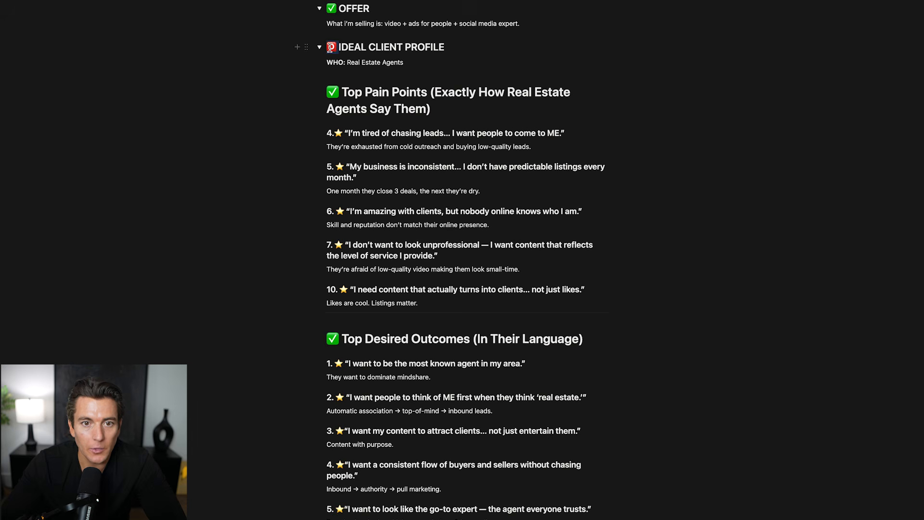
pyautogui.click(331, 47)
pyautogui.click(317, 106)
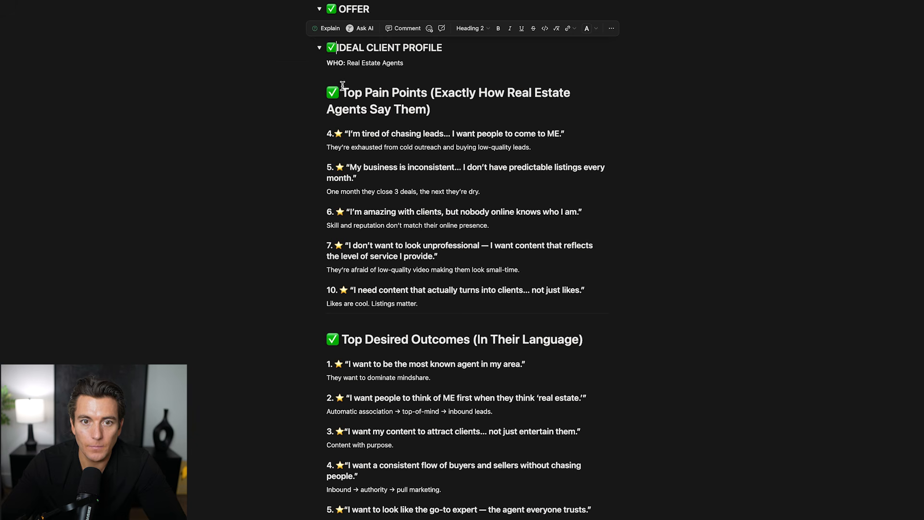
pyautogui.click(317, 48)
pyautogui.click(319, 52)
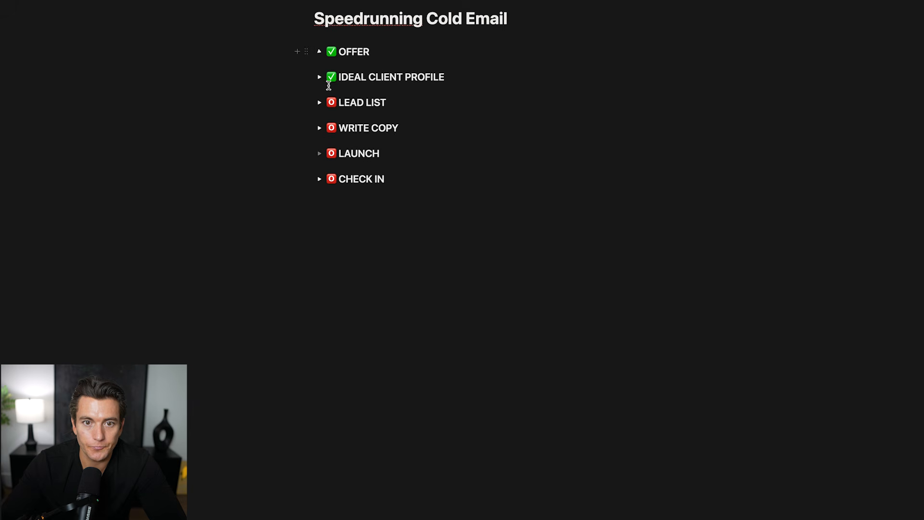
# Step: Review the pain points and desired outcomes in the IDEAL CLIENT PROFILE section, and collapse it again
pyautogui.click(319, 79)
pyautogui.click(388, 126)
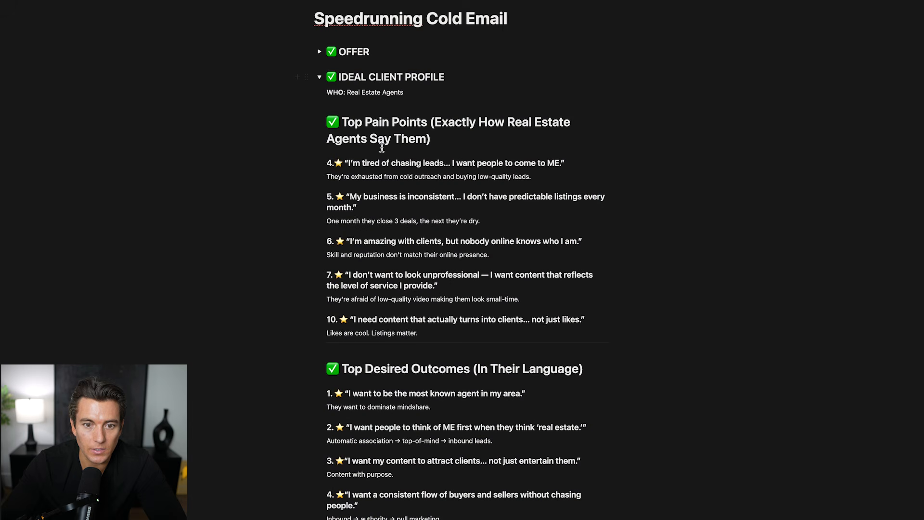
pyautogui.scroll(-2, 381, 148)
pyautogui.scroll(2, 348, 62)
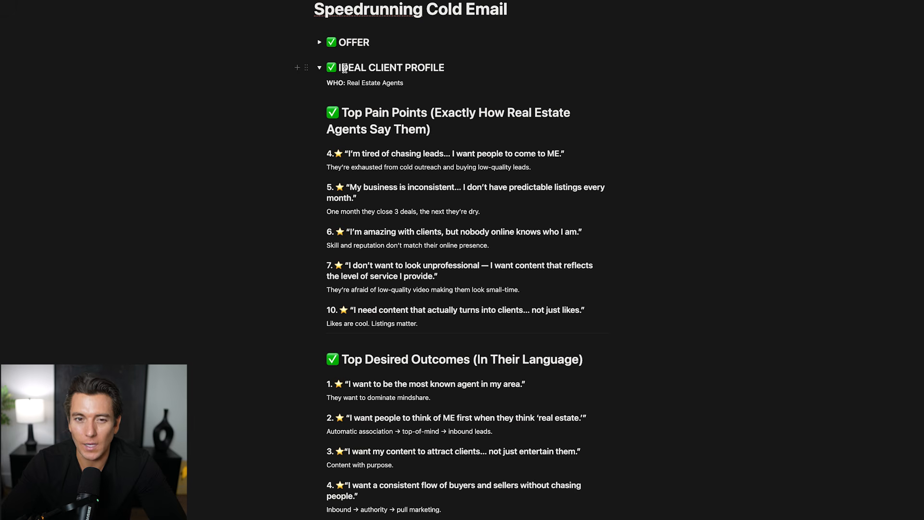
pyautogui.click(321, 67)
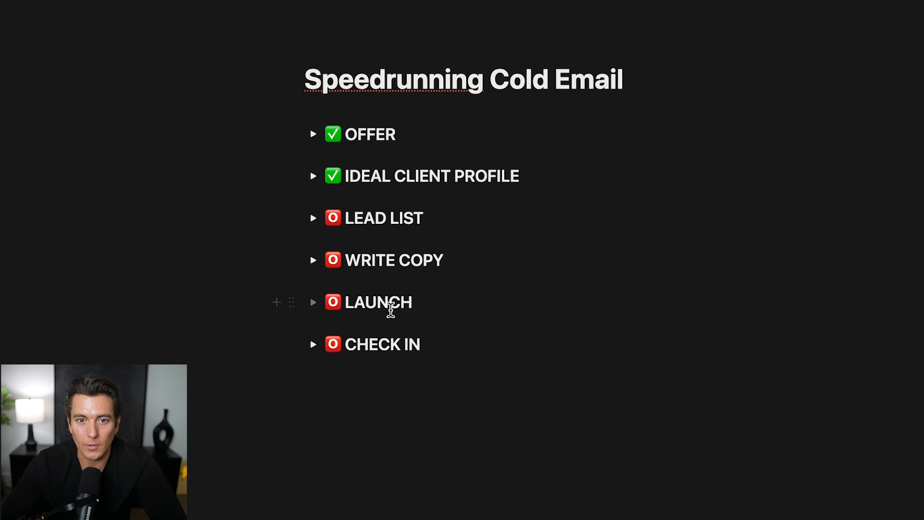
# Step: Expand the LEAD LIST section and fill in its WHO line with "Real Estate Agents"
pyautogui.click(313, 219)
pyautogui.click(359, 244)
pyautogui.write('Real Estate Agents')
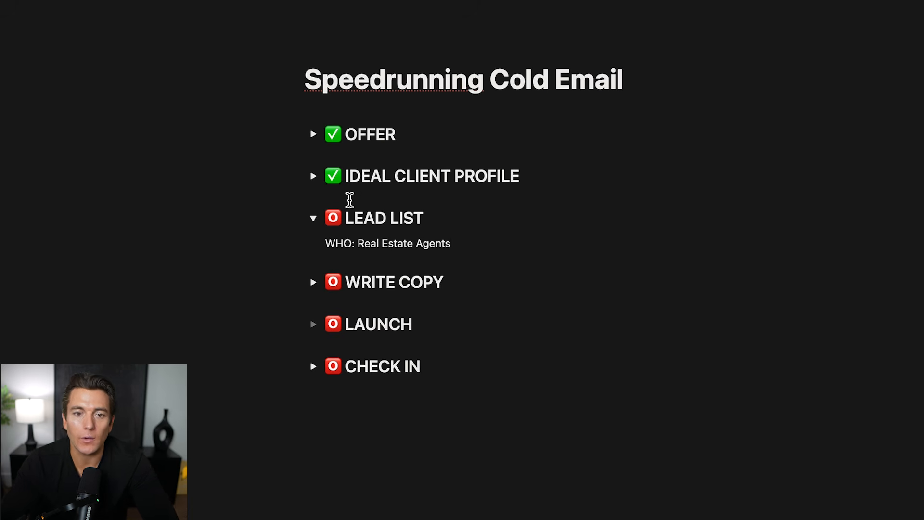
pyautogui.moveTo(458, 243); pyautogui.dragTo(316, 246)
pyautogui.click(443, 244)
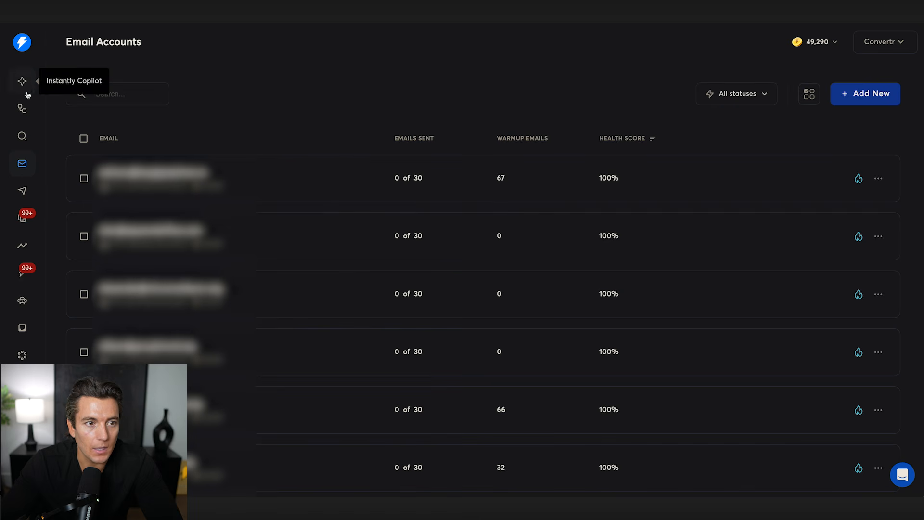
# Step: Switch to Instantly and start a SuperSearch for leads with the job title "real estate agent"
pyautogui.click(68, 137)
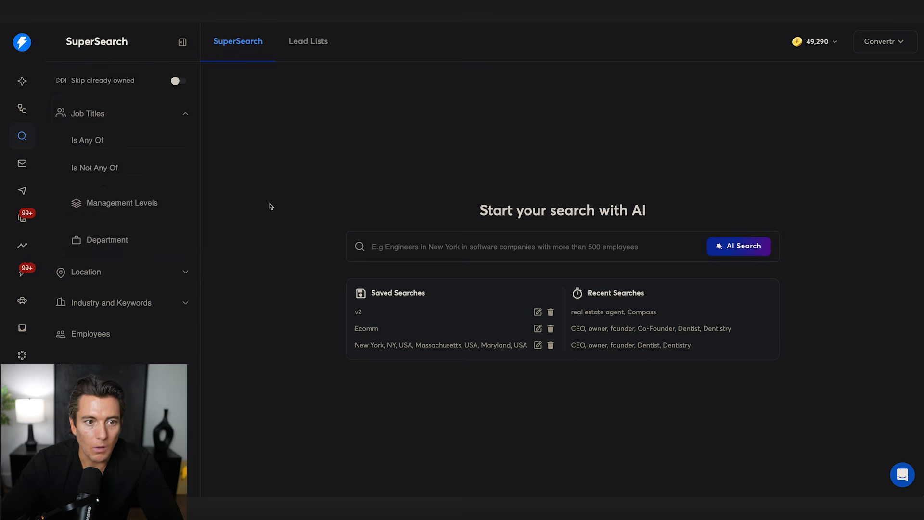
pyautogui.click(95, 139)
pyautogui.write('real e')
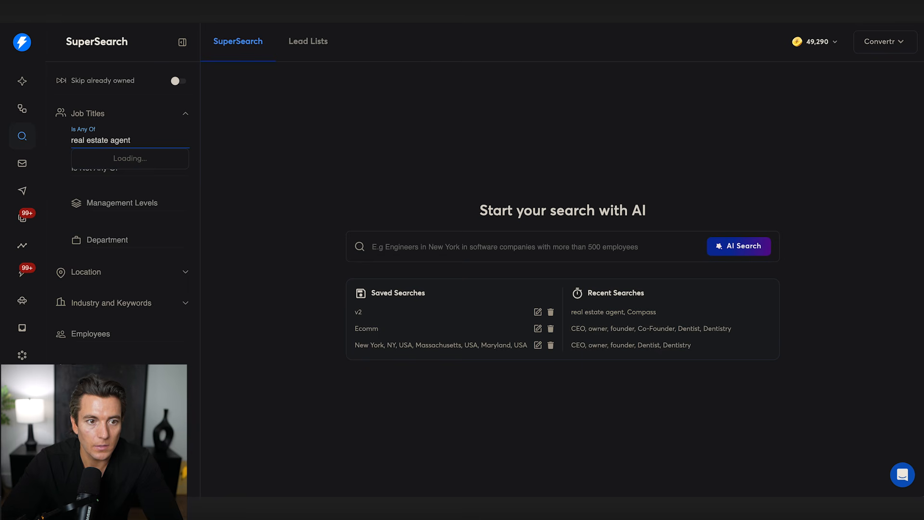
pyautogui.write('state agent')
pyautogui.click(94, 162)
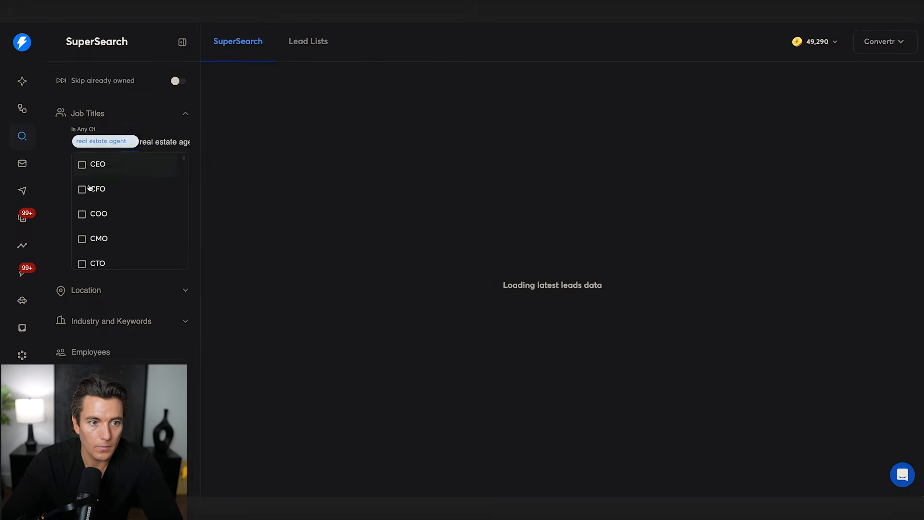
# Step: Add "real estate", "broker" and "Real Estate Broker" to the included job titles
pyautogui.write('real es')
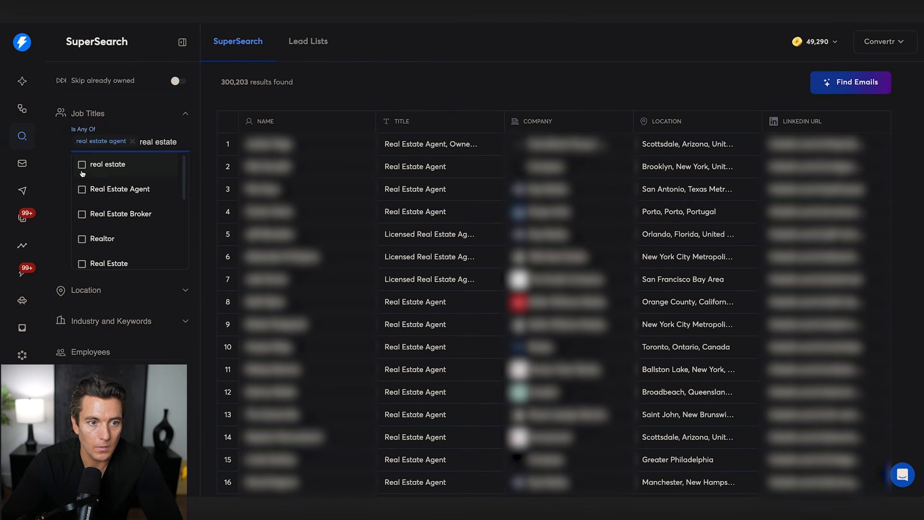
pyautogui.click(87, 163)
pyautogui.write('broker')
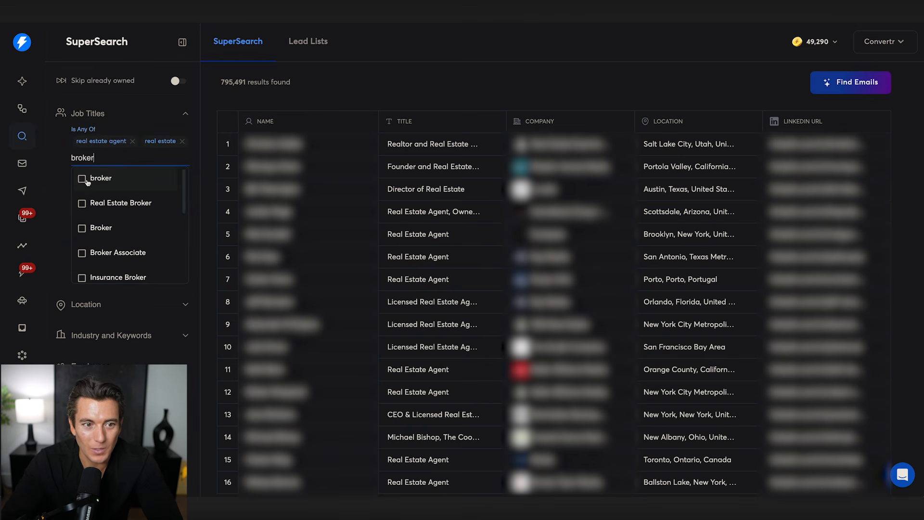
pyautogui.click(87, 180)
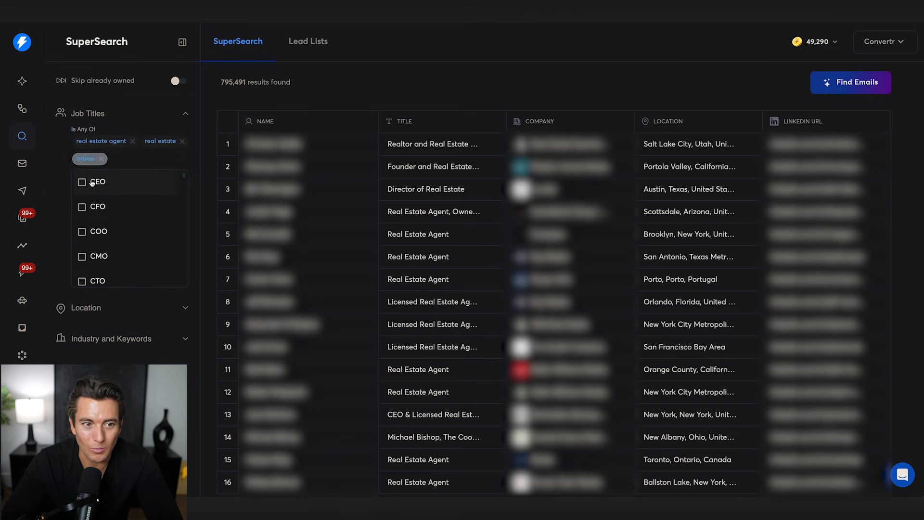
pyautogui.write('broker')
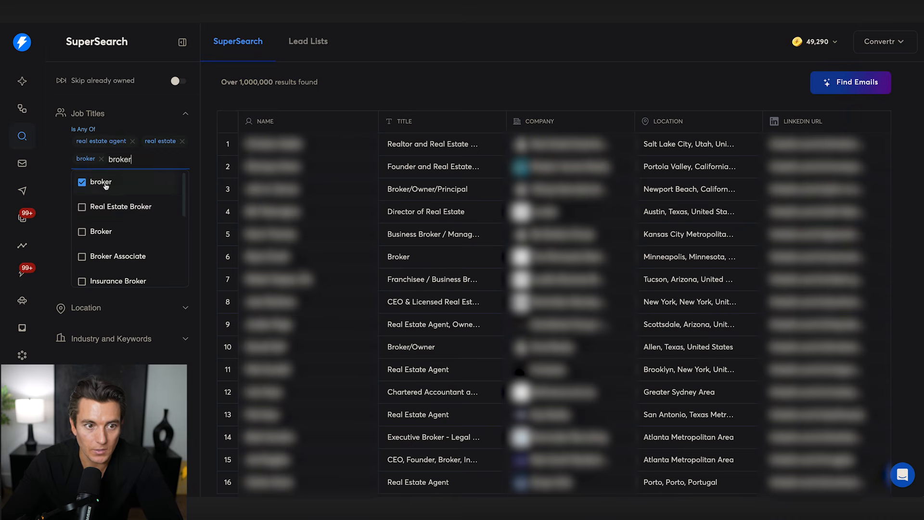
pyautogui.click(108, 206)
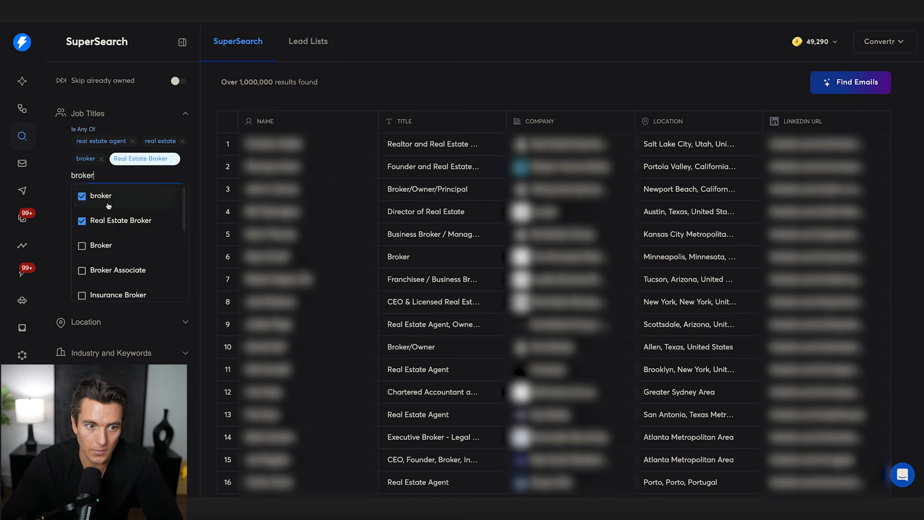
pyautogui.write('real estate')
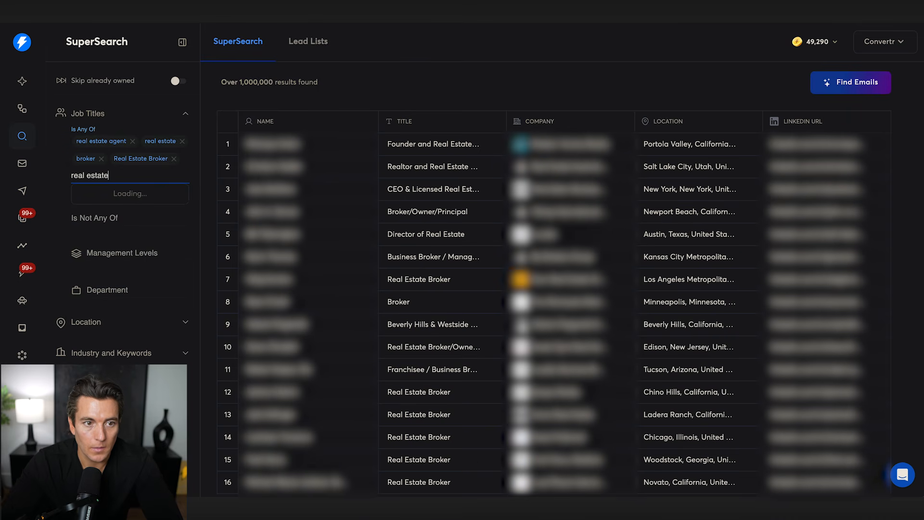
pyautogui.click(299, 117)
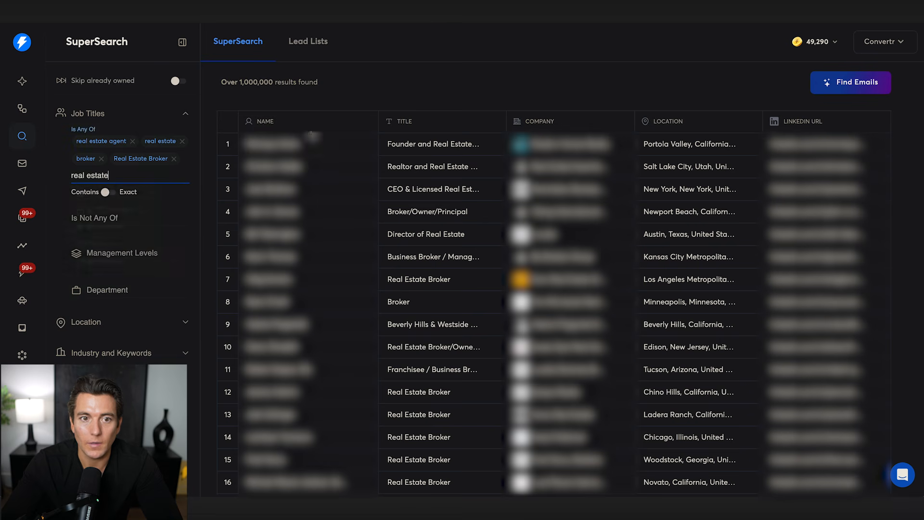
# Step: Examine the result count and the job titles of the leads found
pyautogui.scroll(-1, 309, 151)
pyautogui.scroll(1, 176, 151)
pyautogui.moveTo(240, 82); pyautogui.dragTo(318, 83)
pyautogui.scroll(1, 393, 166)
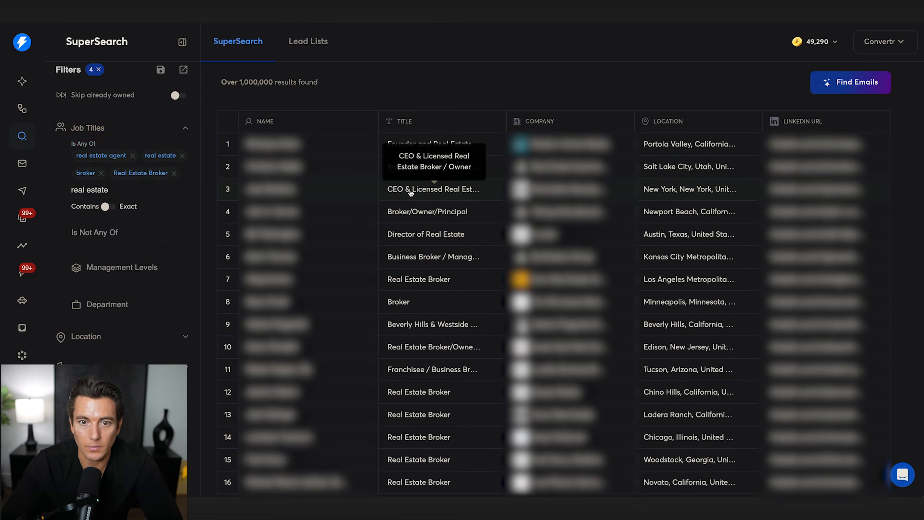
pyautogui.scroll(-5, 379, 236)
pyautogui.scroll(-8, 379, 236)
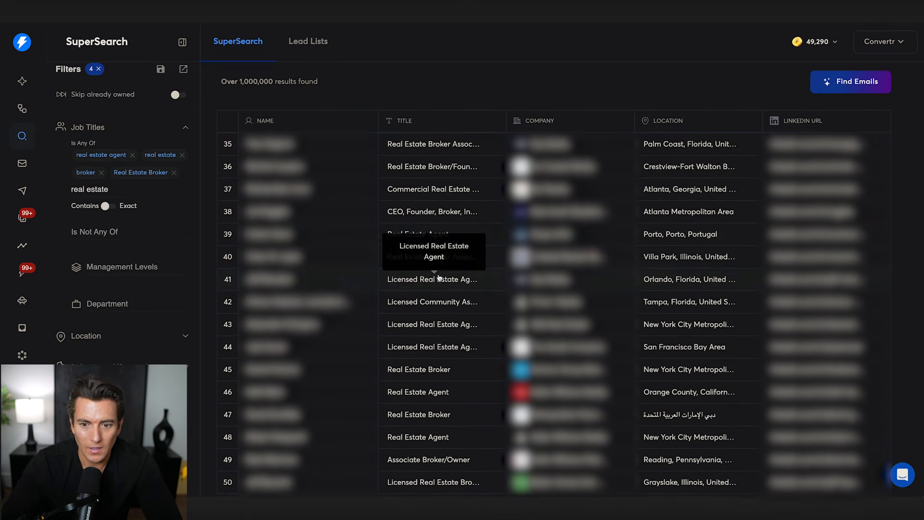
pyautogui.scroll(12, 398, 247)
pyautogui.scroll(2, 269, 230)
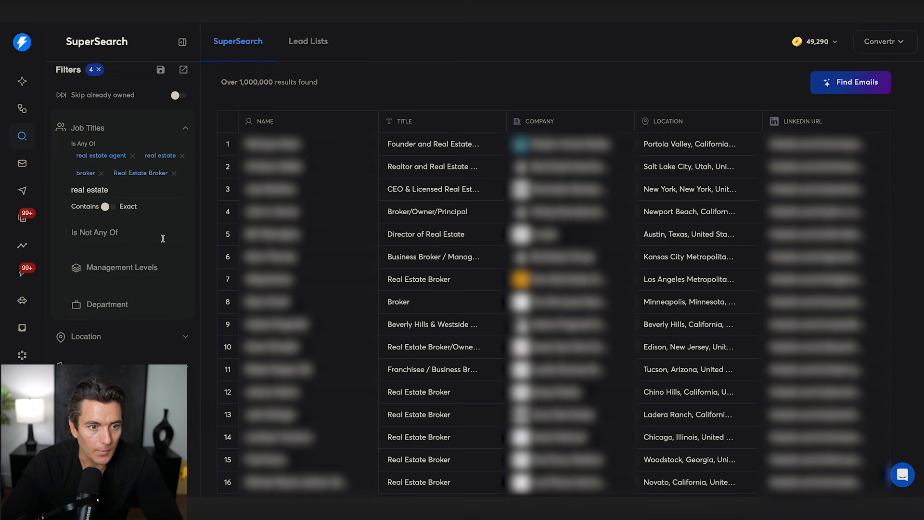
# Step: Restrict the lead search to contacts located in the United States
pyautogui.scroll(-2, 157, 240)
pyautogui.scroll(-6, 127, 275)
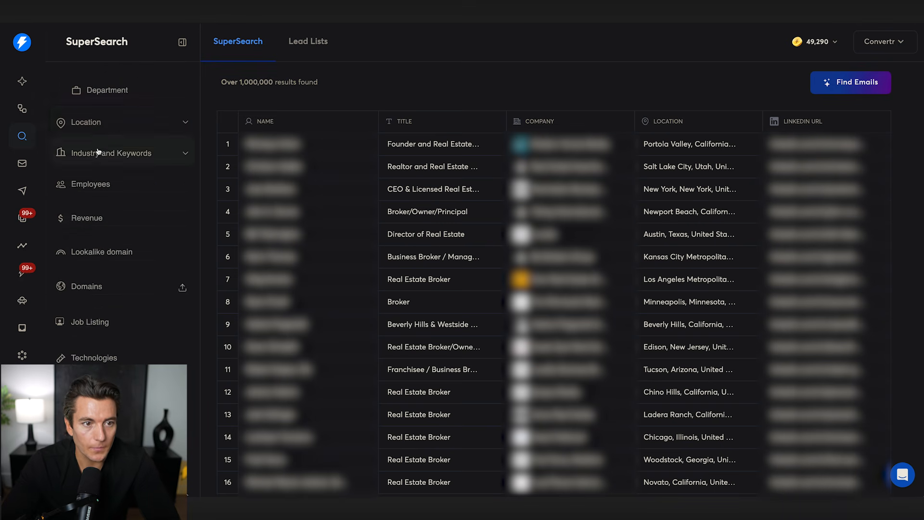
pyautogui.click(107, 126)
pyautogui.click(108, 146)
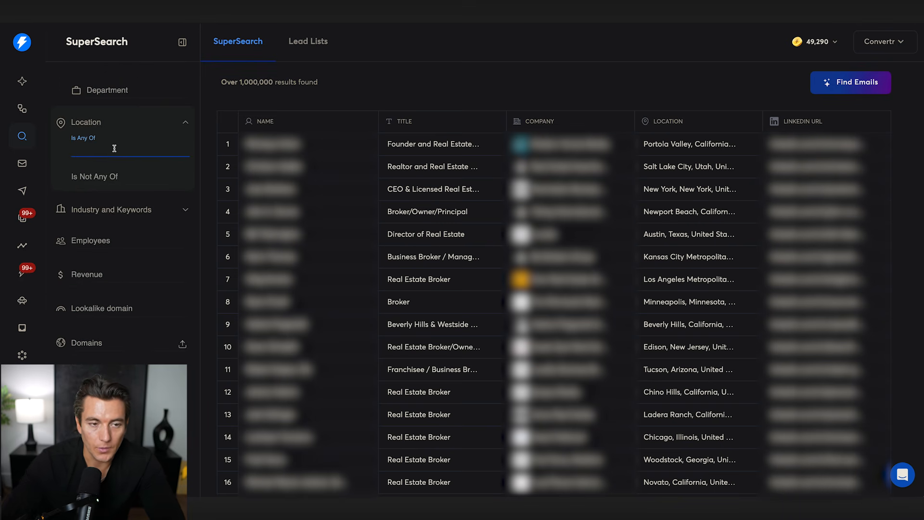
pyautogui.write('united')
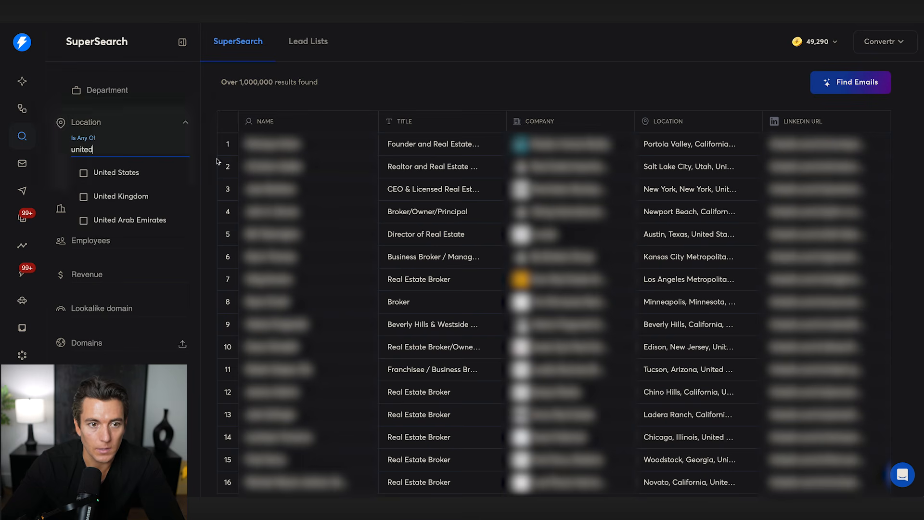
pyautogui.press('Return')
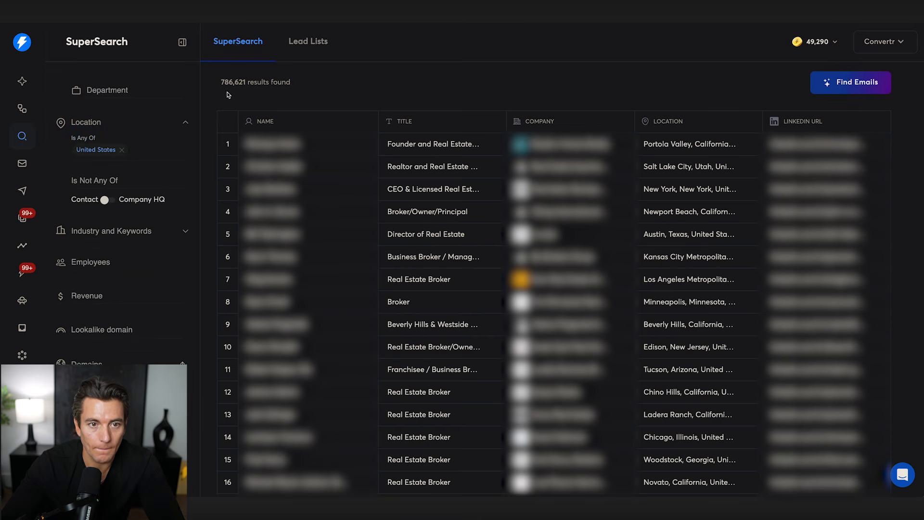
# Step: Narrow the leads to those whose company name is Compass
pyautogui.scroll(-3, 125, 229)
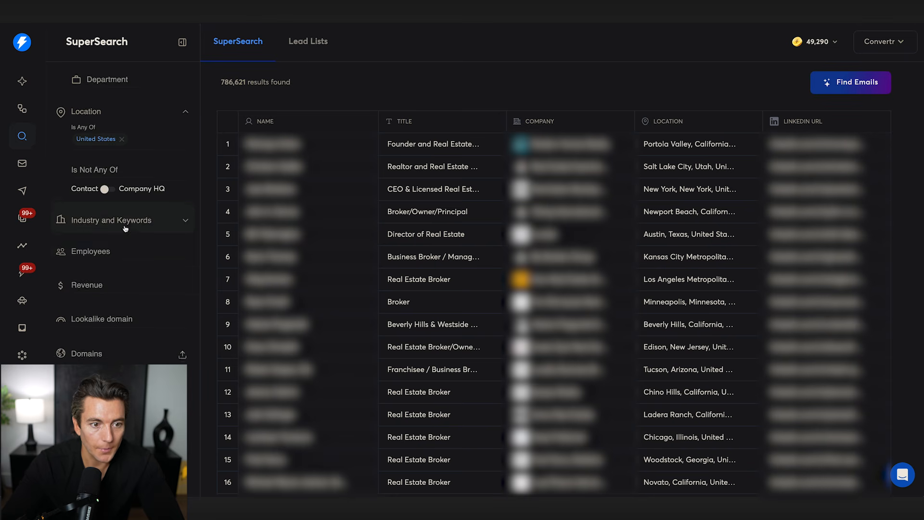
pyautogui.scroll(-4, 386, 265)
pyautogui.scroll(-5, 386, 264)
pyautogui.scroll(6, 386, 264)
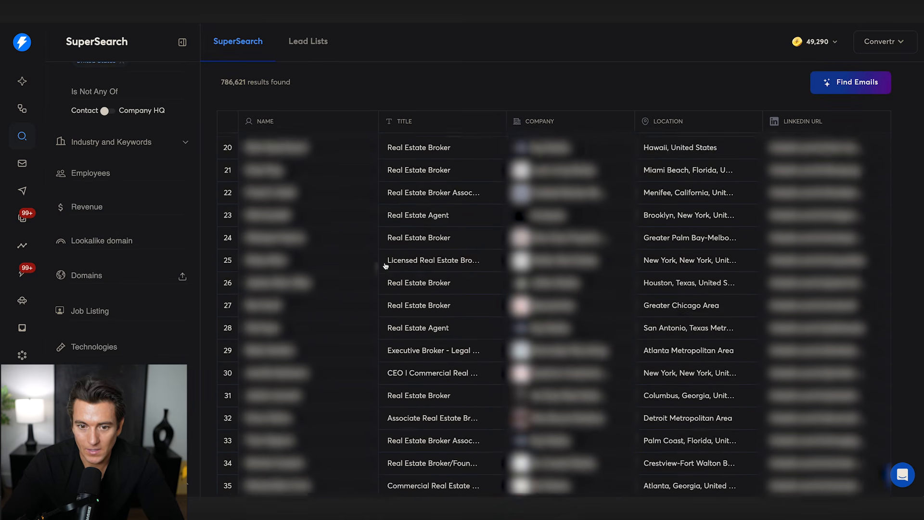
pyautogui.scroll(-5, 386, 265)
pyautogui.scroll(-8, 386, 266)
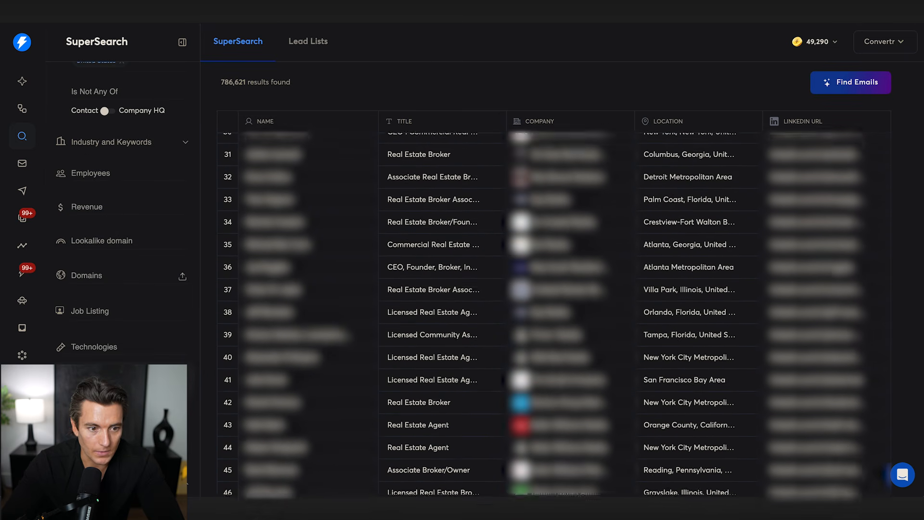
pyautogui.scroll(-2, 92, 295)
pyautogui.scroll(-3, 93, 295)
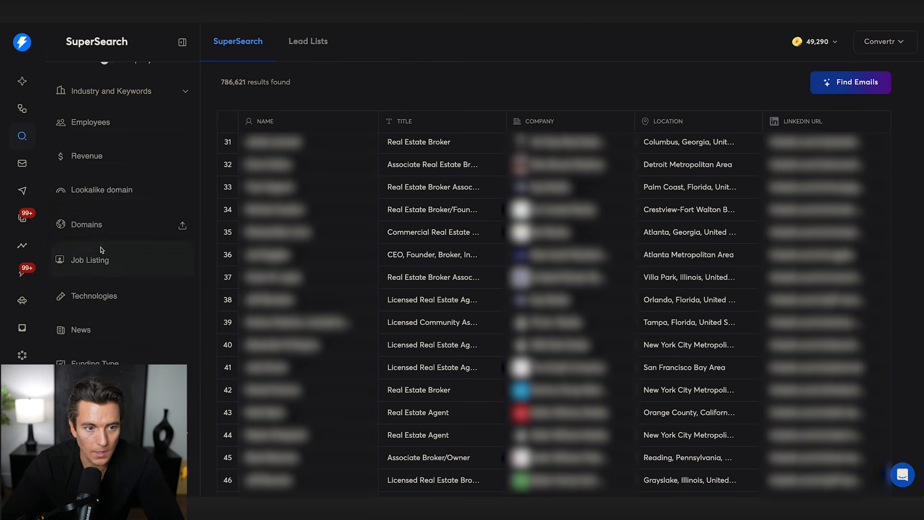
pyautogui.click(107, 382)
pyautogui.write('Compass')
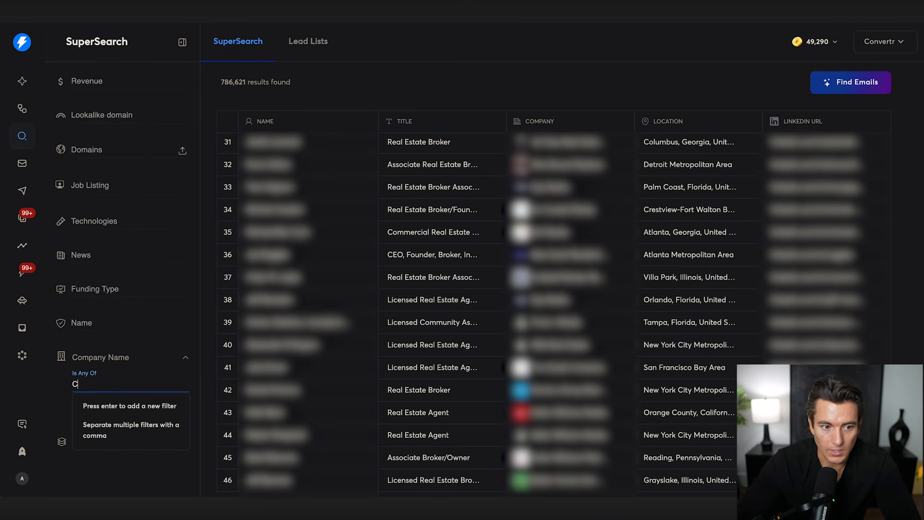
pyautogui.press('Return')
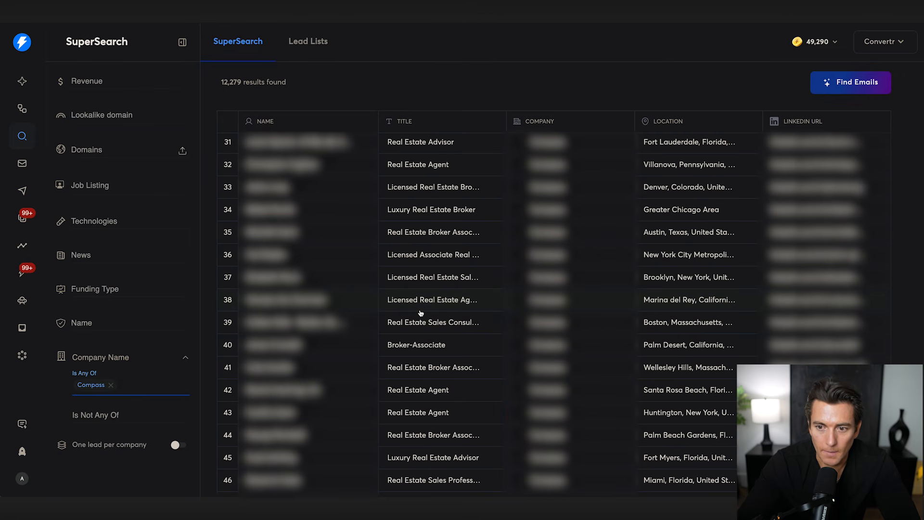
# Step: Check the narrowed lead results, their total, and the job title and location filters applied
pyautogui.scroll(-3, 419, 312)
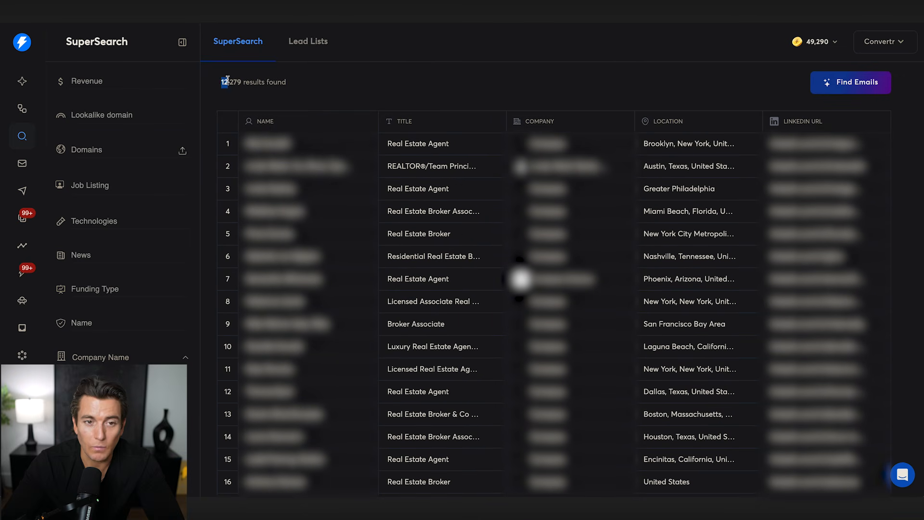
pyautogui.moveTo(227, 80); pyautogui.dragTo(306, 84)
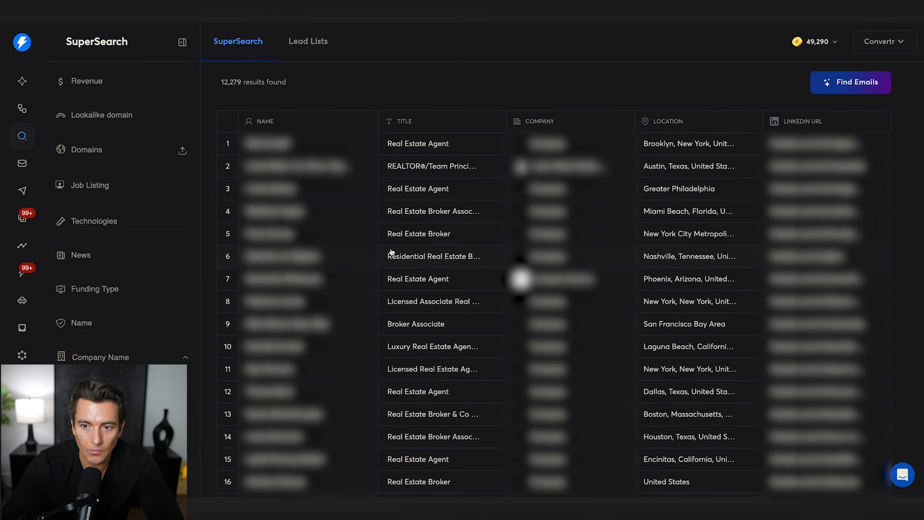
pyautogui.scroll(-1, 391, 253)
pyautogui.scroll(1, 404, 255)
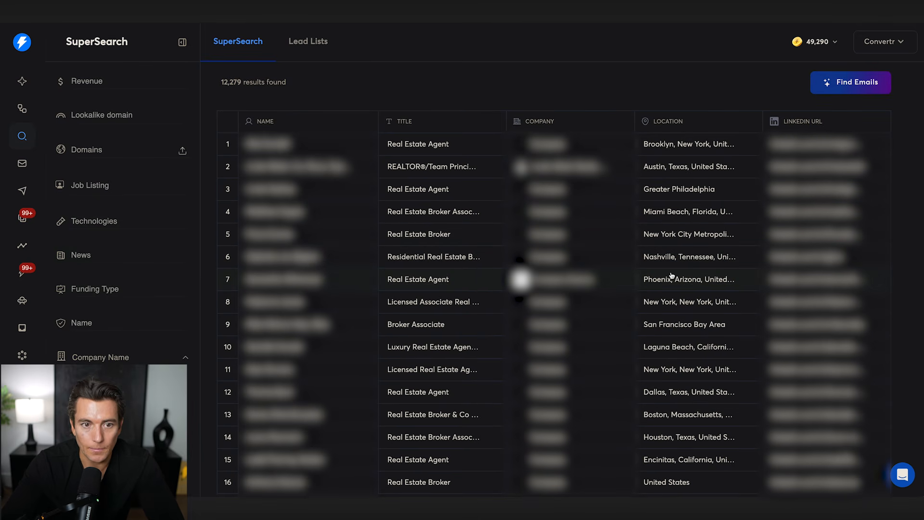
pyautogui.scroll(10, 129, 209)
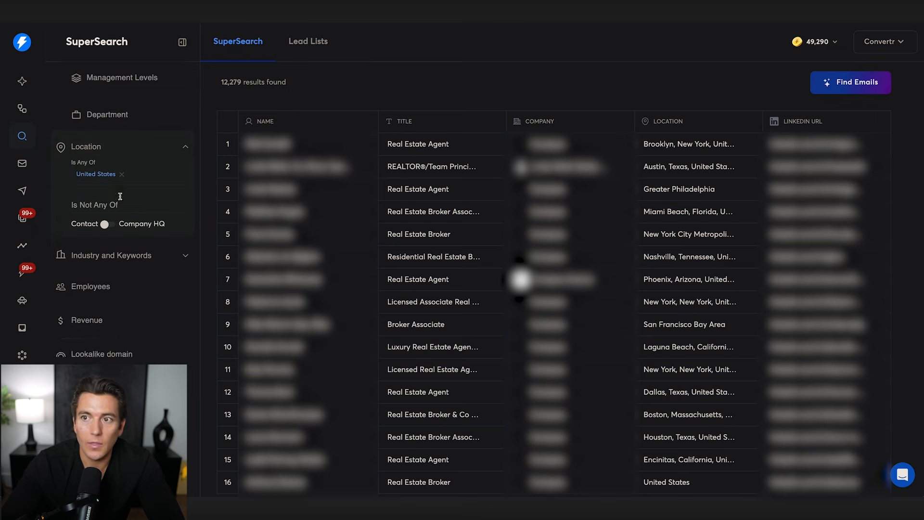
pyautogui.scroll(3, 154, 140)
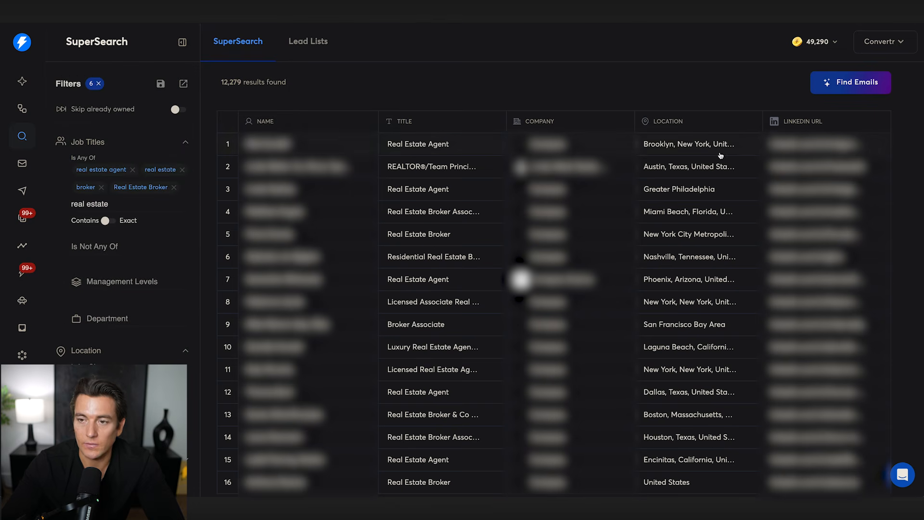
pyautogui.moveTo(222, 82); pyautogui.dragTo(272, 90)
pyautogui.click(273, 90)
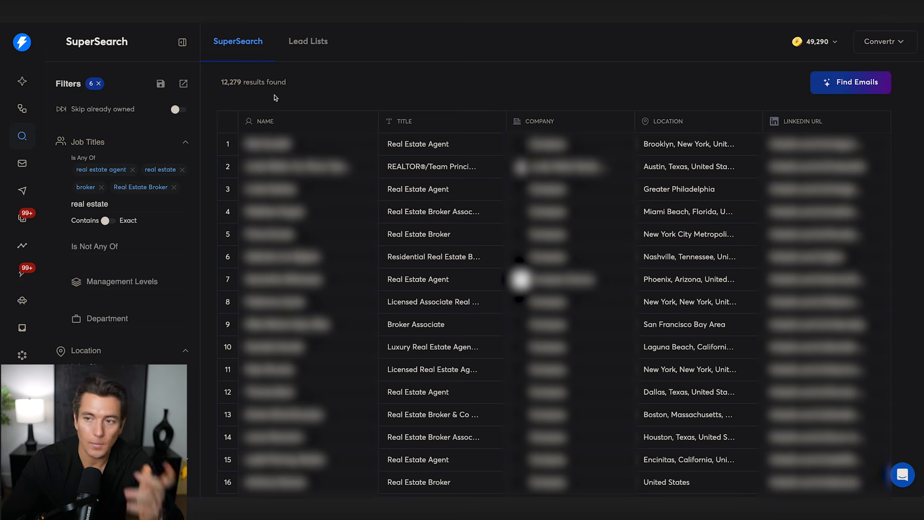
# Step: Find work emails and fully enriched profiles for about the first 5,000 leads, saving them to a new list
pyautogui.click(828, 85)
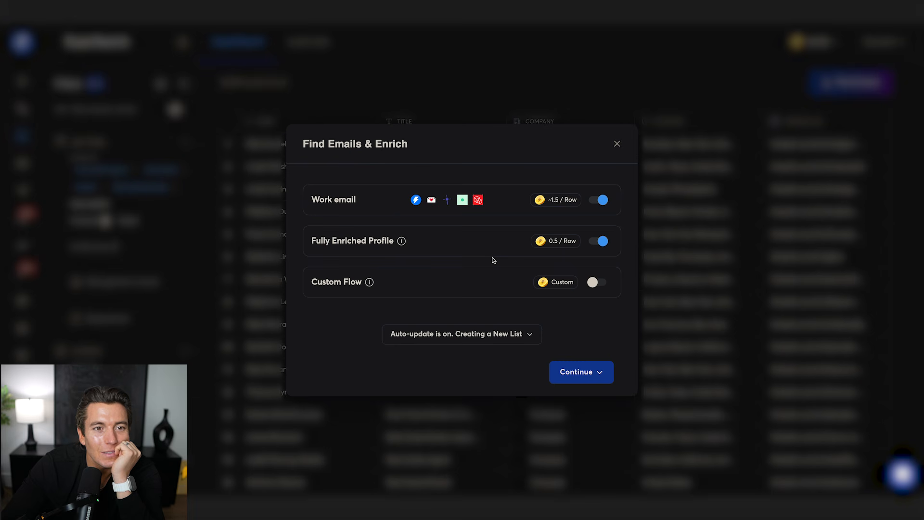
pyautogui.click(581, 372)
pyautogui.write('5000')
pyautogui.press('Down')
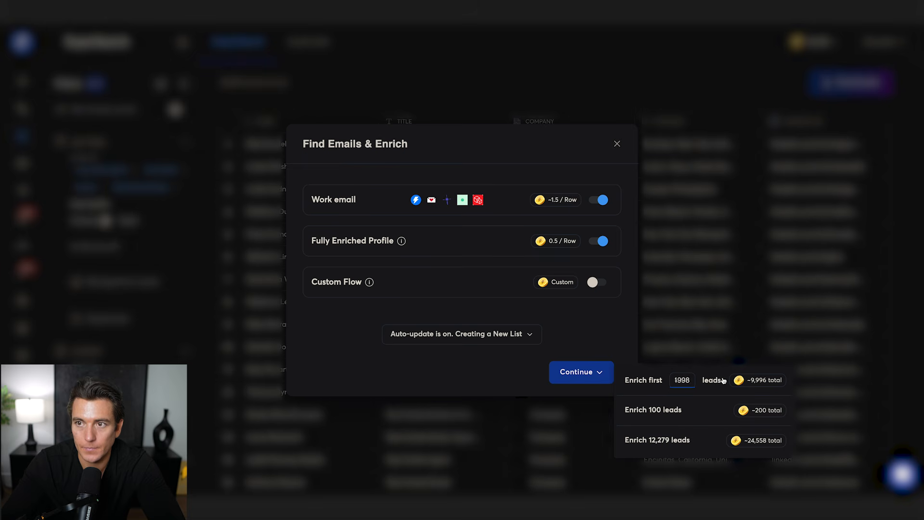
pyautogui.click(765, 381)
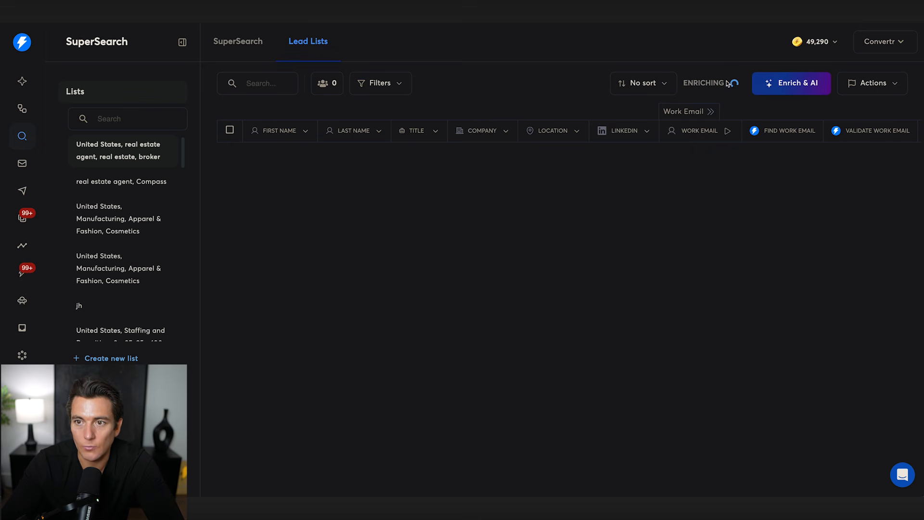
# Step: Examine the found and validated work emails in the new lead list, across the different email providers
pyautogui.hscroll(7, 503, 168)
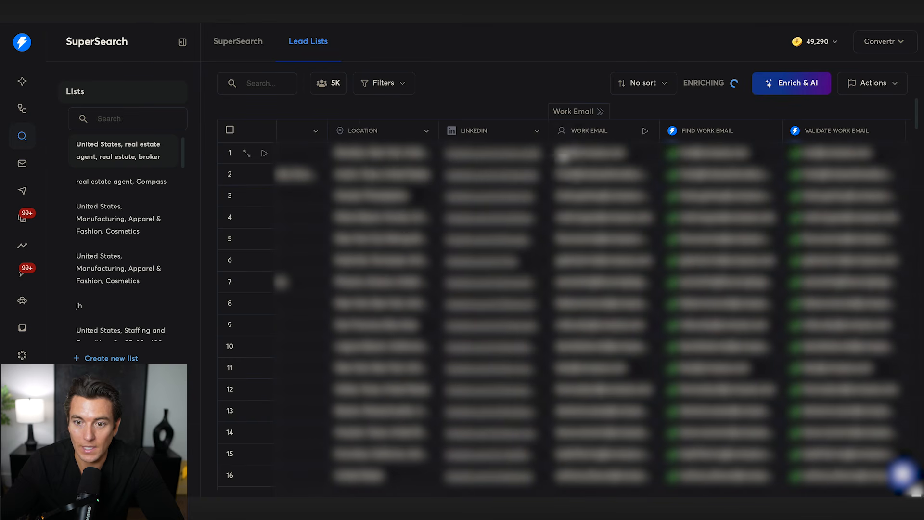
pyautogui.scroll(-8, 571, 371)
pyautogui.scroll(-10, 571, 371)
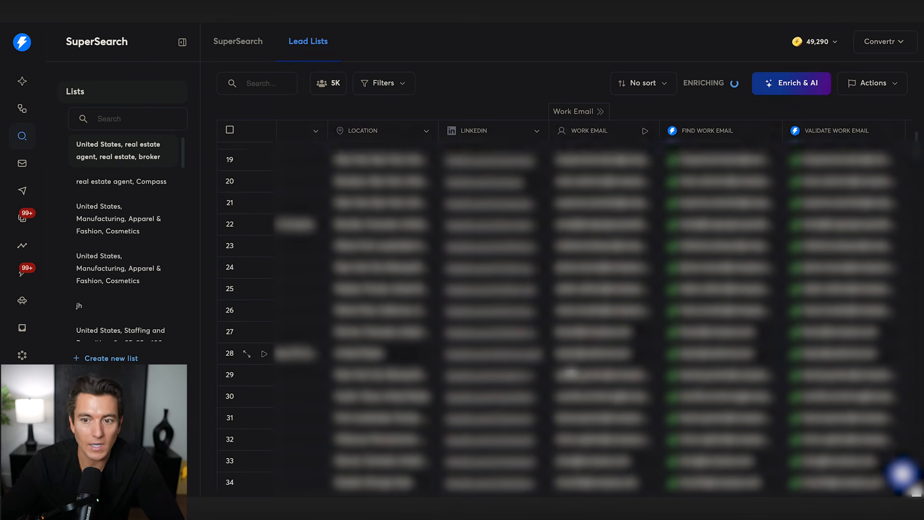
pyautogui.scroll(-12, 571, 372)
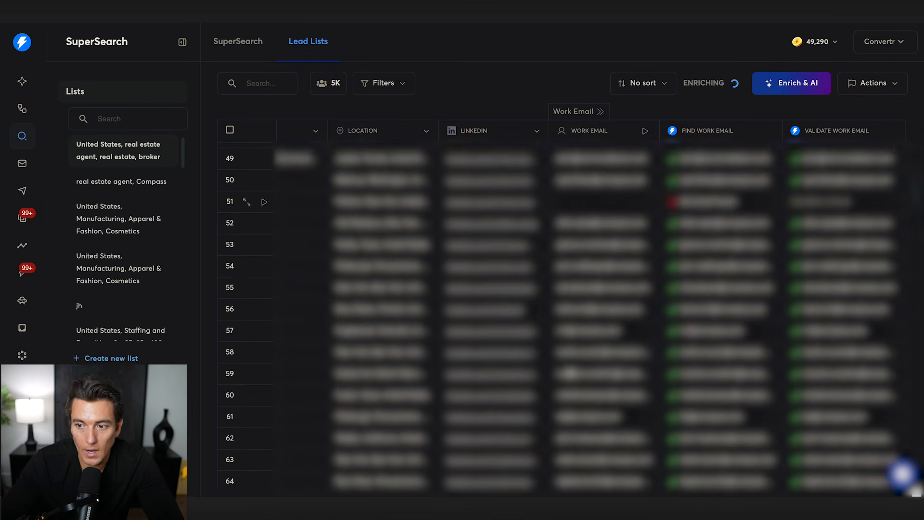
pyautogui.hscroll(15, 563, 288)
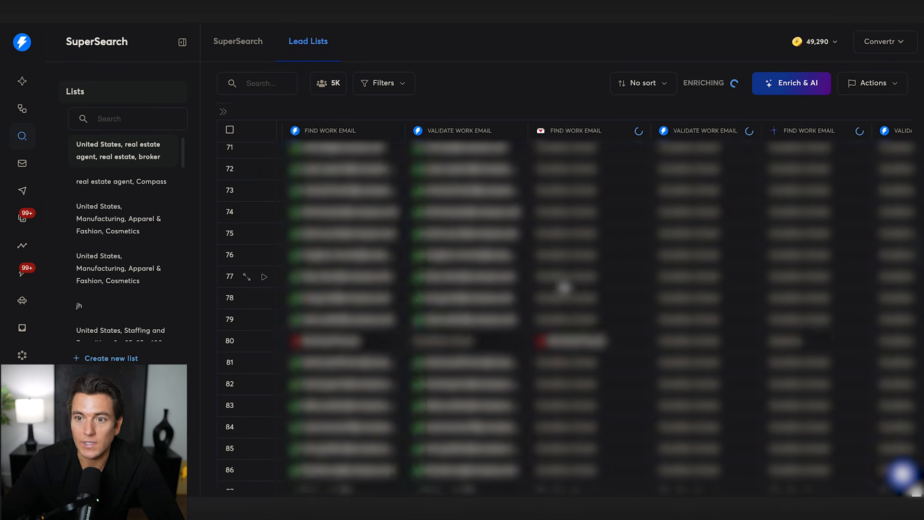
# Step: Examine the enriched profile data of the leads, from contact headline and summary to company size and connections
pyautogui.hscroll(10, 565, 288)
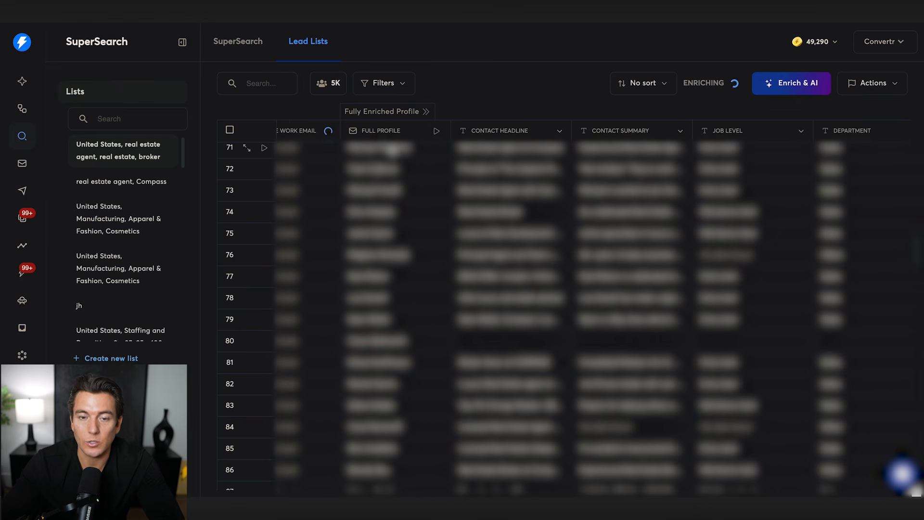
pyautogui.scroll(20, 393, 149)
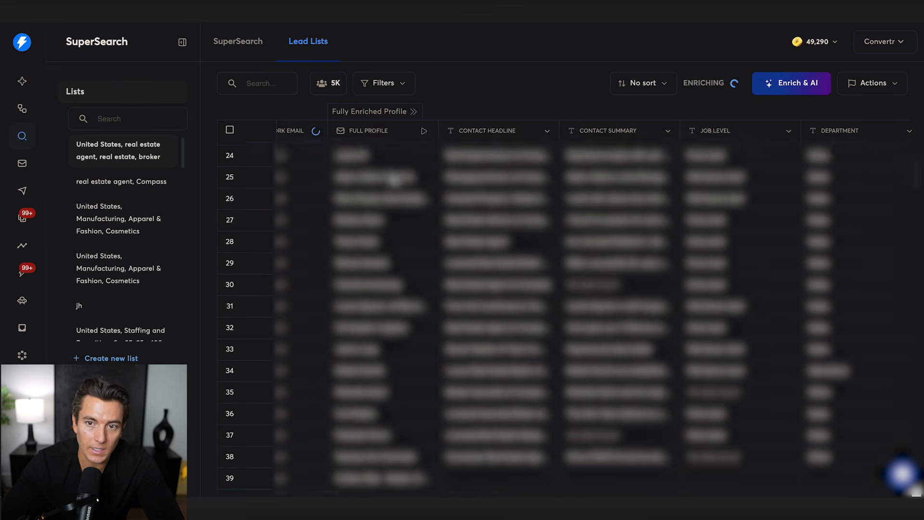
pyautogui.hscroll(3, 395, 179)
pyautogui.hscroll(2, 399, 218)
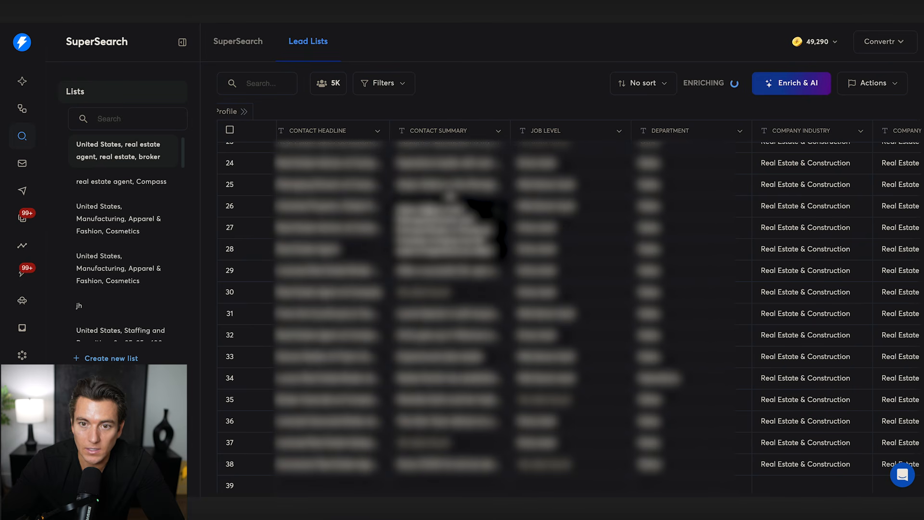
pyautogui.hscroll(10, 614, 206)
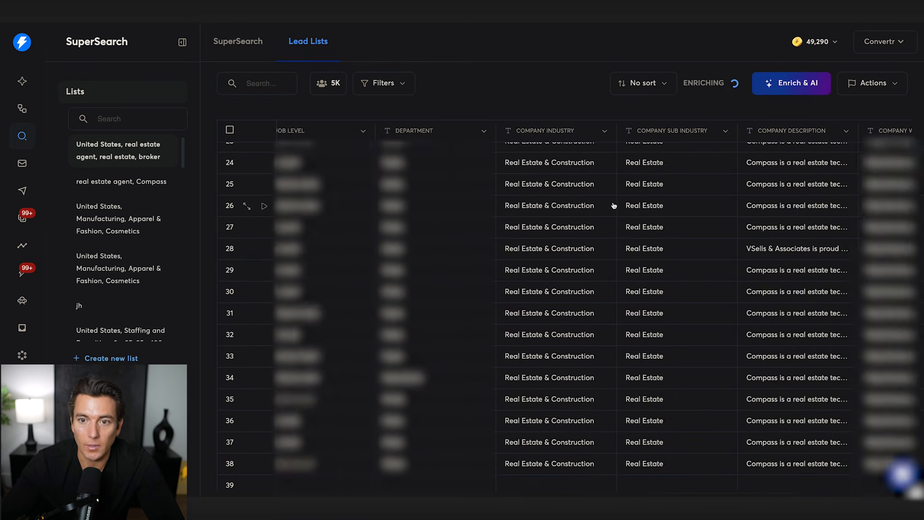
pyautogui.hscroll(8, 614, 205)
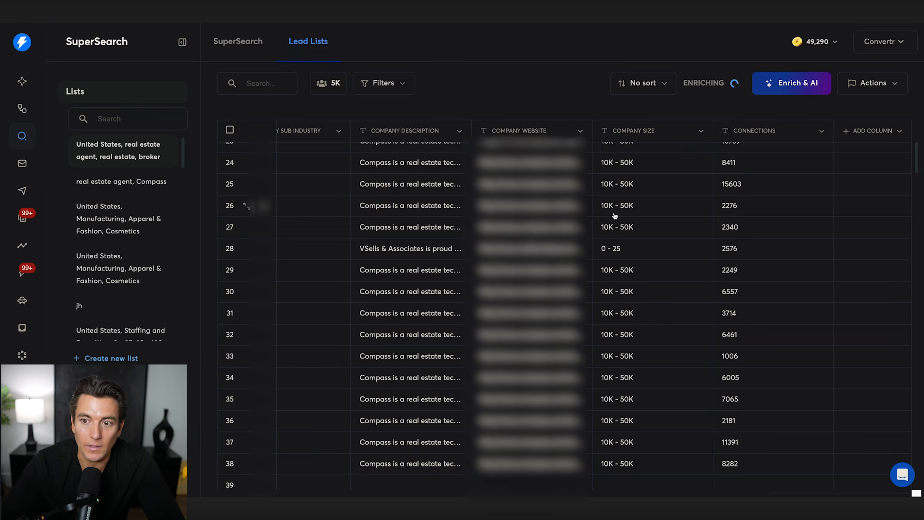
# Step: Return to the start of the lead list and look over the name, title, company and location data
pyautogui.scroll(10, 611, 212)
pyautogui.hscroll(-5, 578, 219)
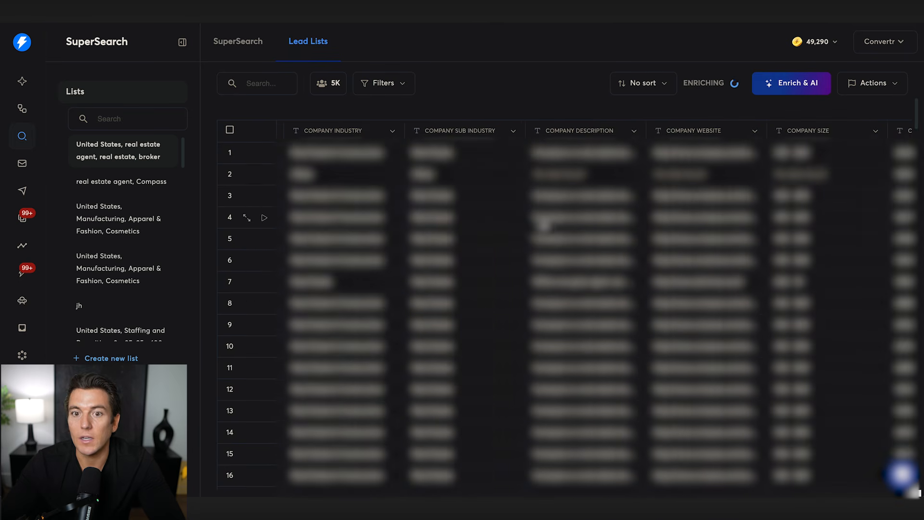
pyautogui.hscroll(-15, 541, 225)
pyautogui.hscroll(-10, 537, 226)
pyautogui.scroll(-3, 539, 225)
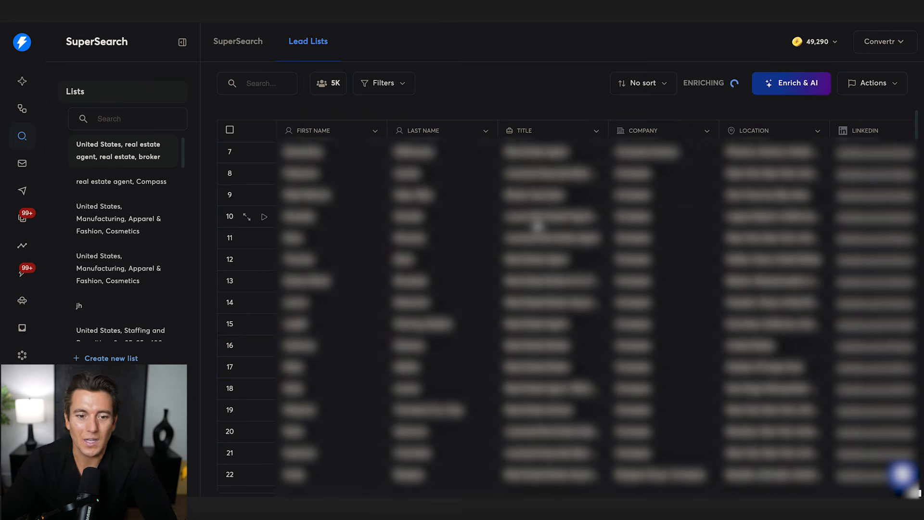
pyautogui.scroll(-20, 538, 225)
pyautogui.scroll(20, 541, 225)
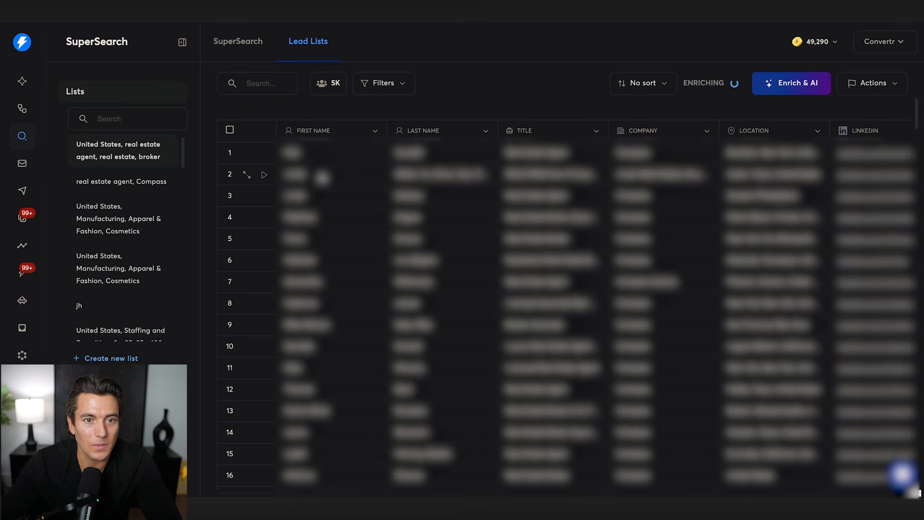
pyautogui.hscroll(3, 481, 161)
pyautogui.hscroll(-3, 481, 159)
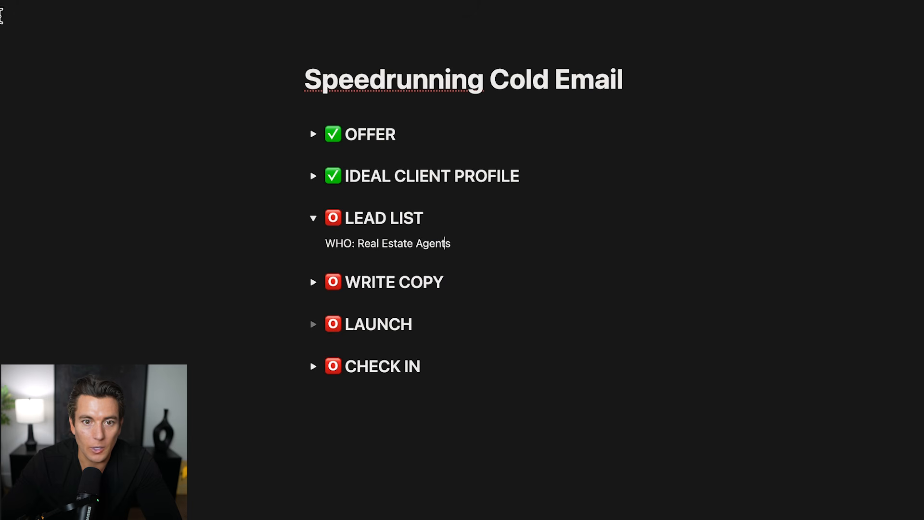
# Step: Switch to the Notion plan and mark the LEAD LIST section as done with a green check mark emoji
pyautogui.moveTo(335, 218); pyautogui.dragTo(316, 222)
pyautogui.press('ctrl+super+space')
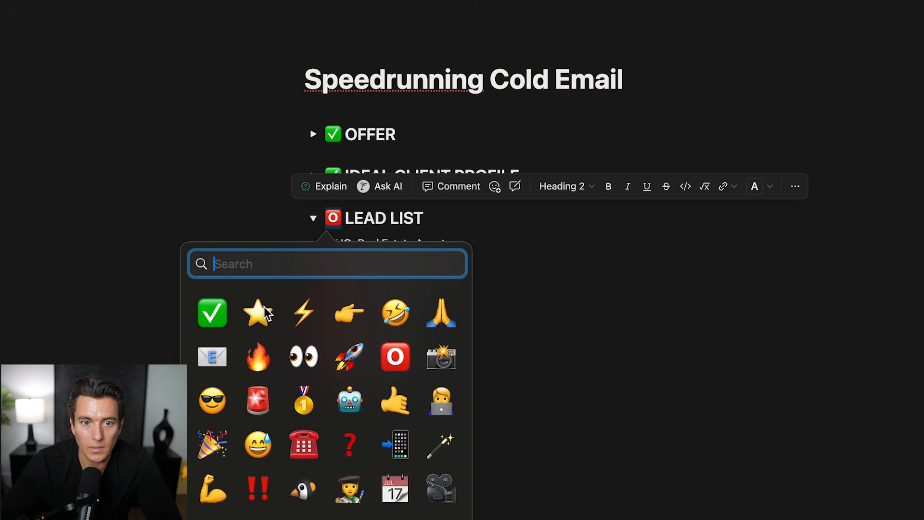
pyautogui.click(210, 313)
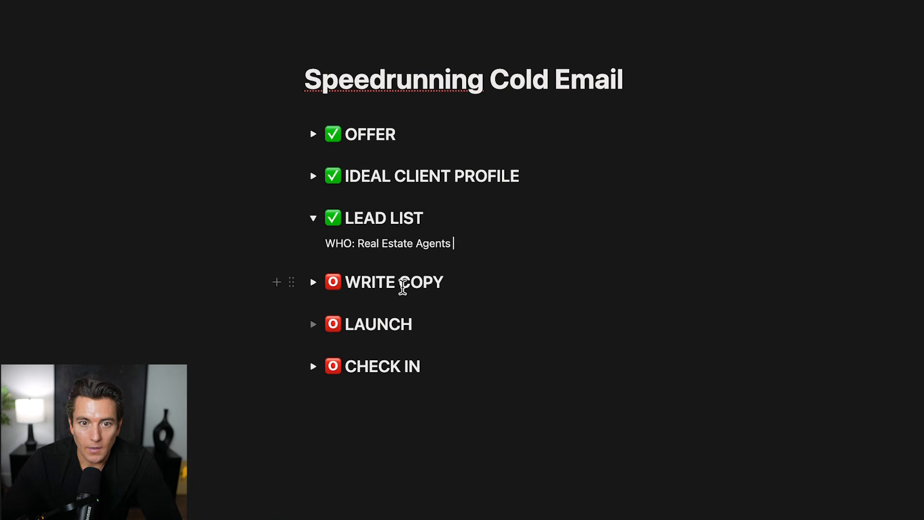
# Step: Duplicate the WRITE COPY section and rename the upper copy CREATE CAMPAIGN
pyautogui.click(291, 280)
pyautogui.press('super+d')
pyautogui.moveTo(445, 283); pyautogui.dragTo(351, 284)
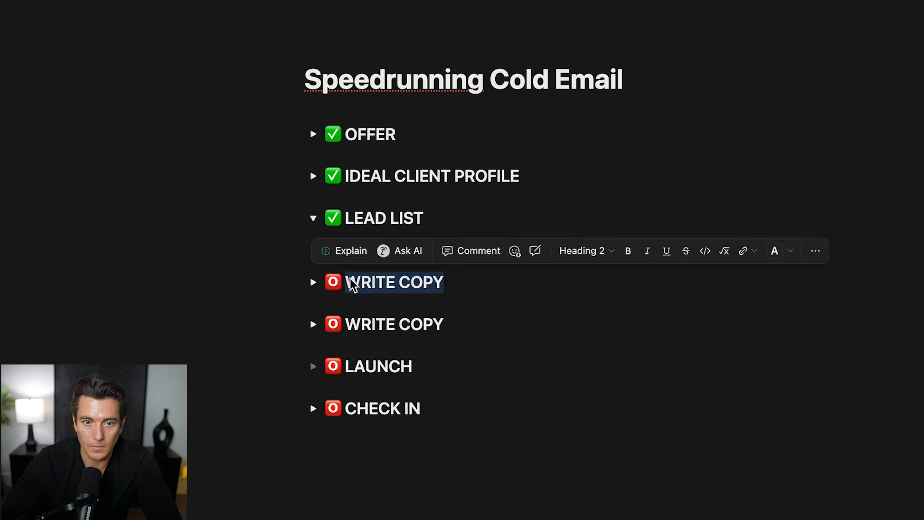
pyautogui.write('CREATE CAMPAIGN')
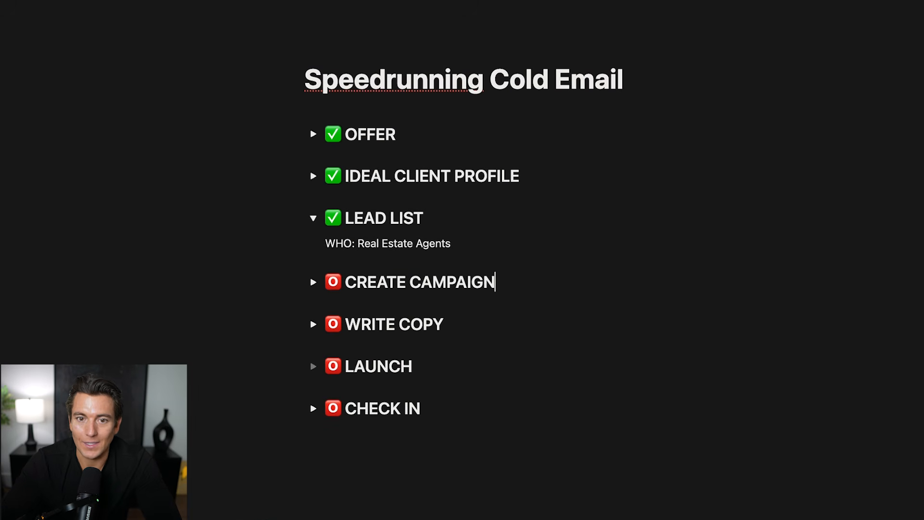
# Step: Delete the copied content inside the CREATE CAMPAIGN section and collapse the section
pyautogui.click(314, 282)
pyautogui.moveTo(256, 305); pyautogui.dragTo(439, 397)
pyautogui.press('Delete')
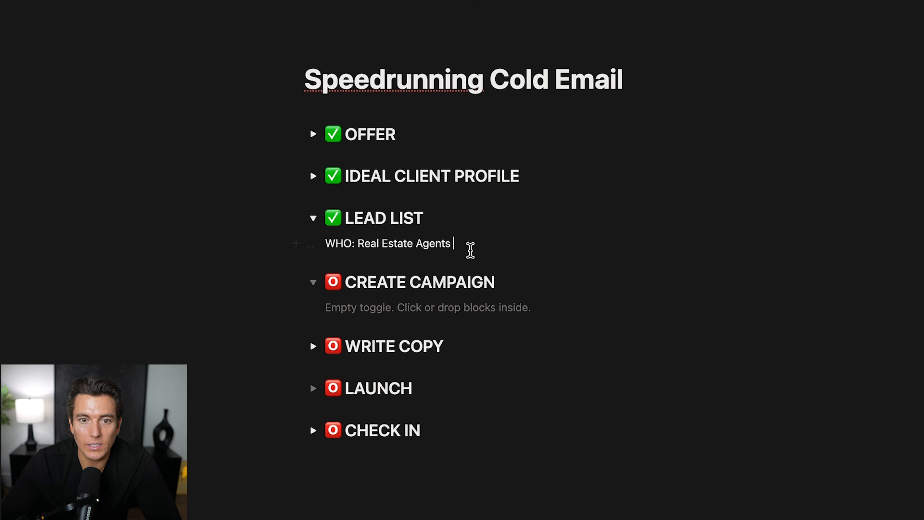
pyautogui.click(314, 283)
# Step: Extend the WHO line under LEAD LIST with "in the US that work at Compass"
pyautogui.click(462, 249)
pyautogui.write('in teh')
pyautogui.press('BackSpace')
pyautogui.press('BackSpace')
pyautogui.write('e US that work at Compass')
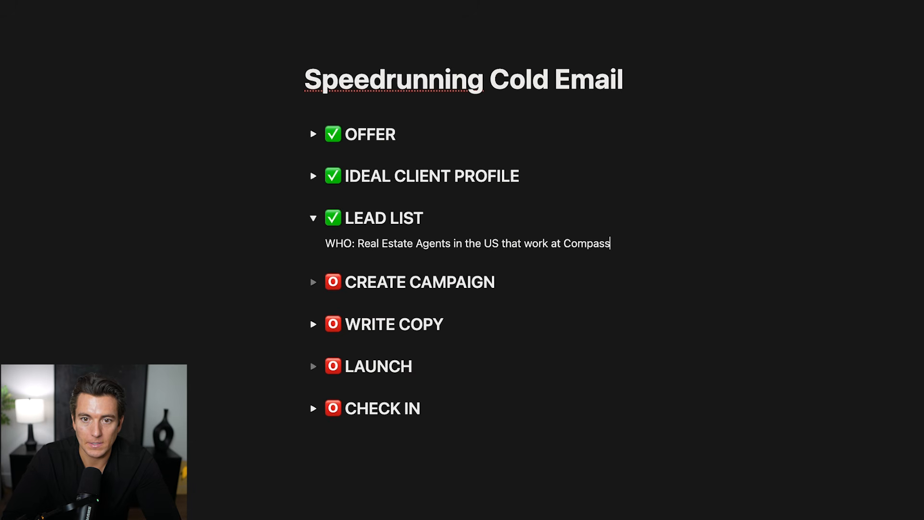
pyautogui.moveTo(484, 244); pyautogui.dragTo(631, 241)
pyautogui.click(576, 243)
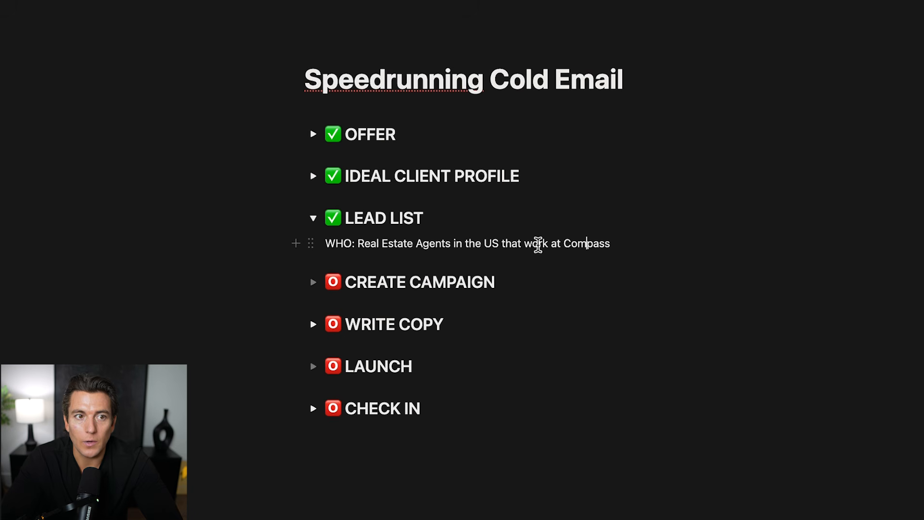
pyautogui.click(314, 282)
pyautogui.click(313, 283)
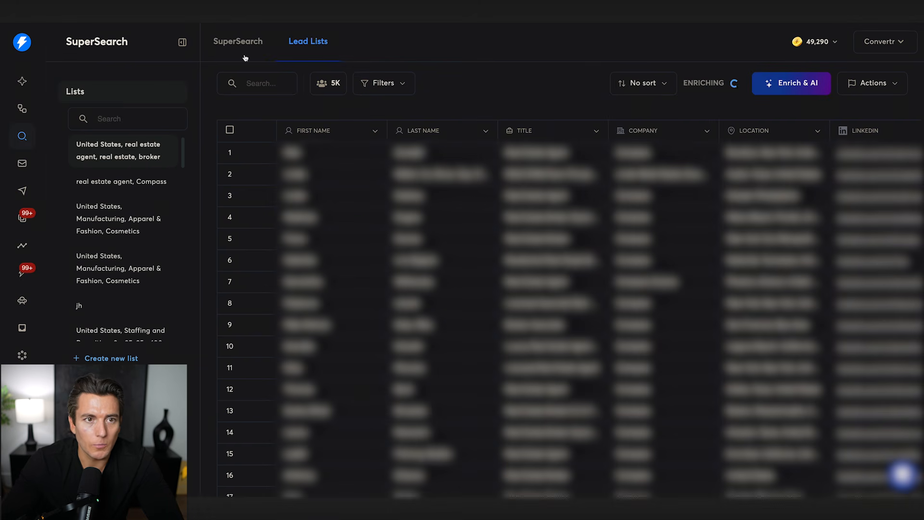
# Step: Switch to Instantly, duplicate the lead list's browser tab, and look over the connected email accounts in it
pyautogui.rightClick(260, 15)
pyautogui.click(270, 37)
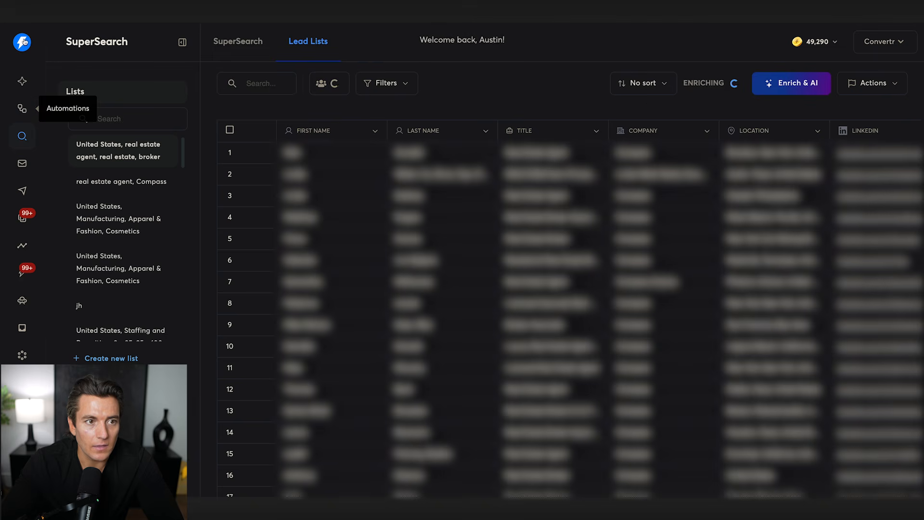
pyautogui.click(23, 163)
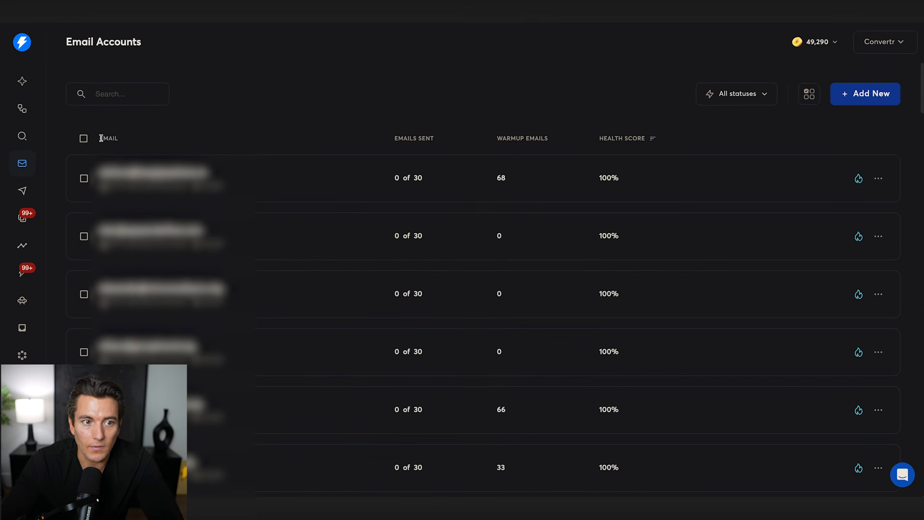
pyautogui.click(84, 139)
pyautogui.click(93, 141)
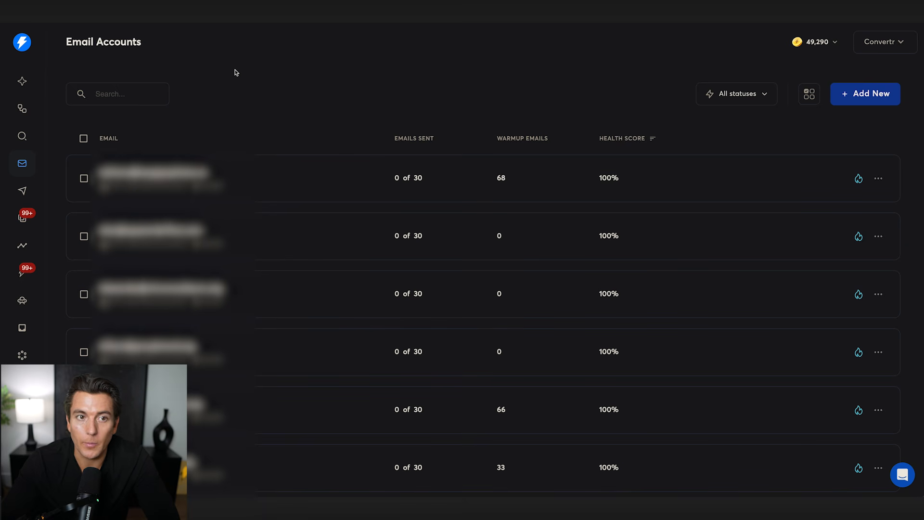
pyautogui.scroll(-1, 215, 184)
pyautogui.scroll(1, 215, 184)
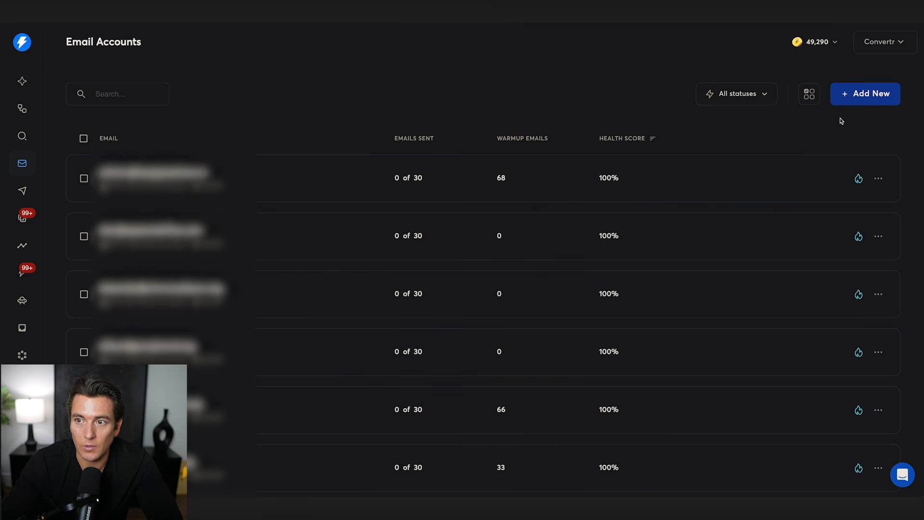
# Step: Check the options for adding email accounts, and look through the list of existing accounts
pyautogui.click(865, 97)
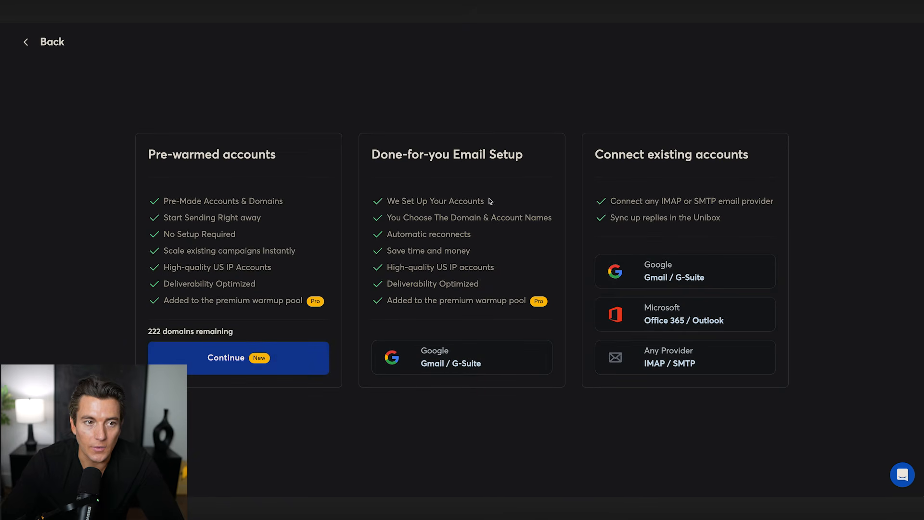
pyautogui.click(27, 42)
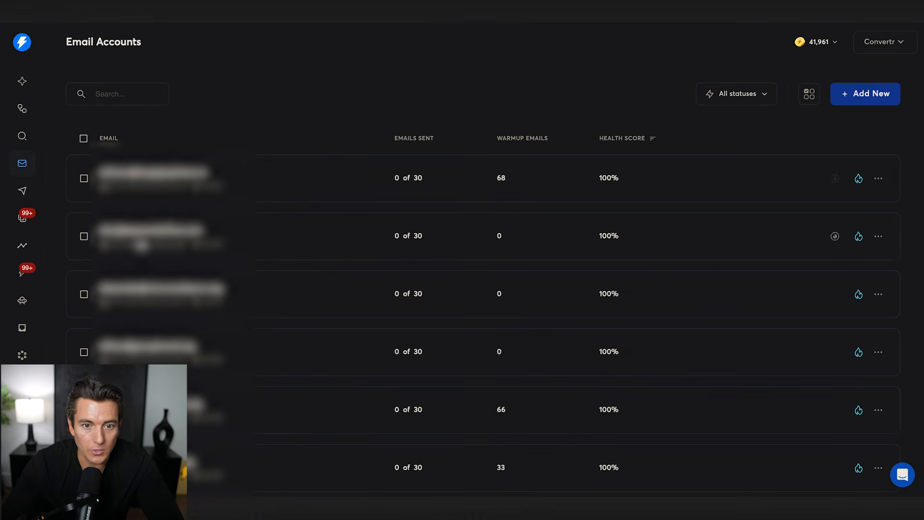
pyautogui.scroll(-1, 230, 298)
pyautogui.scroll(-10, 230, 299)
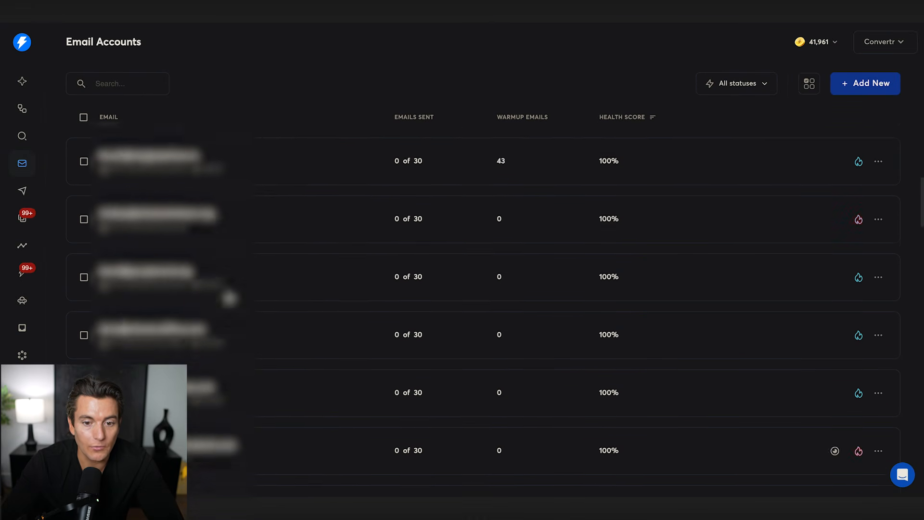
pyautogui.scroll(10, 230, 299)
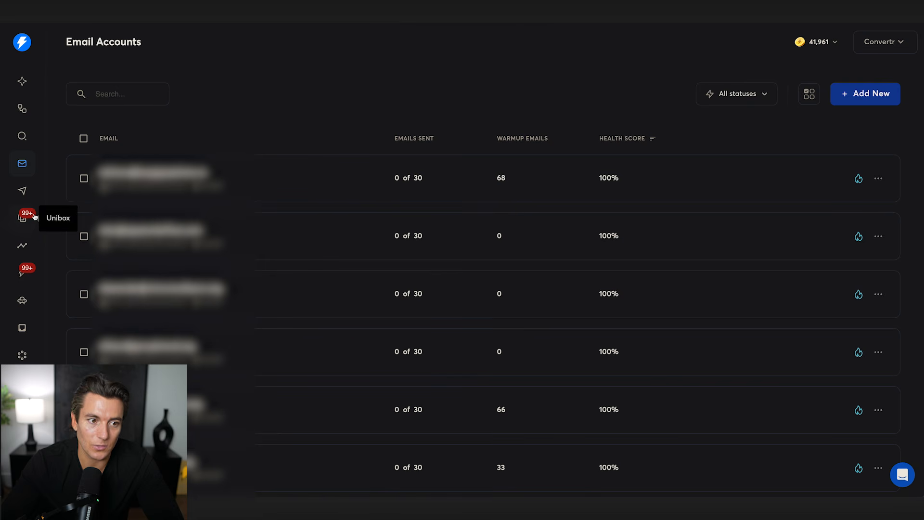
# Step: Create a new campaign named "Compass Real Estate"
pyautogui.click(22, 190)
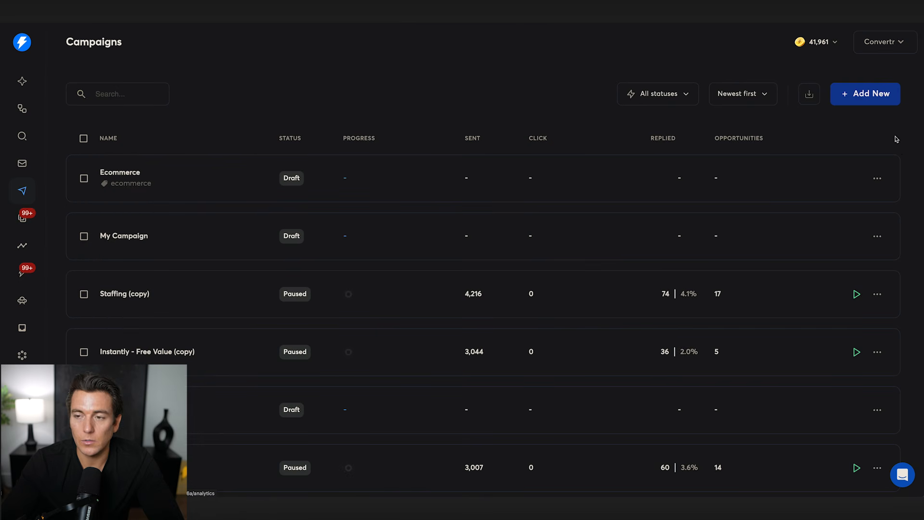
pyautogui.click(865, 99)
pyautogui.doubleClick(406, 233)
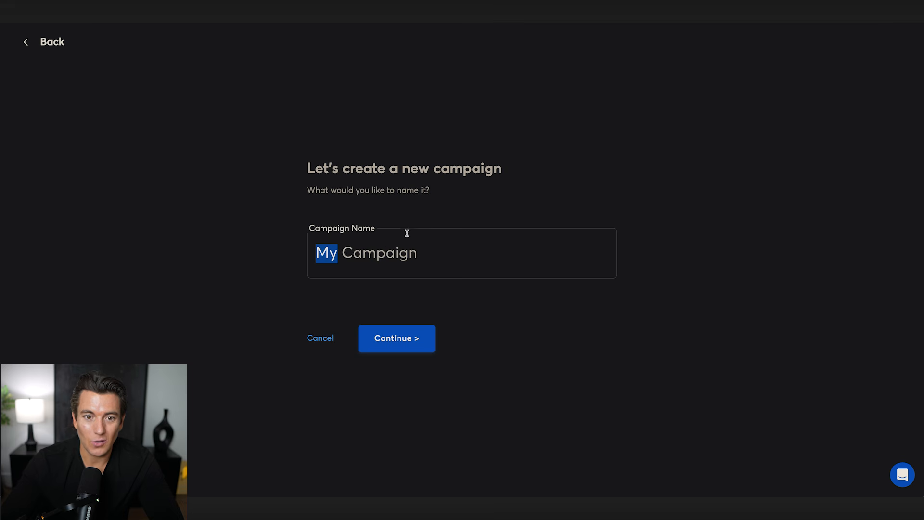
pyautogui.click(409, 242)
pyautogui.write('Compass Real.')
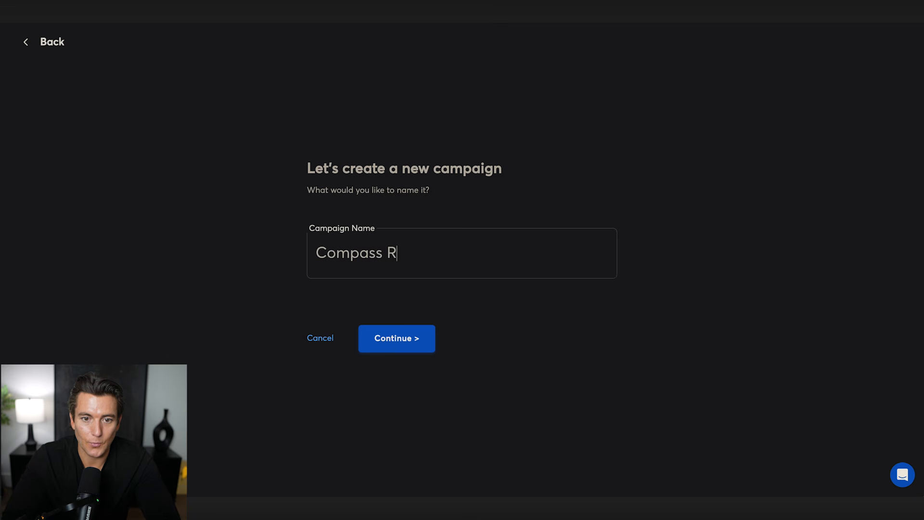
pyautogui.press('BackSpace')
pyautogui.press('BackSpace')
pyautogui.write('est')
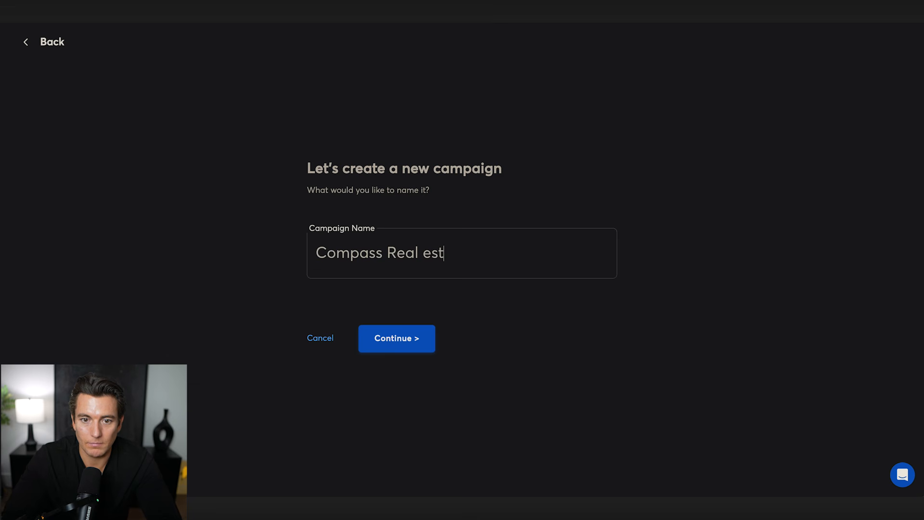
pyautogui.write(' Estate')
pyautogui.click(428, 342)
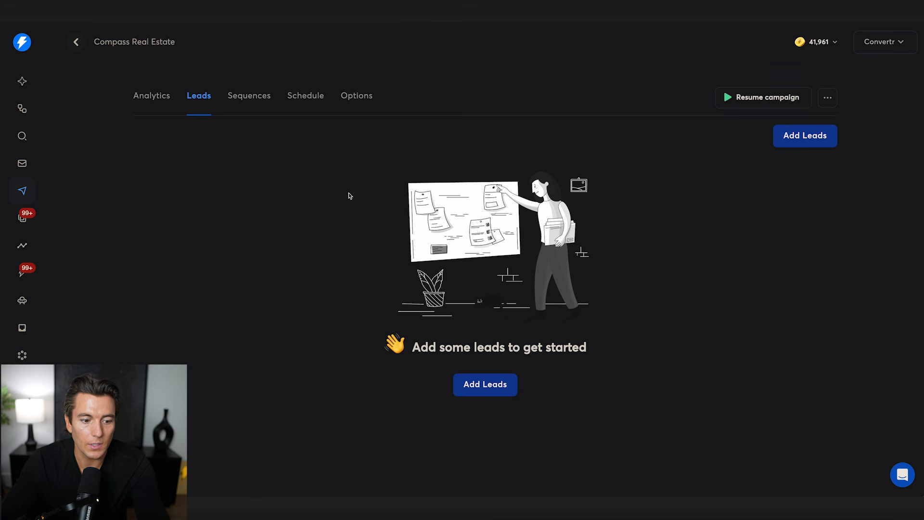
# Step: Look at the new campaign's empty sequence and leads pages, and examine the columns and rows of the real estate lead list
pyautogui.click(260, 100)
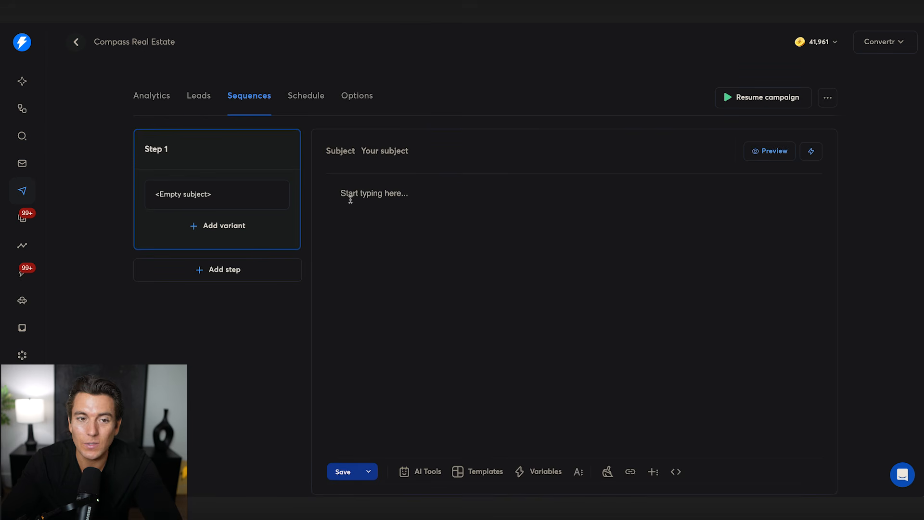
pyautogui.click(198, 96)
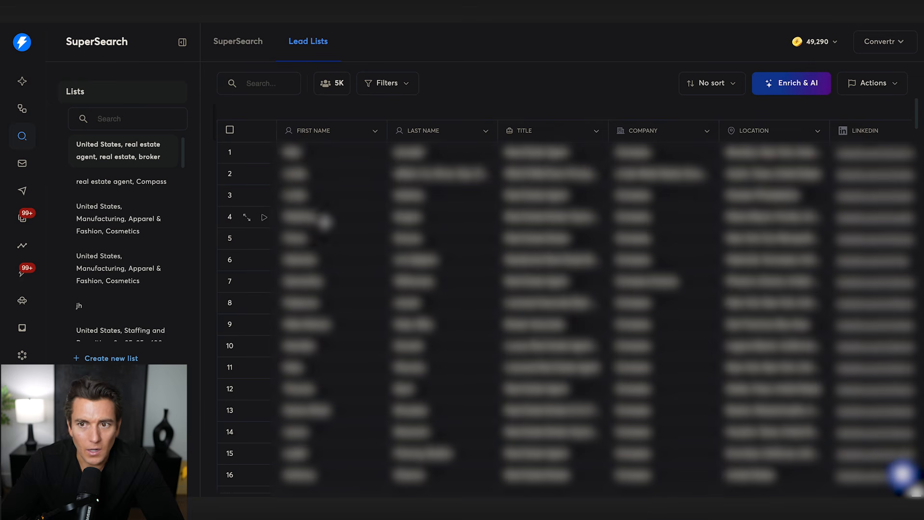
pyautogui.hscroll(15, 325, 221)
pyautogui.hscroll(15, 336, 217)
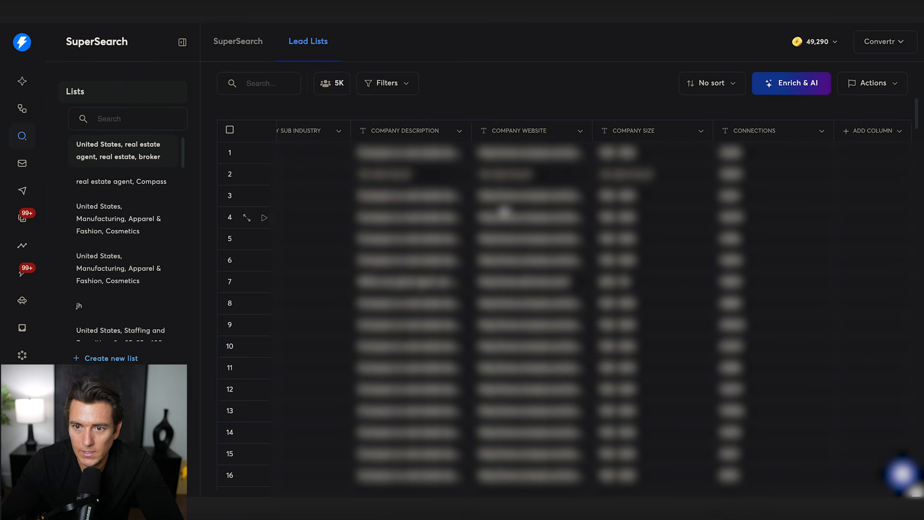
pyautogui.hscroll(-10, 504, 212)
pyautogui.scroll(-20, 504, 212)
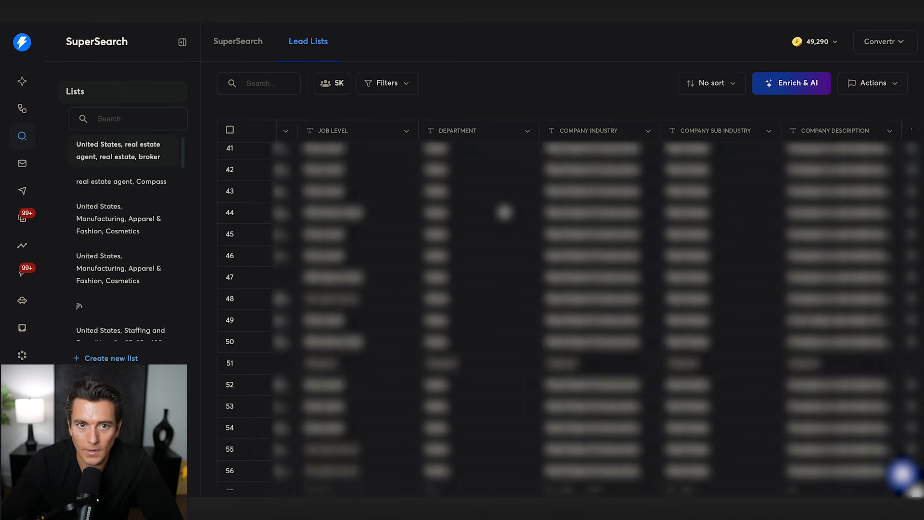
pyautogui.scroll(-5, 504, 212)
pyautogui.hscroll(-10, 469, 241)
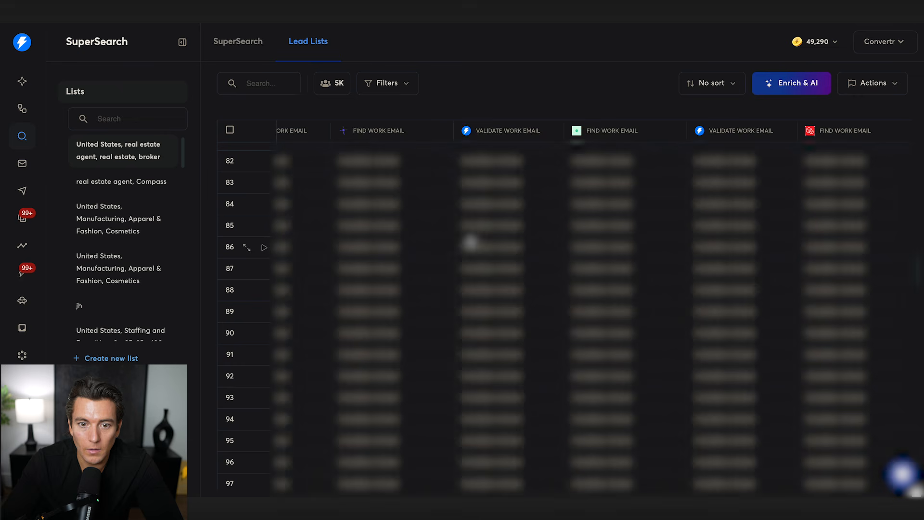
pyautogui.hscroll(-10, 471, 241)
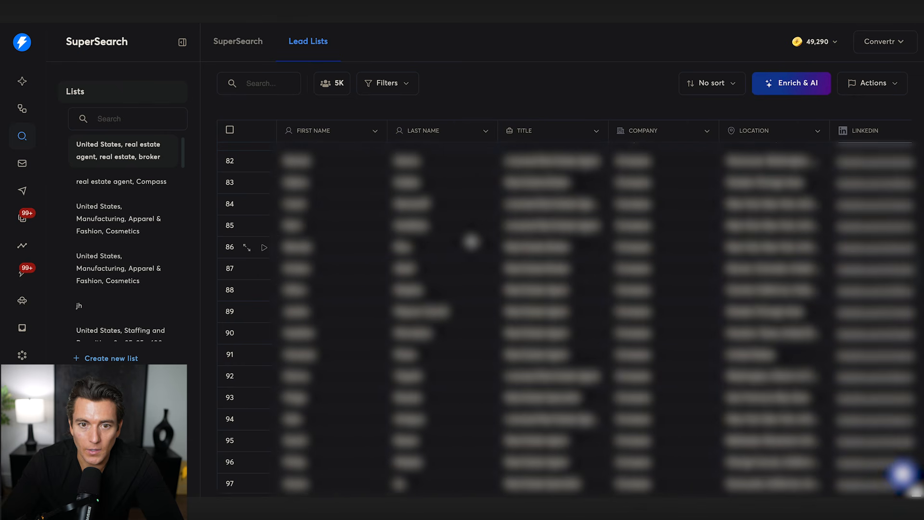
pyautogui.scroll(20, 471, 242)
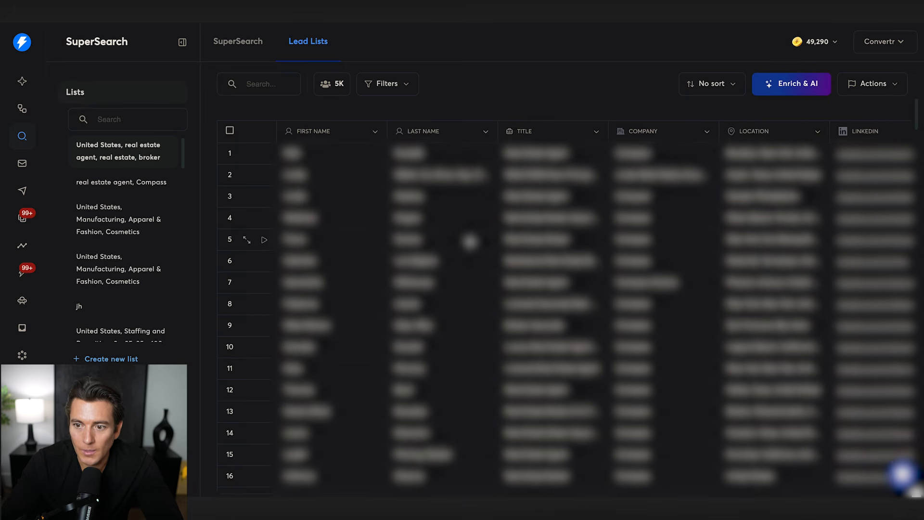
# Step: Examine the location, work email, fully enriched profile and company columns of the lead list for personalization data
pyautogui.hscroll(10, 471, 241)
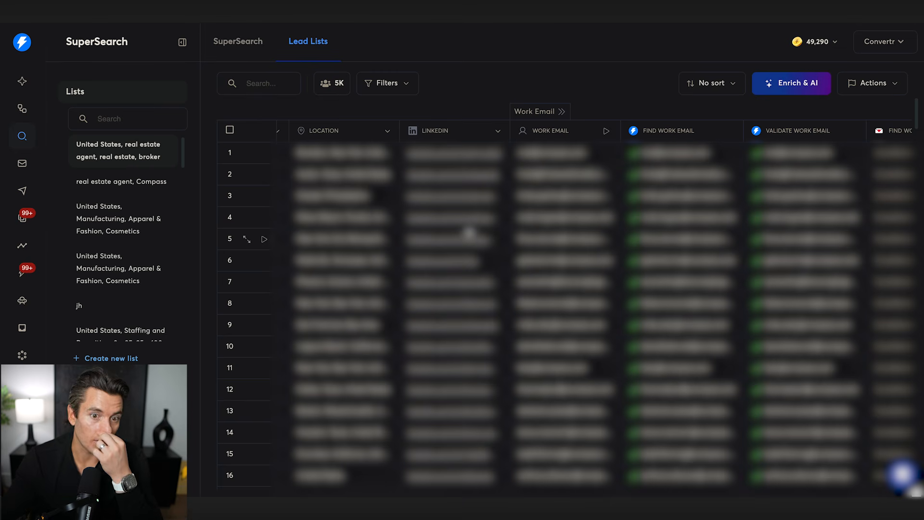
pyautogui.hscroll(5, 470, 233)
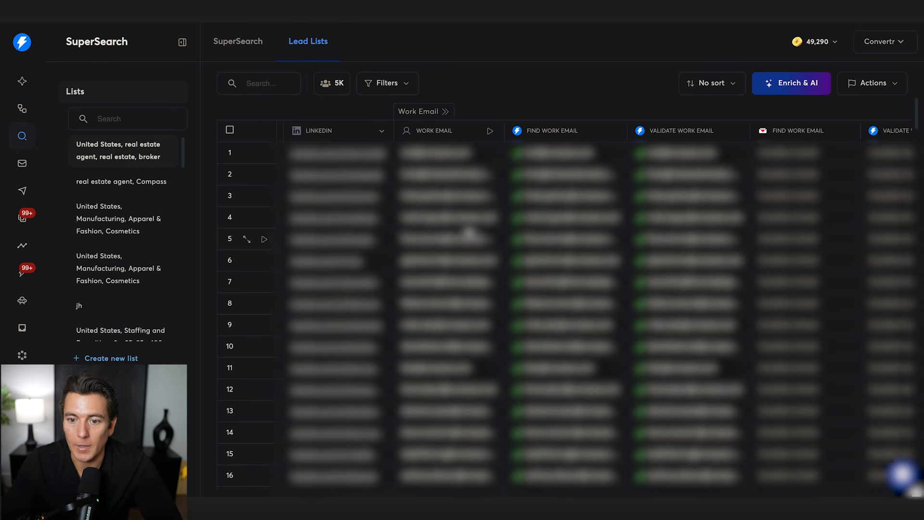
pyautogui.hscroll(2, 469, 234)
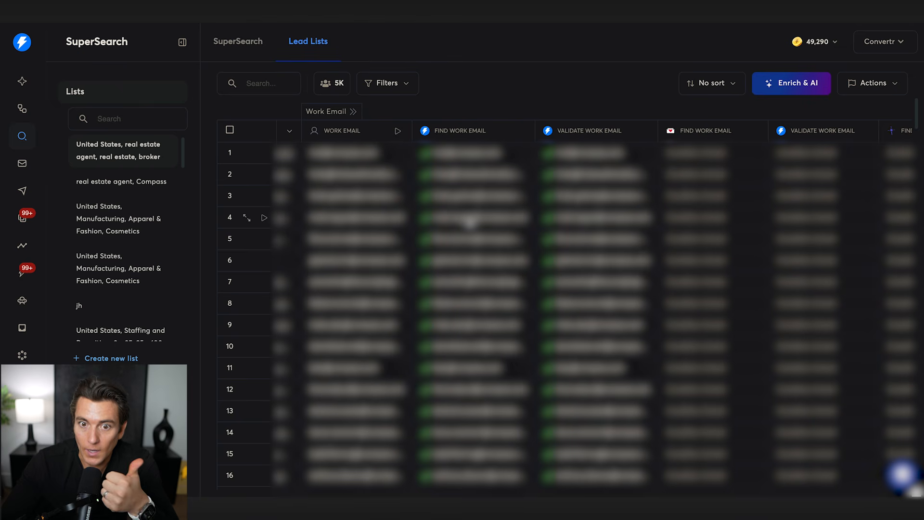
pyautogui.hscroll(-5, 470, 221)
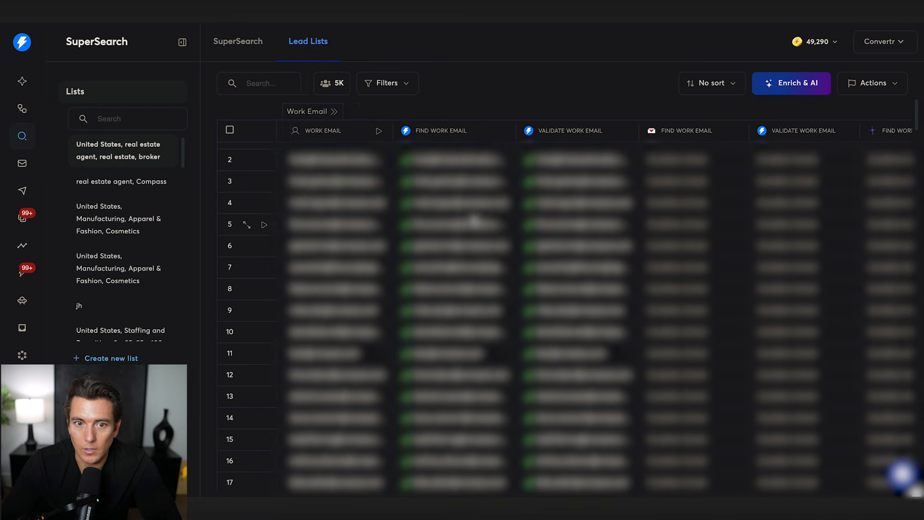
pyautogui.hscroll(-3, 474, 220)
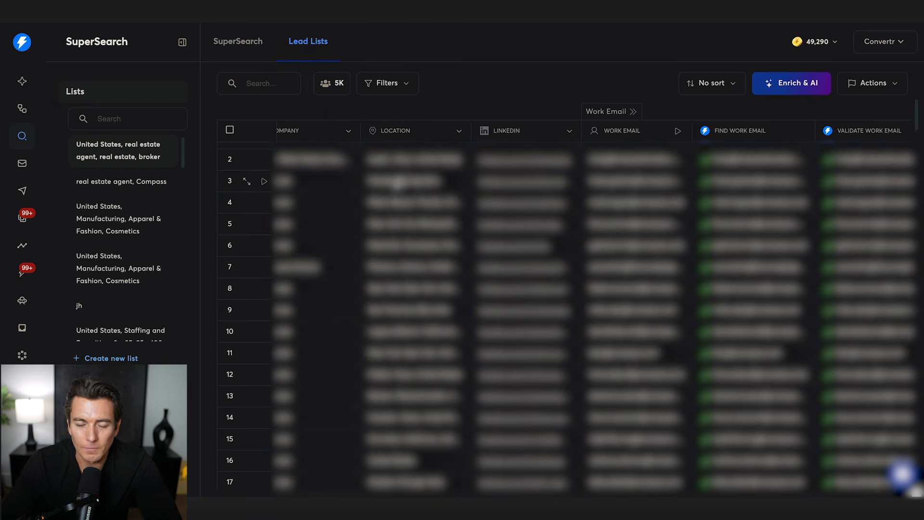
pyautogui.scroll(1, 388, 175)
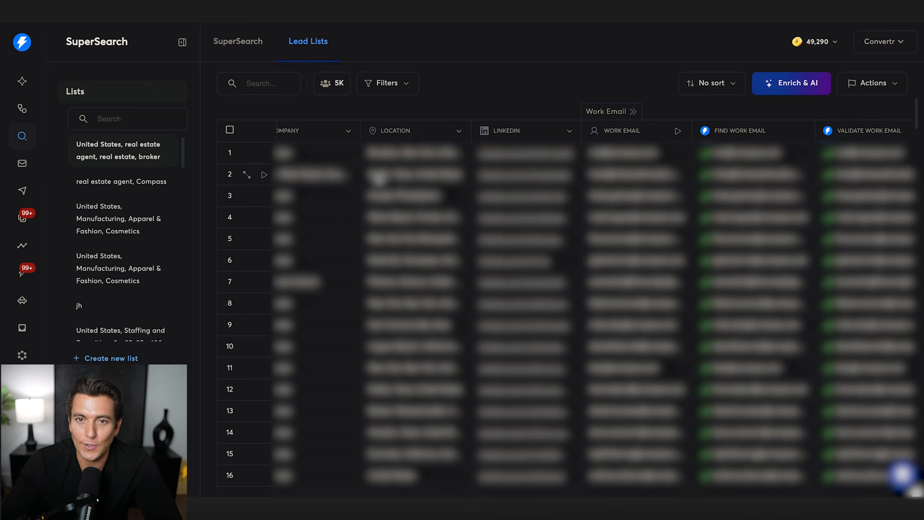
pyautogui.hscroll(5, 379, 178)
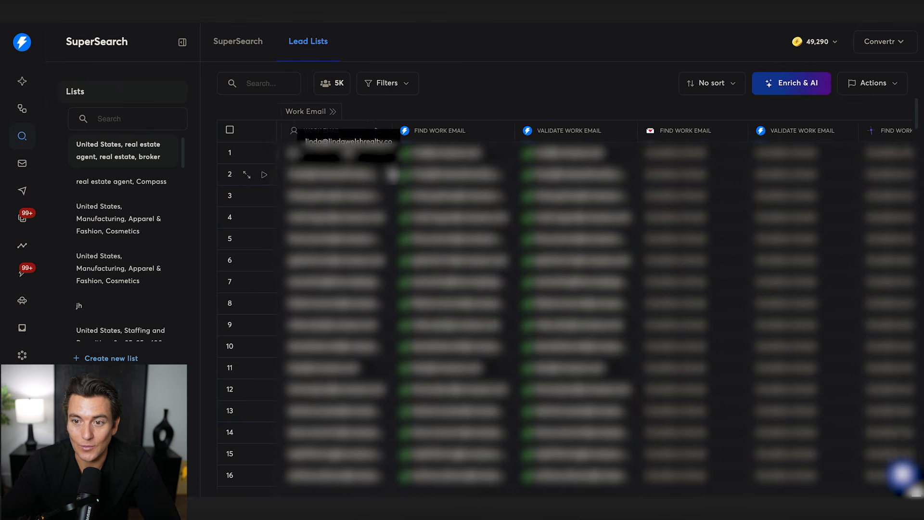
pyautogui.hscroll(8, 393, 174)
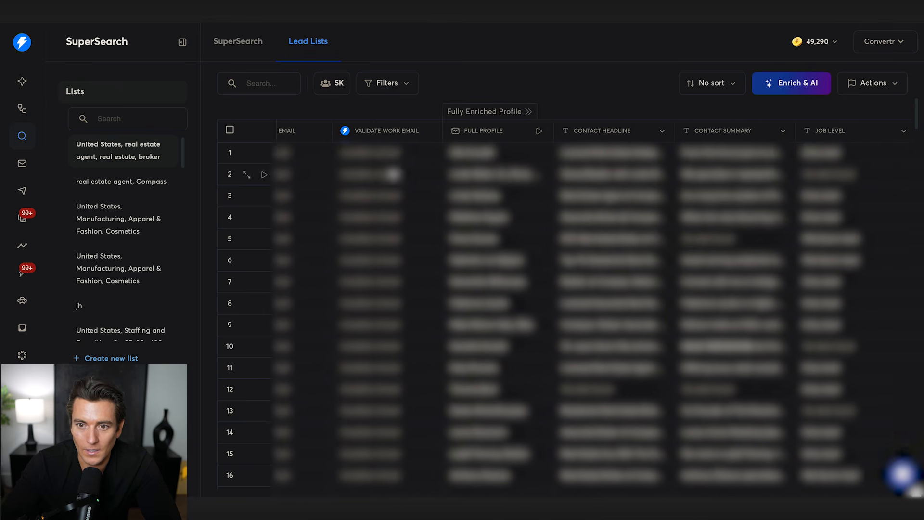
pyautogui.hscroll(6, 393, 174)
pyautogui.hscroll(9, 392, 174)
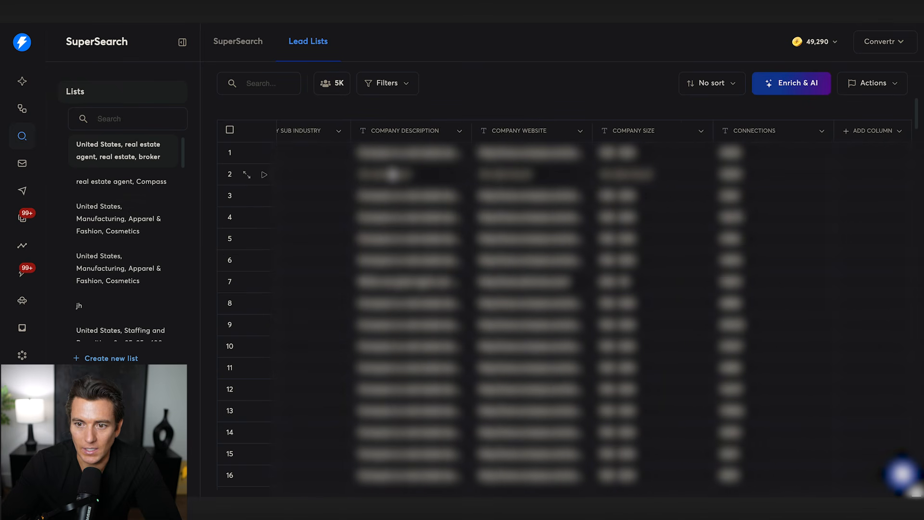
pyautogui.hscroll(-10, 393, 175)
pyautogui.hscroll(12, 394, 174)
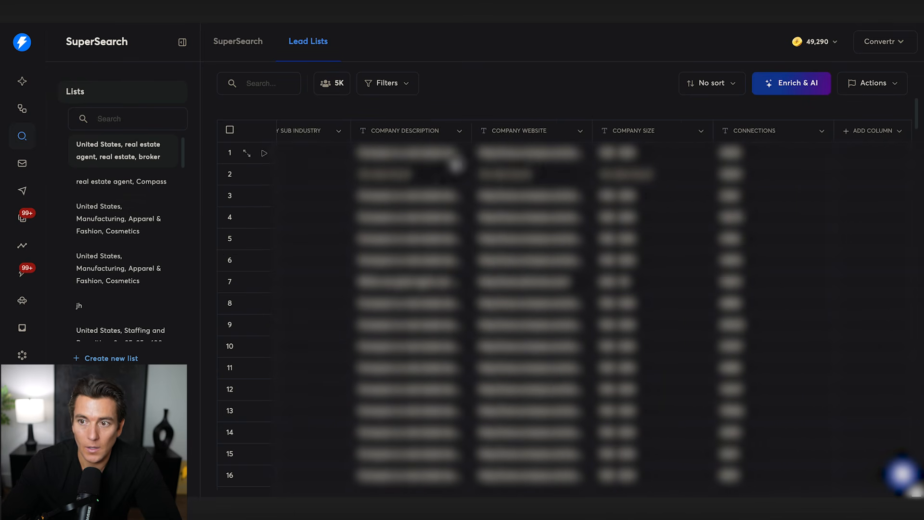
# Step: Start adding an AI column to the lead list and search the prompt templates for "location"
pyautogui.click(864, 131)
pyautogui.click(851, 151)
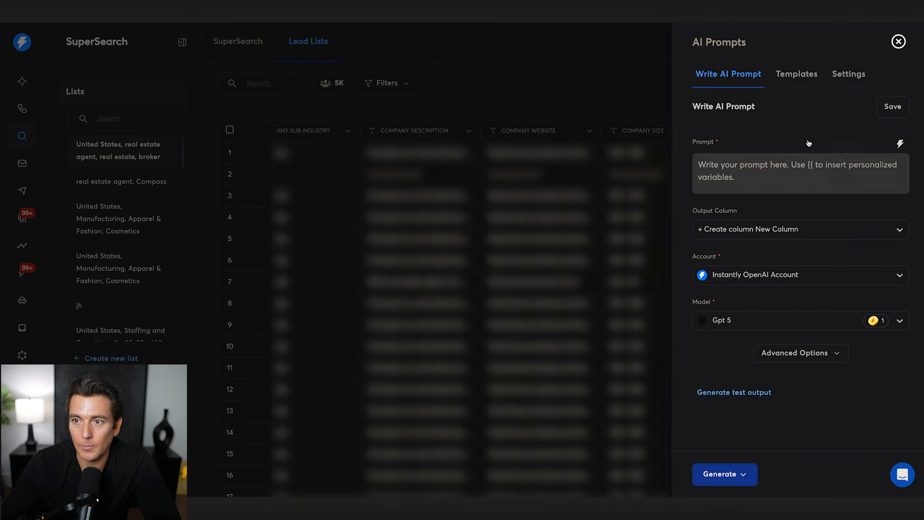
pyautogui.click(788, 81)
pyautogui.click(757, 109)
pyautogui.write('location')
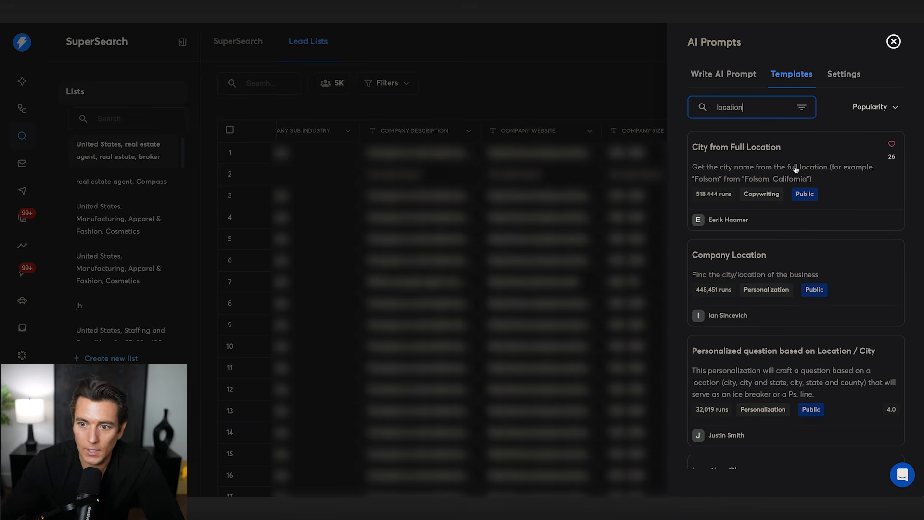
# Step: Choose the City from Full Location template, with Location as the source and a new City from Full Location output column
pyautogui.click(795, 168)
pyautogui.click(760, 201)
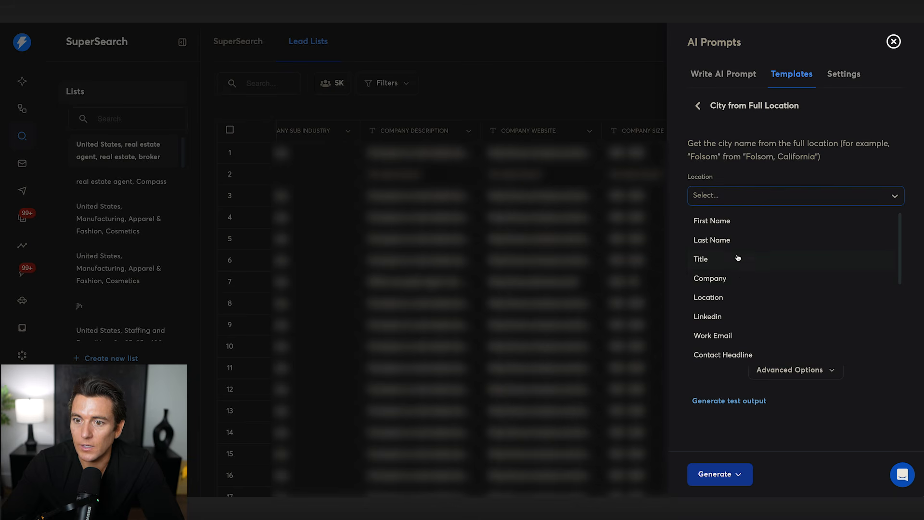
pyautogui.click(729, 302)
pyautogui.click(726, 252)
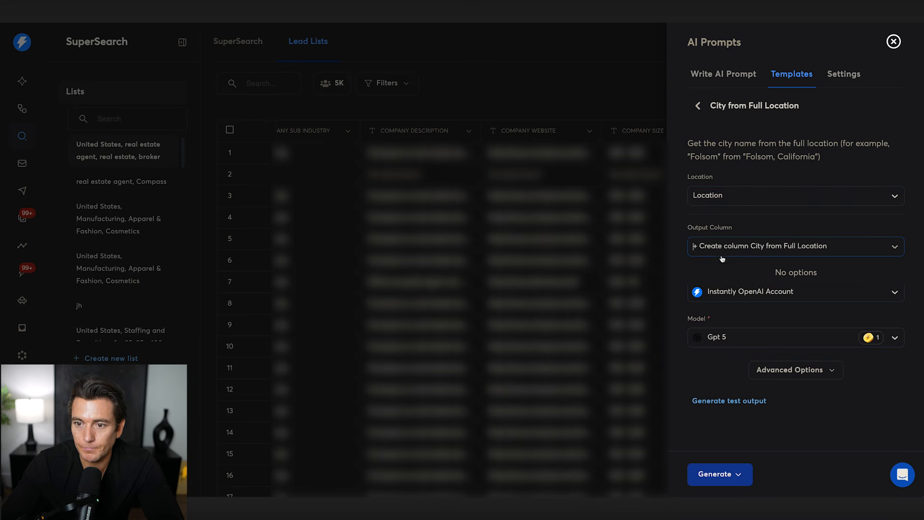
pyautogui.click(741, 248)
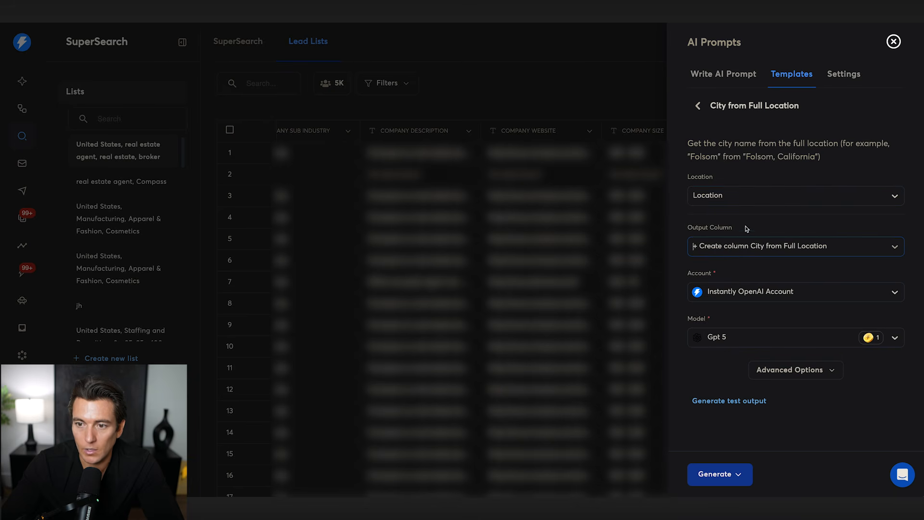
# Step: Generate a test output for the city prompt and check the result
pyautogui.click(717, 475)
pyautogui.click(712, 421)
pyautogui.click(723, 401)
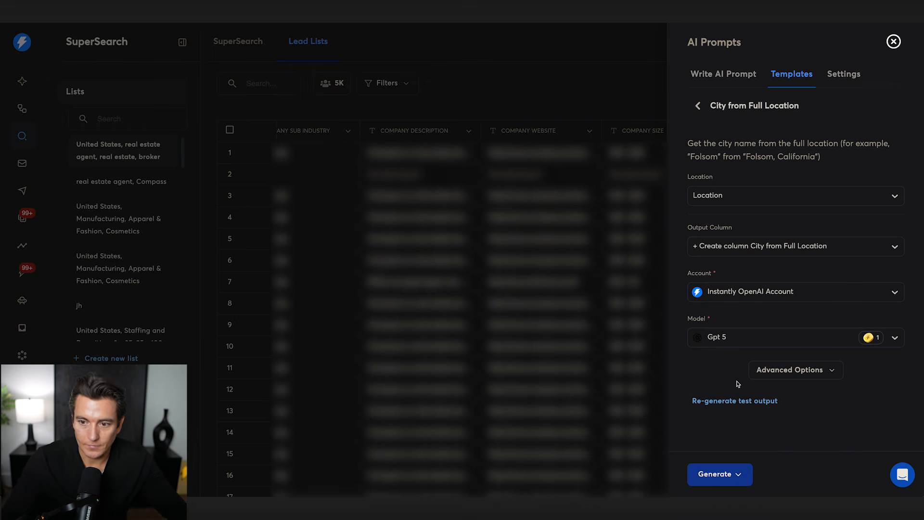
pyautogui.scroll(-2, 734, 385)
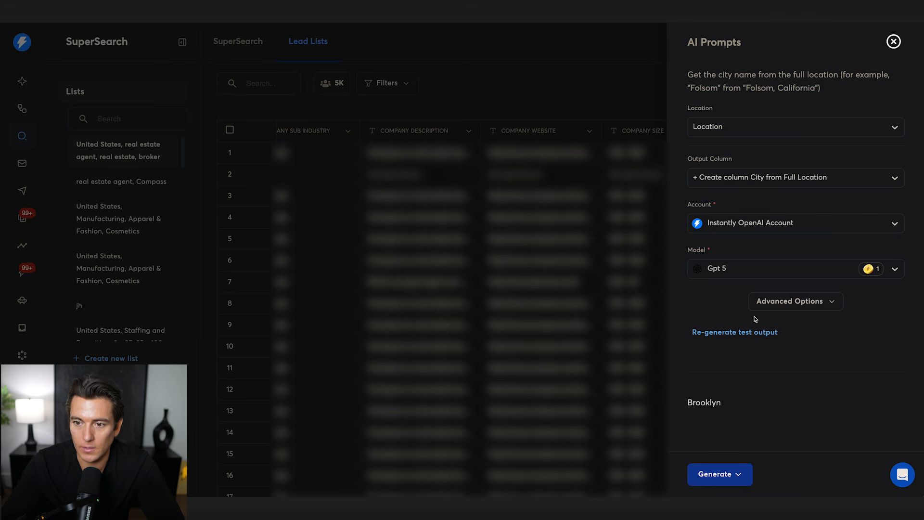
pyautogui.doubleClick(706, 402)
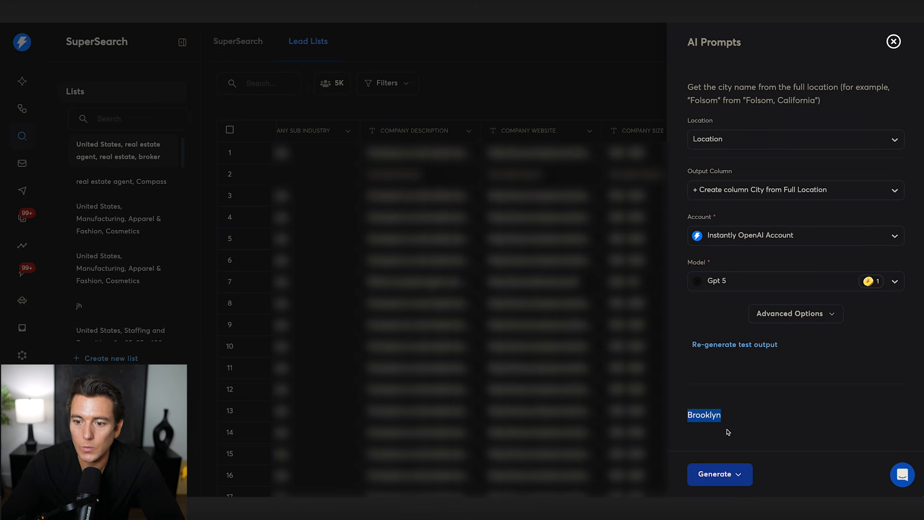
# Step: Generate the City from Full Location column for the first 5000 leads and check the city names it fills in
pyautogui.click(739, 474)
pyautogui.click(810, 392)
pyautogui.doubleClick(811, 393)
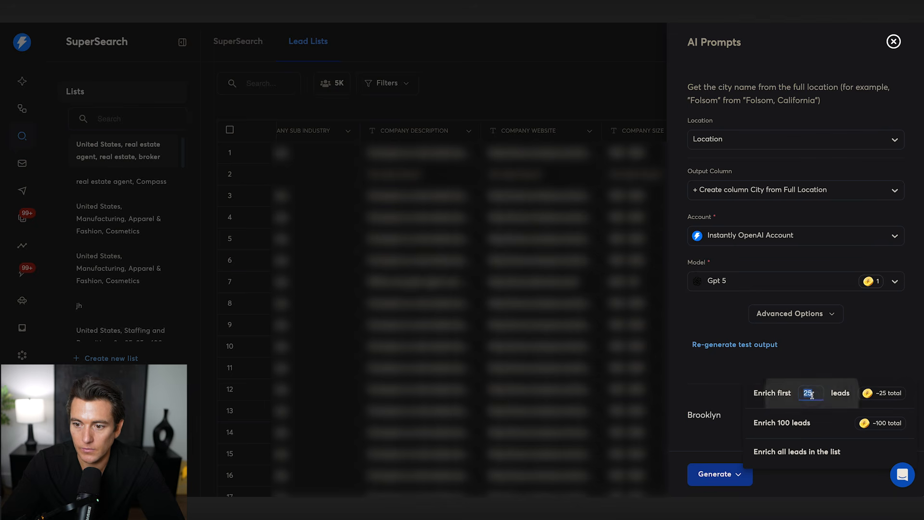
pyautogui.write('5000')
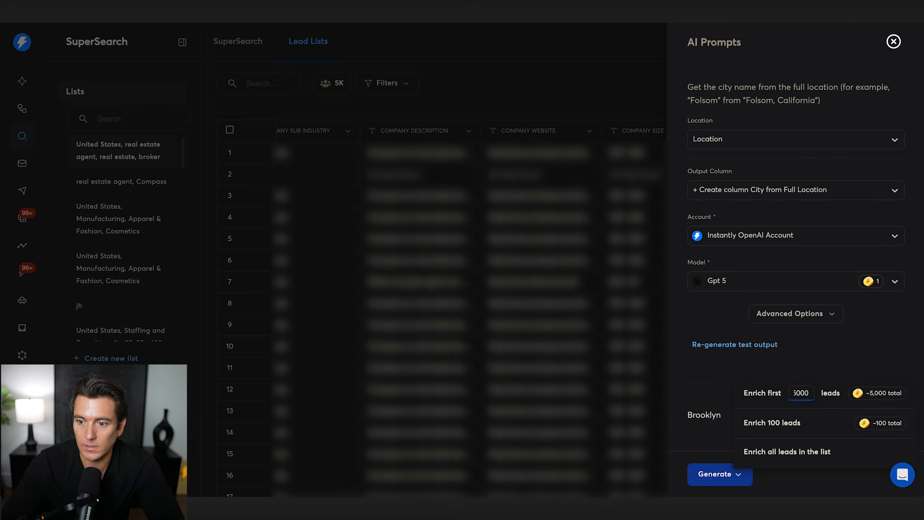
pyautogui.click(755, 474)
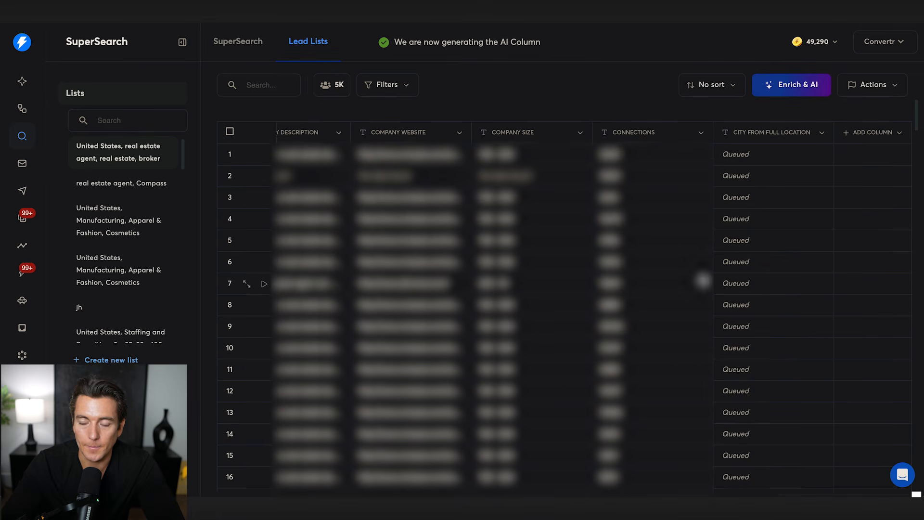
pyautogui.hscroll(-1, 685, 252)
pyautogui.hscroll(-1, 685, 252)
pyautogui.hscroll(2, 702, 237)
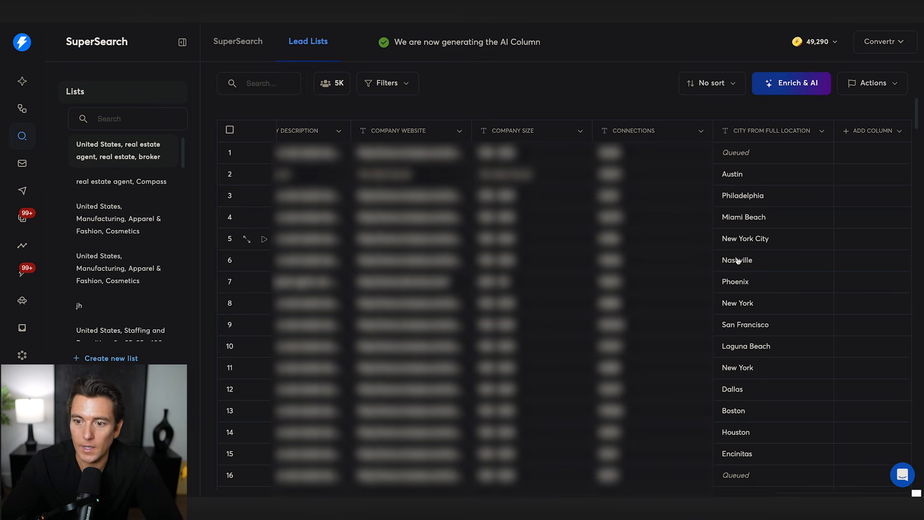
pyautogui.scroll(-2, 738, 261)
pyautogui.scroll(-2, 738, 262)
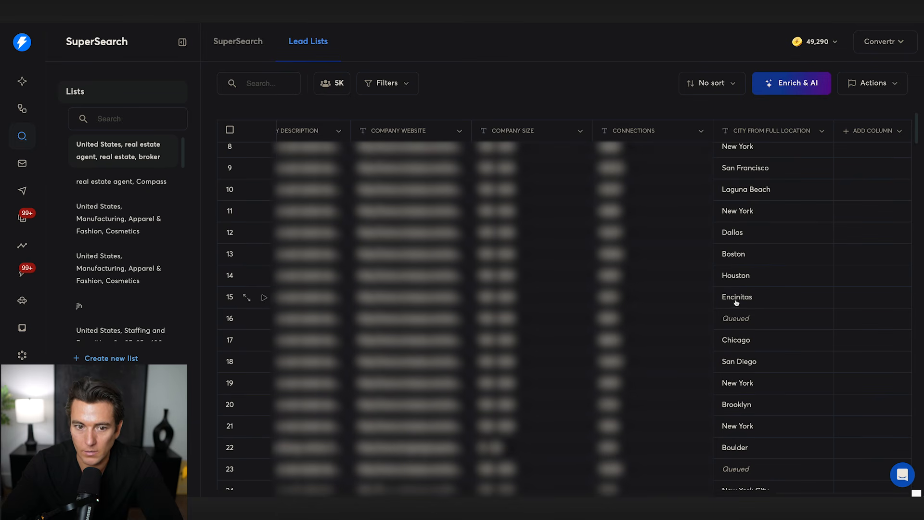
# Step: Examine the city names generated in the City from Full Location column across the lead rows
pyautogui.scroll(-5, 737, 303)
pyautogui.scroll(-10, 737, 324)
pyautogui.hscroll(-2, 737, 325)
pyautogui.scroll(-20, 737, 324)
pyautogui.hscroll(2, 737, 325)
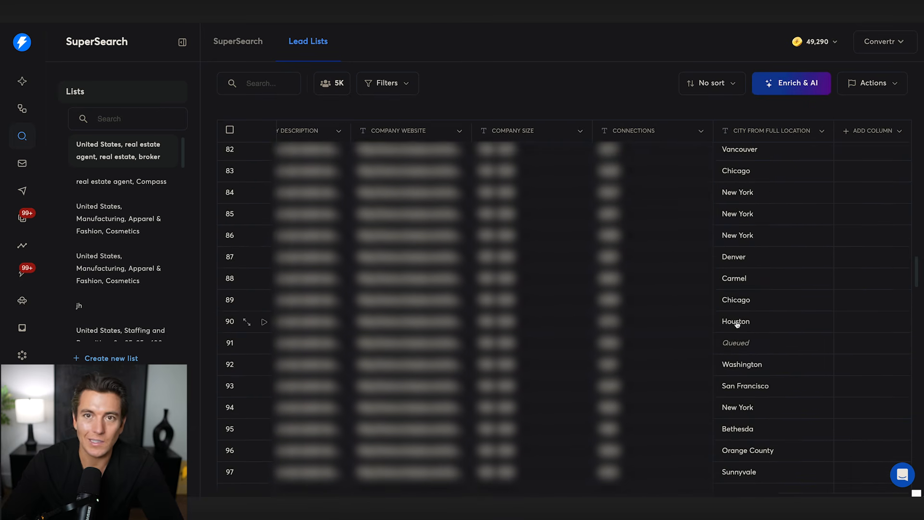
pyautogui.scroll(-19, 737, 323)
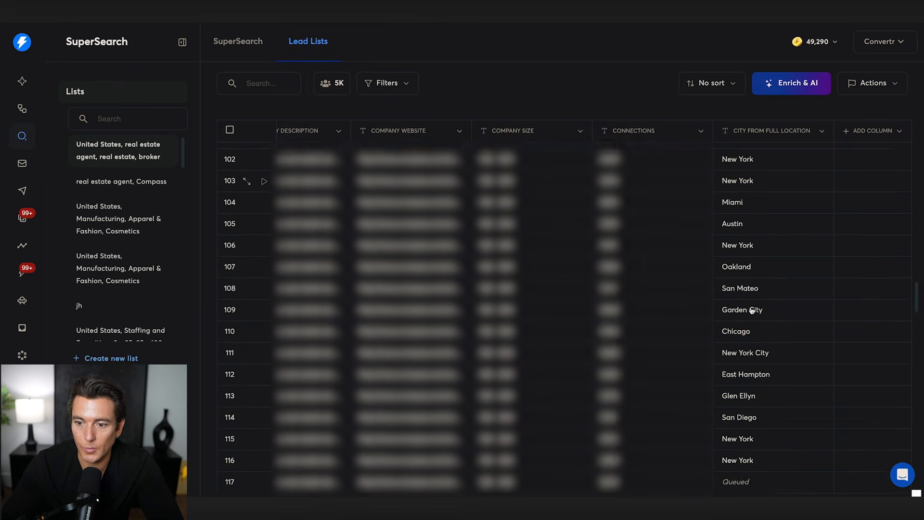
pyautogui.scroll(-20, 752, 311)
pyautogui.hscroll(-2, 752, 310)
pyautogui.hscroll(2, 752, 310)
pyautogui.scroll(13, 753, 311)
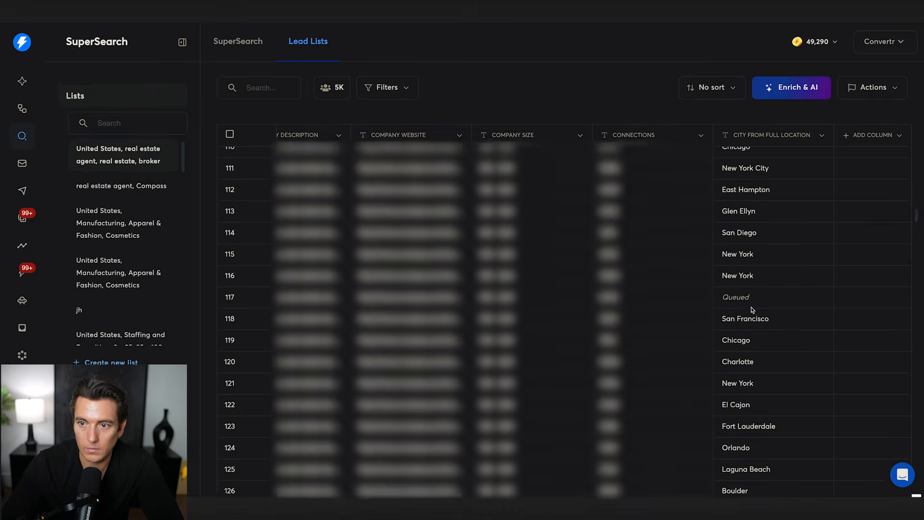
pyautogui.scroll(20, 753, 311)
pyautogui.hscroll(-1, 753, 310)
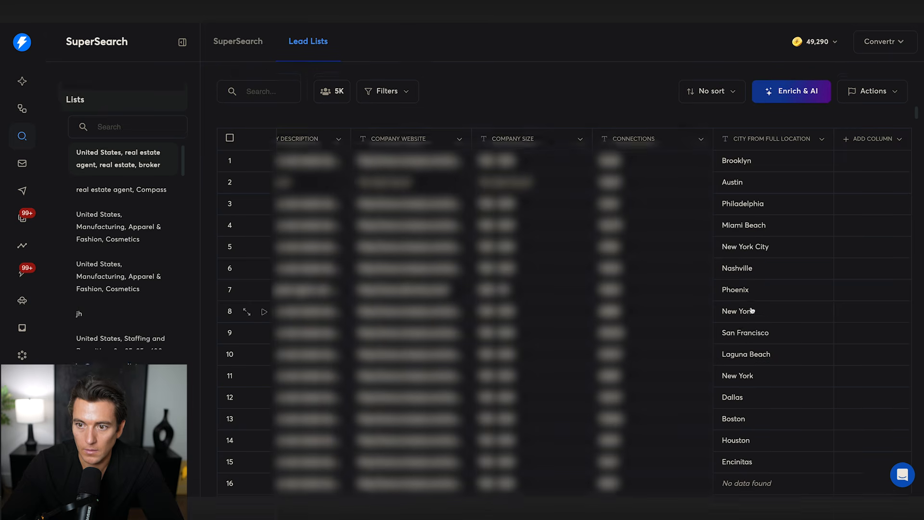
pyautogui.scroll(-20, 753, 311)
pyautogui.hscroll(1, 753, 311)
pyautogui.scroll(-20, 753, 311)
pyautogui.hscroll(-1, 753, 311)
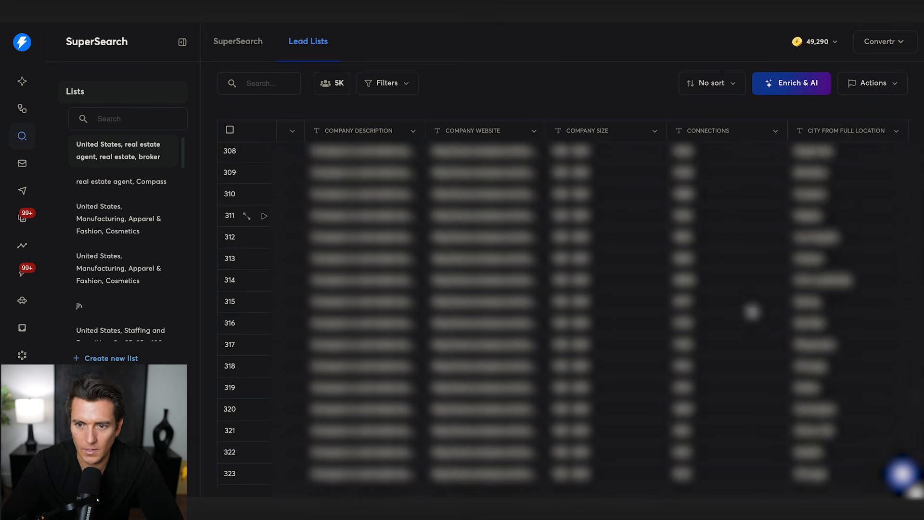
pyautogui.scroll(20, 471, 207)
pyautogui.hscroll(-2, 471, 207)
pyautogui.hscroll(-2, 471, 207)
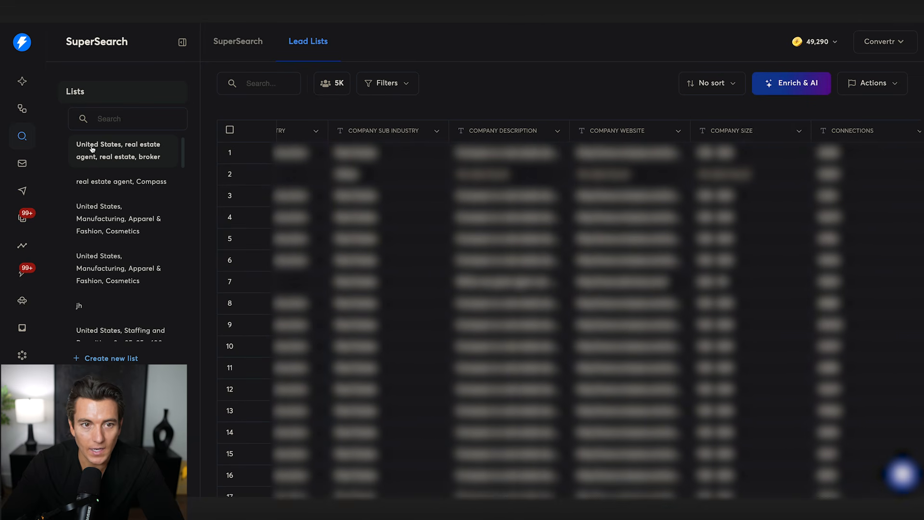
pyautogui.scroll(-1, 119, 156)
pyautogui.rightClick(119, 154)
pyautogui.press('Escape')
pyautogui.scroll(1, 114, 187)
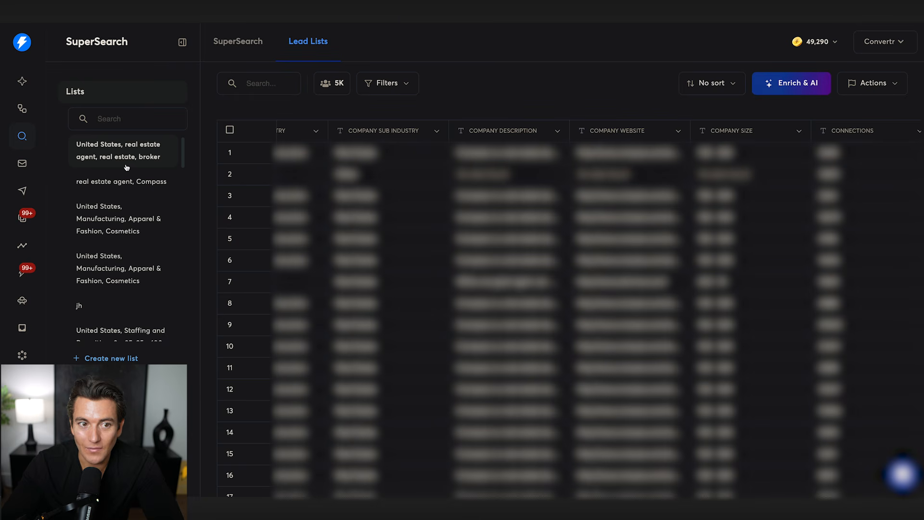
pyautogui.hscroll(5, 427, 177)
pyautogui.hscroll(-5, 427, 176)
pyautogui.hscroll(5, 577, 164)
pyautogui.click(877, 130)
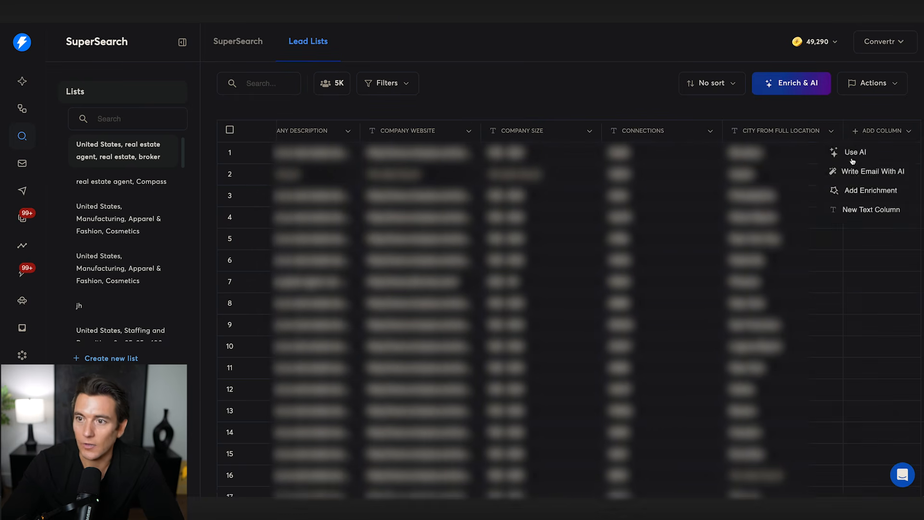
pyautogui.click(693, 198)
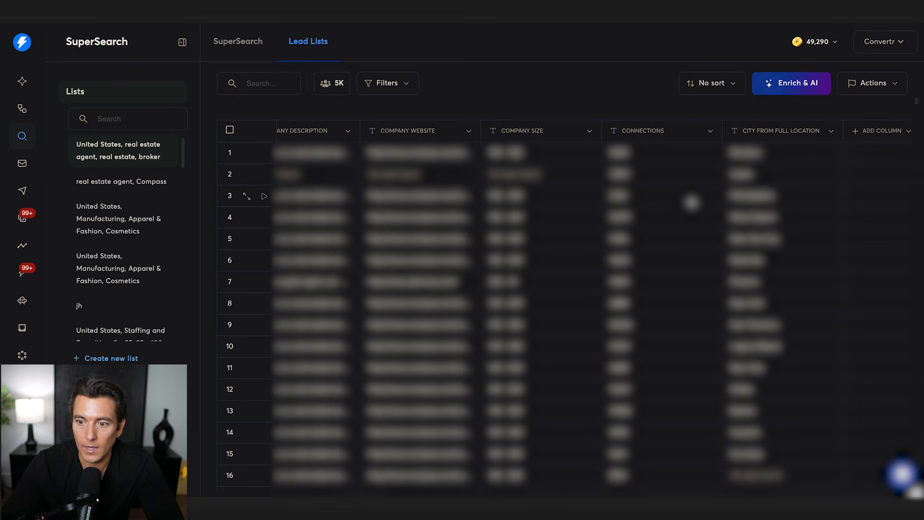
pyautogui.scroll(-2, 692, 202)
pyautogui.scroll(-8, 692, 202)
pyautogui.scroll(12, 693, 204)
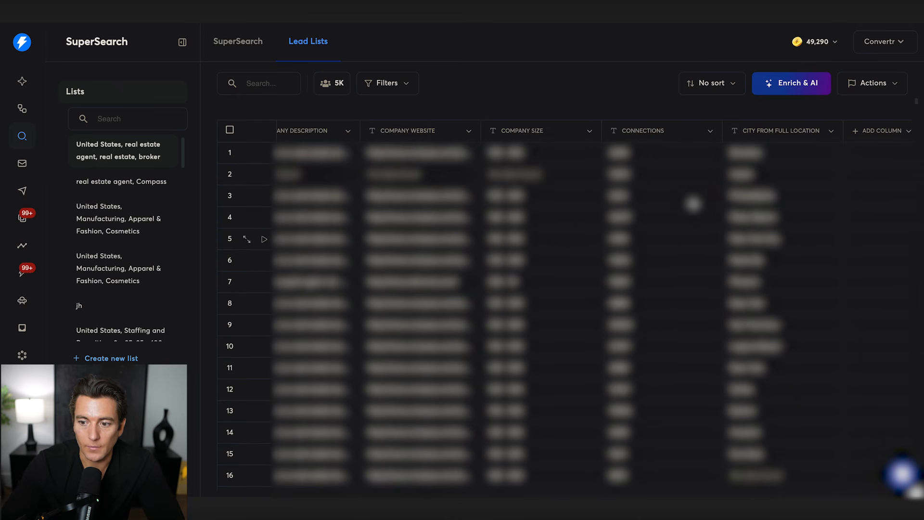
# Step: Select the leads in the list and open the row actions for them
pyautogui.hscroll(-10, 568, 240)
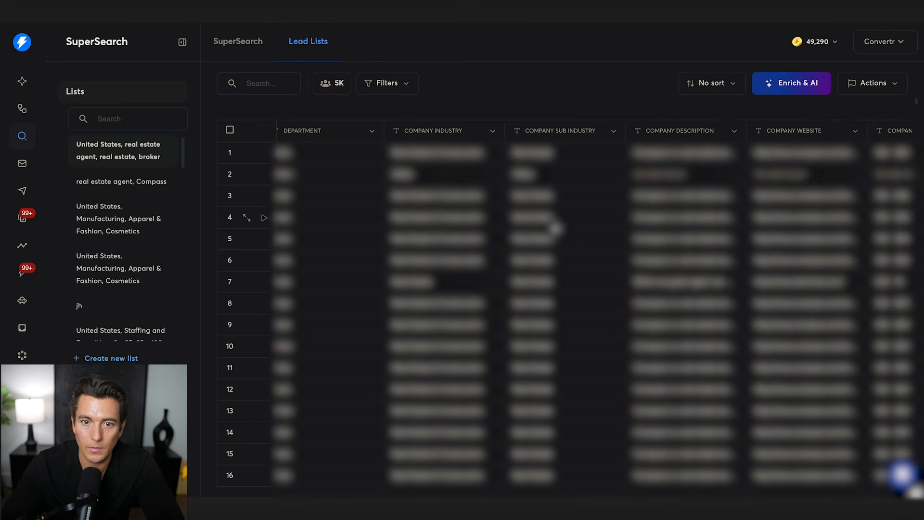
pyautogui.hscroll(-10, 556, 228)
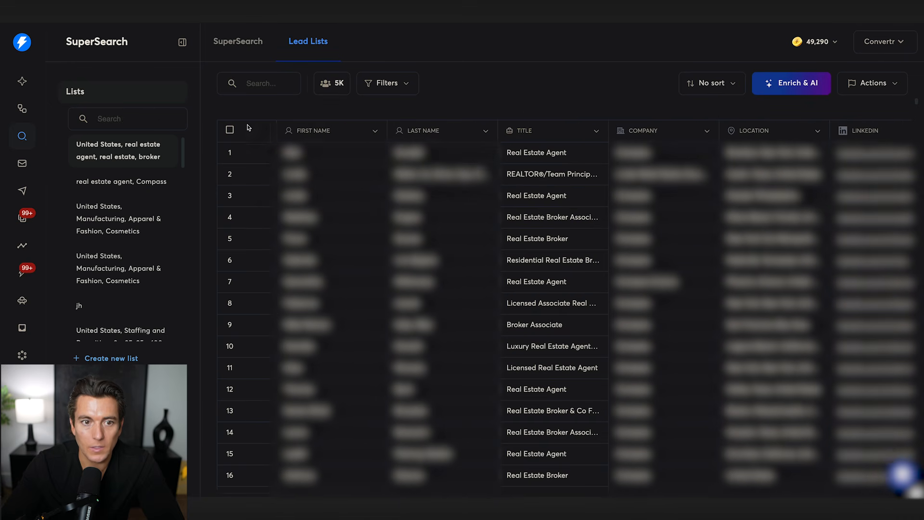
pyautogui.click(231, 129)
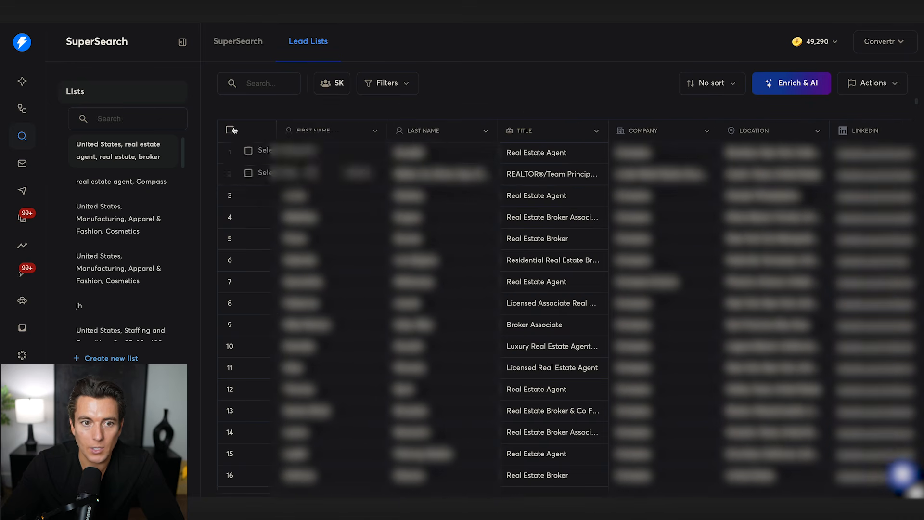
pyautogui.click(247, 151)
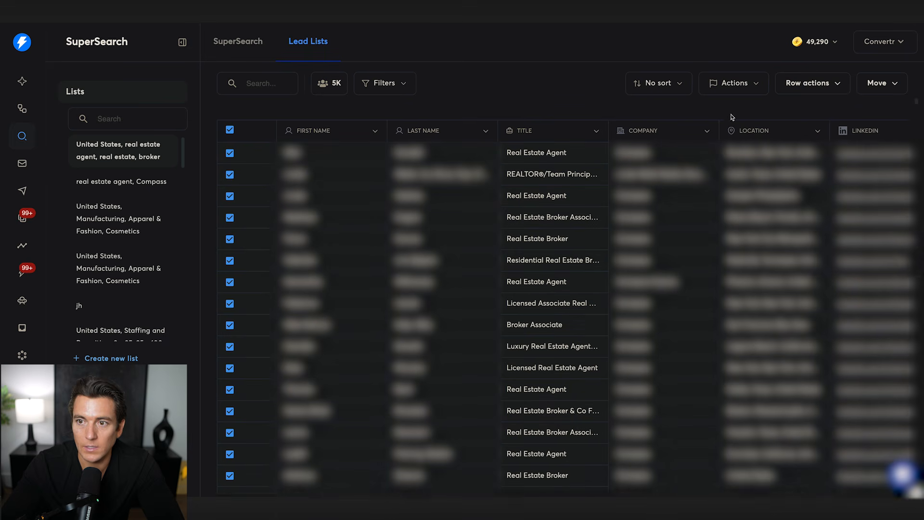
pyautogui.click(839, 85)
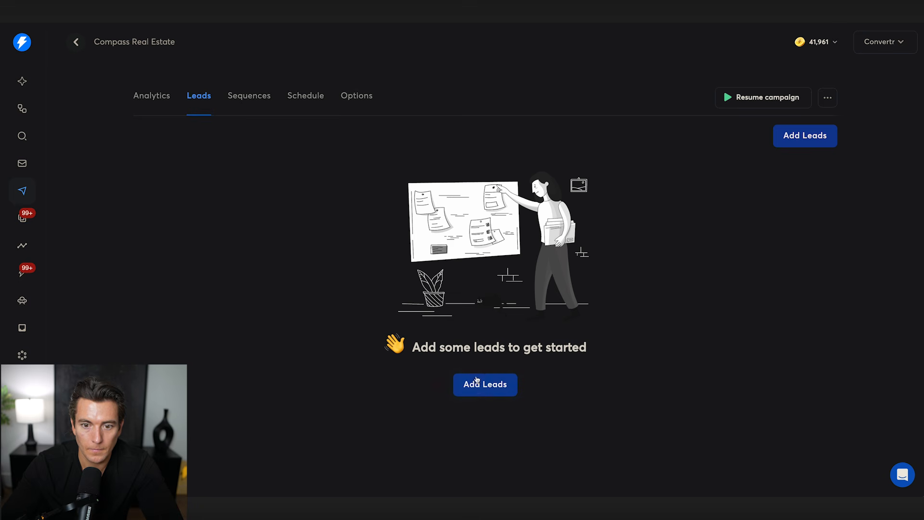
# Step: Start adding leads to the Compass Real Estate campaign by uploading the lead list CSV file
pyautogui.click(483, 384)
pyautogui.click(466, 124)
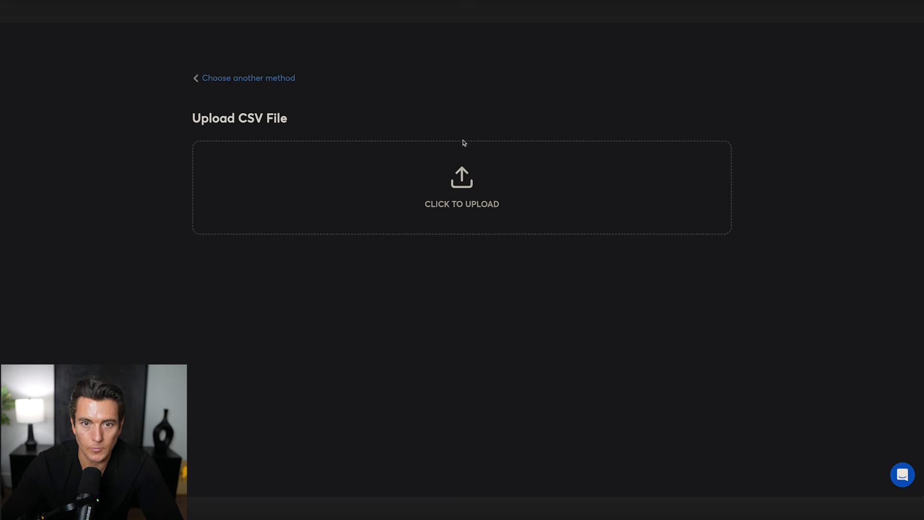
pyautogui.click(280, 146)
pyautogui.doubleClick(302, 153)
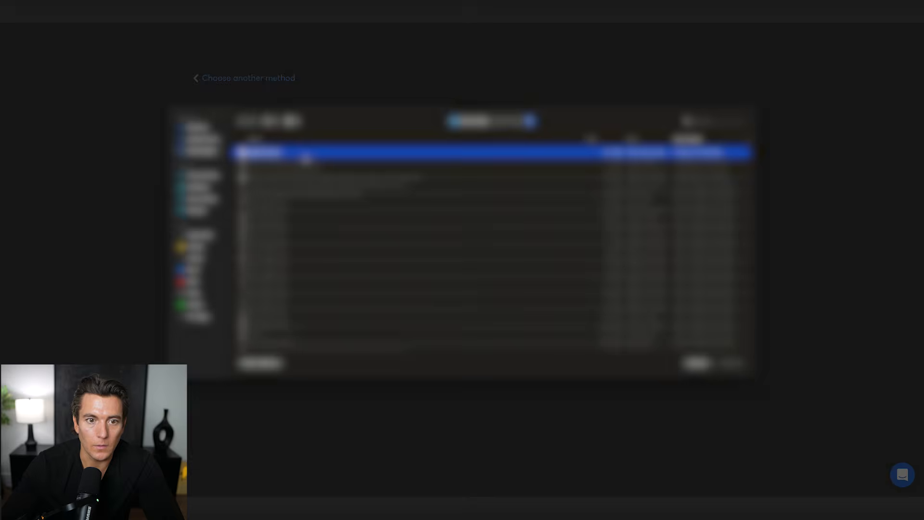
# Step: Check which lead field each CSV column is mapped to, from First Name down to City from Full Location
pyautogui.scroll(-9, 380, 197)
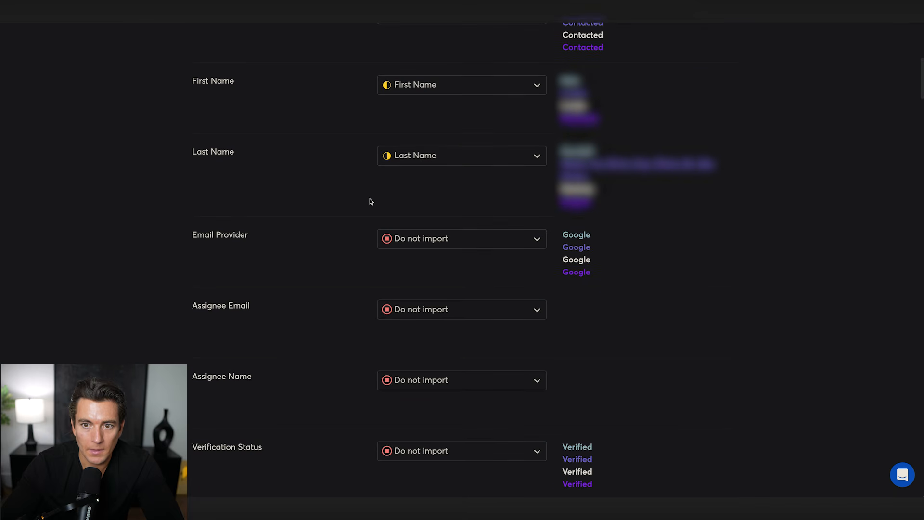
pyautogui.scroll(-10, 370, 201)
pyautogui.click(423, 248)
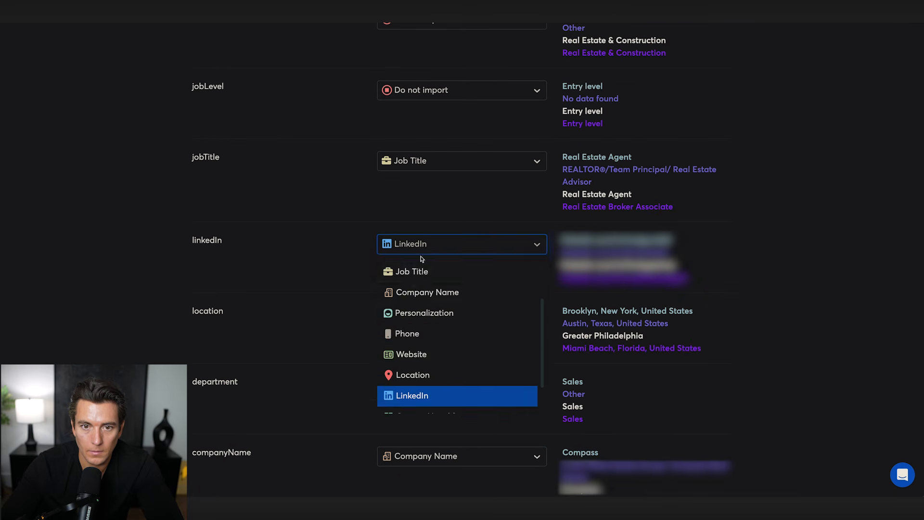
pyautogui.click(368, 332)
pyautogui.scroll(3, 328, 290)
pyautogui.scroll(4, 328, 289)
pyautogui.scroll(-20, 327, 290)
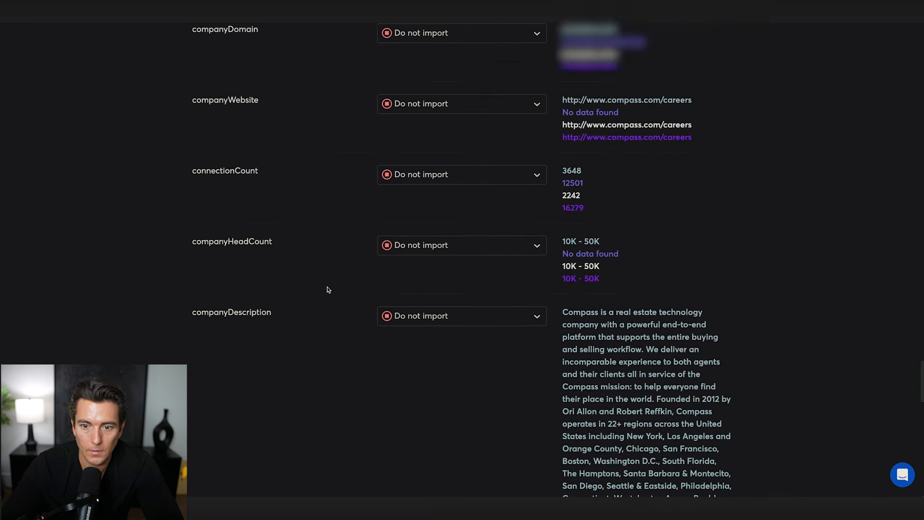
pyautogui.scroll(-5, 327, 290)
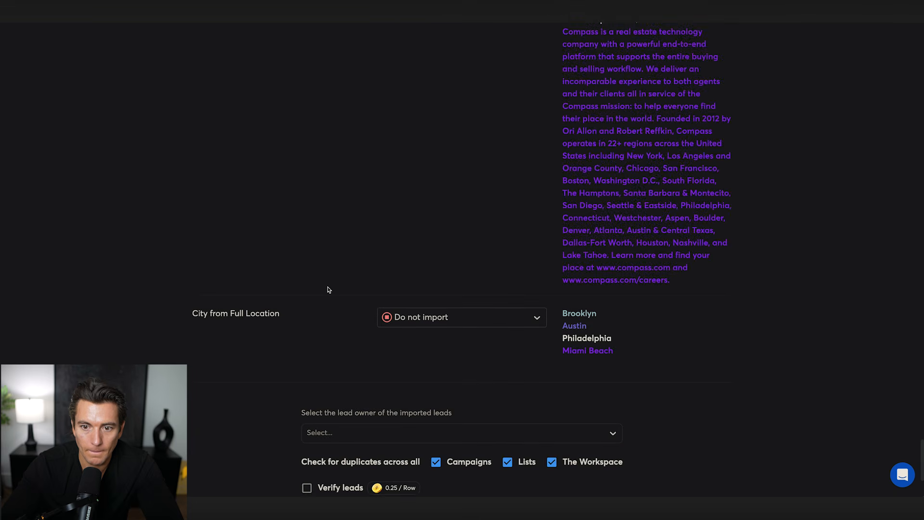
# Step: Map the City from Full Location column to the Location field
pyautogui.click(473, 326)
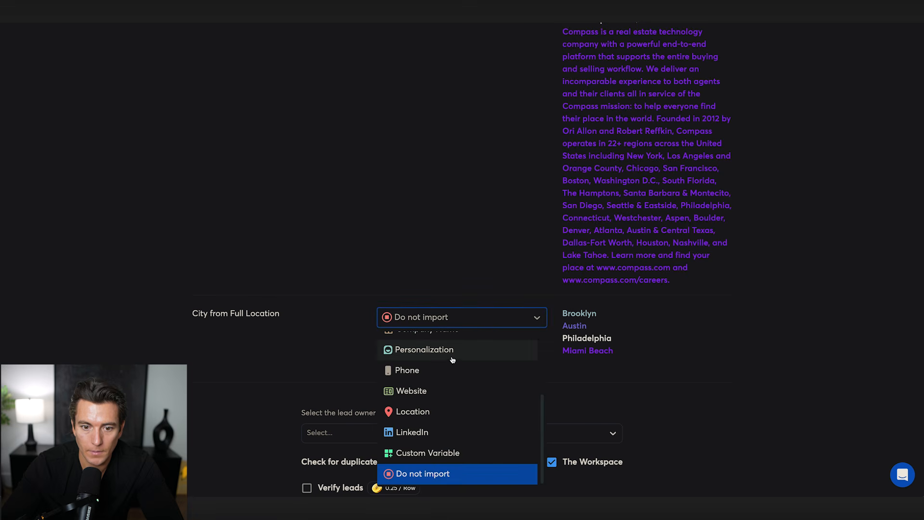
pyautogui.click(426, 453)
pyautogui.click(433, 320)
pyautogui.scroll(1, 440, 382)
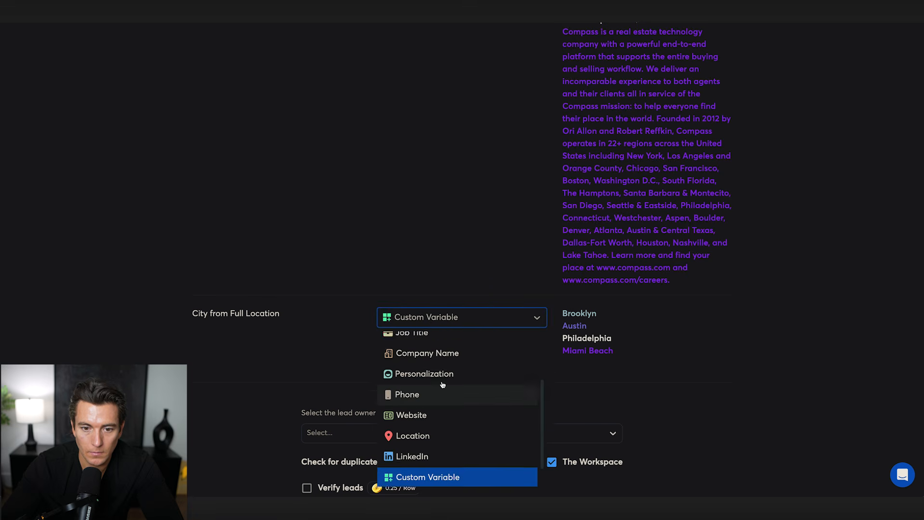
pyautogui.click(422, 442)
pyautogui.scroll(-4, 451, 383)
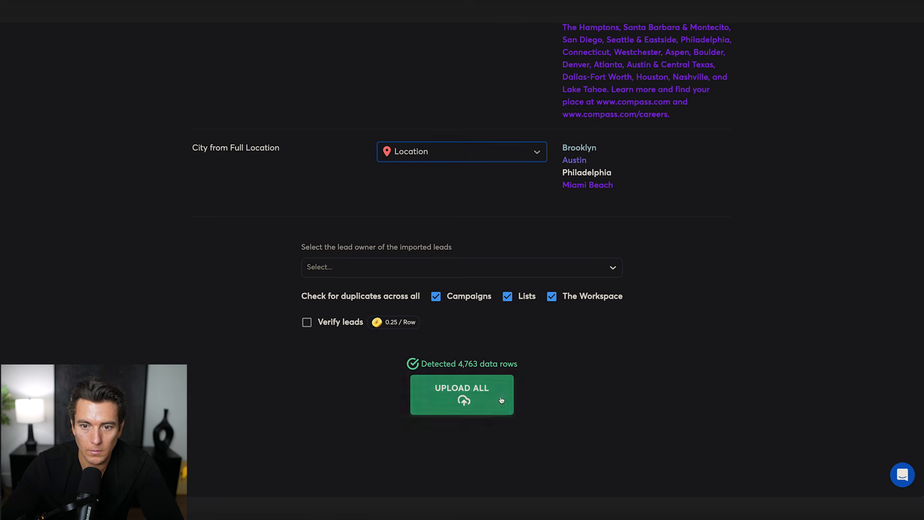
# Step: Limit the duplicate check to Campaigns by excluding Lists and The Workspace, and upload all contacts to the campaign
pyautogui.click(552, 296)
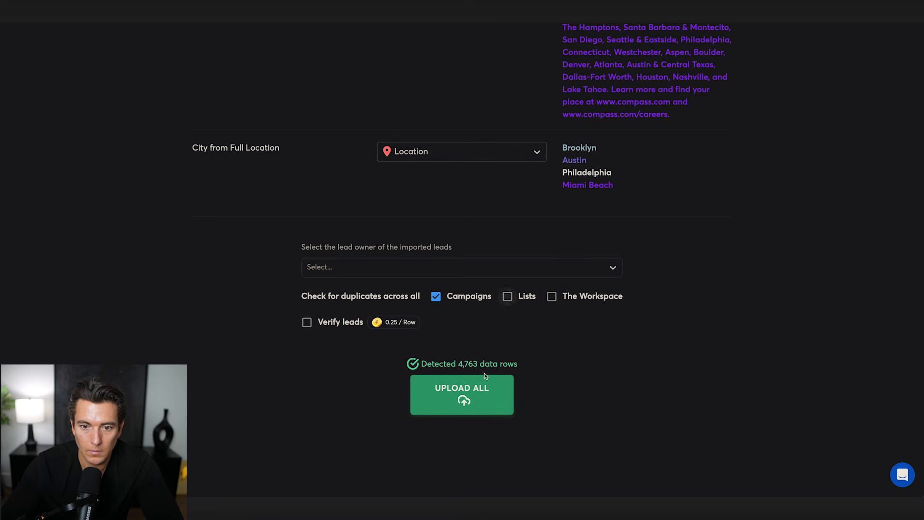
pyautogui.click(475, 395)
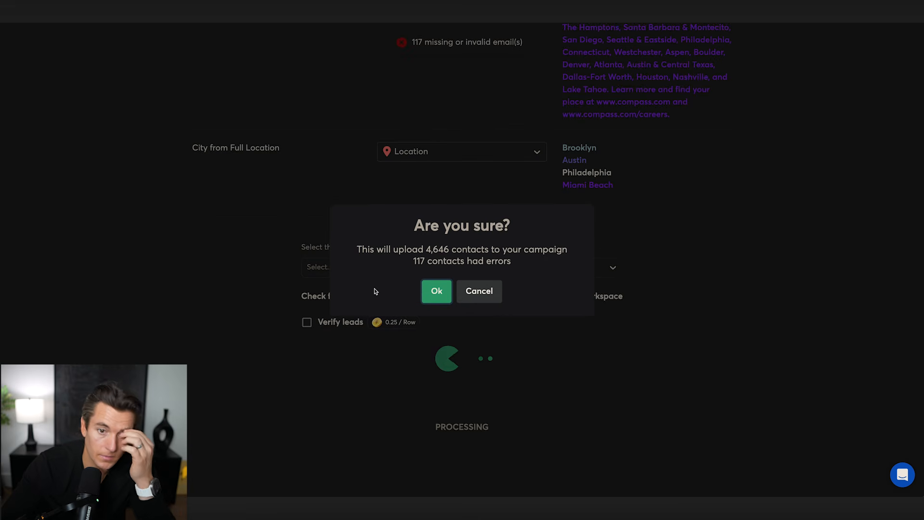
pyautogui.click(436, 292)
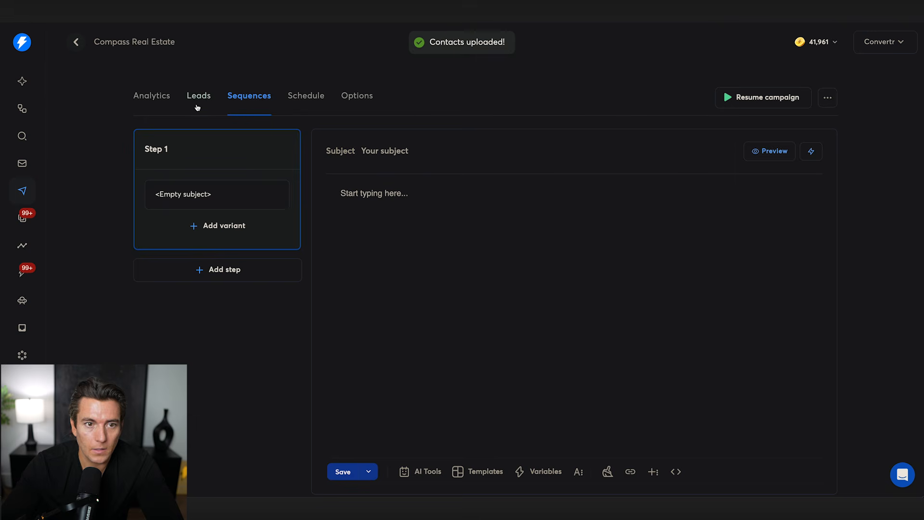
# Step: Open the first imported lead's details to check its location value, and return to the campaign's email sequence
pyautogui.click(196, 106)
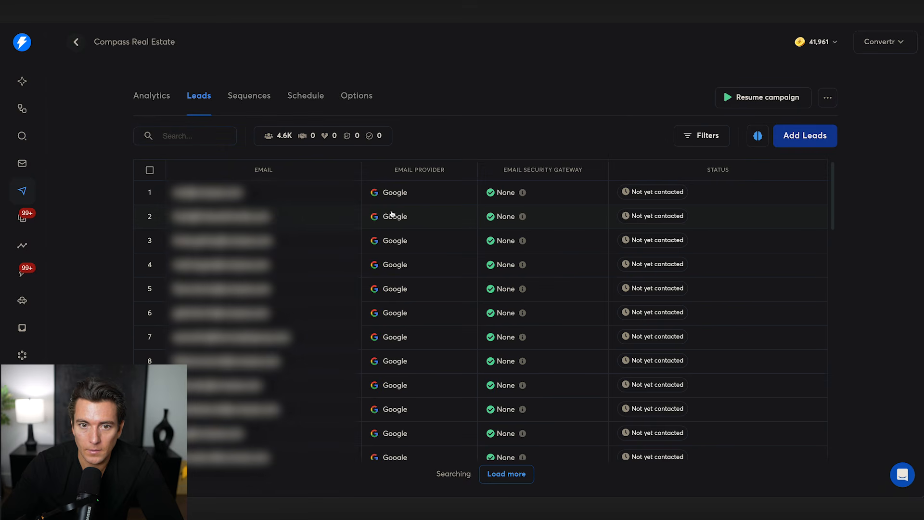
pyautogui.click(380, 214)
pyautogui.click(549, 490)
pyautogui.click(276, 195)
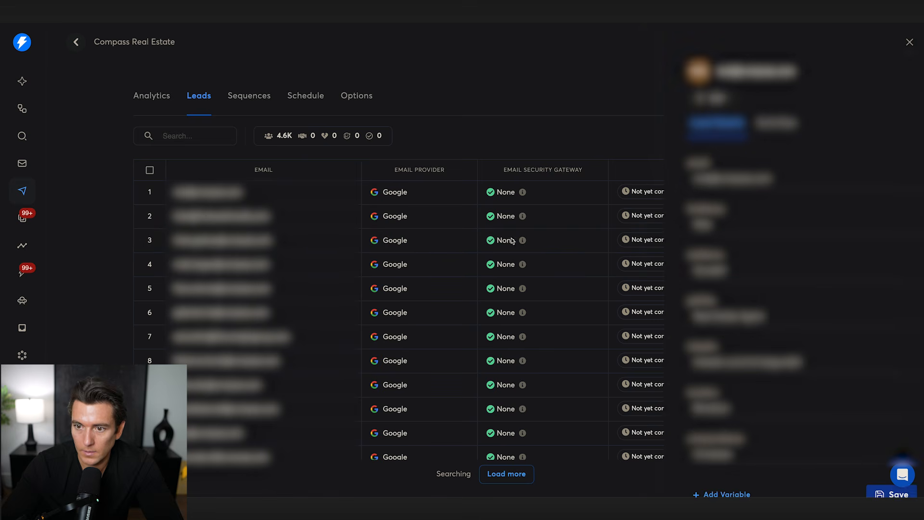
pyautogui.scroll(-3, 674, 308)
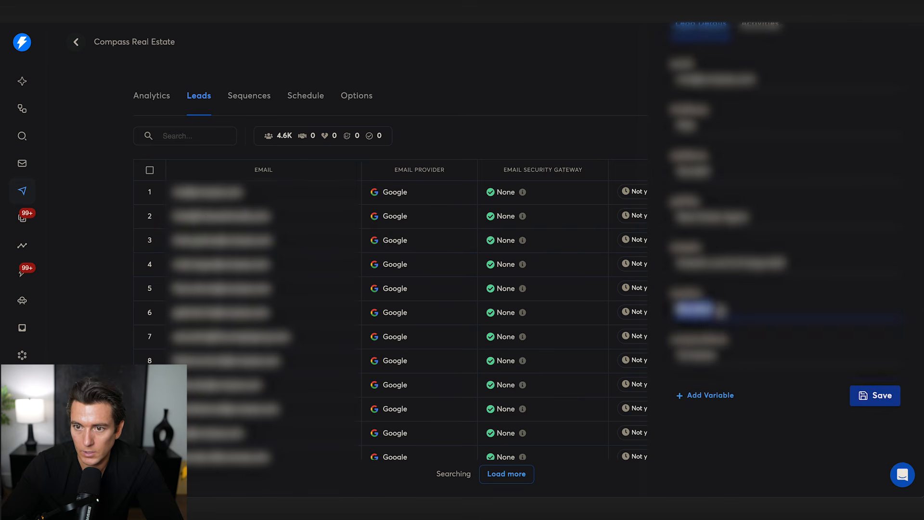
pyautogui.scroll(2, 674, 308)
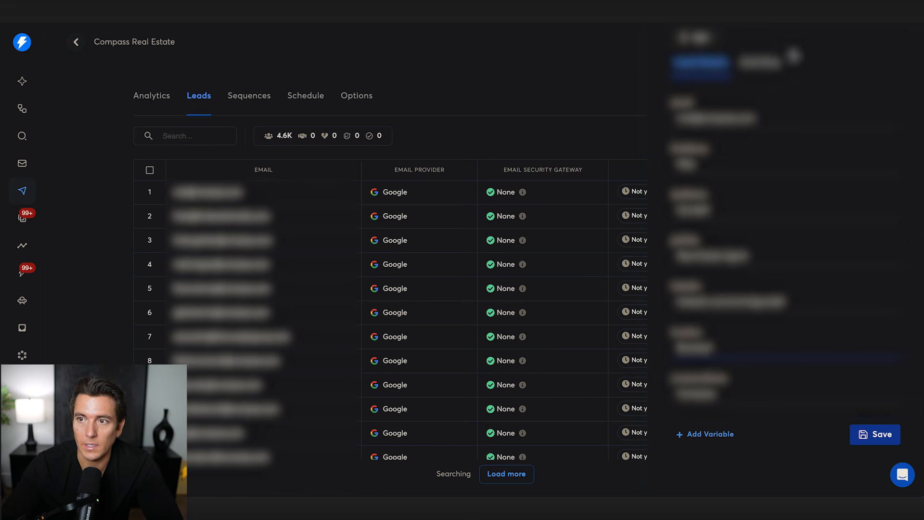
pyautogui.click(188, 75)
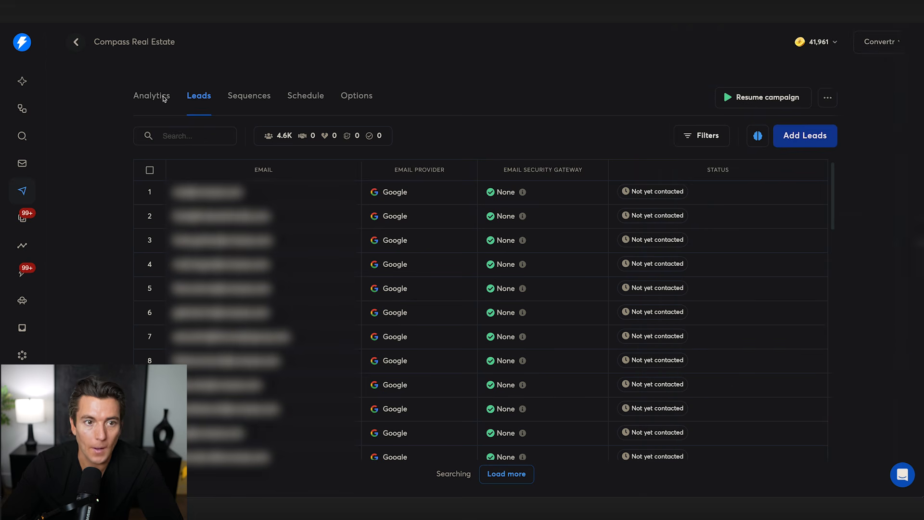
pyautogui.click(243, 98)
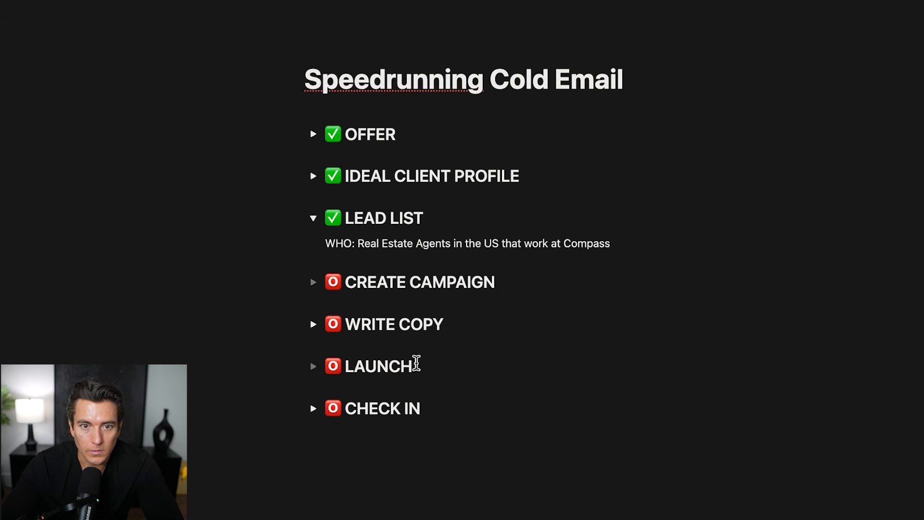
# Step: Switch to the Speedrunning Cold Email notes, change the CREATE CAMPAIGN icon to a green check mark, and expand WRITE COPY
pyautogui.moveTo(320, 281); pyautogui.dragTo(339, 280)
pyautogui.click(339, 280)
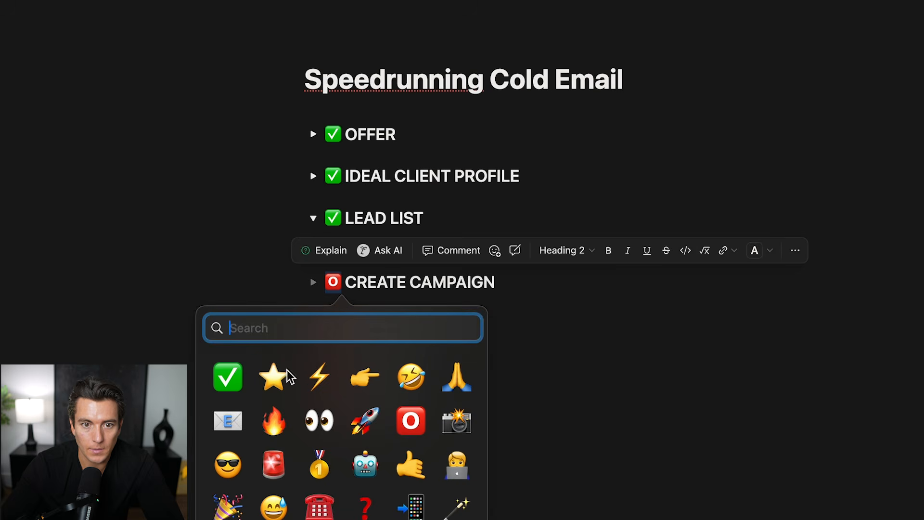
pyautogui.press('Escape')
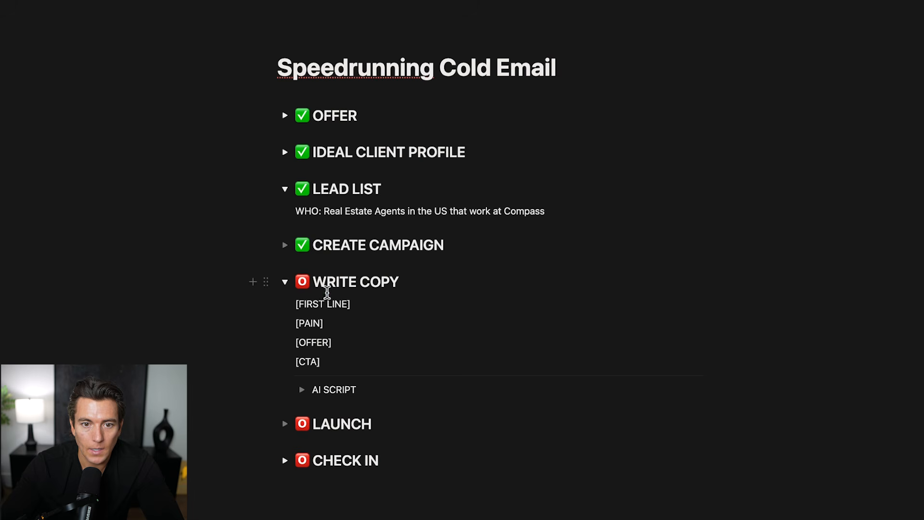
# Step: Delete the AI SCRIPT toggle and the divider above it from the WRITE COPY section, leaving the four-part email outline
pyautogui.moveTo(249, 387); pyautogui.dragTo(396, 377)
pyautogui.press('Delete')
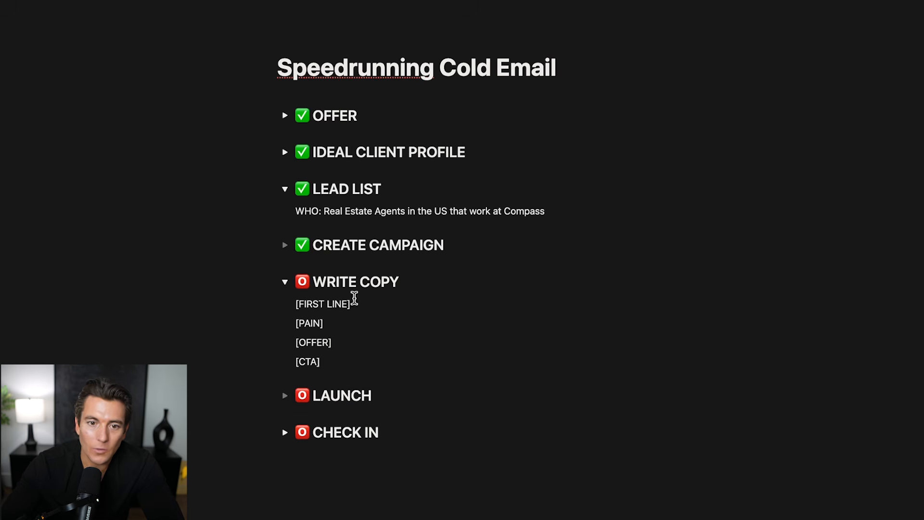
pyautogui.moveTo(307, 307); pyautogui.dragTo(330, 322)
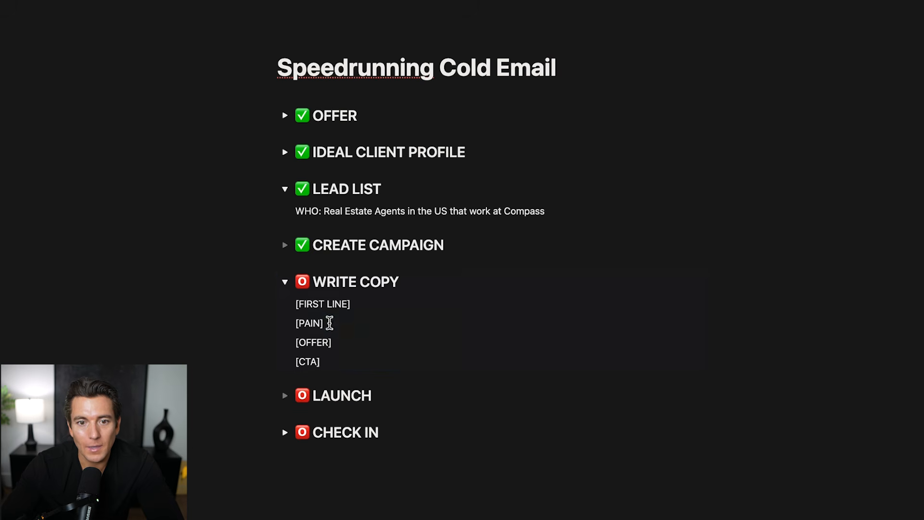
pyautogui.click(325, 320)
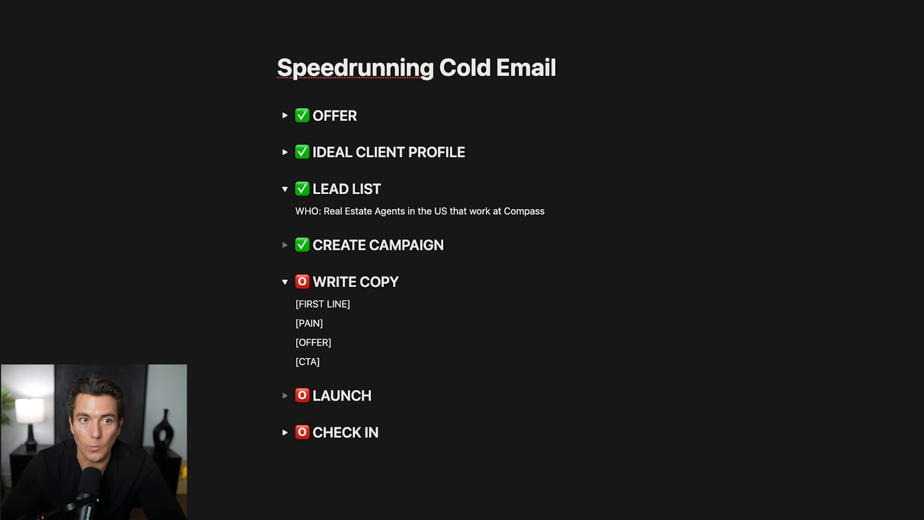
pyautogui.moveTo(219, 302); pyautogui.dragTo(493, 368)
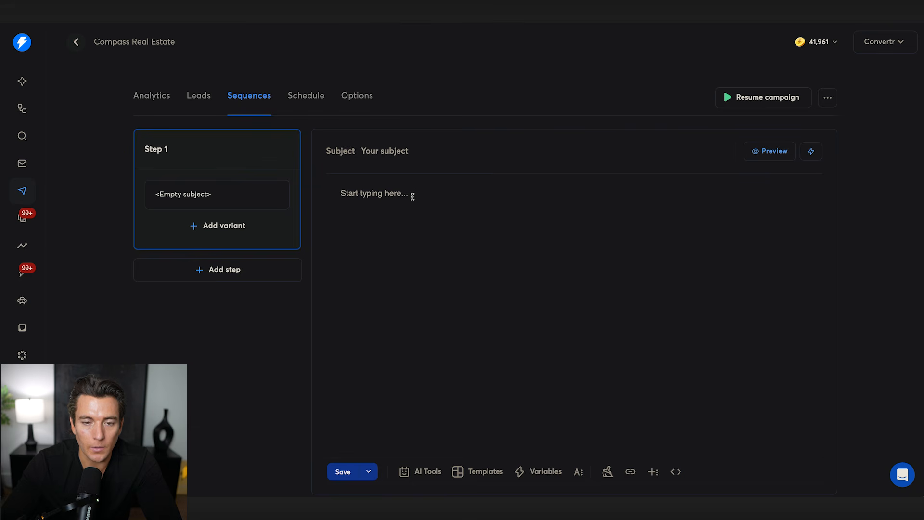
# Step: Switch to Instantly, start the Step 1 email's subject with "Most known in", and briefly look at the campaign's leads
pyautogui.click(405, 152)
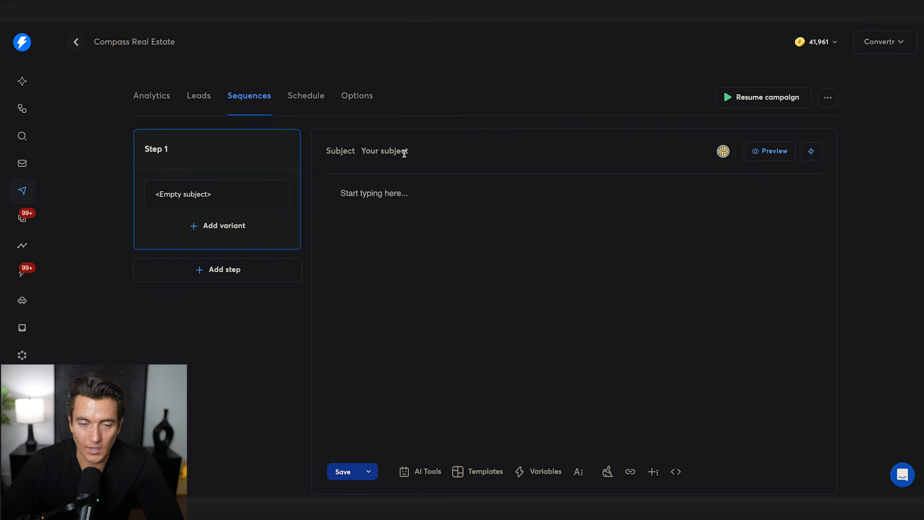
pyautogui.write('Most known in')
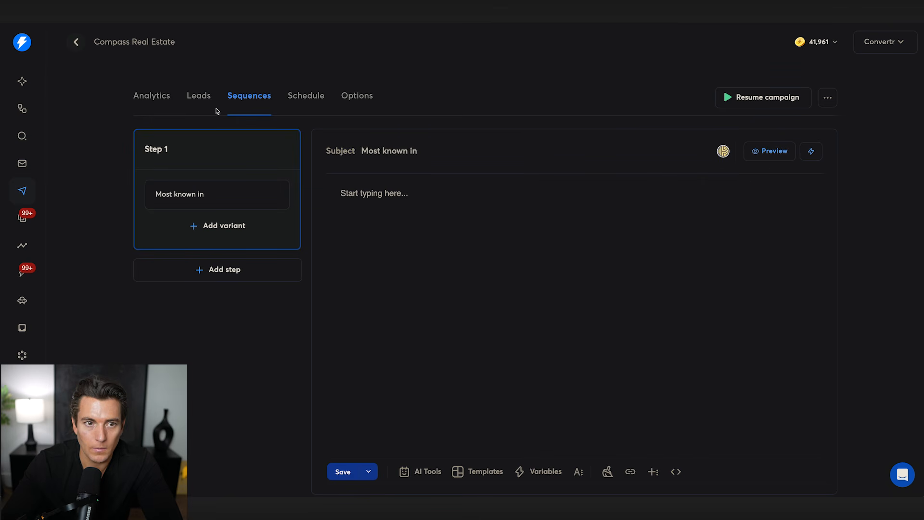
pyautogui.click(202, 96)
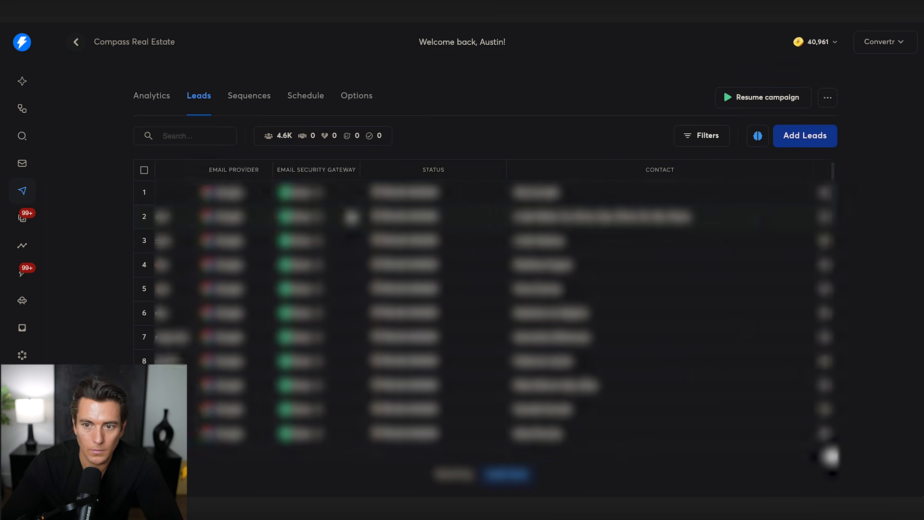
pyautogui.click(250, 96)
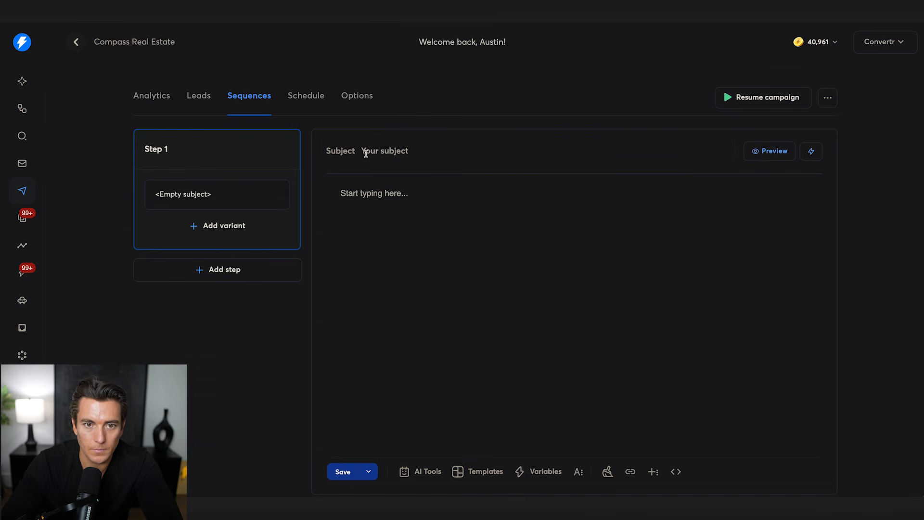
# Step: Set the Step 1 email's subject to "{{location}}'s most known agent"
pyautogui.hotkey('ctrl', 'v')
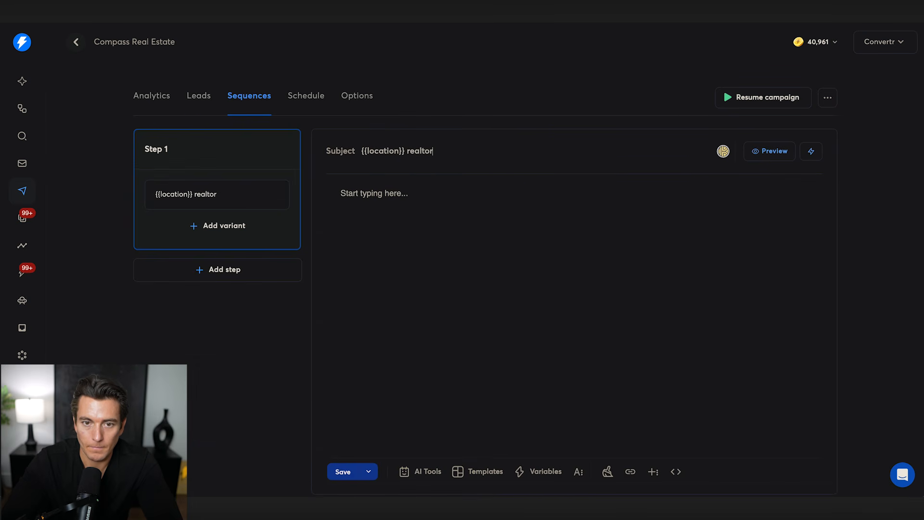
pyautogui.write("'s ms")
pyautogui.press('BackSpace')
pyautogui.write('ost known agent')
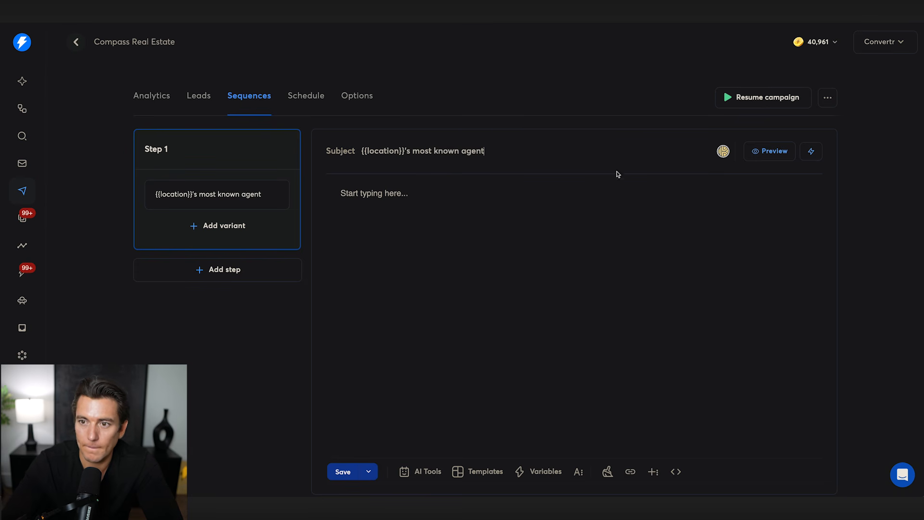
# Step: Preview the location-based subject with an imported lead's data, and close the preview
pyautogui.click(761, 157)
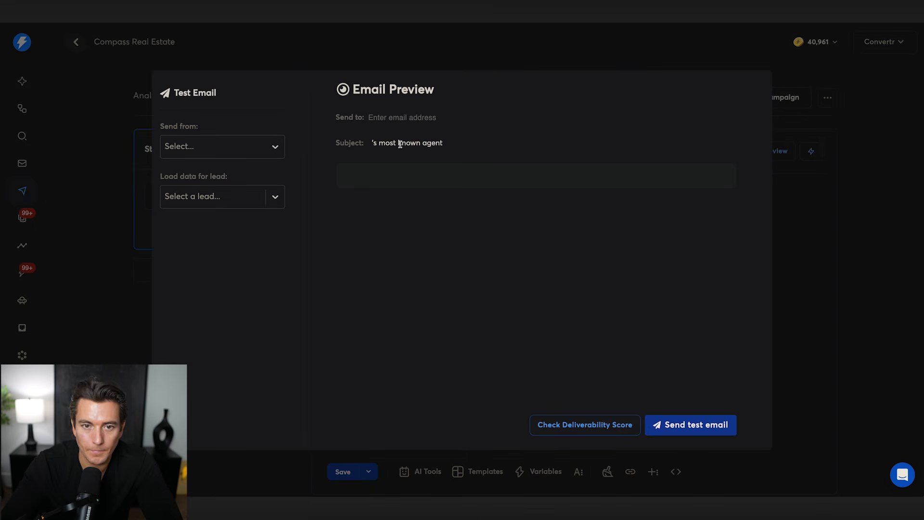
pyautogui.click(830, 323)
pyautogui.click(783, 152)
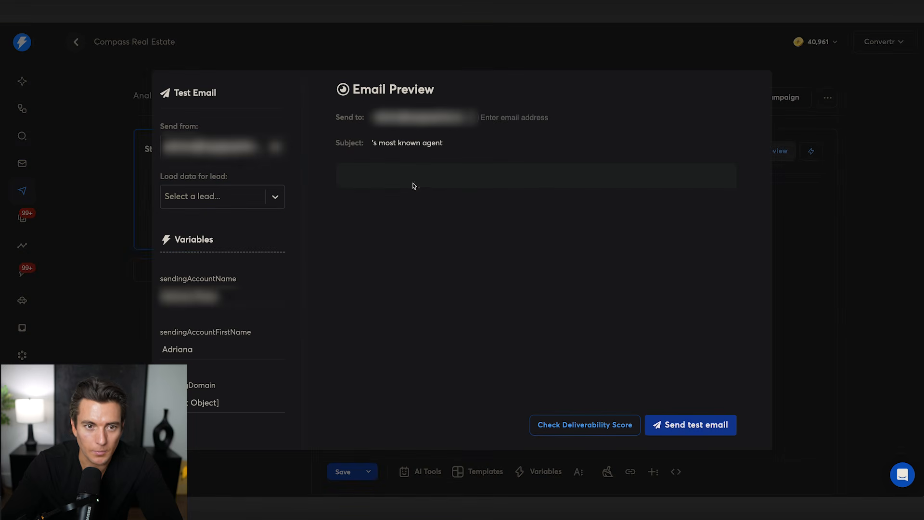
pyautogui.click(253, 197)
pyautogui.click(216, 273)
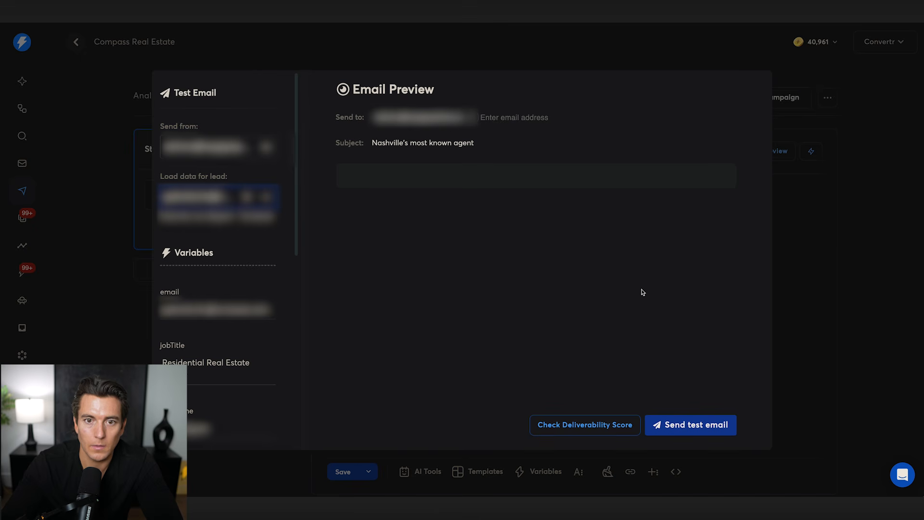
pyautogui.click(812, 275)
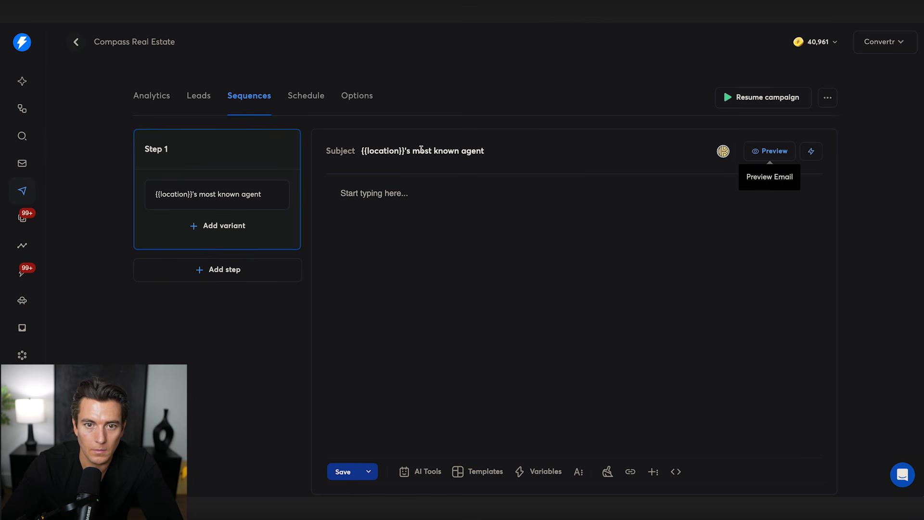
# Step: Capitalize the subject's words so it reads "{{location}}'s Most Known Agent"
pyautogui.click(419, 150)
pyautogui.press('BackSpace')
pyautogui.write('M')
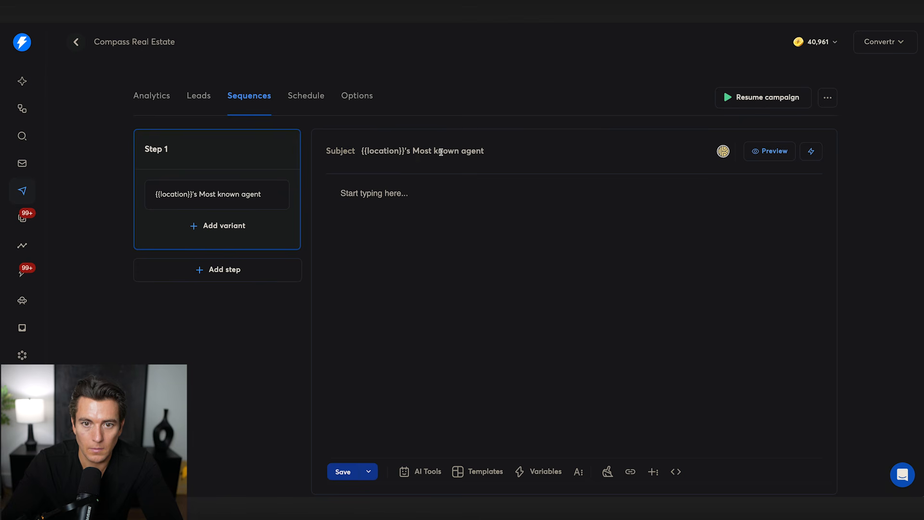
pyautogui.click(439, 151)
pyautogui.press('BackSpace')
pyautogui.write('K')
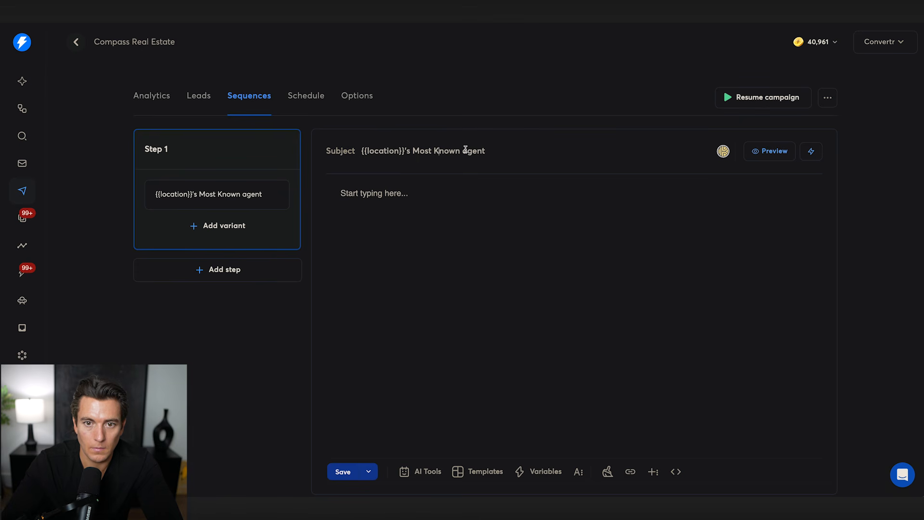
pyautogui.click(466, 150)
pyautogui.press('BackSpace')
pyautogui.write('A')
pyautogui.press('Tab')
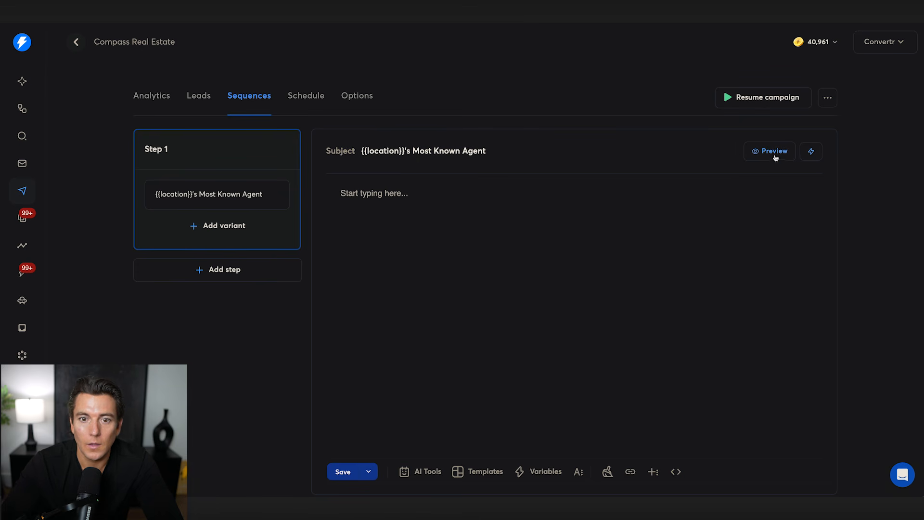
# Step: Preview the capitalized subject with a different lead's data, and return to the sequence editor
pyautogui.click(776, 155)
pyautogui.click(274, 203)
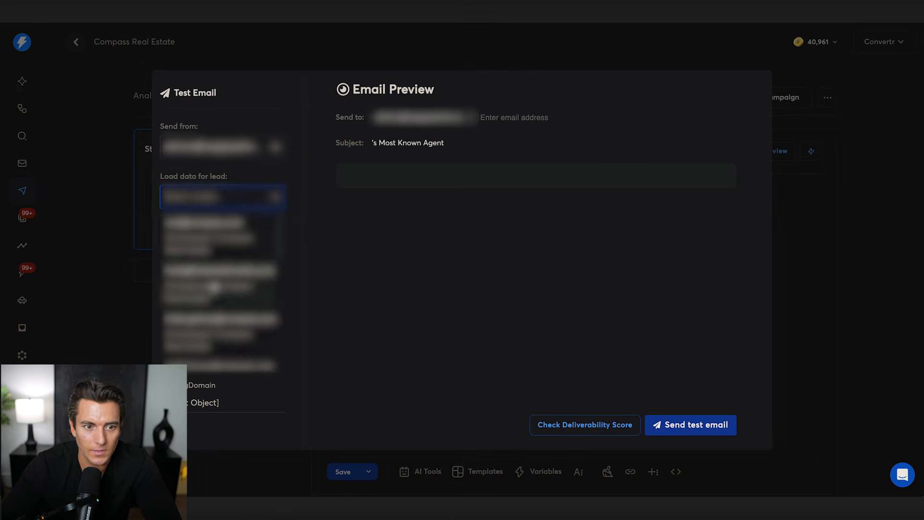
pyautogui.scroll(-1, 226, 289)
pyautogui.click(221, 284)
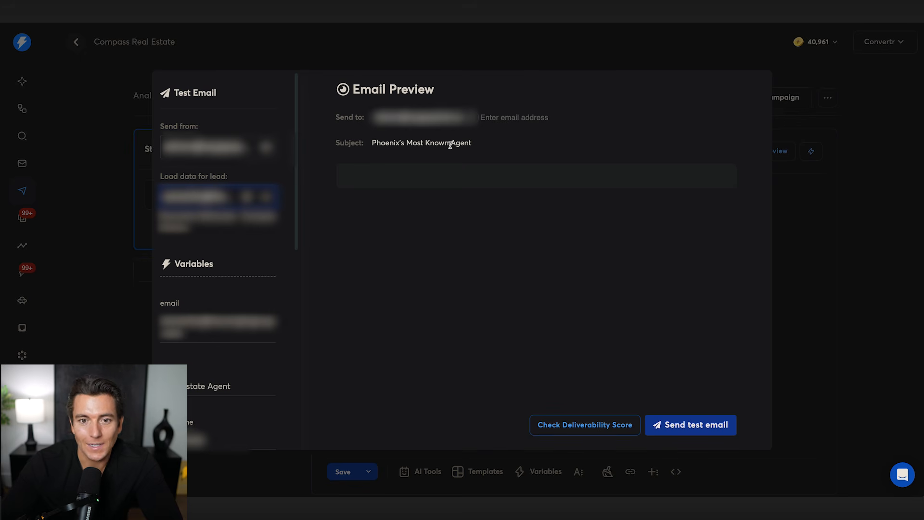
pyautogui.click(810, 260)
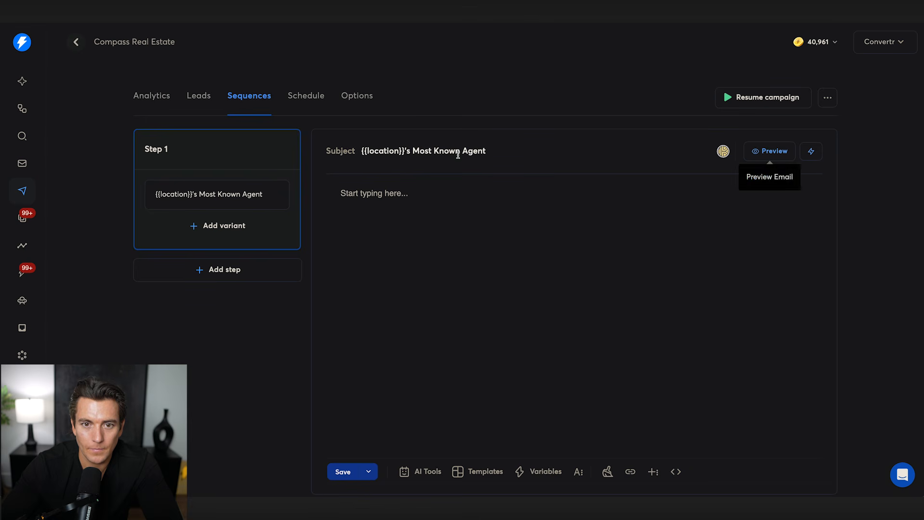
# Step: Replace the subject with "idea for {{firstName}}", inserting the first name as a variable
pyautogui.tripleClick(458, 150)
pyautogui.write('idae')
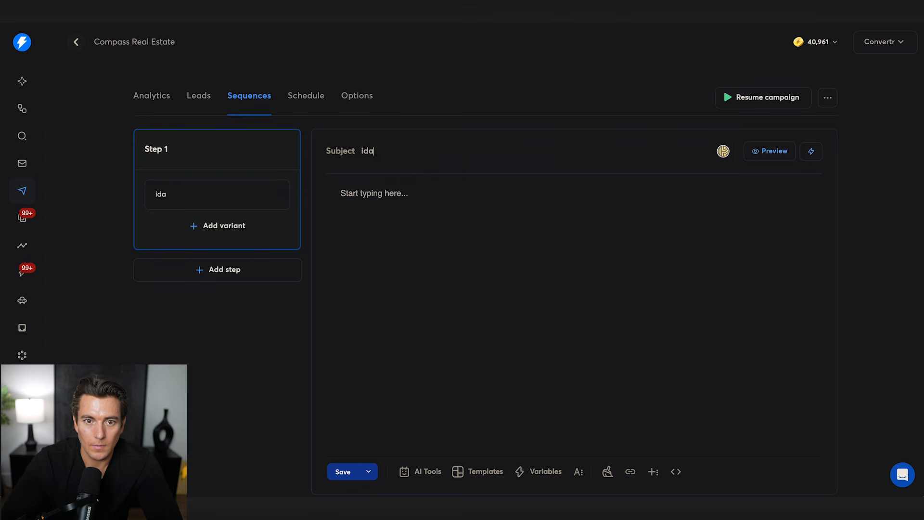
pyautogui.click(810, 152)
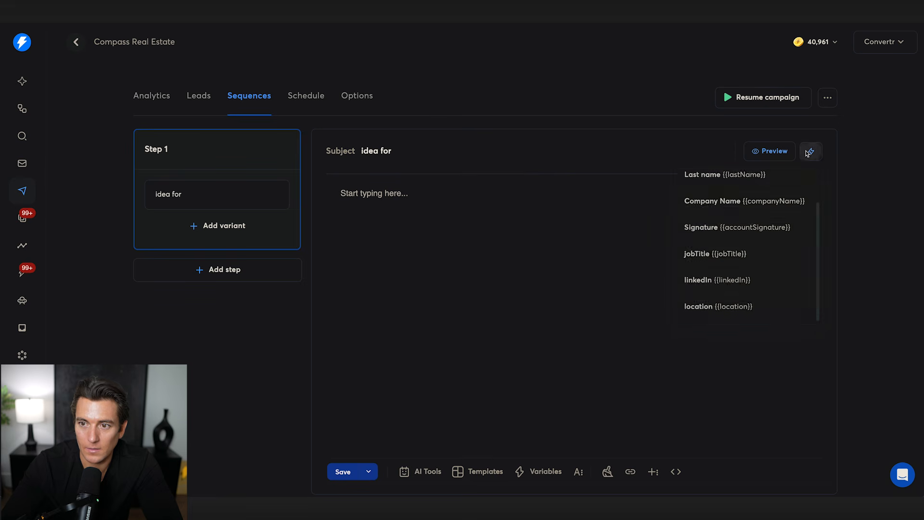
pyautogui.scroll(1, 720, 192)
pyautogui.click(718, 186)
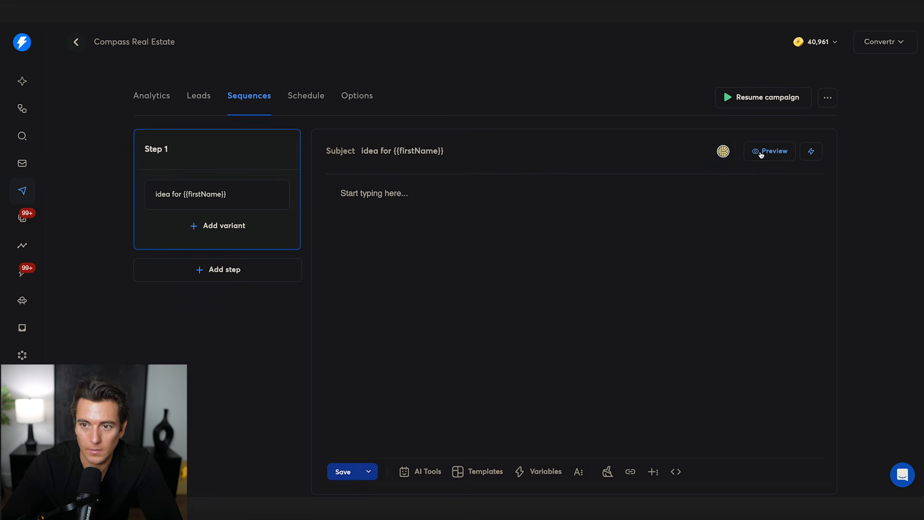
# Step: Preview the first-name subject with a lead's data, and close the preview
pyautogui.click(759, 151)
pyautogui.click(220, 263)
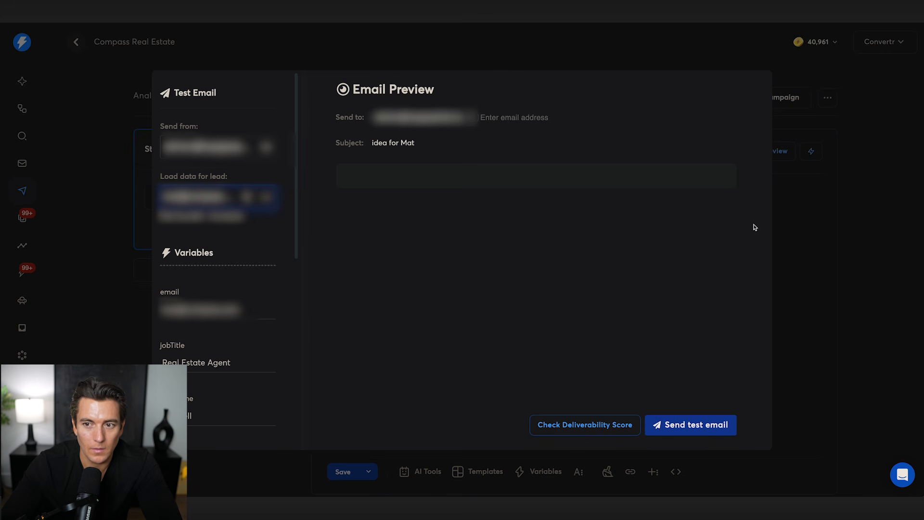
pyautogui.click(771, 227)
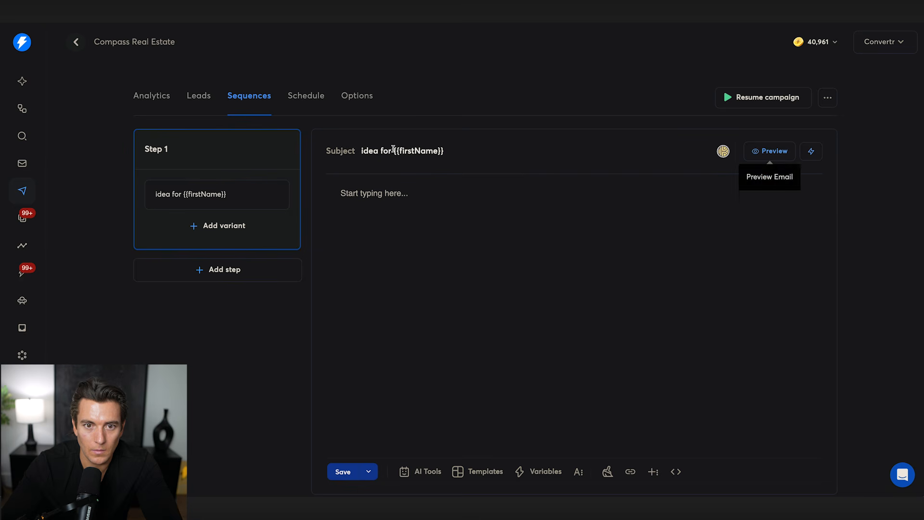
# Step: Replace the subject with "Most known in {{location}}", inserting the location as a variable
pyautogui.tripleClick(390, 149)
pyautogui.write('Most known in')
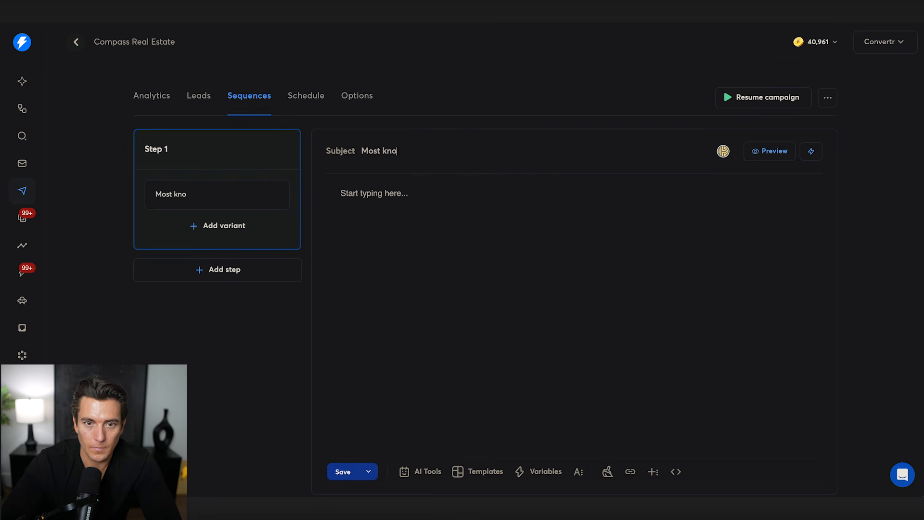
pyautogui.click(811, 151)
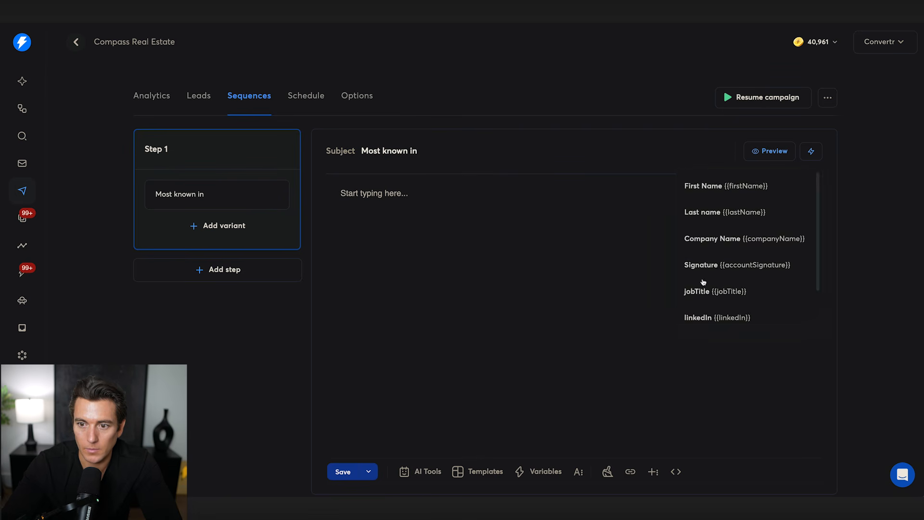
pyautogui.scroll(-1, 693, 287)
pyautogui.click(714, 307)
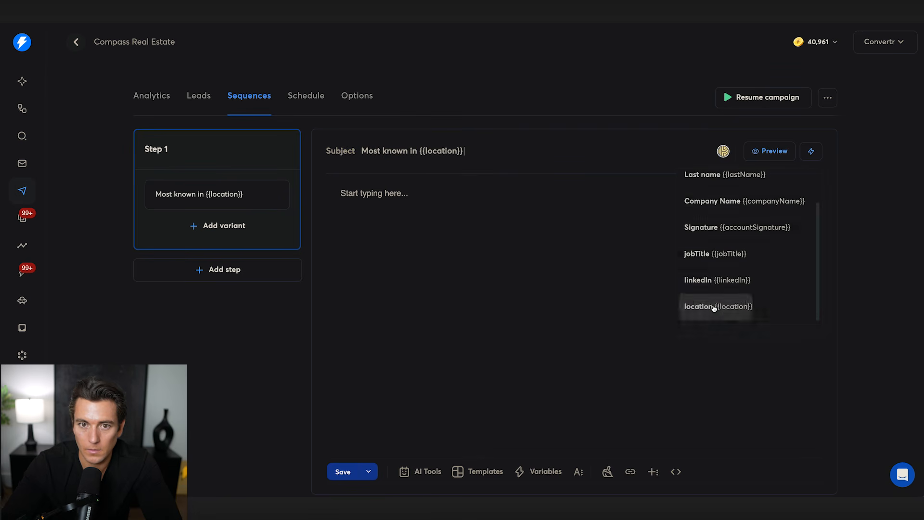
# Step: Preview the "Most known in {{location}}" subject with another lead's data, and close the preview
pyautogui.click(772, 151)
pyautogui.click(249, 198)
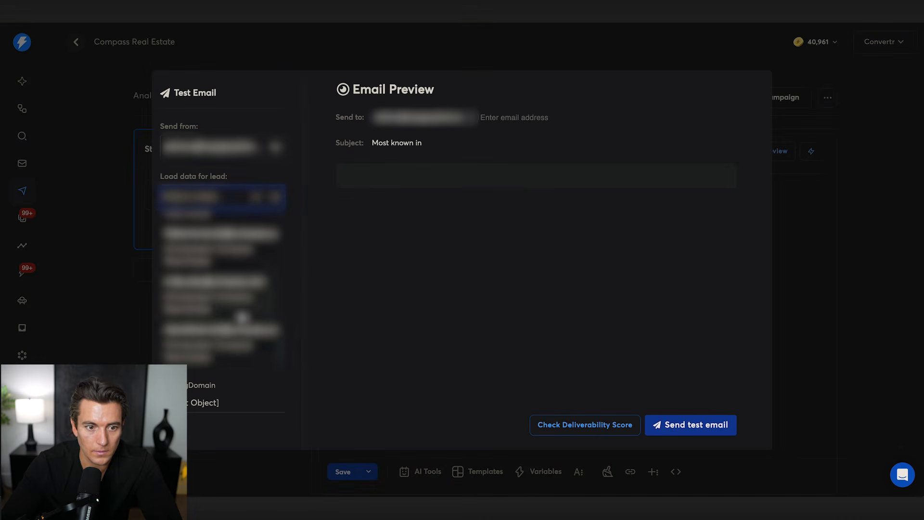
pyautogui.click(231, 336)
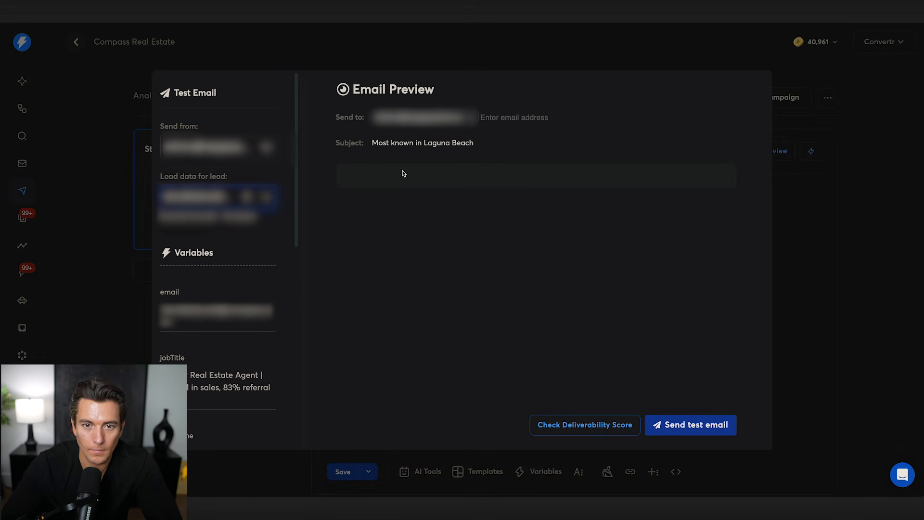
pyautogui.click(806, 313)
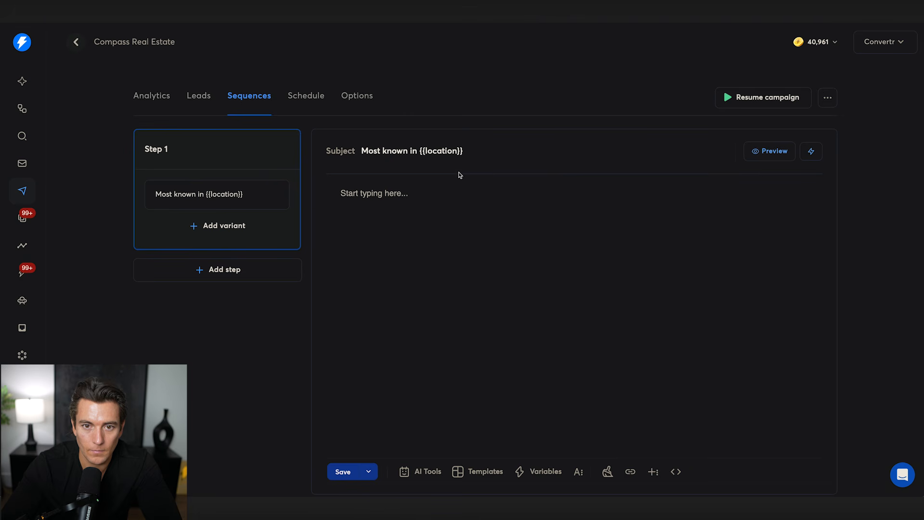
# Step: Select the Step 1 email's entire subject line
pyautogui.doubleClick(438, 151)
pyautogui.tripleClick(432, 152)
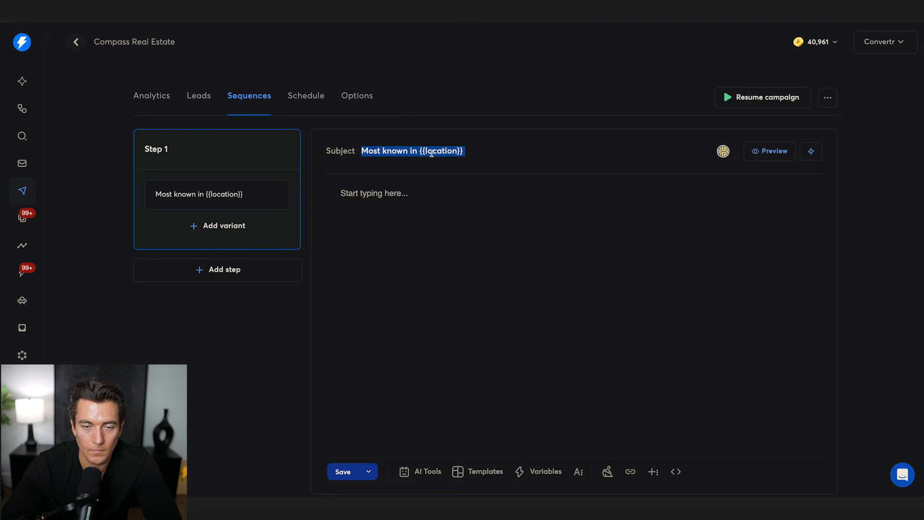
# Step: Replace the Step 1 email subject with the location variable followed by "Agent"
pyautogui.press('BackSpace')
pyautogui.click(811, 152)
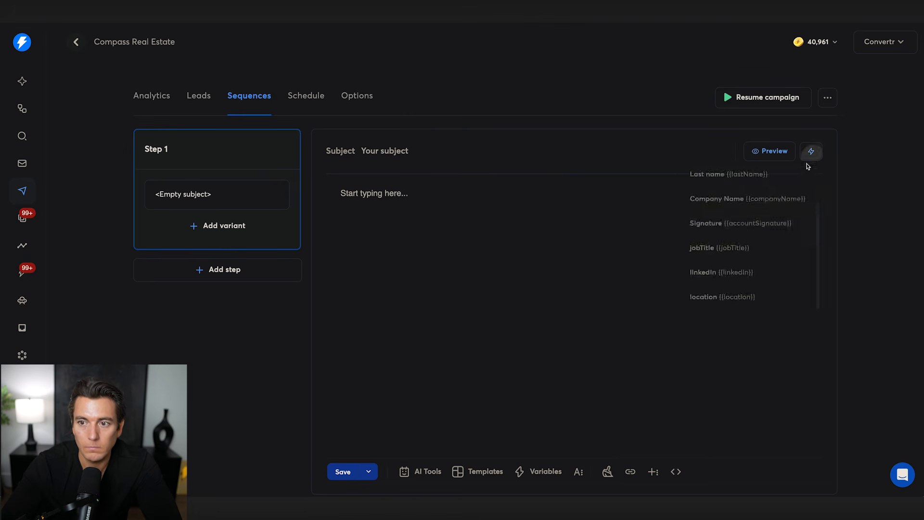
pyautogui.click(741, 305)
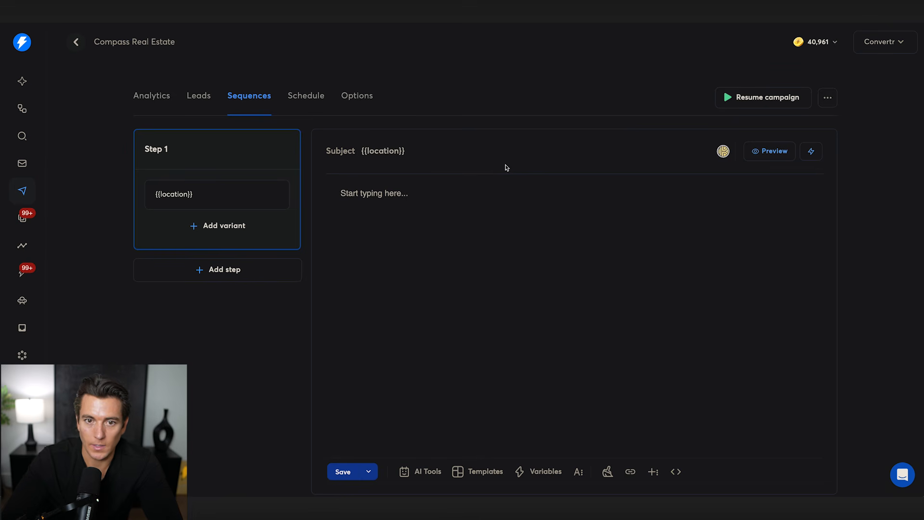
pyautogui.write('Agent')
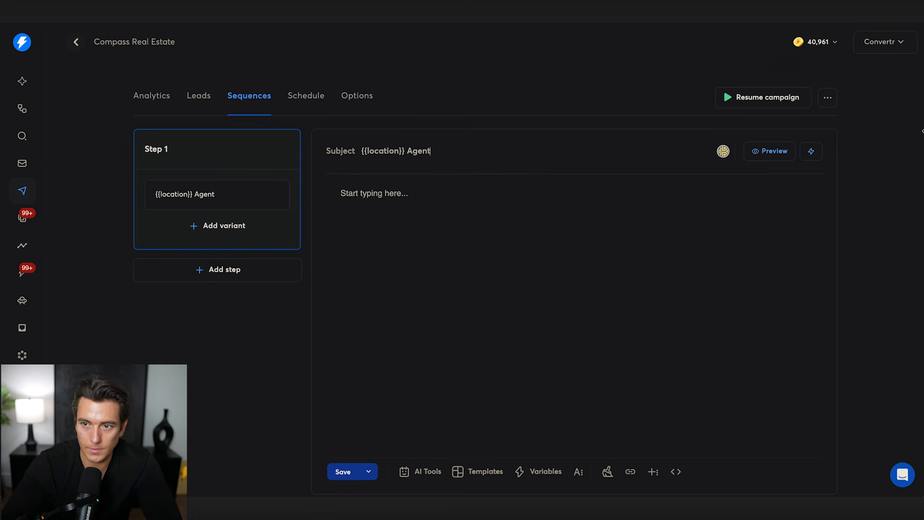
# Step: Preview the email with another lead's data loaded, and reword the subject to "{{location}} Real Estate Agent"
pyautogui.click(772, 152)
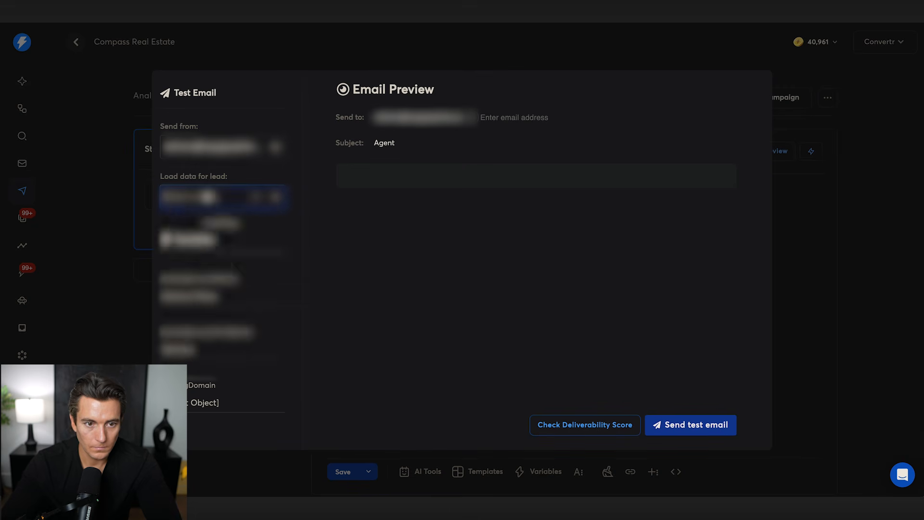
pyautogui.click(215, 286)
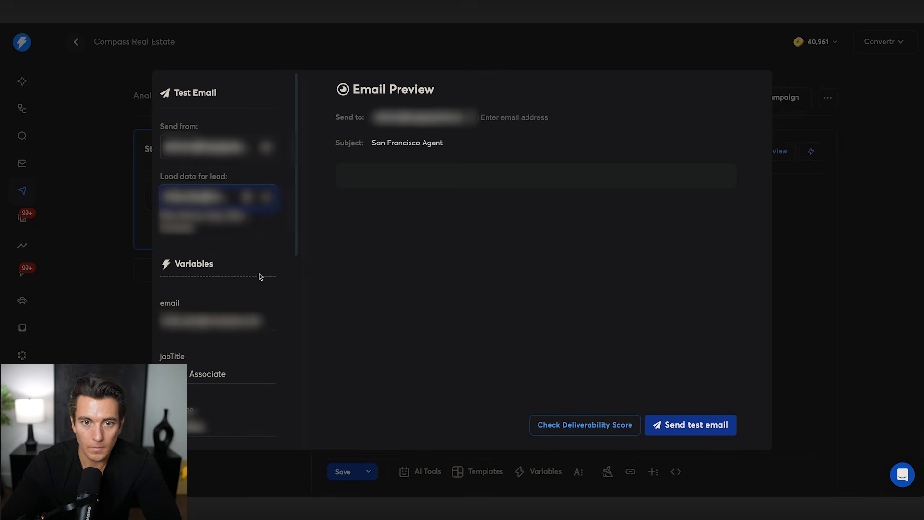
pyautogui.click(794, 253)
pyautogui.click(409, 152)
pyautogui.write('Real Estate')
# Step: Start the email body with the greeting "Hi {{firstName}}," and begin a new paragraph below it
pyautogui.click(400, 210)
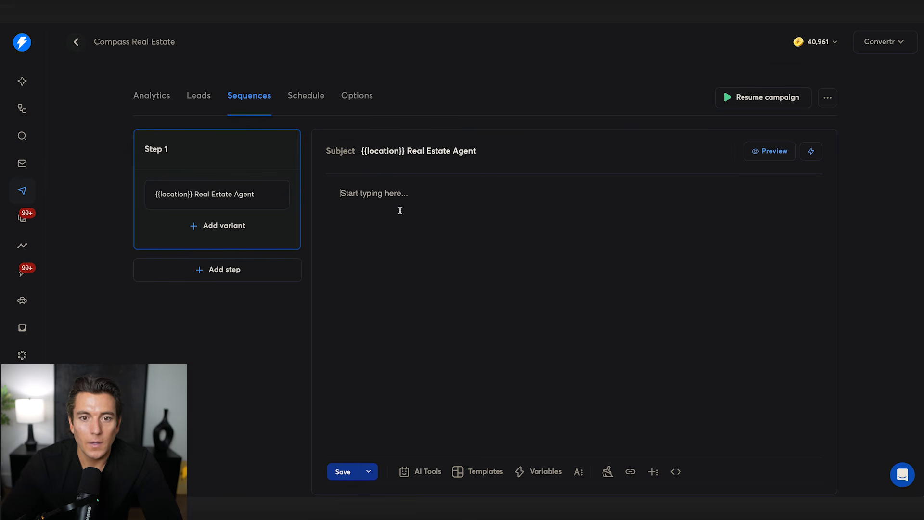
pyautogui.write('Hi')
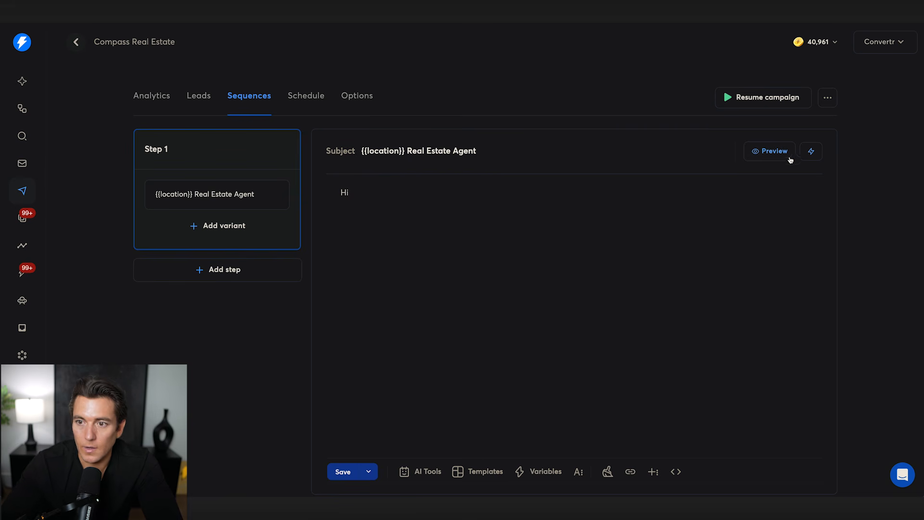
pyautogui.write(' {')
pyautogui.click(408, 220)
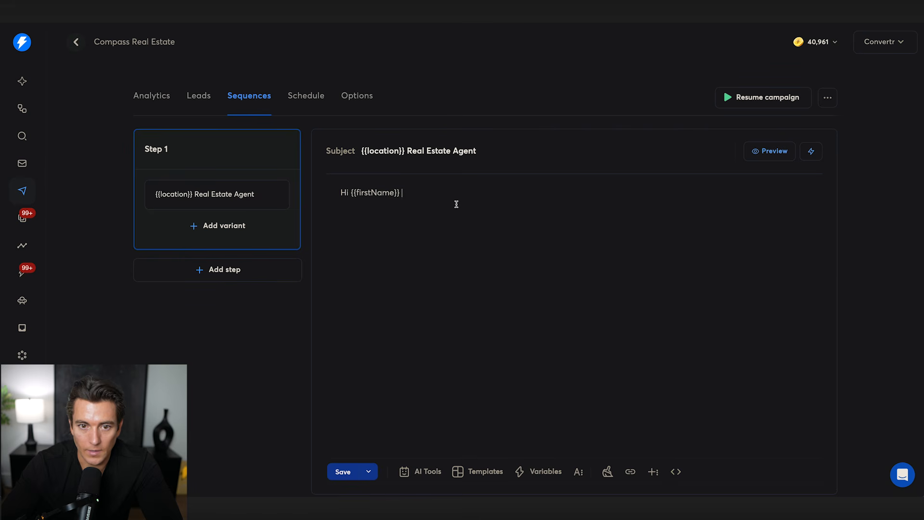
pyautogui.write(',')
pyautogui.press('Return')
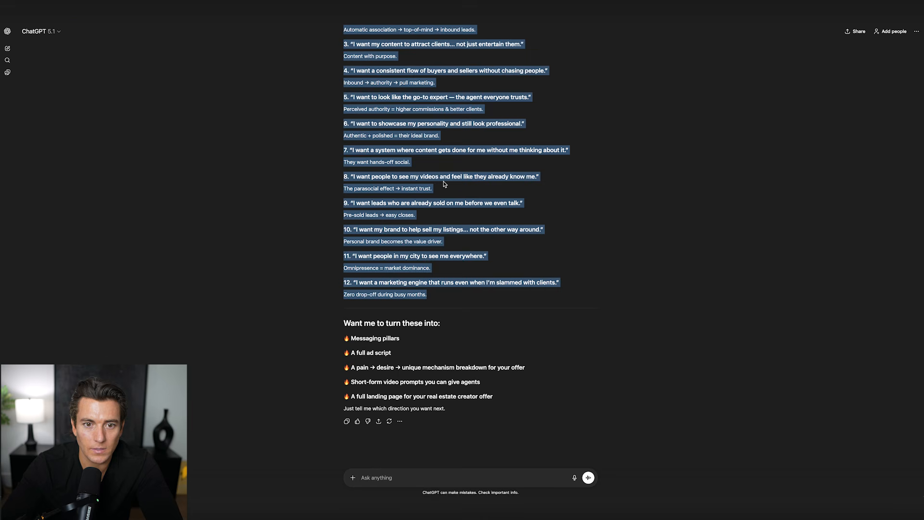
# Step: In ChatGPT, request outbound email first-line options that correlate to the agents' desired outcomes, something like "we help agents become.....using......"
pyautogui.write('give')
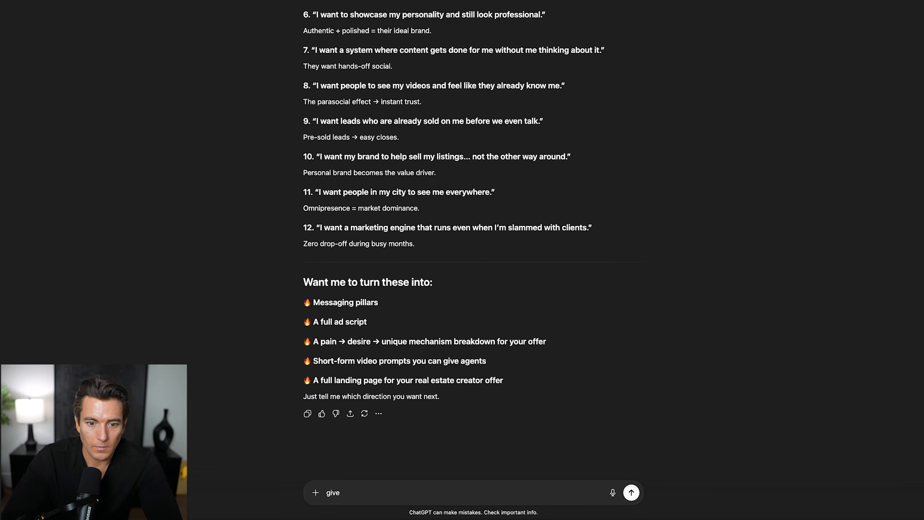
pyautogui.write(' em e first line')
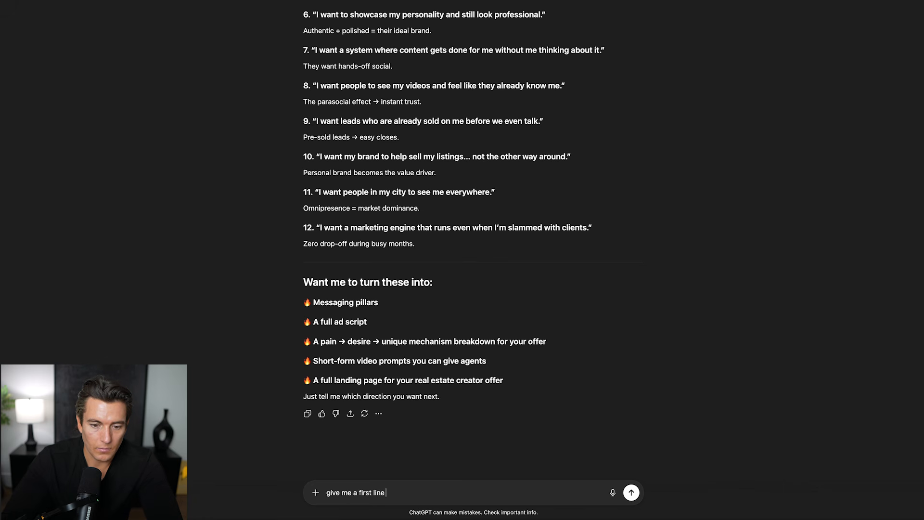
pyautogui.write(' that correlates to their des')
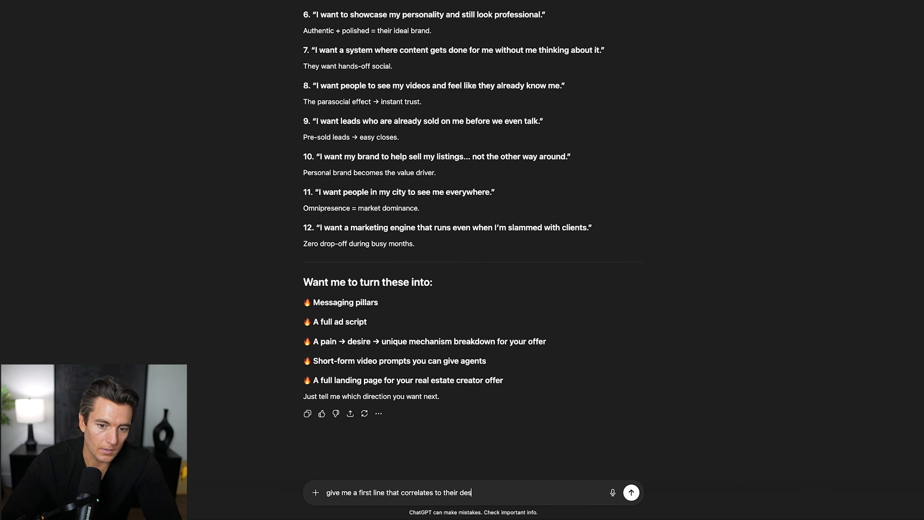
pyautogui.write('ired out')
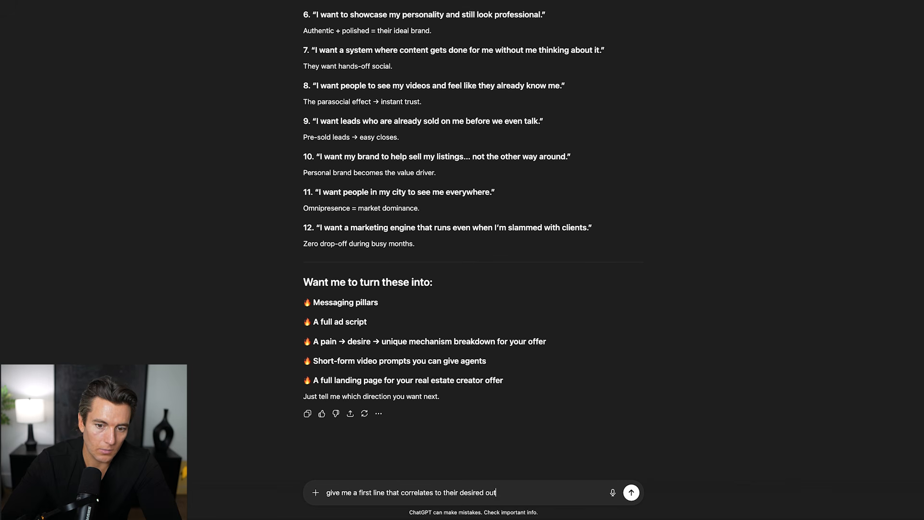
pyautogui.write('comes -- something like -- "')
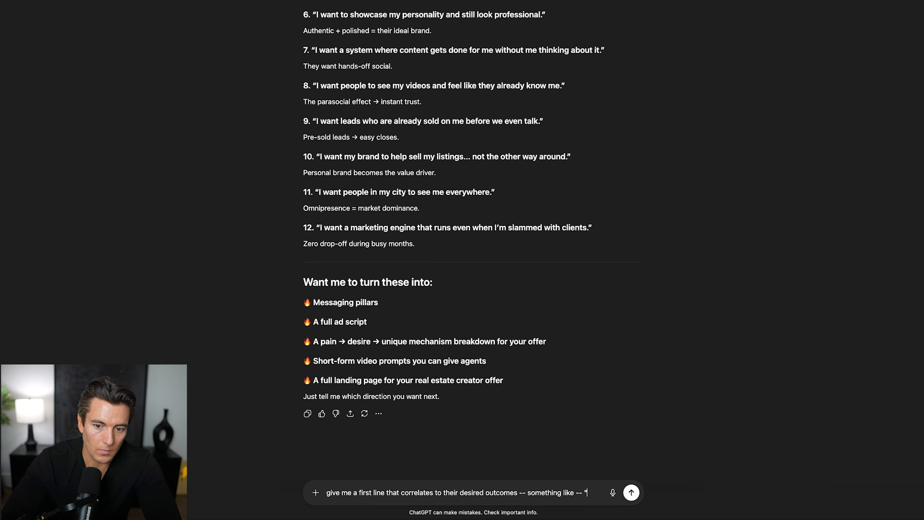
pyautogui.write('we help agents become.')
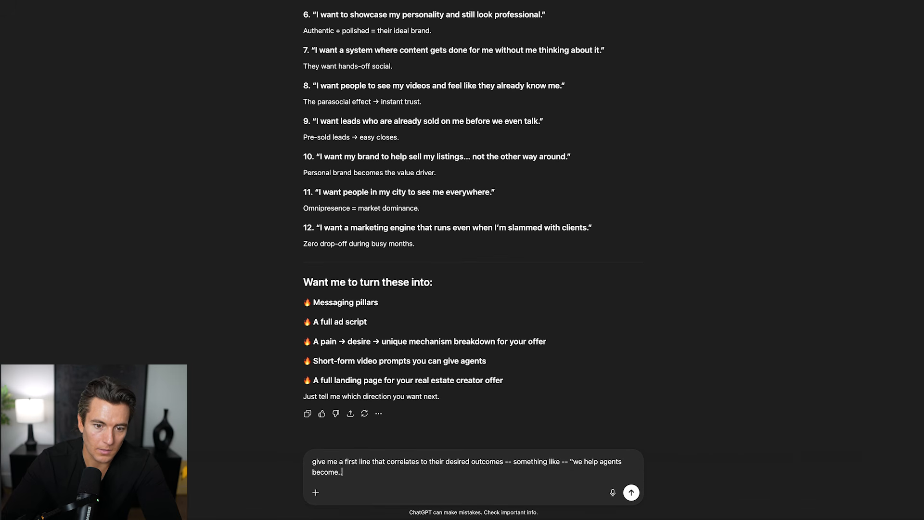
pyautogui.write('....using')
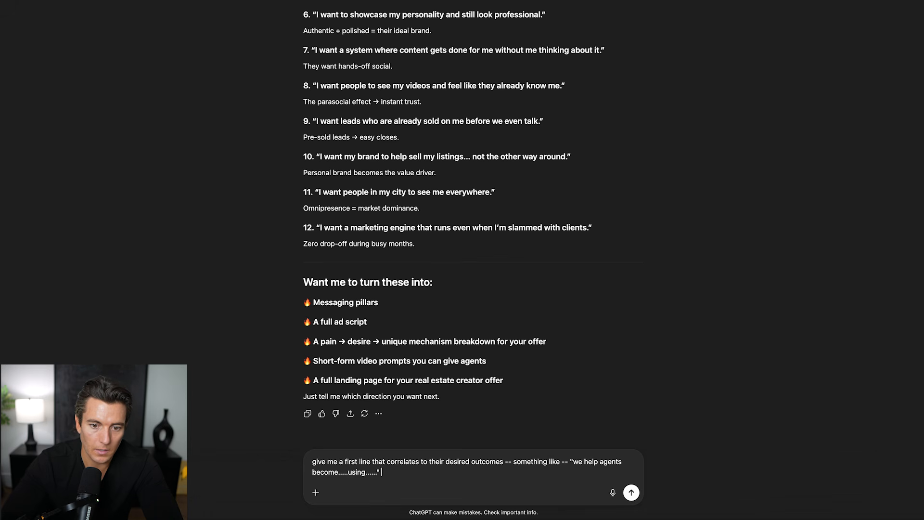
pyautogui.write('......"')
pyautogui.hotkey('shift', 'Return')
pyautogui.write('give me some options')
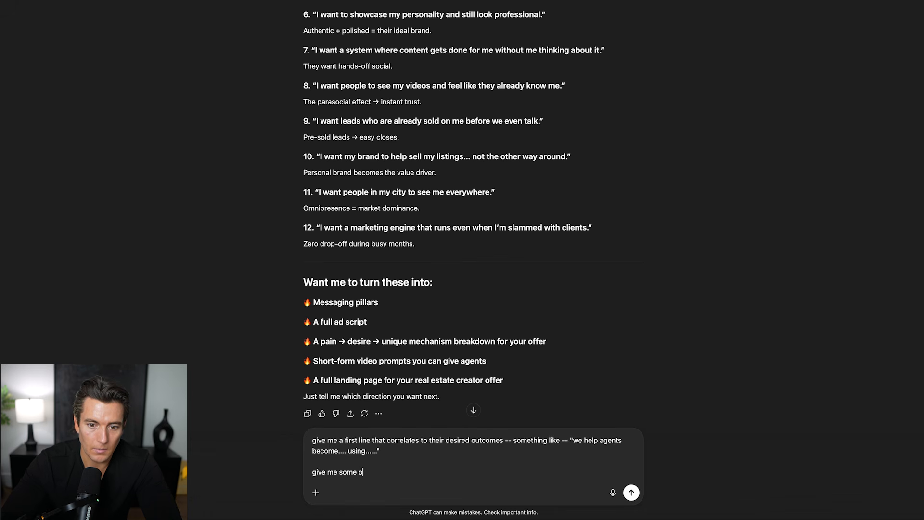
pyautogui.write(' this will be for outbound emails')
pyautogui.press('Return')
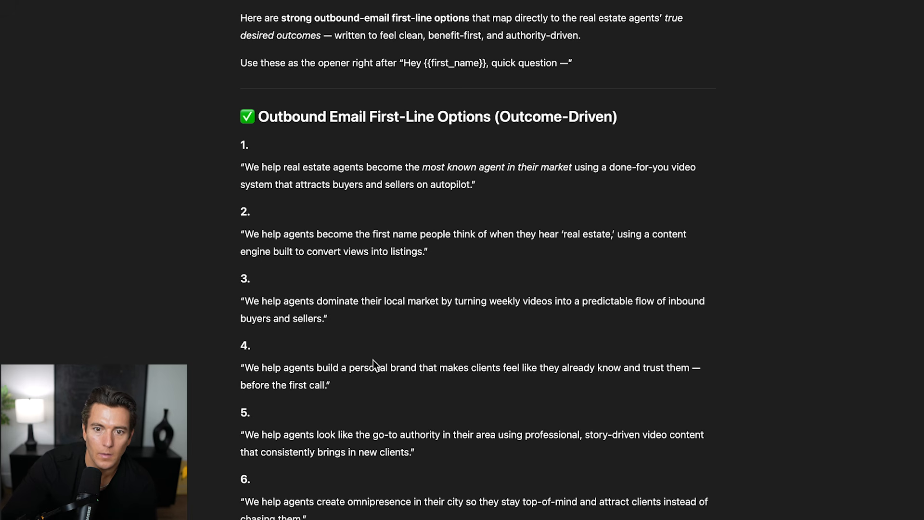
# Step: Review the suggested first lines and ask ChatGPT to "write this in 7th grade reading level"
pyautogui.scroll(-3, 390, 400)
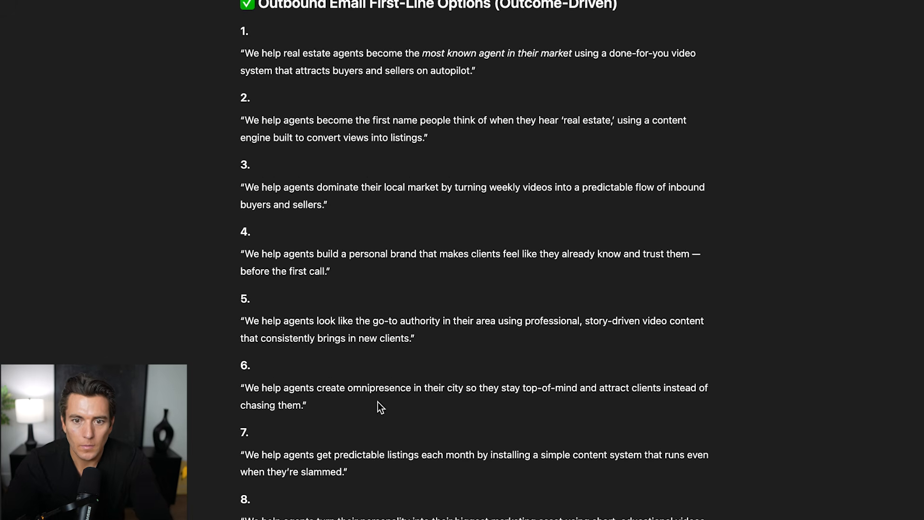
pyautogui.scroll(-5, 378, 399)
pyautogui.write('writ')
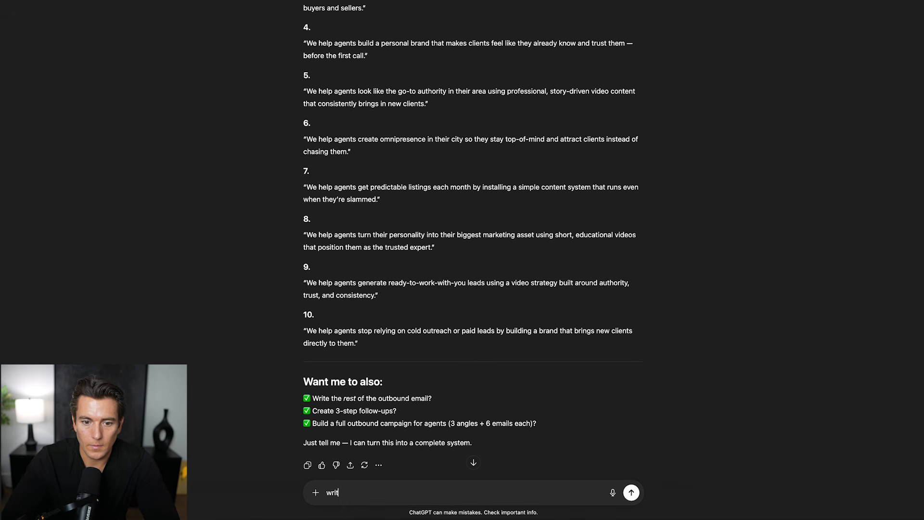
pyautogui.write('e this in')
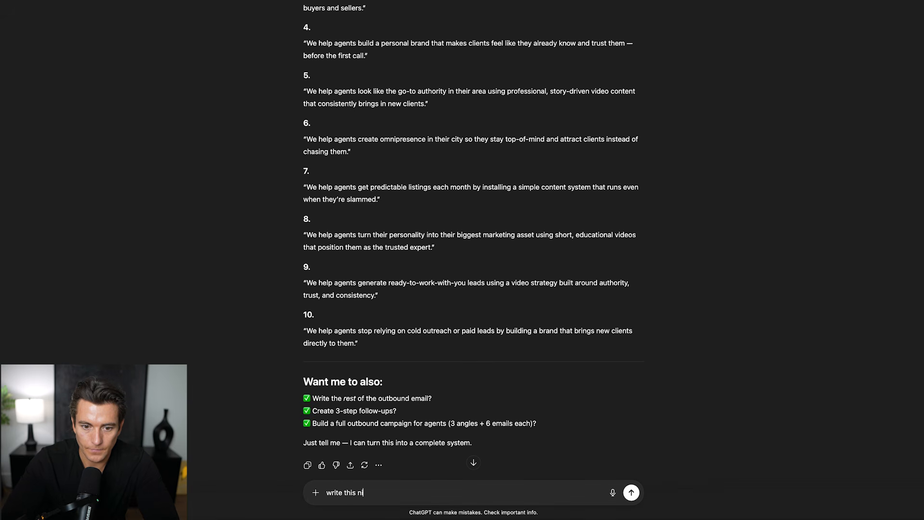
pyautogui.write(' 7th g')
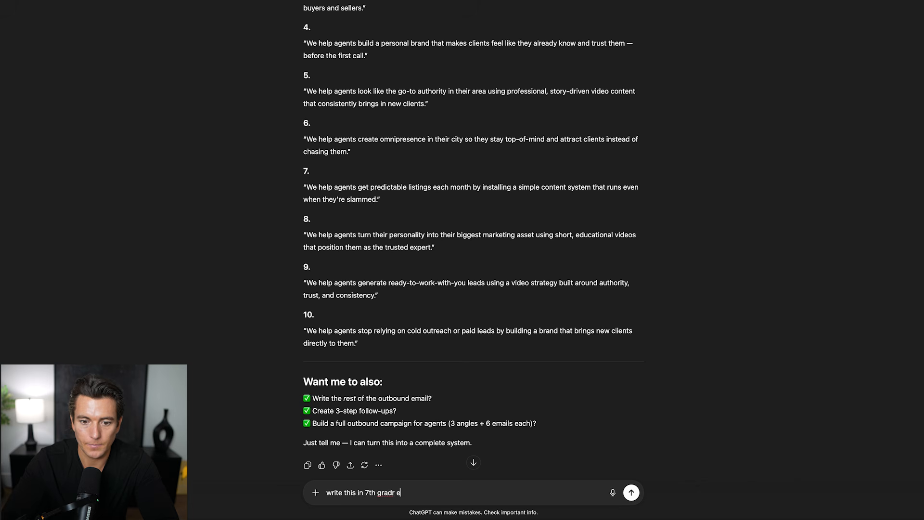
pyautogui.write('rade reading level')
pyautogui.press('Return')
# Step: Copy the first 7th-grade option, without its quotation marks, into the campaign email body below the greeting
pyautogui.scroll(10, 519, 235)
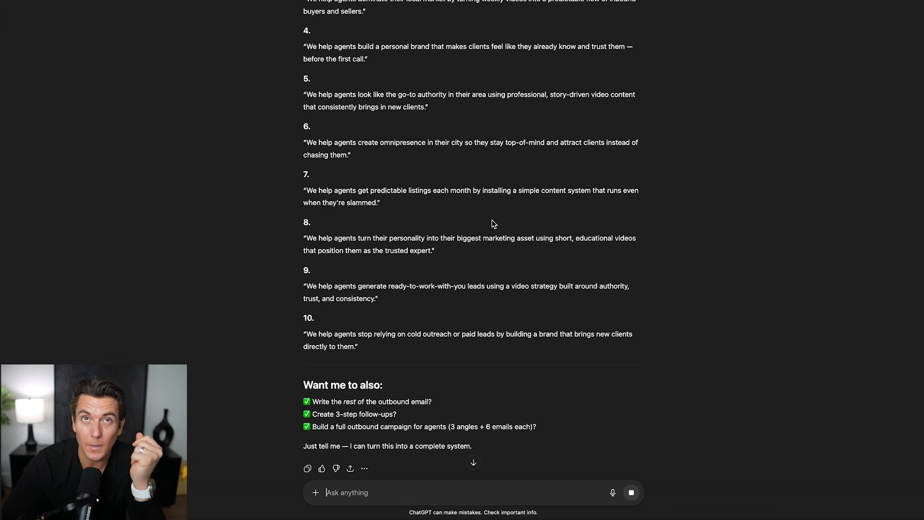
pyautogui.scroll(-10, 494, 224)
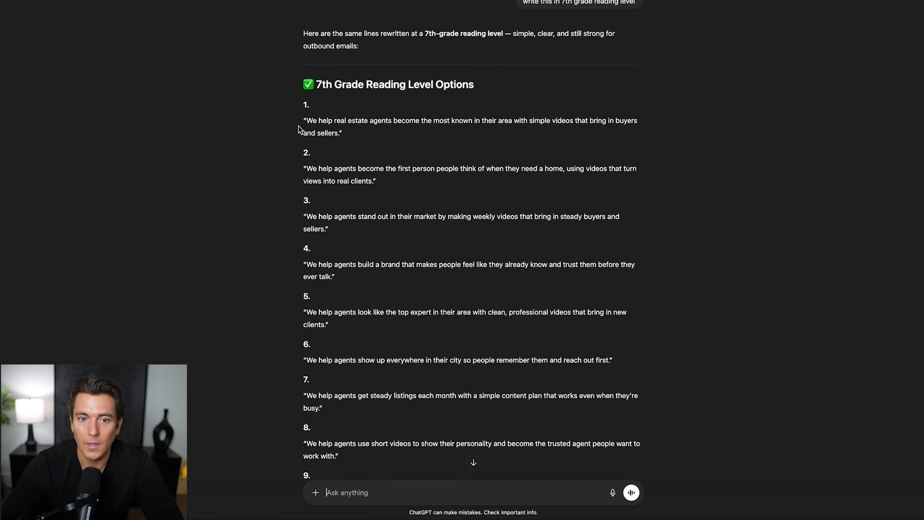
pyautogui.moveTo(307, 124); pyautogui.dragTo(338, 139)
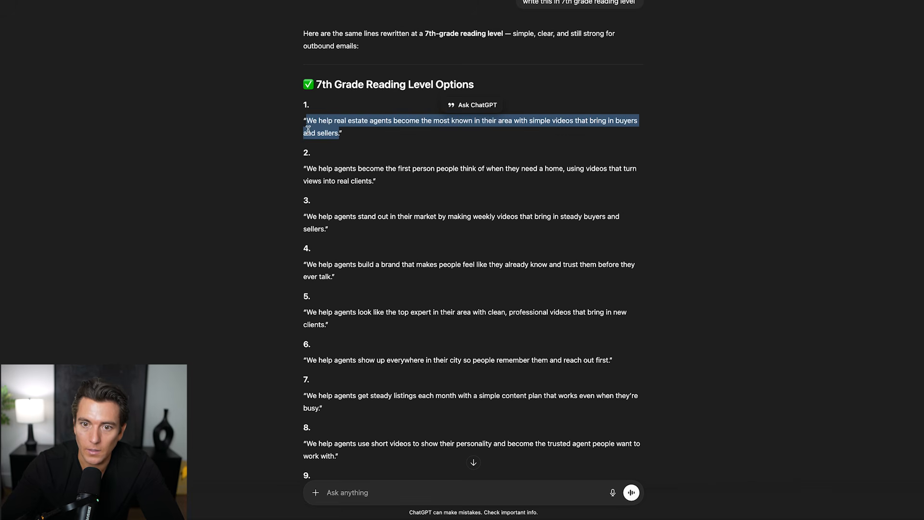
pyautogui.click(340, 135)
pyautogui.moveTo(342, 133); pyautogui.dragTo(310, 123)
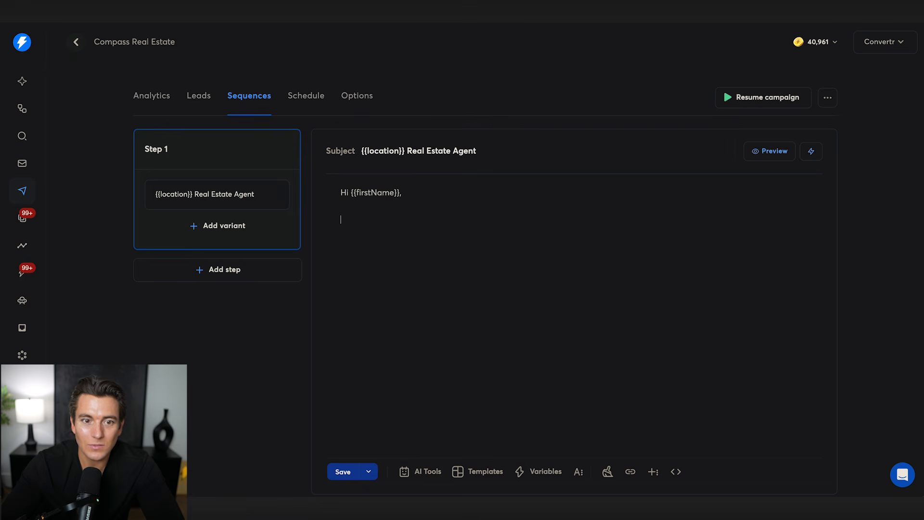
pyautogui.write('We help real estate agents become the most known in their area with simple videos that bring in buyers and sellers."')
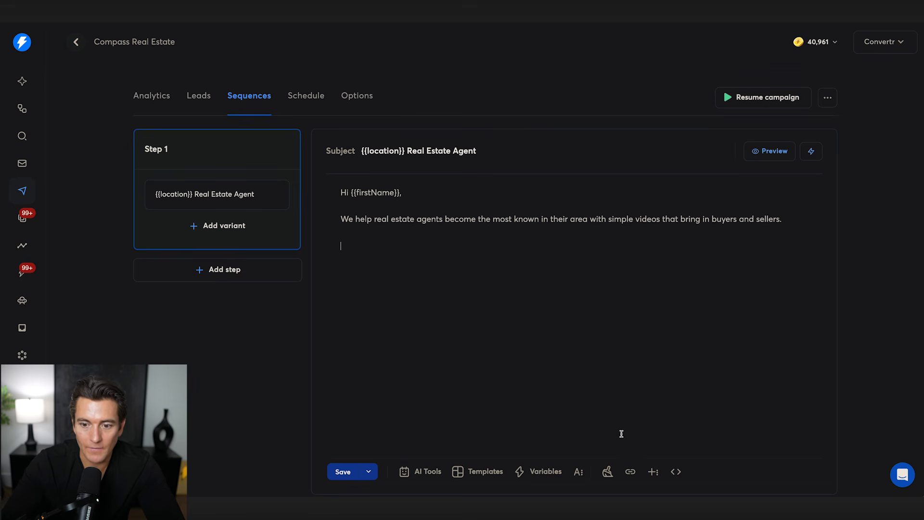
# Step: Start a bulleted list below the opening line with the bullet "Help them go viral (celebrity status)"
pyautogui.click(578, 471)
pyautogui.click(525, 450)
pyautogui.write('Help them go viral (celebrity status)')
pyautogui.press('Return')
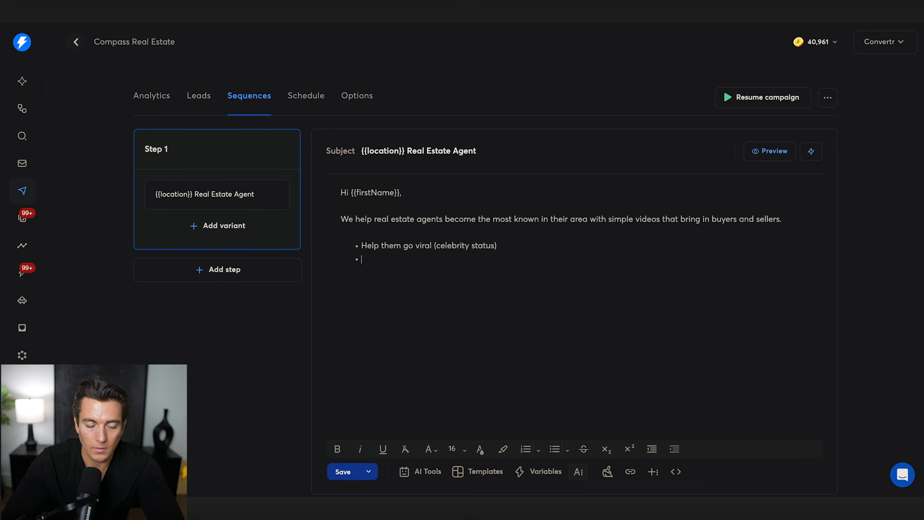
# Step: Add the bullets "Attract new clients (because the content is relevant)" and "All with less than 2 hours of your time (because I know it's valuable)"
pyautogui.write('Attranets')
pyautogui.press('BackSpace')
pyautogui.press('BackSpace')
pyautogui.press('BackSpace')
pyautogui.press('BackSpace')
pyautogui.write('enets (because the content is')
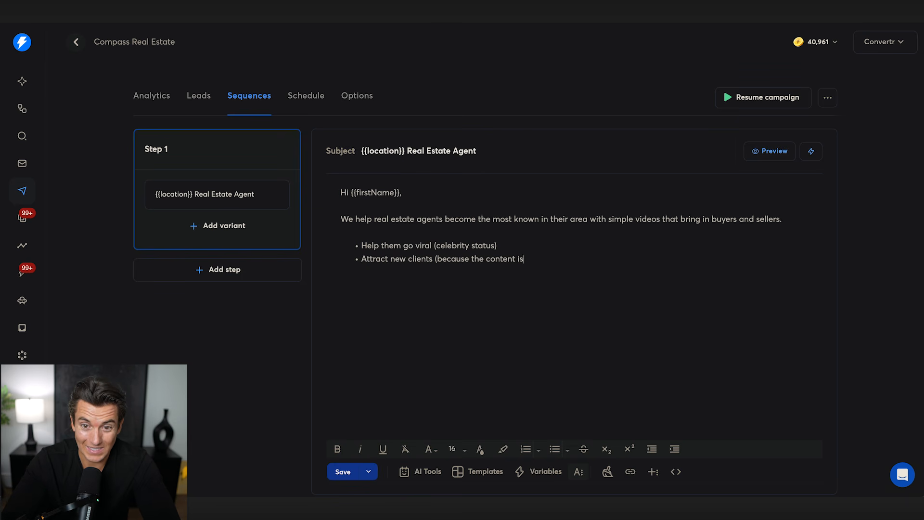
pyautogui.write(' relaevnat')
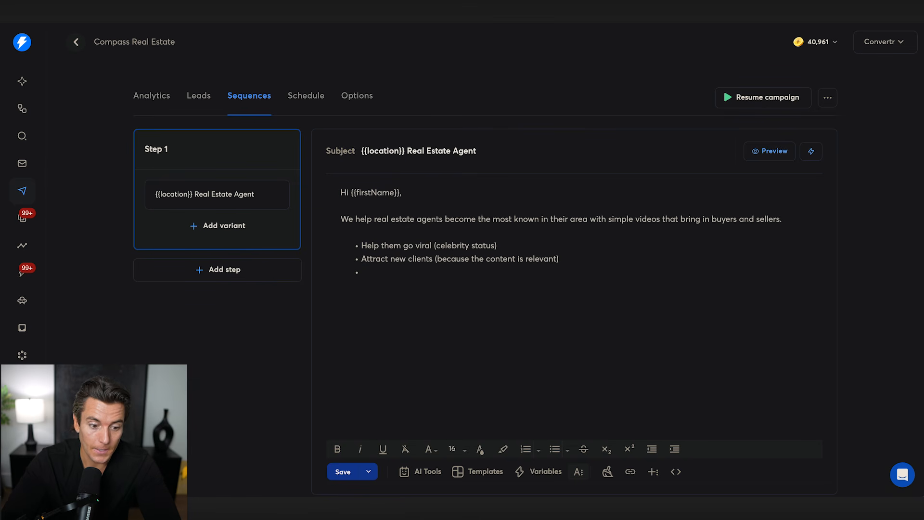
pyautogui.write('ll with less than 2 hours of your time (')
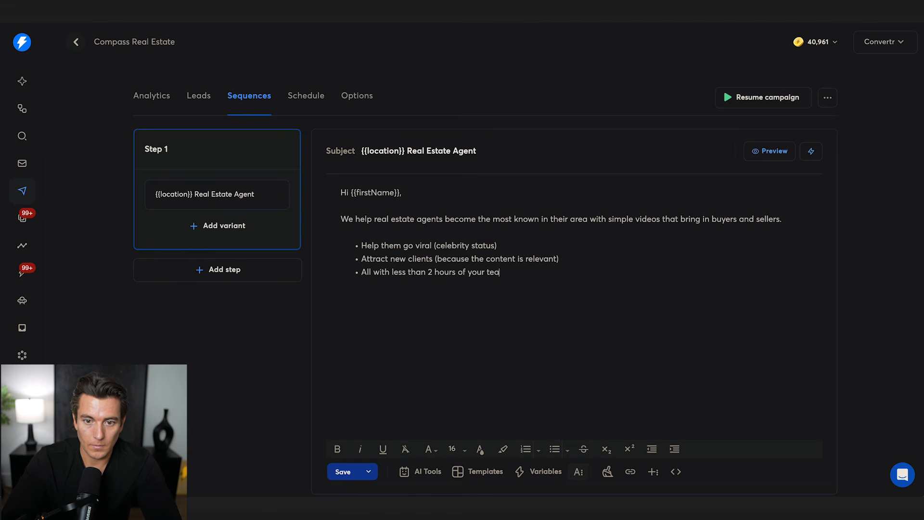
pyautogui.write("because I know it's valuable")
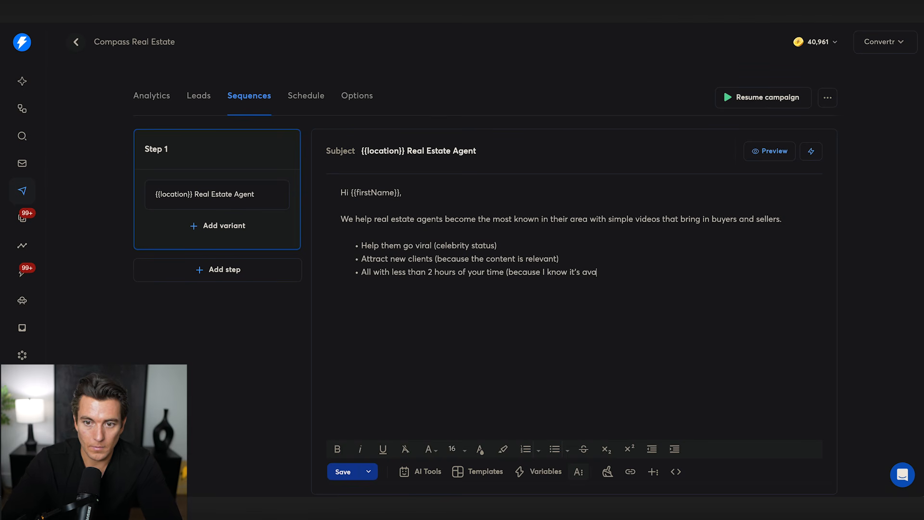
# Step: Copy the three email bullets and ask ChatGPT to do the same with them in the same format
pyautogui.moveTo(699, 277); pyautogui.dragTo(364, 238)
pyautogui.press('super+c')
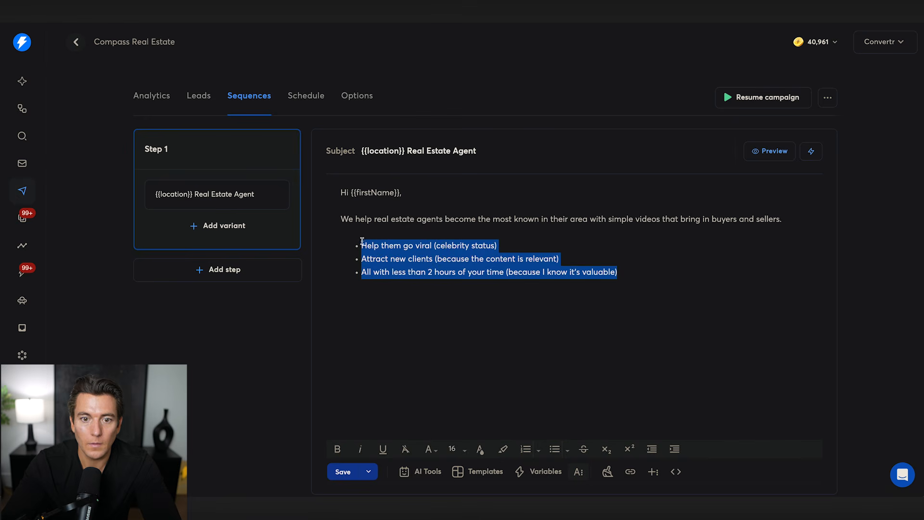
pyautogui.hotkey('ctrl', 'Tab')
pyautogui.write('do the same iwth the')
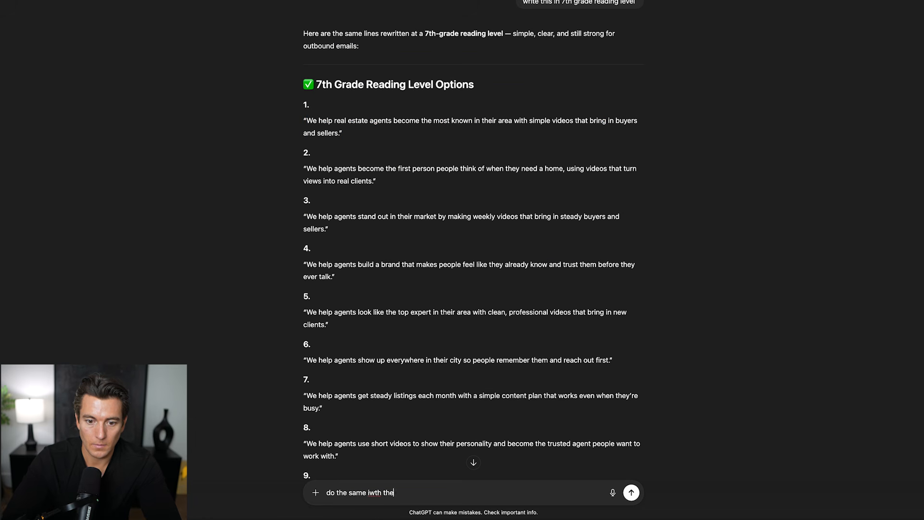
pyautogui.write(' smea format here:')
pyautogui.press('Return')
pyautogui.press('super+v')
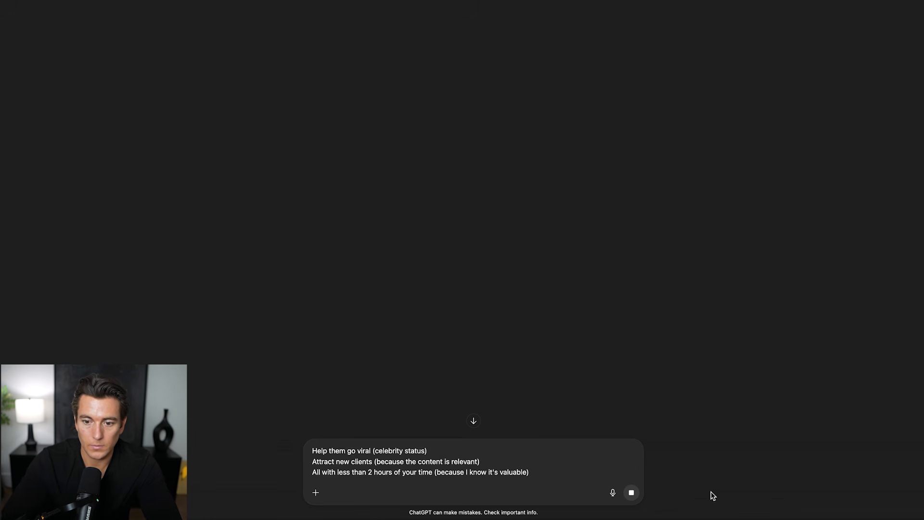
pyautogui.click(631, 492)
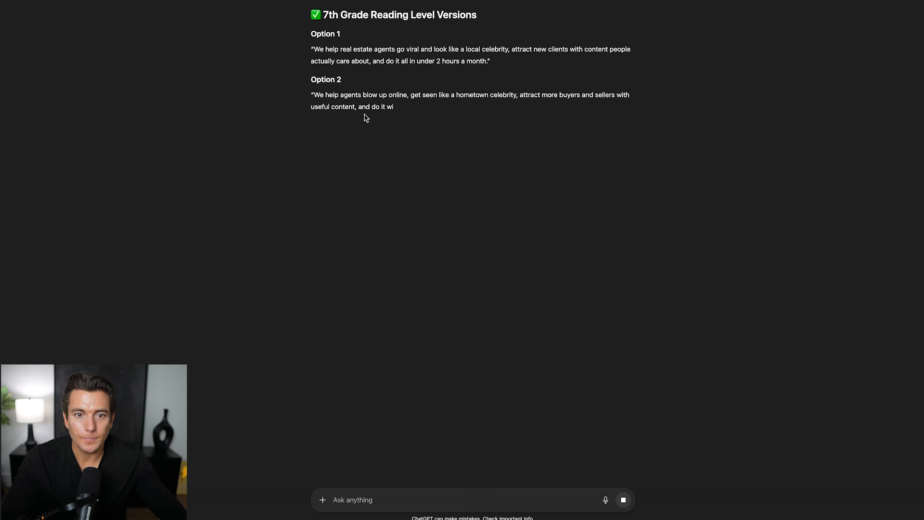
# Step: Tell ChatGPT "no - just the bullet points:", paste the three bullets again and add "there should be a set of three like above"
pyautogui.write('n')
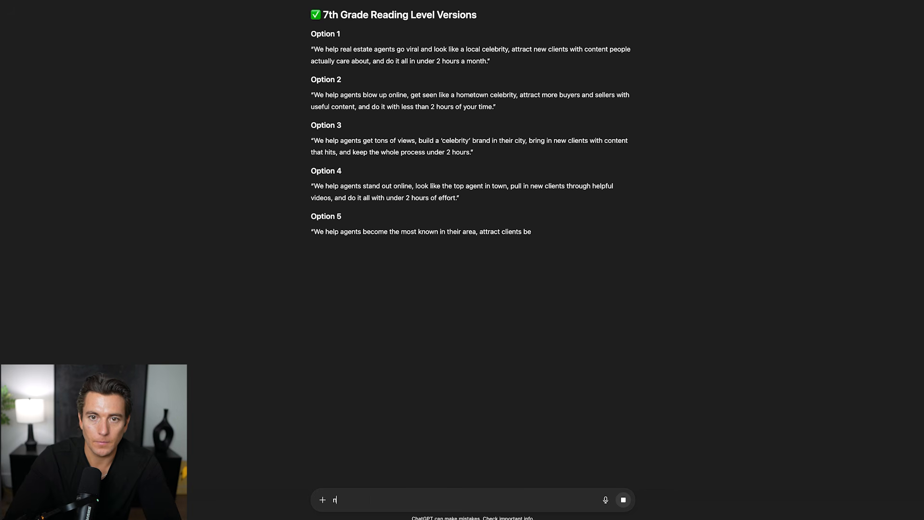
pyautogui.write('o - just the bullet points:')
pyautogui.hotkey('shift', 'Return')
pyautogui.hotkey('shift', 'Return')
pyautogui.press('super+v')
pyautogui.hotkey('shift', 'Return')
pyautogui.hotkey('shift', 'Return')
pyautogui.write('there should be th')
pyautogui.write('t of th')
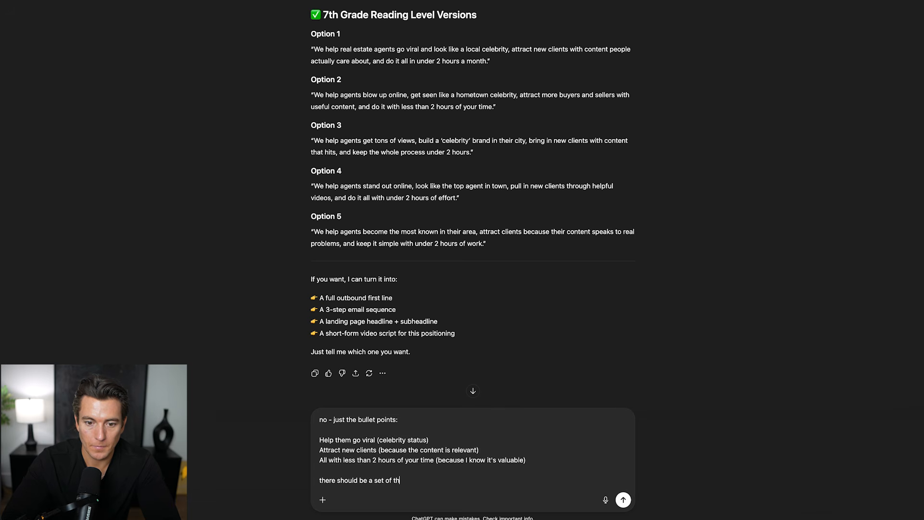
pyautogui.write('ree like above')
pyautogui.press('Return')
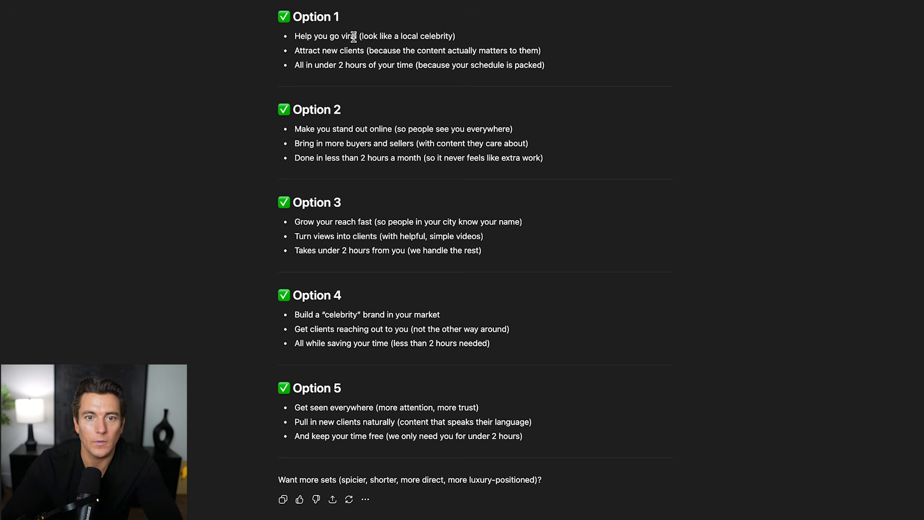
# Step: Try to replace the email's first bullet with ChatGPT's "Help you go viral (look like a local celebrity)"
pyautogui.tripleClick(354, 36)
pyautogui.hotkey('ctrl', 'c')
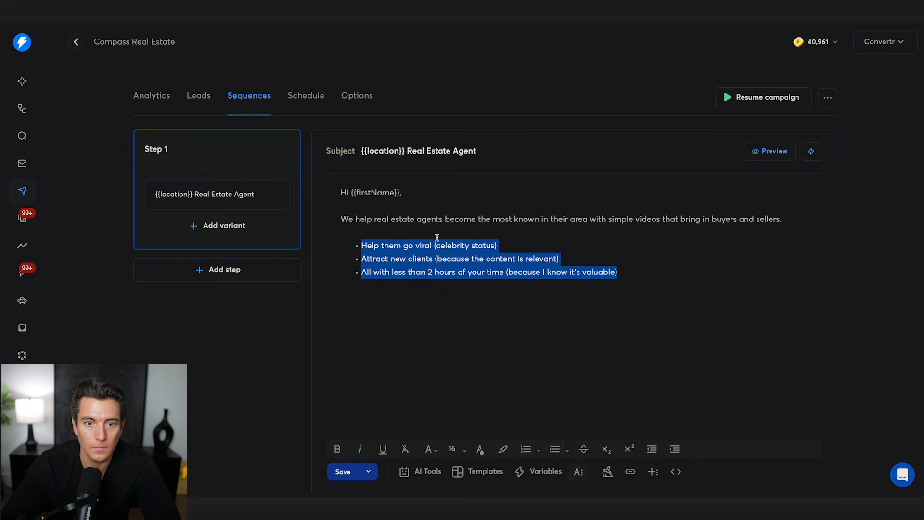
pyautogui.click(435, 242)
pyautogui.tripleClick(435, 243)
pyautogui.hotkey('ctrl', 'v')
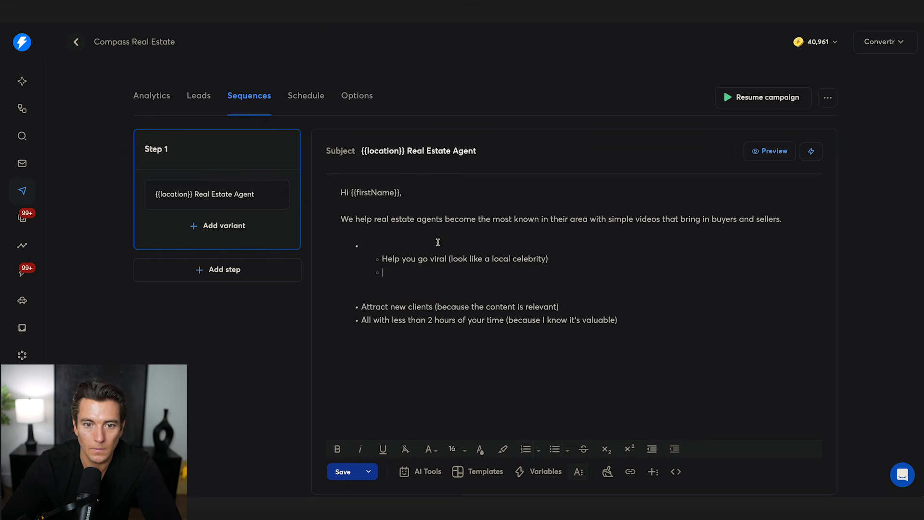
pyautogui.hotkey('ctrl', 'z')
pyautogui.click(436, 243)
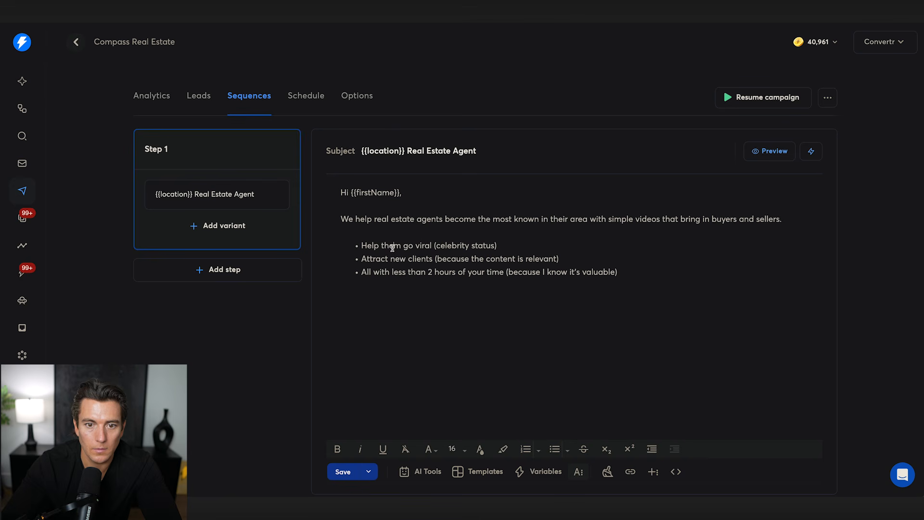
# Step: Reword the email's first bullet as "Help you go viral (become a local celebrity)"
pyautogui.doubleClick(392, 246)
pyautogui.write('you')
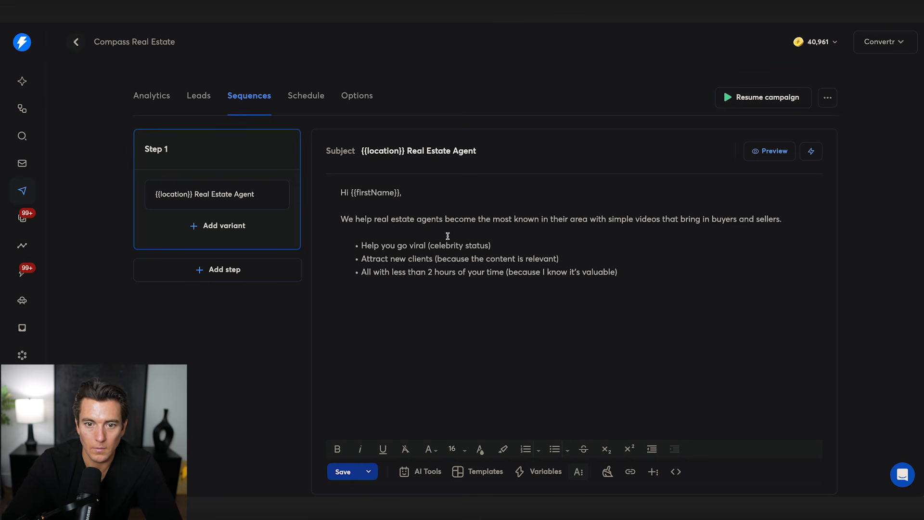
pyautogui.moveTo(488, 245); pyautogui.dragTo(431, 243)
pyautogui.write('become a local ce')
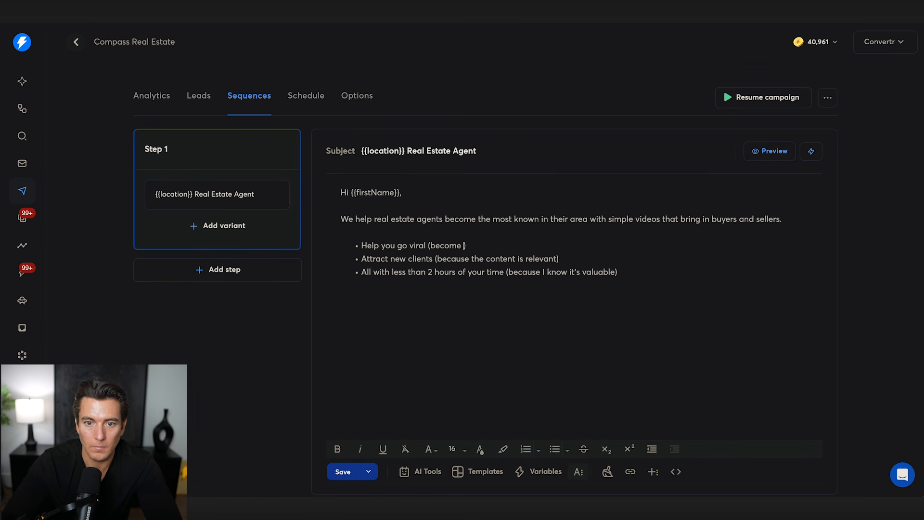
pyautogui.write('lebrity')
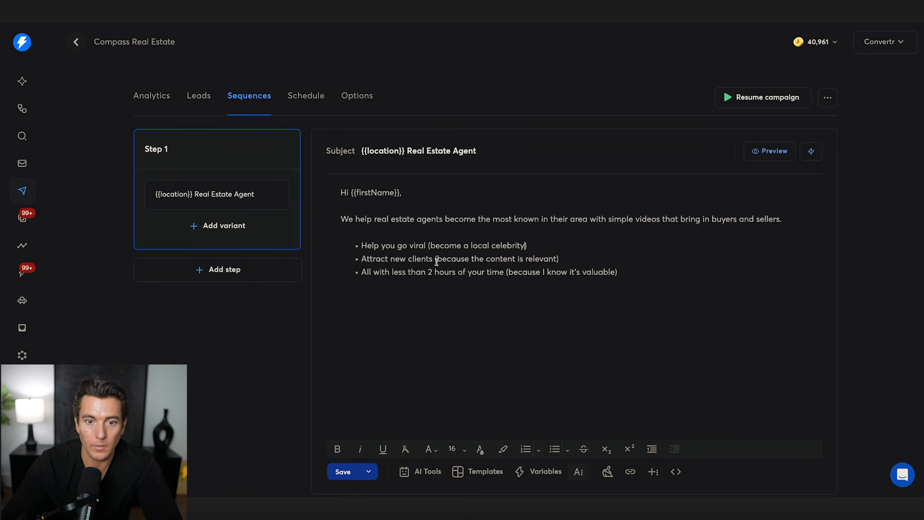
# Step: Replace the second bullet with "Bring in new buyers and sellers (with content they care about)"
pyautogui.tripleClick(413, 259)
pyautogui.write('Bring in n')
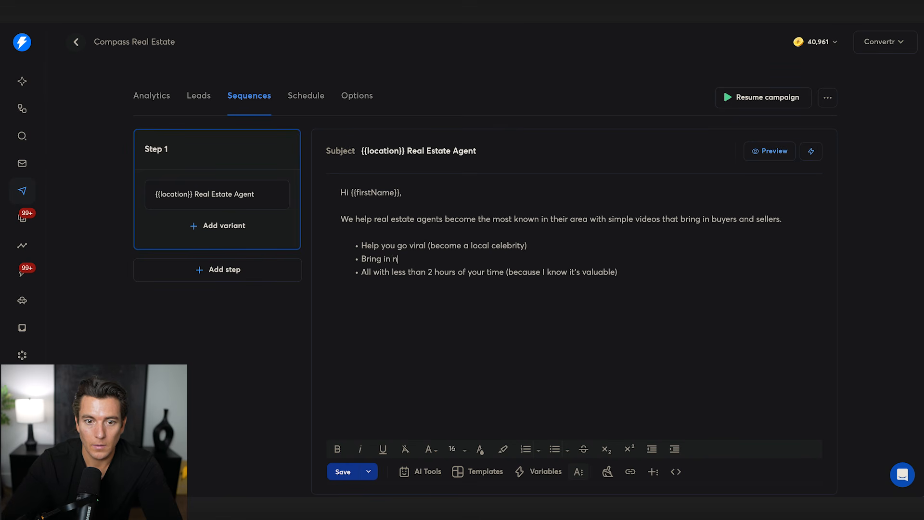
pyautogui.write('ew buyers and sellers (with content')
pyautogui.write('re abou')
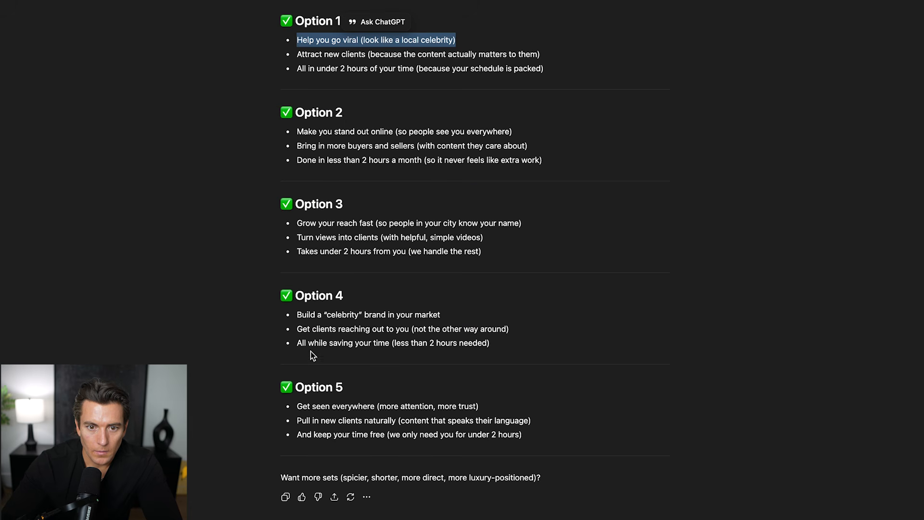
# Step: Check ChatGPT's options and reword the third bullet as "All in under 2 hours of your time (because your schedule is packed)"
pyautogui.moveTo(299, 342); pyautogui.dragTo(459, 343)
pyautogui.click(348, 438)
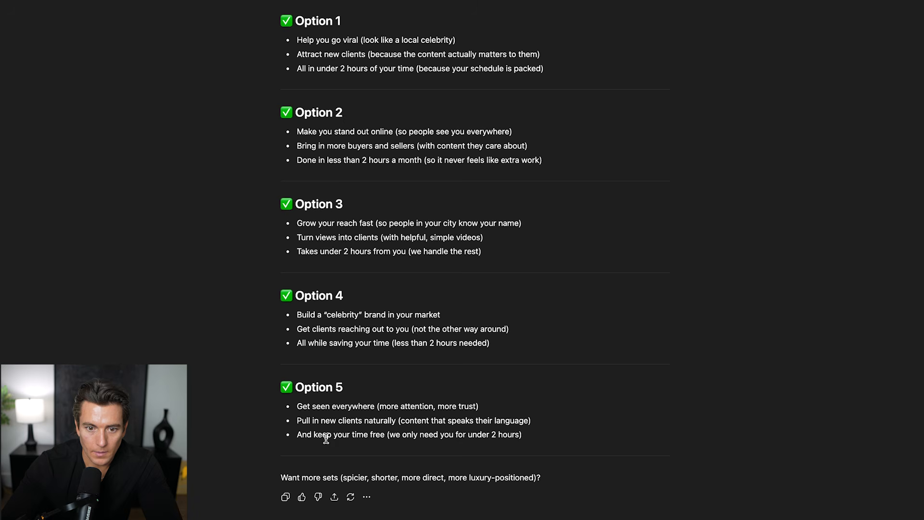
pyautogui.scroll(2, 325, 430)
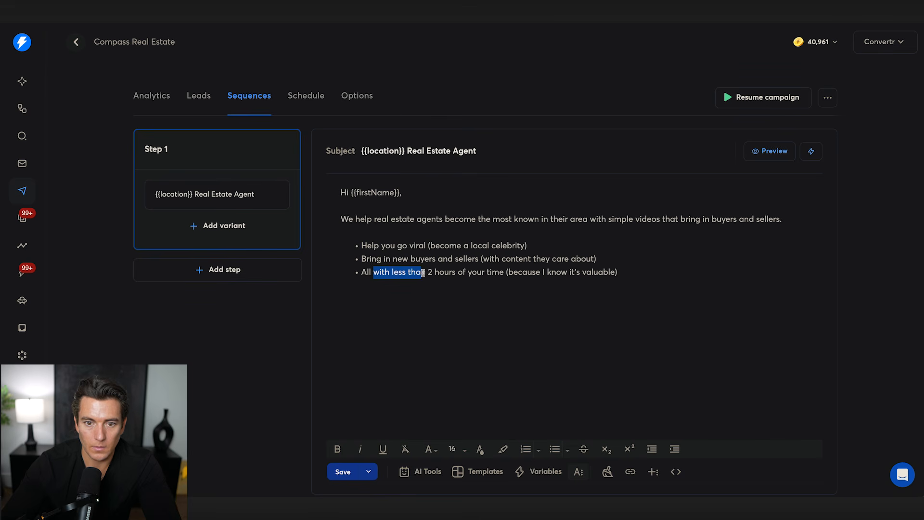
pyautogui.moveTo(423, 273); pyautogui.dragTo(427, 273)
pyautogui.press('BackSpace')
pyautogui.write('in under')
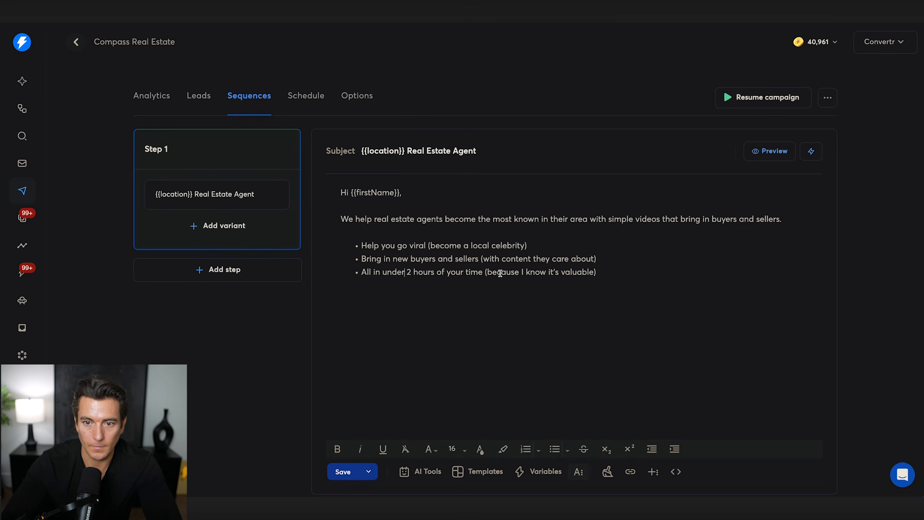
pyautogui.moveTo(596, 272); pyautogui.dragTo(521, 272)
pyautogui.write('your schedule is packed')
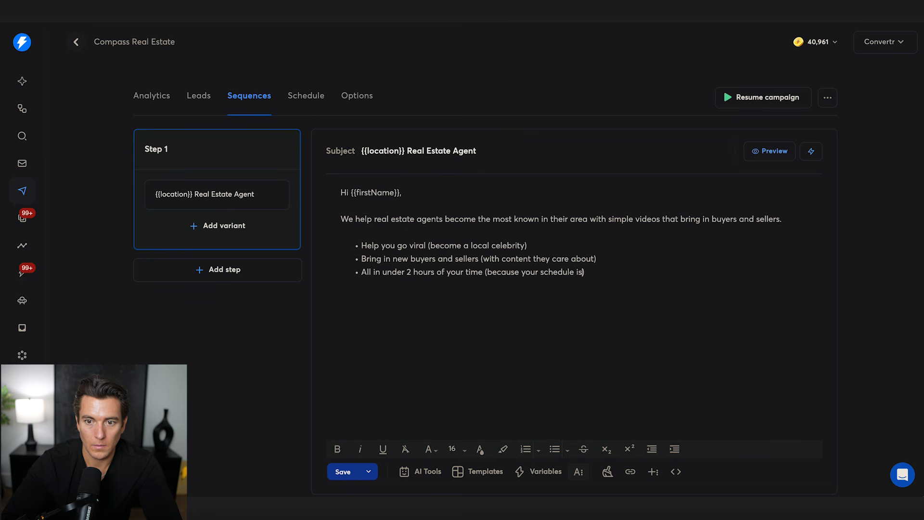
# Step: Start a line with "I'm" below the bullets and change the first word of the opening sentence to "I"
pyautogui.click(340, 293)
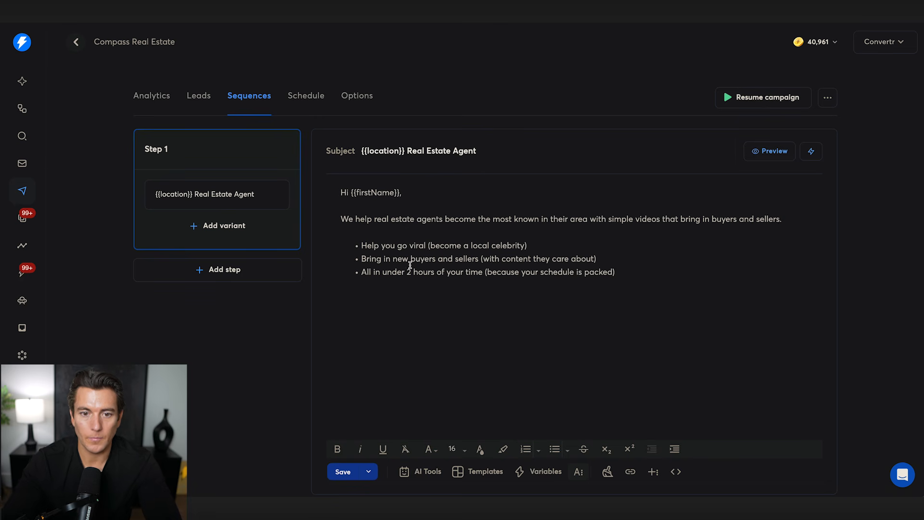
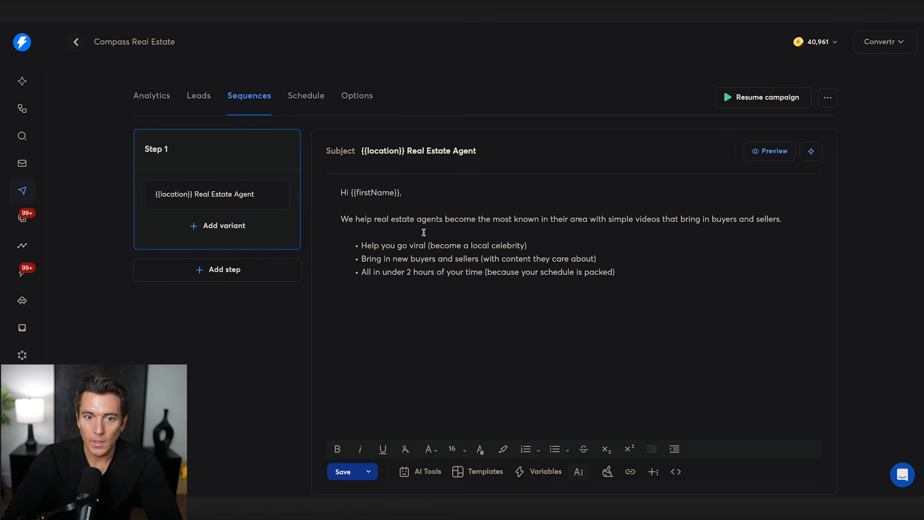
pyautogui.write('W')
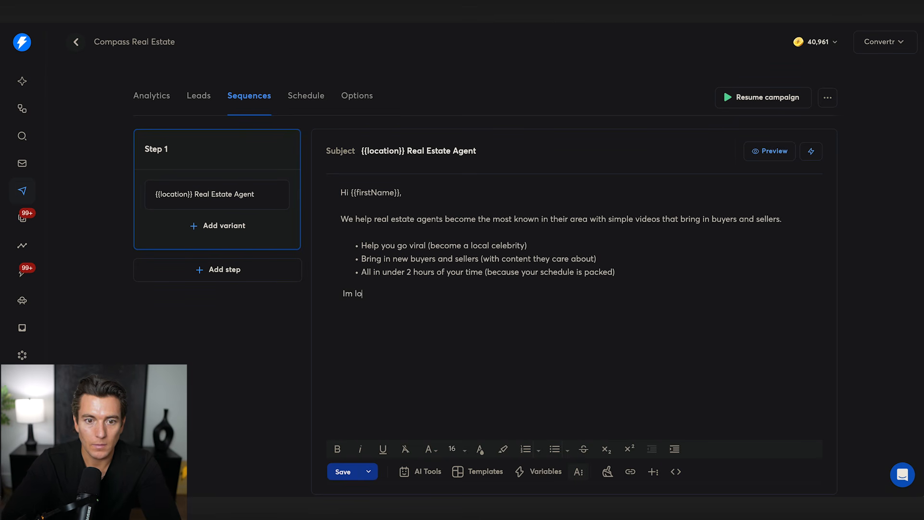
pyautogui.doubleClick(351, 218)
pyautogui.write("I'm")
pyautogui.press('BackSpace')
pyautogui.press('BackSpace')
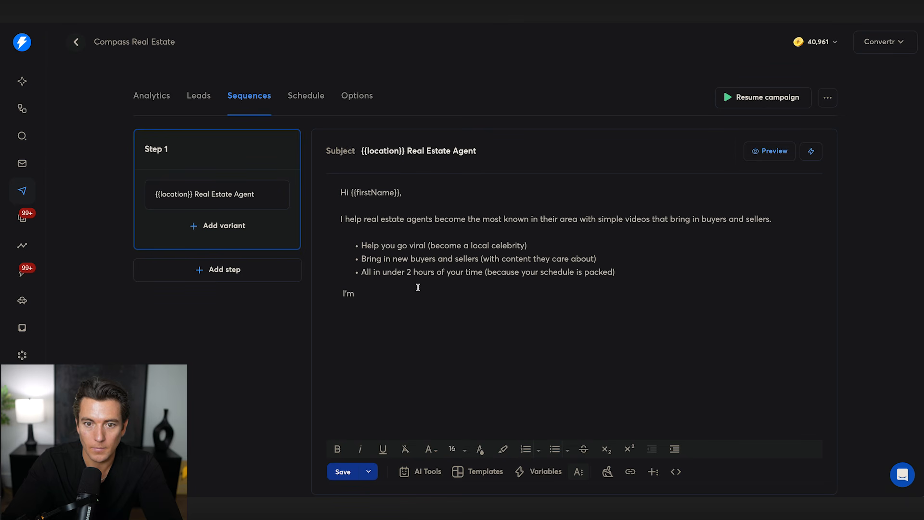
# Step: Continue the line below the bullets so it reads "I'm looking for a"
pyautogui.write('kin')
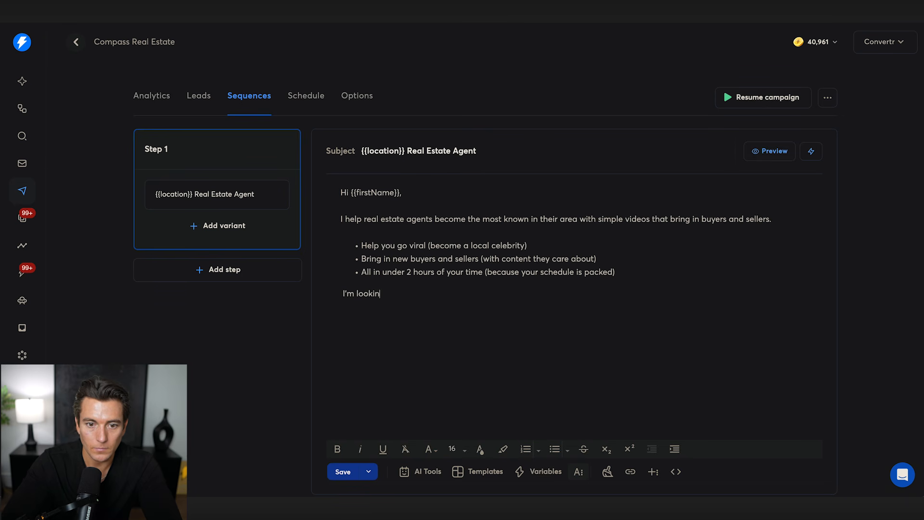
pyautogui.write('g for a couple of Compass')
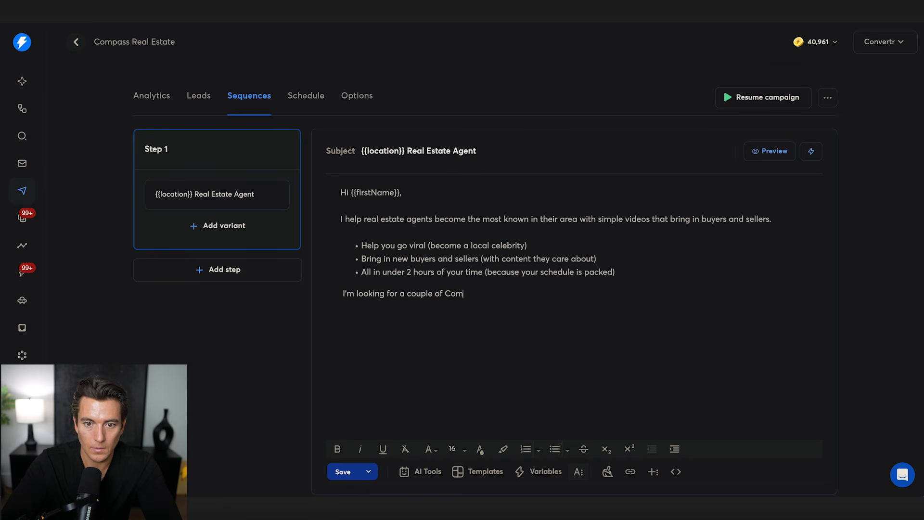
pyautogui.press('BackSpace')
pyautogui.press('BackSpace')
pyautogui.press('BackSpace')
pyautogui.press('BackSpace')
pyautogui.press('BackSpace')
pyautogui.press('BackSpace')
pyautogui.press('BackSpace')
pyautogui.press('BackSpace')
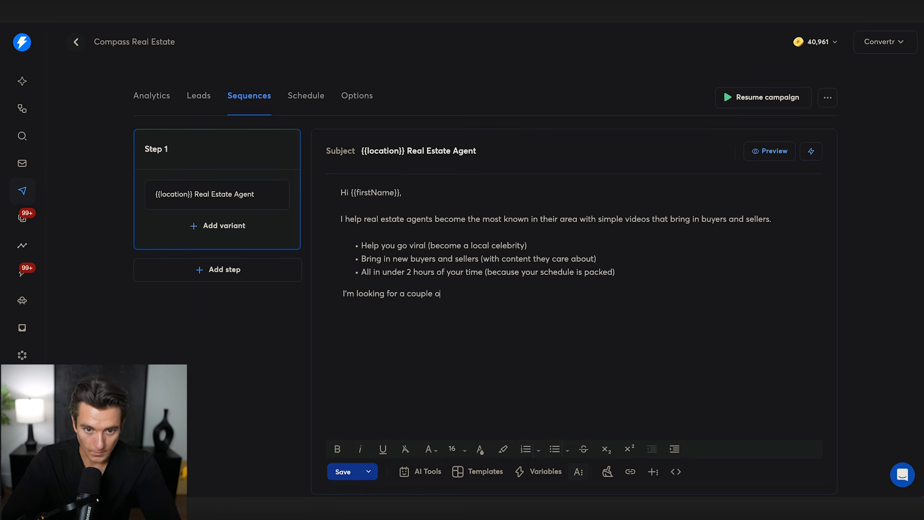
pyautogui.press('BackSpace')
pyautogui.press('BackSpace')
pyautogui.press('BackSpace')
pyautogui.press('BackSpace')
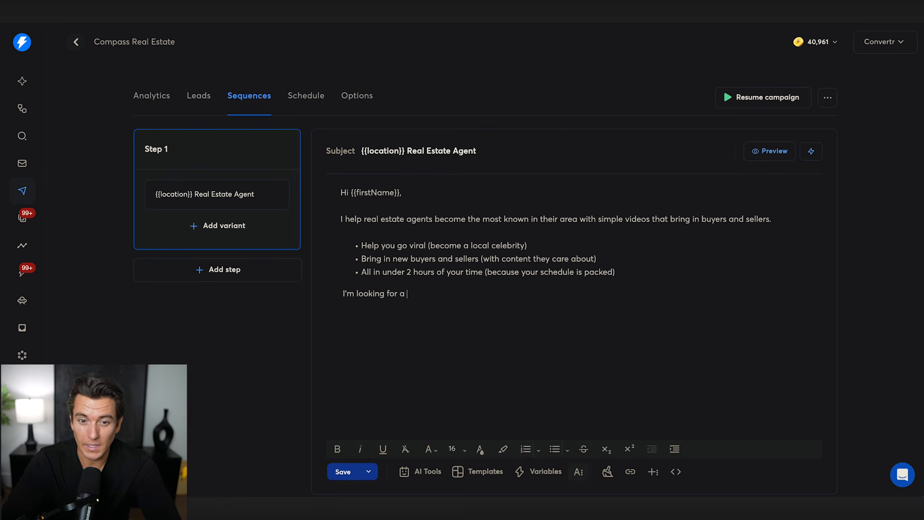
# Step: Add "Compass agent in" to the line below the bullets and insert the {{location}} variable after it
pyautogui.write('Compass ')
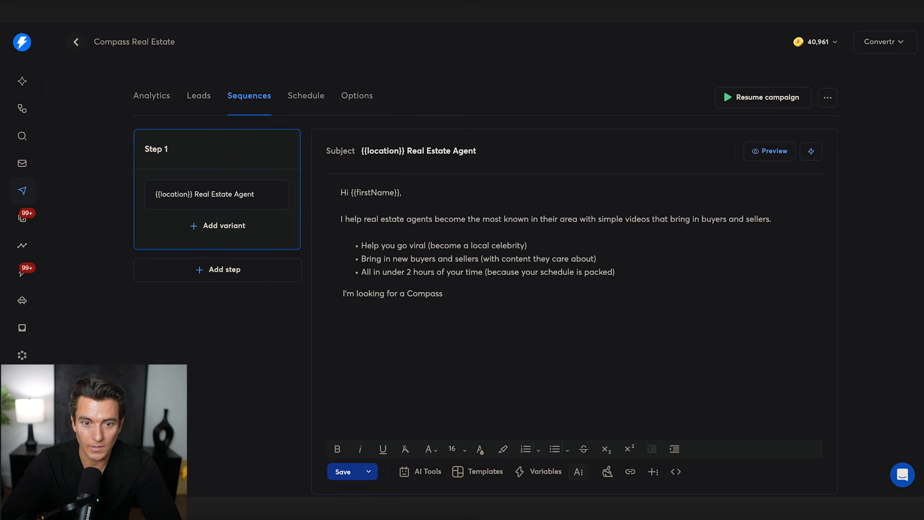
pyautogui.write('agent in')
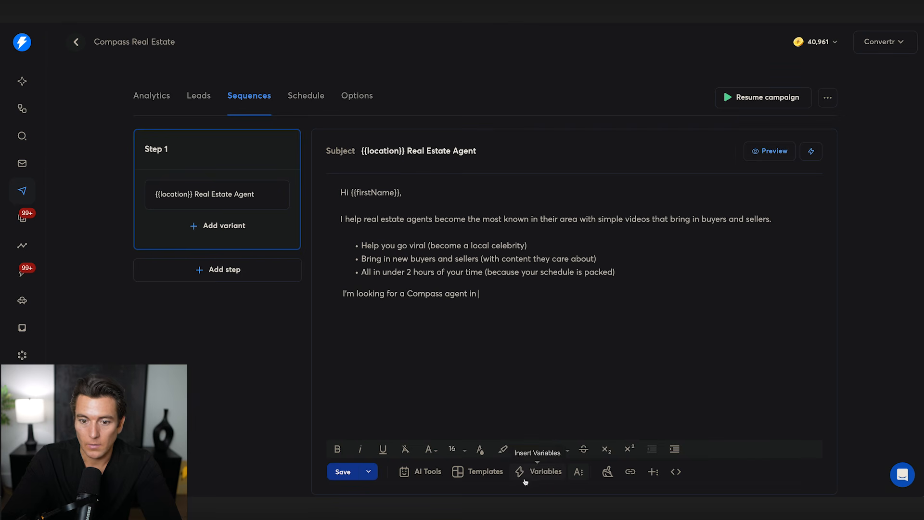
pyautogui.click(524, 471)
pyautogui.scroll(-1, 530, 393)
pyautogui.click(545, 432)
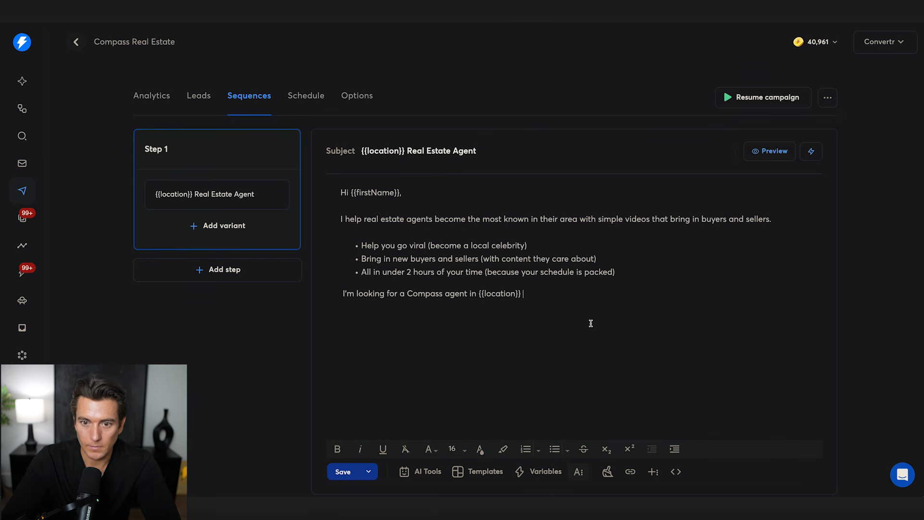
pyautogui.write('{{location}}')
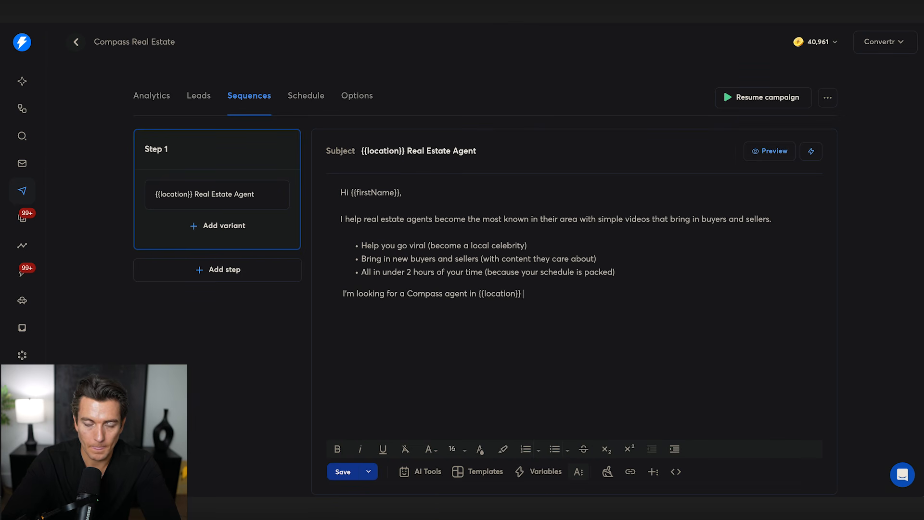
# Step: Finish the sentence after {{location}} with "I can help heading into the New Year."
pyautogui.write(' I can help')
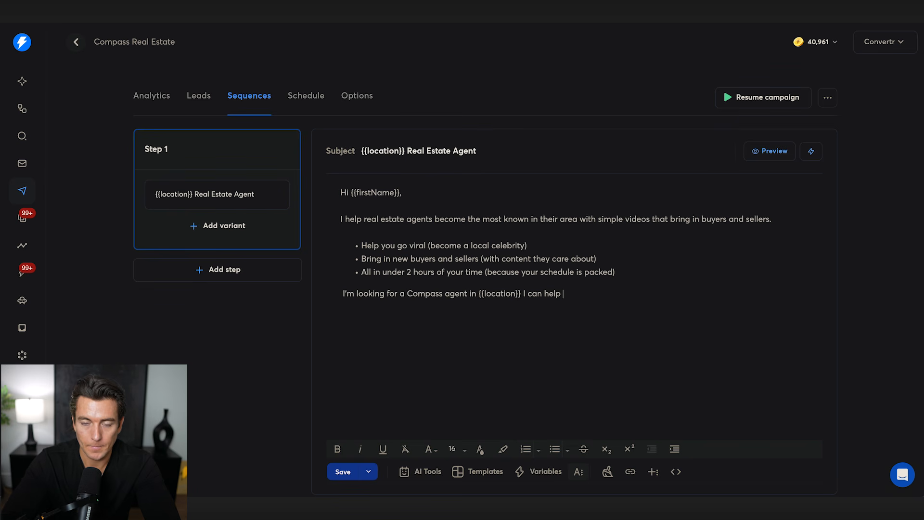
pyautogui.write(' heading into hte new')
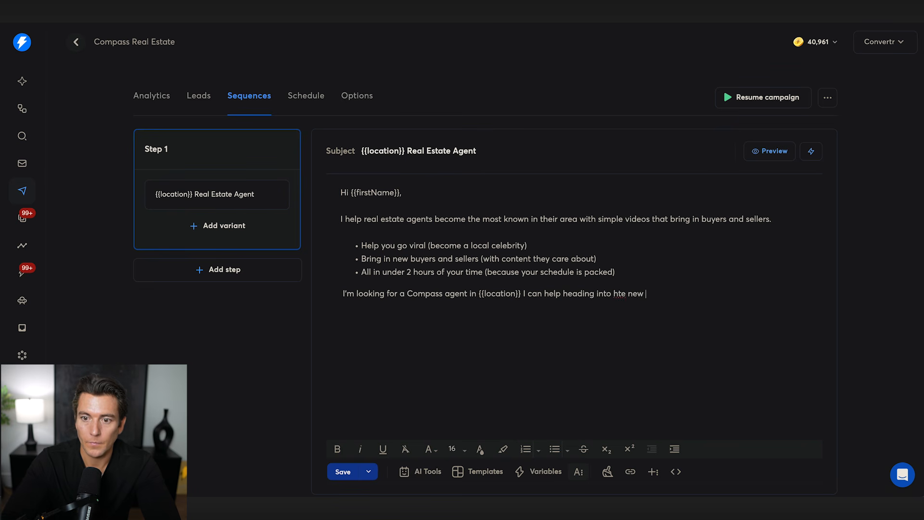
pyautogui.press('BackSpace')
pyautogui.press('BackSpace')
pyautogui.press('BackSpace')
pyautogui.press('BackSpace')
pyautogui.press('BackSpace')
pyautogui.press('BackSpace')
pyautogui.press('BackSpace')
pyautogui.press('BackSpace')
pyautogui.write('the new')
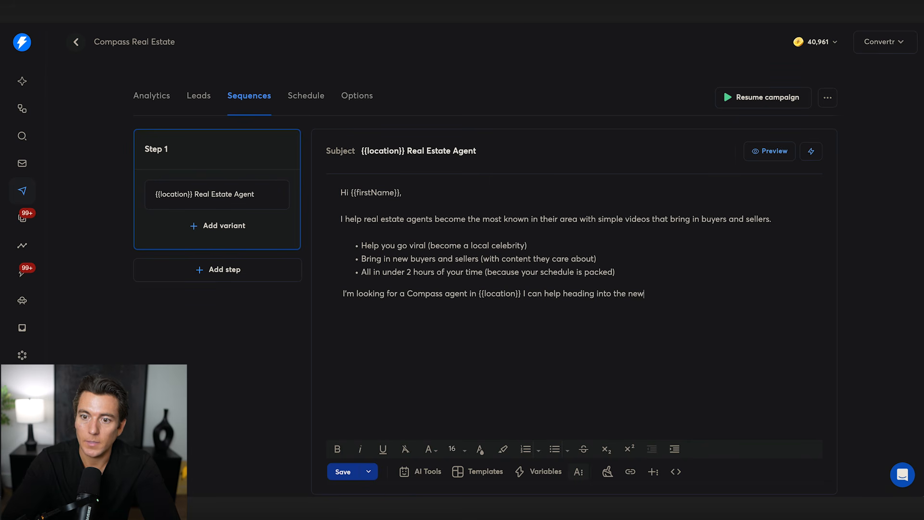
pyautogui.press('BackSpace')
pyautogui.press('BackSpace')
pyautogui.press('BackSpace')
pyautogui.press('BackSpace')
pyautogui.write('New Year.')
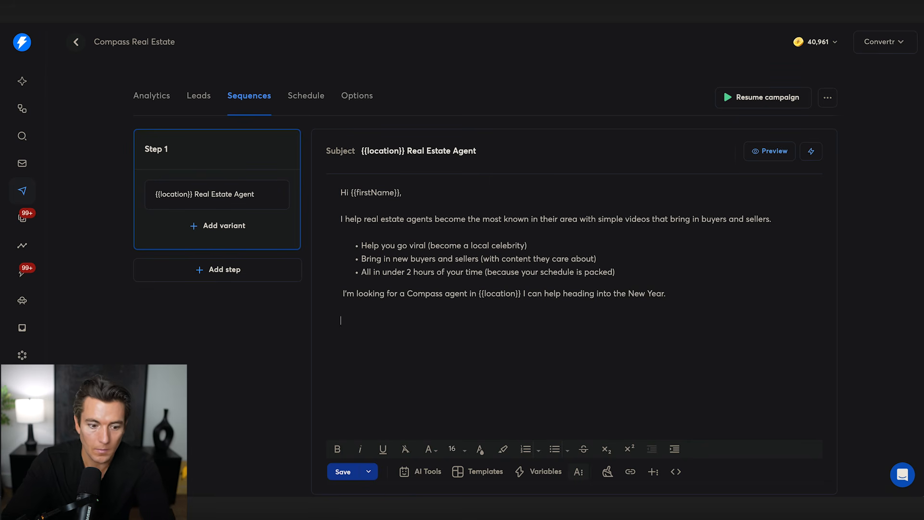
# Step: Add the sentence "And i'm actually offering 5 free videos for whoever claims it." after "heading into the New Year."
pyautogui.write(' And')
pyautogui.press('BackSpace')
pyautogui.press('BackSpace')
pyautogui.press('BackSpace')
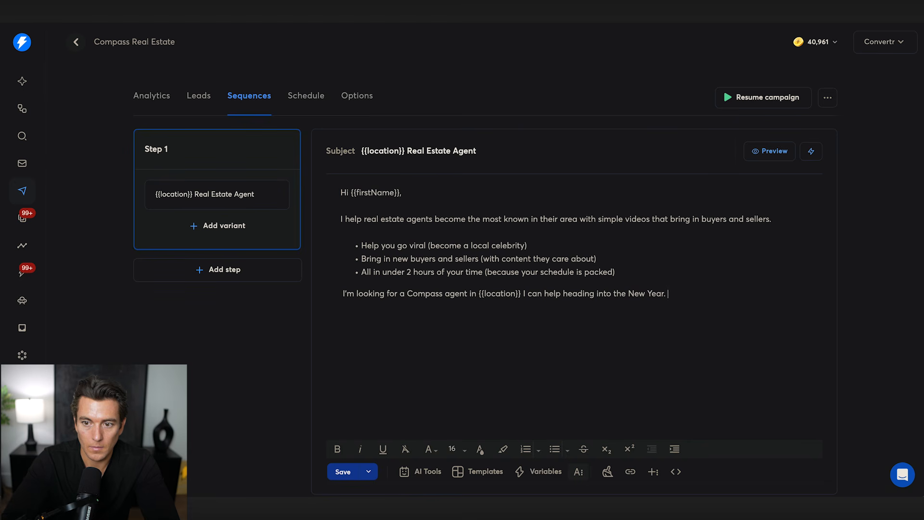
pyautogui.write("And i'm actually offering 5 free ")
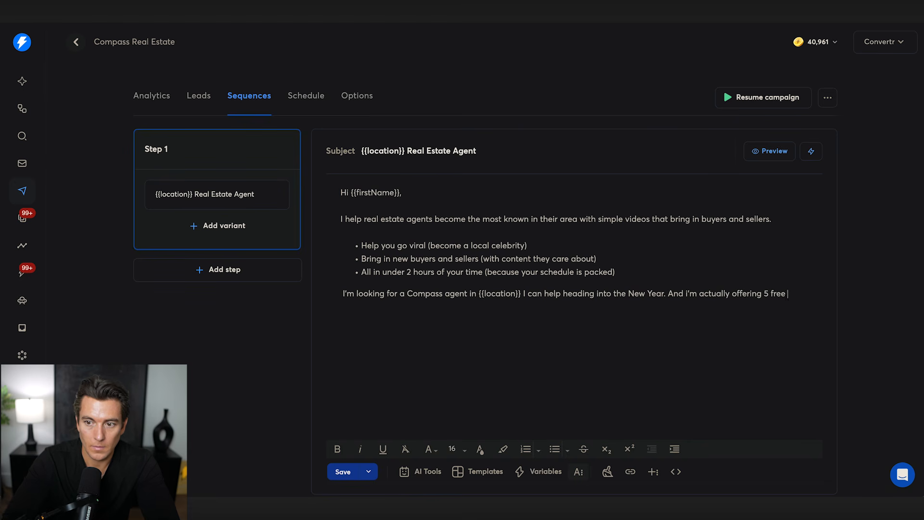
pyautogui.write('videos for whoever would claim i')
pyautogui.press('BackSpace')
pyautogui.press('BackSpace')
pyautogui.press('BackSpace')
pyautogui.press('BackSpace')
pyautogui.press('BackSpace')
pyautogui.press('BackSpace')
pyautogui.press('BackSpace')
pyautogui.press('BackSpace')
pyautogui.press('BackSpace')
pyautogui.press('BackSpace')
pyautogui.press('BackSpace')
pyautogui.press('BackSpace')
pyautogui.press('BackSpace')
pyautogui.write('claims it.')
# Step: Add a new paragraph reading "Would you be up for a 15 minute chat to see if this is a fit?"
pyautogui.press('Return')
pyautogui.write('Would you be up for a 15 minut e')
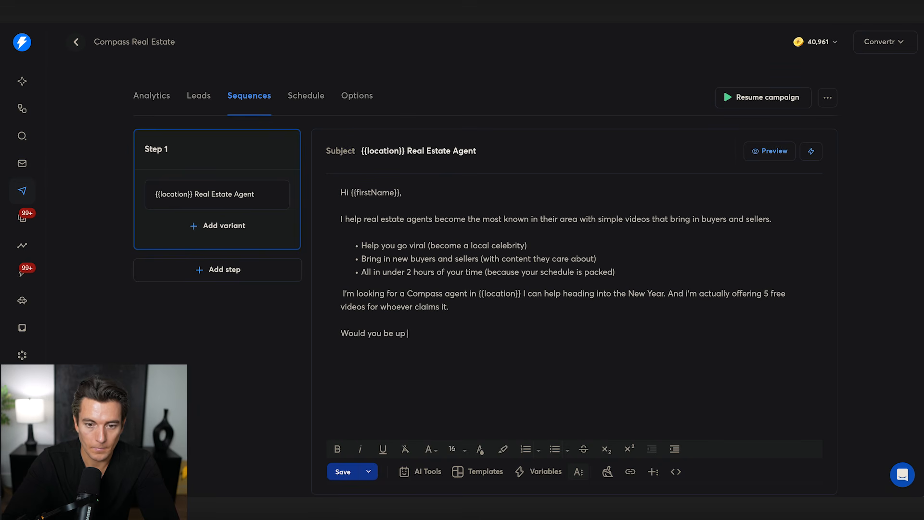
pyautogui.press('BackSpace')
pyautogui.press('BackSpace')
pyautogui.write('e chat to see if this is a fit?')
# Step: Insert the Signature variable {{accountSignature}} on a new line below the closing question
pyautogui.press('Return')
pyautogui.write('Ausitn')
pyautogui.press('BackSpace')
pyautogui.press('BackSpace')
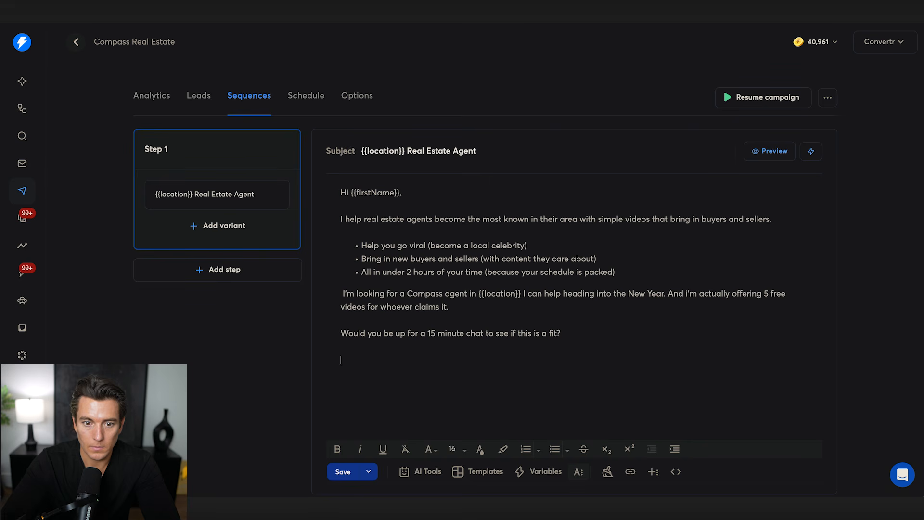
pyautogui.write('{se')
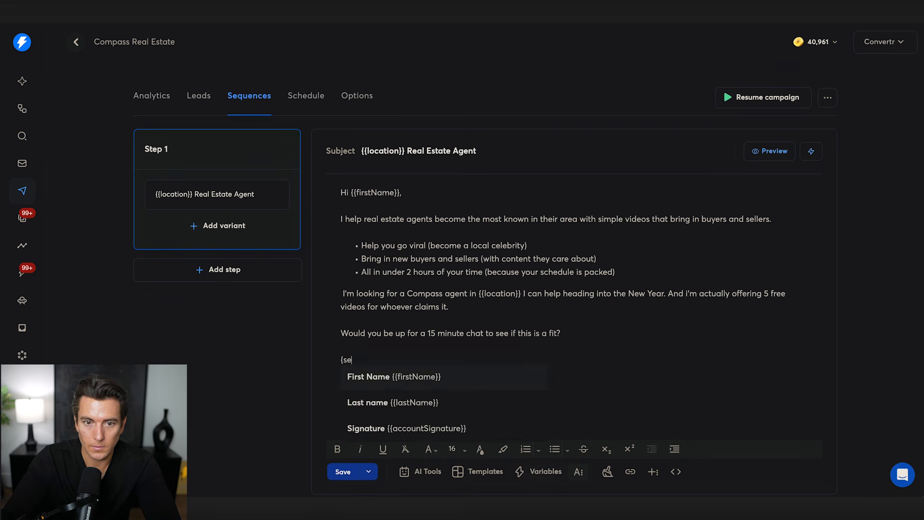
pyautogui.click(408, 433)
# Step: Preview the email with a lead's data and look through the sender and the available variables
pyautogui.click(770, 151)
pyautogui.click(217, 196)
pyautogui.click(219, 282)
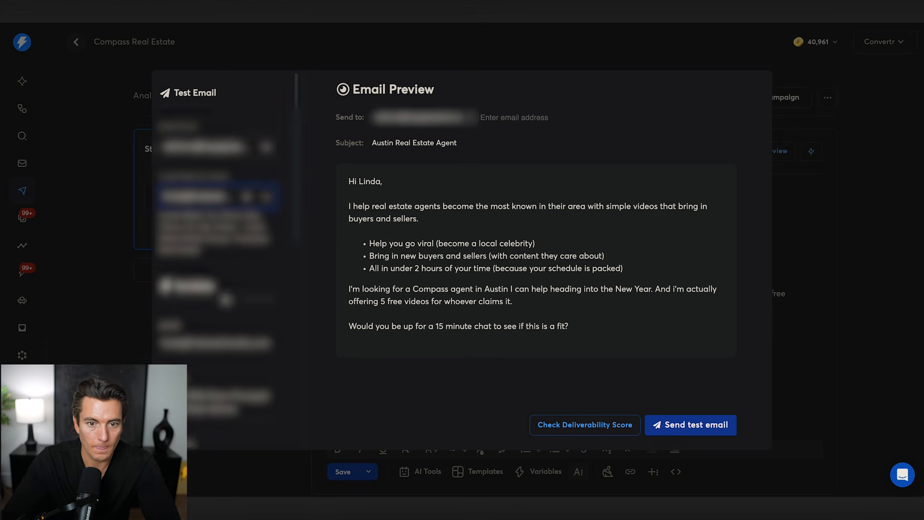
pyautogui.scroll(-2, 222, 286)
pyautogui.scroll(-5, 251, 334)
pyautogui.scroll(7, 217, 260)
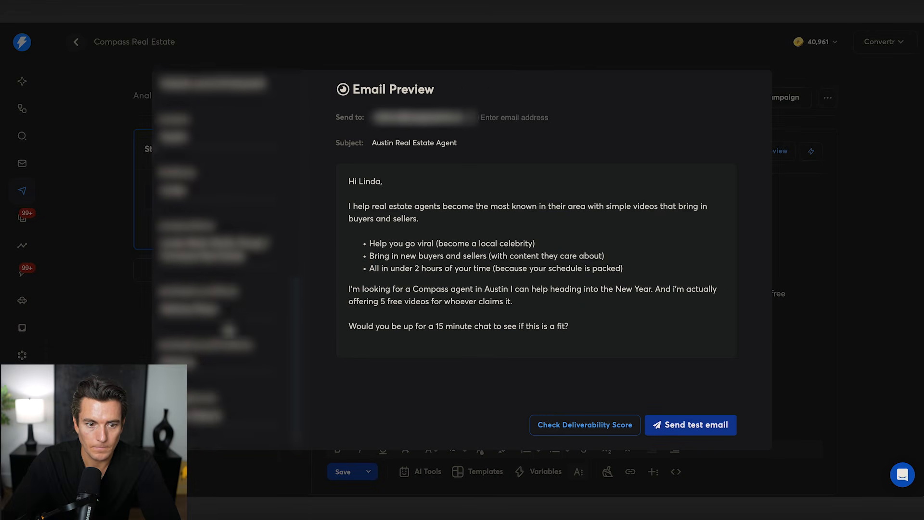
pyautogui.click(201, 150)
pyautogui.click(211, 229)
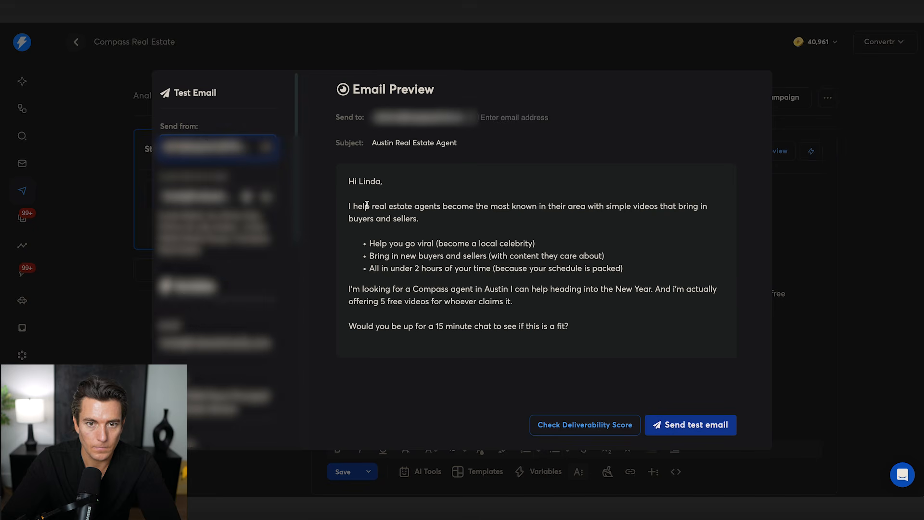
# Step: Leave the preview and change the sign-off variable to {{SendingAccountName}}
pyautogui.click(826, 320)
pyautogui.moveTo(377, 360); pyautogui.dragTo(352, 360)
pyautogui.moveTo(412, 360); pyautogui.dragTo(346, 360)
pyautogui.write('Sending')
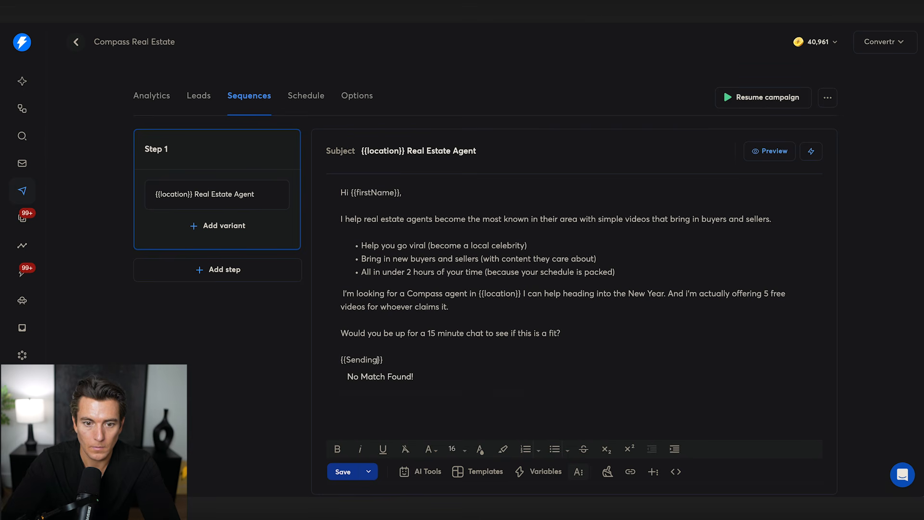
pyautogui.press('BackSpace')
pyautogui.press('BackSpace')
pyautogui.press('BackSpace')
pyautogui.press('BackSpace')
pyautogui.press('BackSpace')
pyautogui.press('BackSpace')
pyautogui.write('endingAccountName')
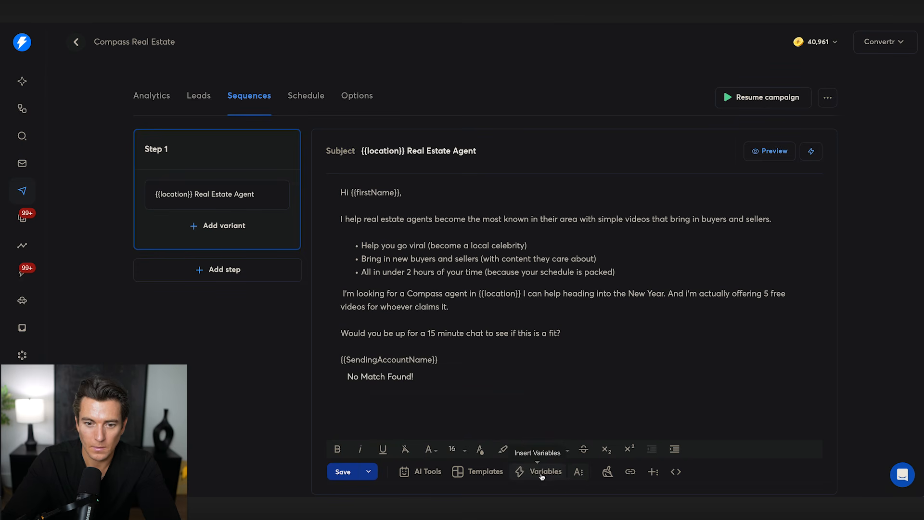
# Step: Preview the email with another lead's data, check the sign-off and the Compass agent paragraph, and close the preview
pyautogui.click(770, 152)
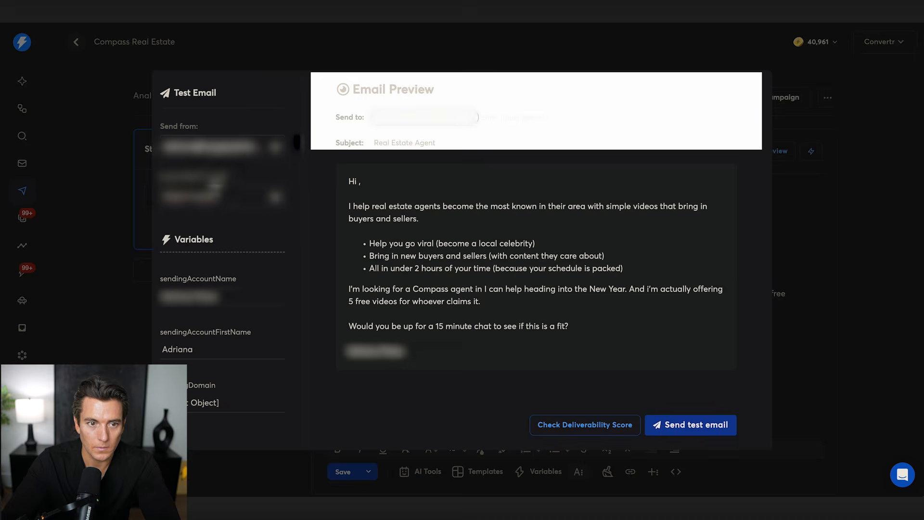
pyautogui.click(795, 276)
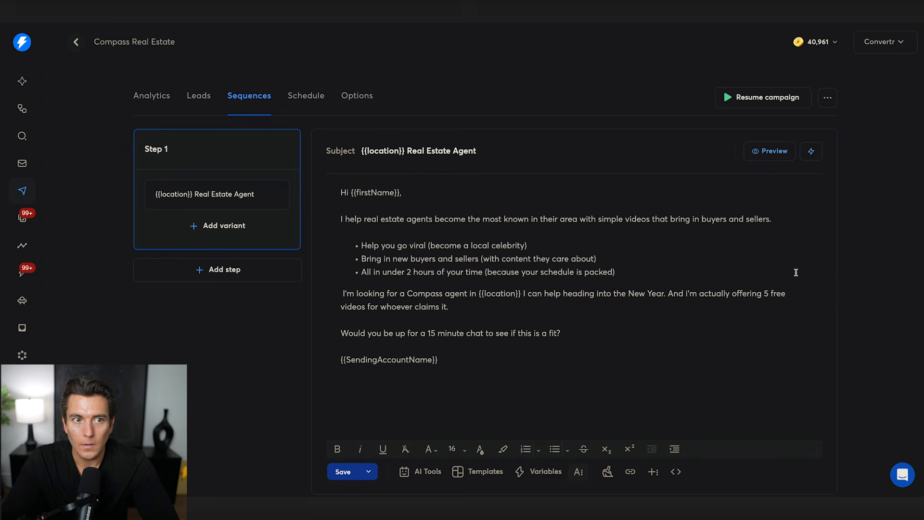
pyautogui.click(760, 159)
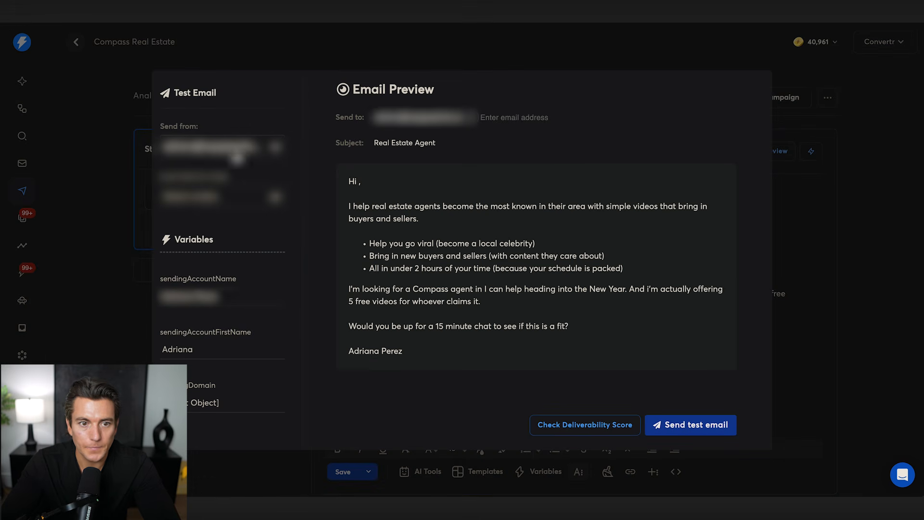
pyautogui.click(255, 197)
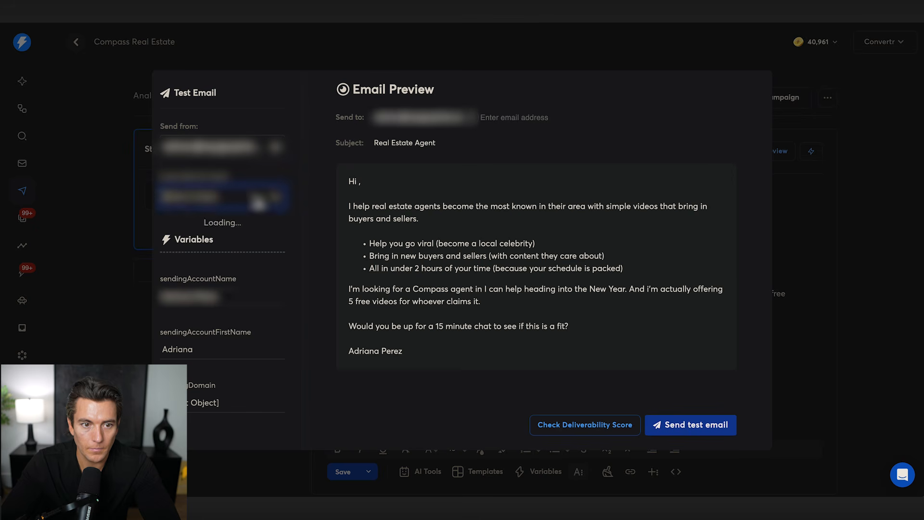
pyautogui.scroll(-1, 237, 245)
pyautogui.click(237, 245)
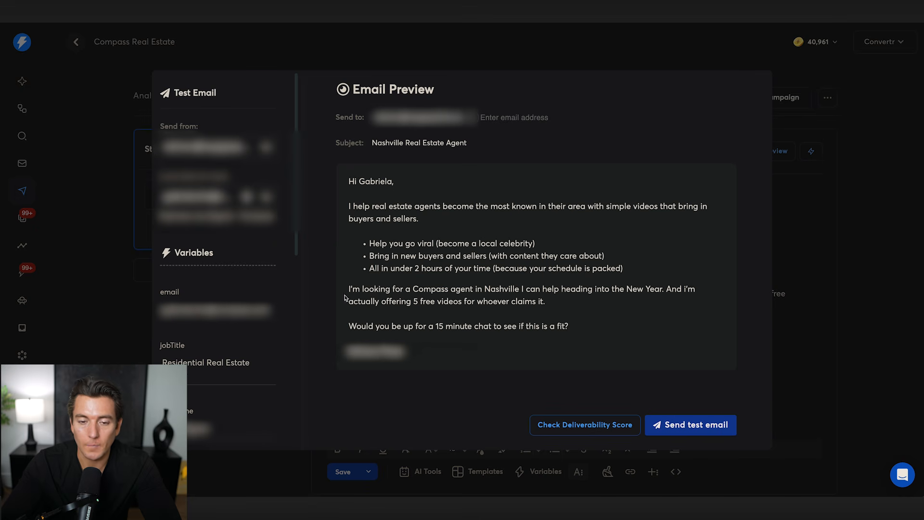
pyautogui.moveTo(350, 285); pyautogui.dragTo(608, 331)
pyautogui.click(419, 298)
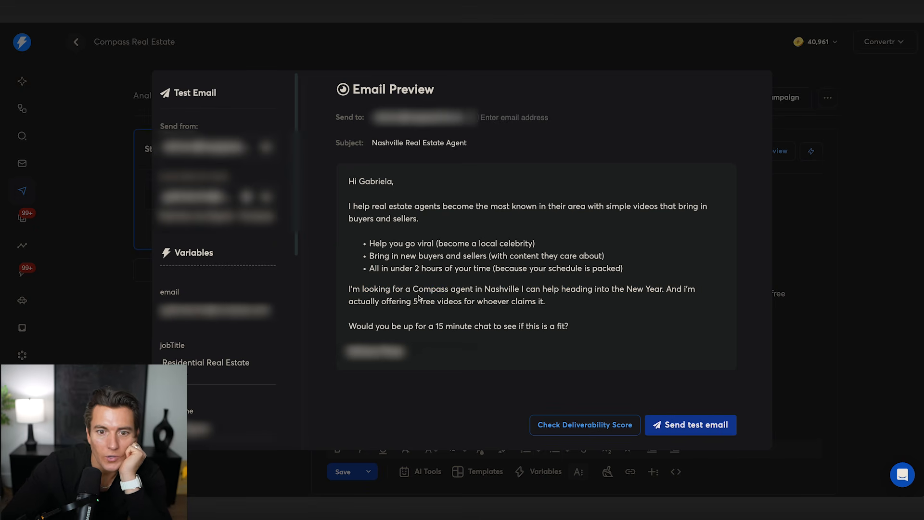
pyautogui.moveTo(413, 288); pyautogui.dragTo(515, 288)
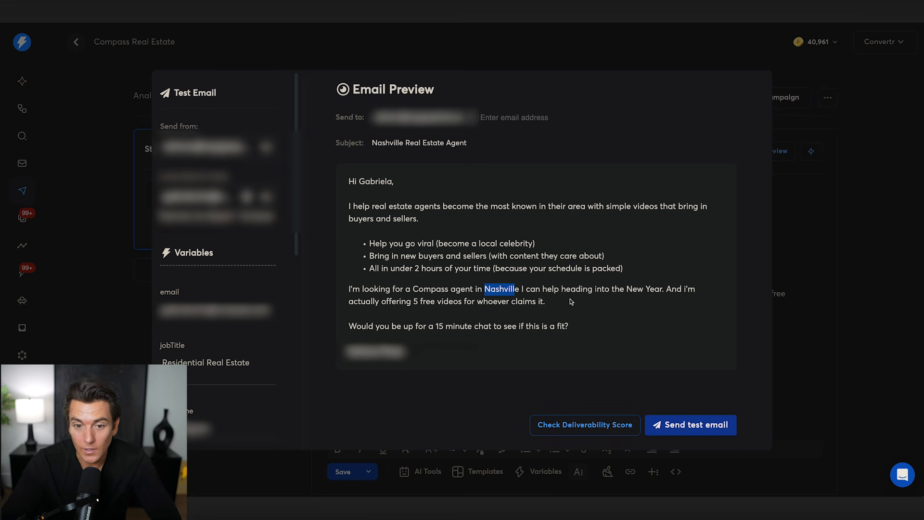
pyautogui.click(505, 299)
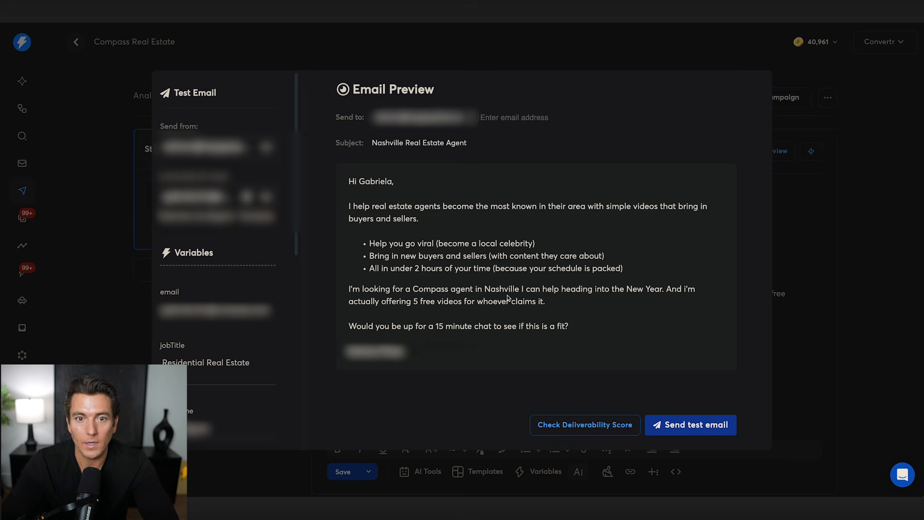
pyautogui.click(798, 321)
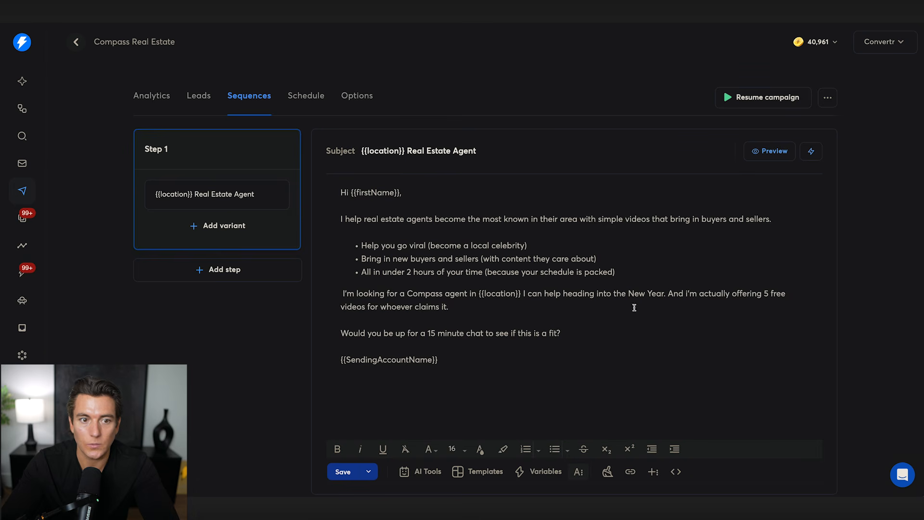
# Step: Add a second step to the sequence without a subject and start its body with "Hi {{firstName}}"
pyautogui.click(241, 271)
pyautogui.click(383, 153)
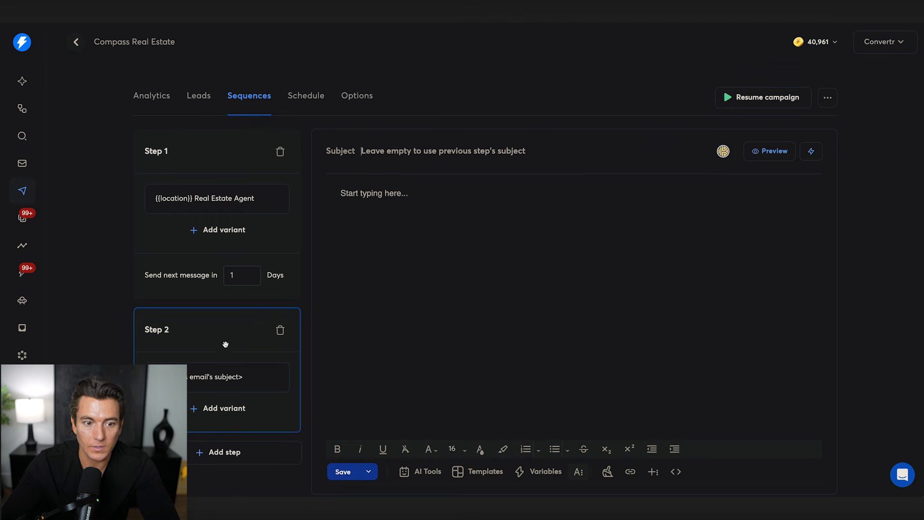
pyautogui.click(380, 218)
pyautogui.write('Hi {{')
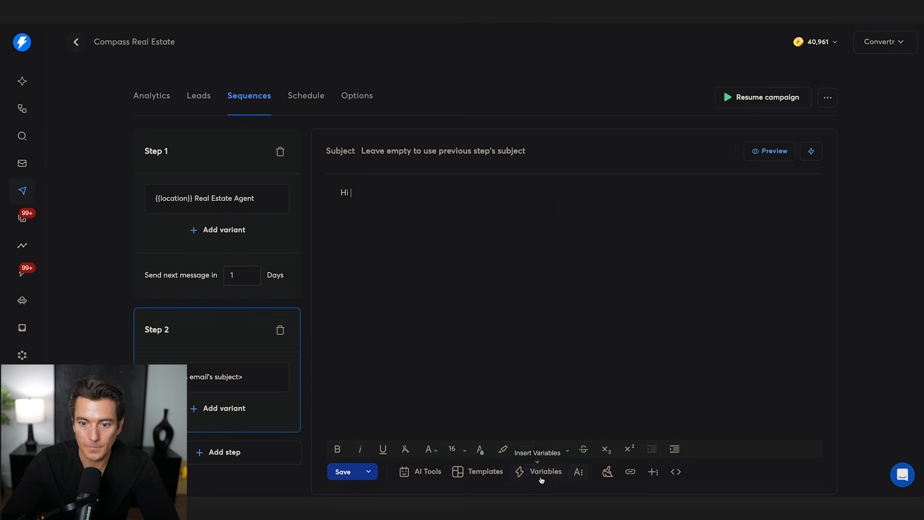
pyautogui.click(421, 209)
# Step: Continue the Step 2 greeting line with "- following up on my last email regarding helping you"
pyautogui.write('- foll')
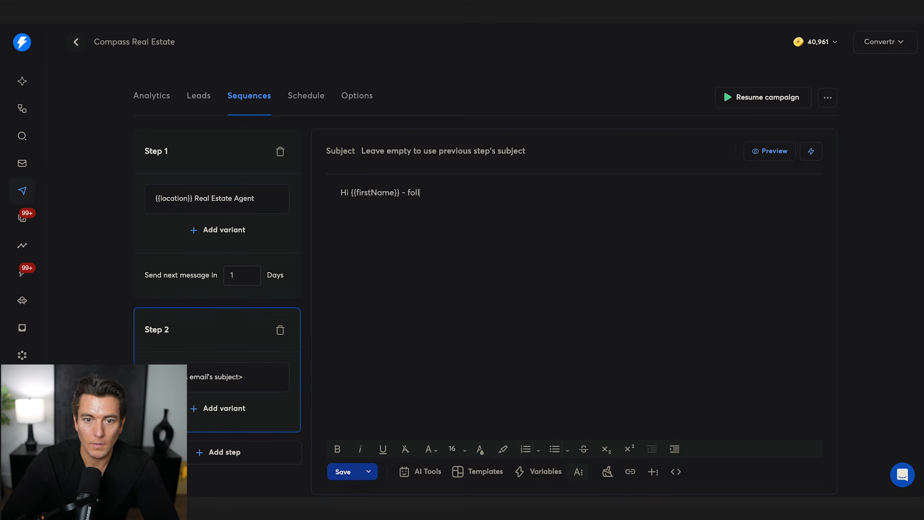
pyautogui.write('owing up on my last eamil')
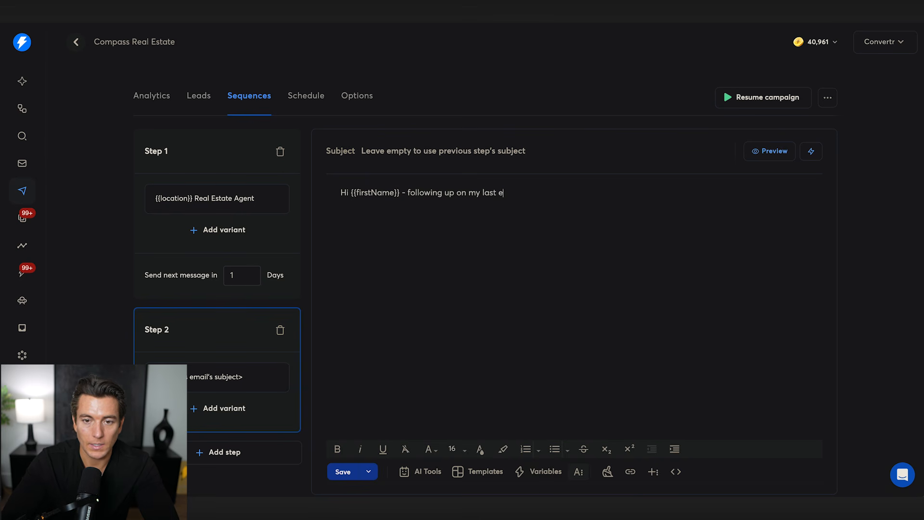
pyautogui.press('BackSpace')
pyautogui.write('mail regarding helping')
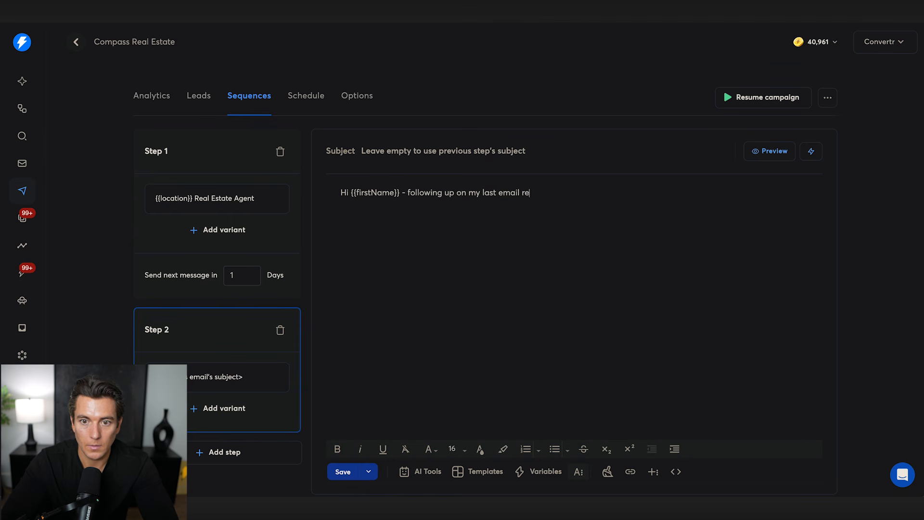
pyautogui.press('BackSpace')
pyautogui.press('BackSpace')
pyautogui.press('BackSpace')
pyautogui.press('BackSpace')
pyautogui.write('helping you')
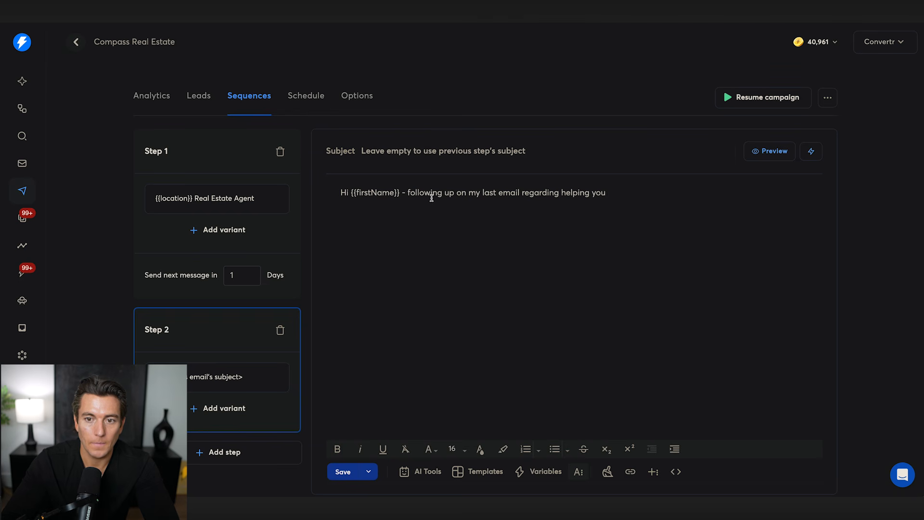
pyautogui.click(236, 229)
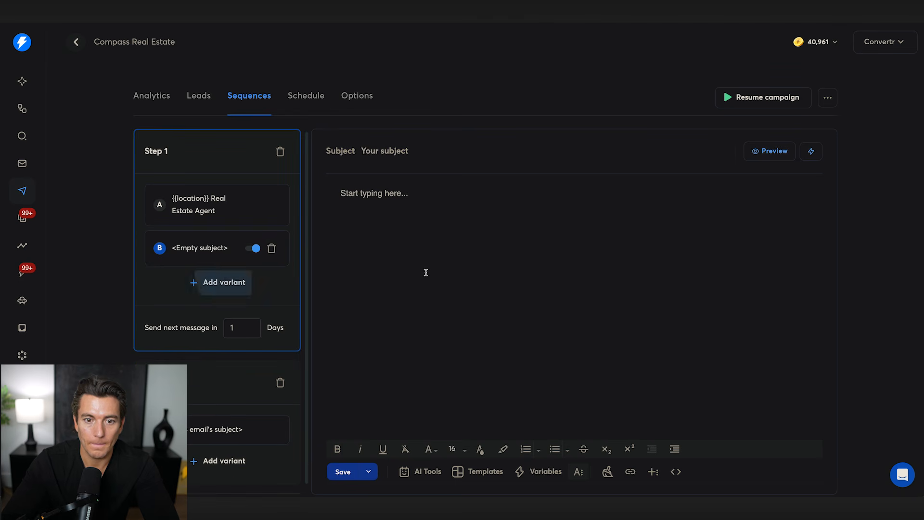
pyautogui.click(272, 248)
pyautogui.click(466, 282)
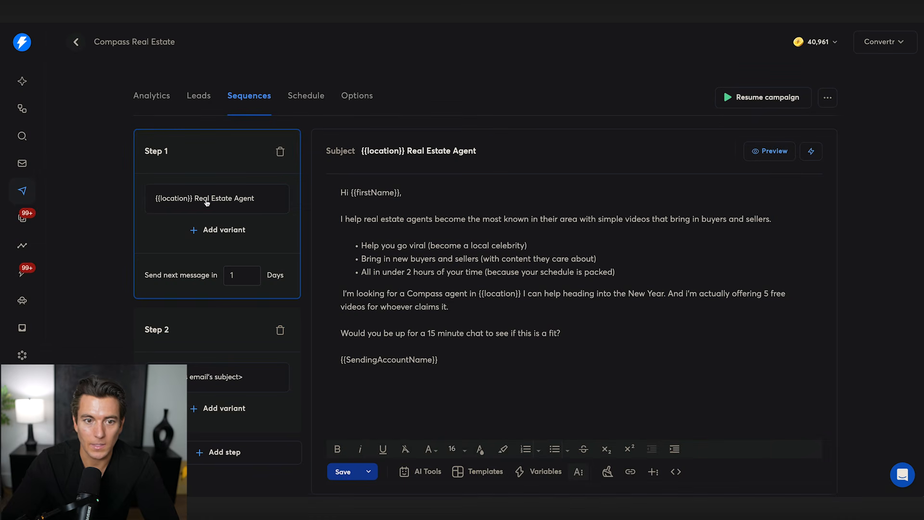
pyautogui.click(248, 322)
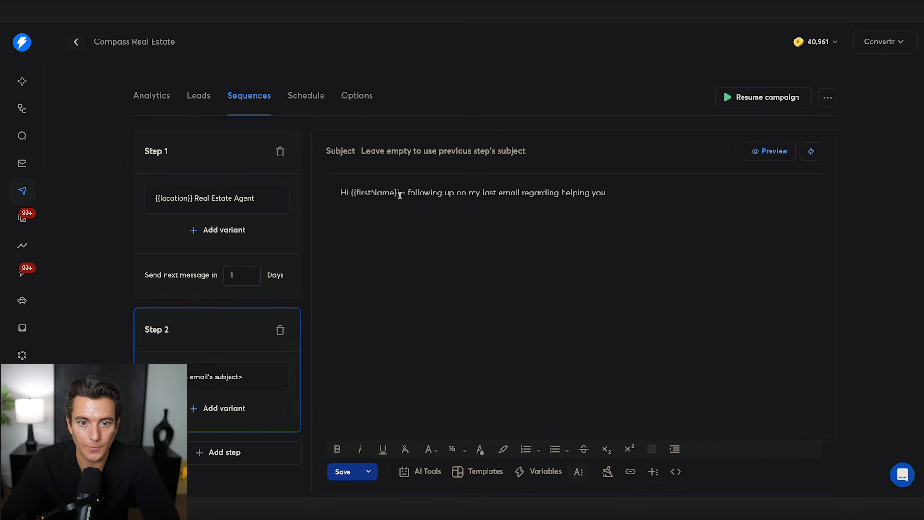
# Step: Complete the Step 2 opening sentence with "become the most known agent in the New Year."
pyautogui.click(601, 203)
pyautogui.write('become the most kno')
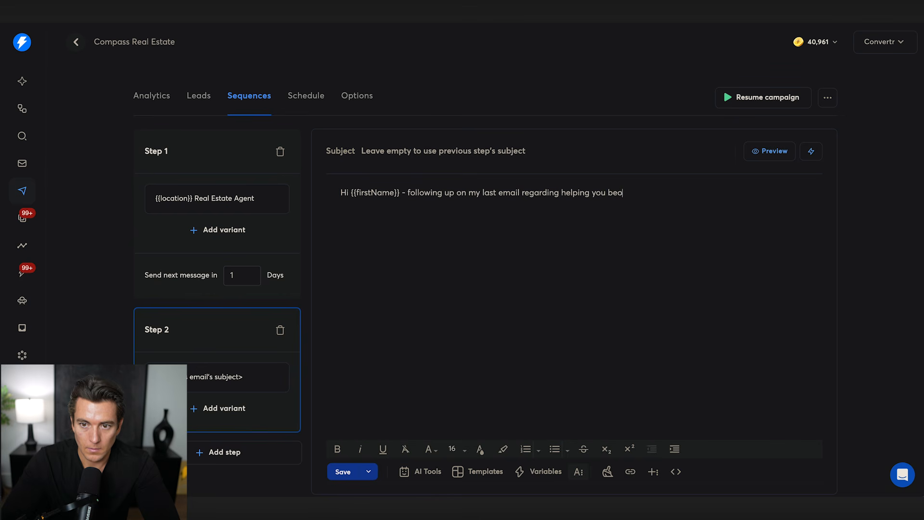
pyautogui.write('wn agent in the NE')
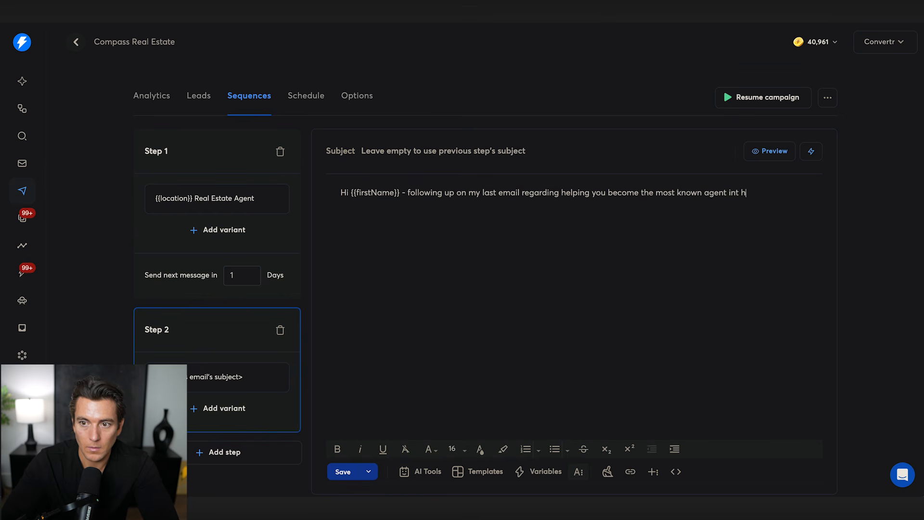
pyautogui.press('BackSpace')
pyautogui.write('ew Year.')
# Step: Start a second paragraph in the Step 2 email with "We've helped over 87 agents"
pyautogui.press('Return')
pyautogui.press('Return')
pyautogui.write("I'm t")
pyautogui.press('BackSpace')
pyautogui.press('BackSpace')
pyautogui.press('BackSpace')
pyautogui.press('BackSpace')
pyautogui.press('BackSpace')
pyautogui.write("We've helped over 1")
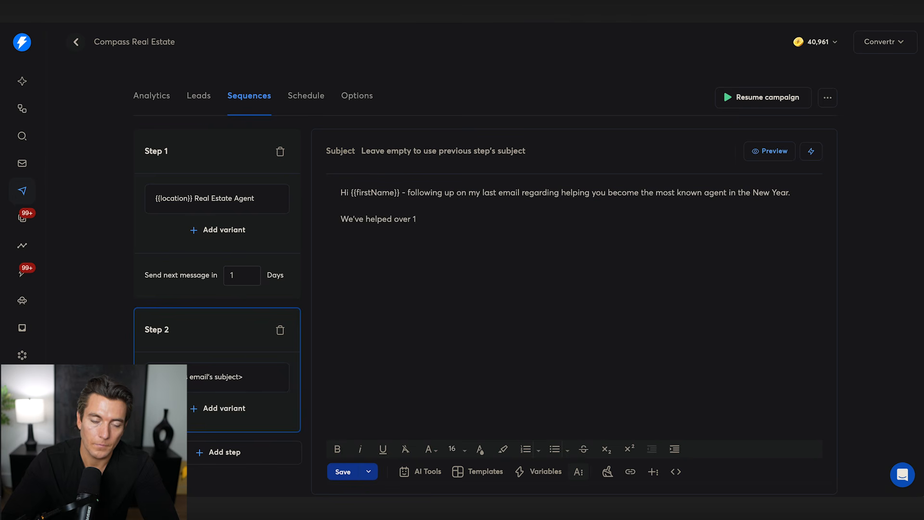
pyautogui.press('BackSpace')
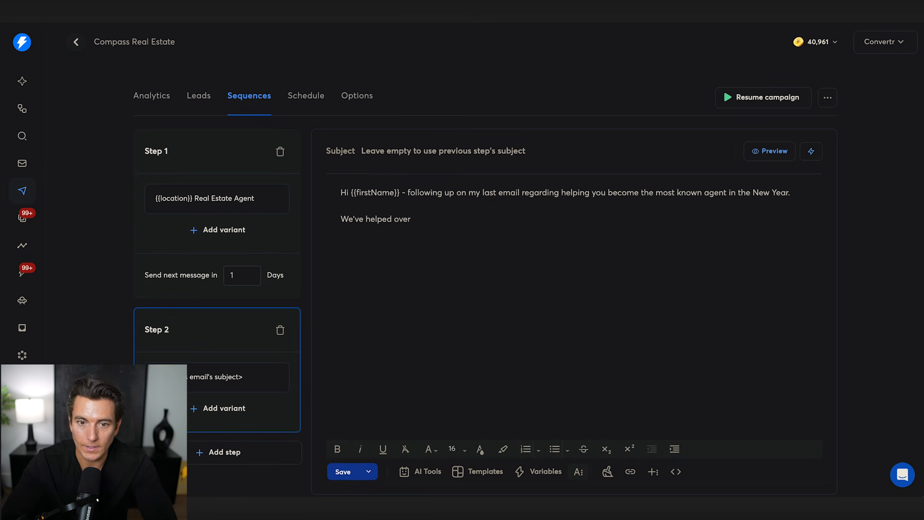
pyautogui.write('87 agents')
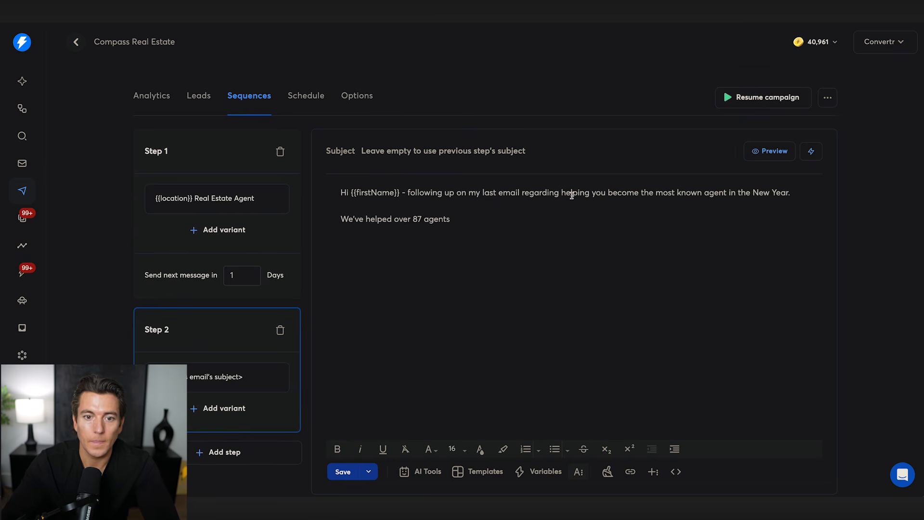
# Step: In ChatGPT, draft the prompt "help me with this copy:" followed by the copied Step 2 text, ending in "[insert desired outcomes]"
pyautogui.hotkey('ctrl', 'a')
pyautogui.hotkey('ctrl', 'c')
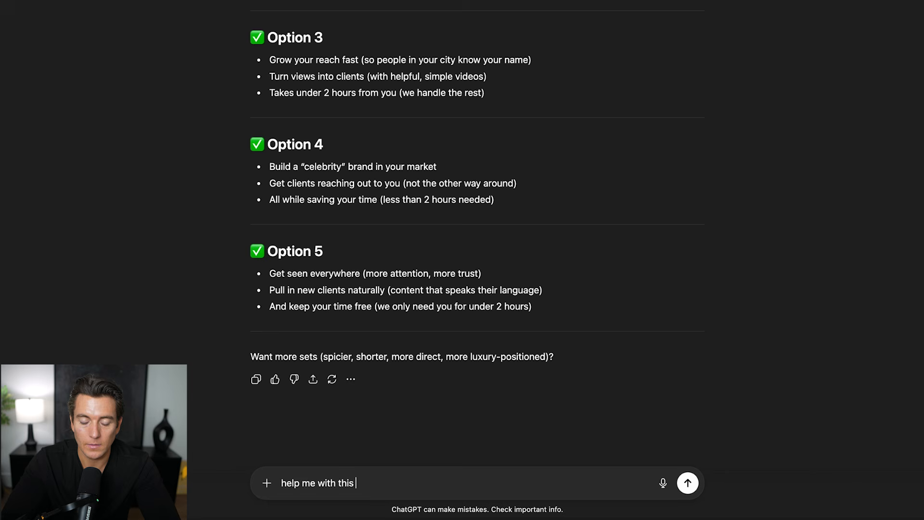
pyautogui.write('copy:')
pyautogui.hotkey('ctrl', 'v')
pyautogui.hotkey('shift', 'Return')
pyautogui.press('BackSpace')
pyautogui.write('[insert desired outcomes')
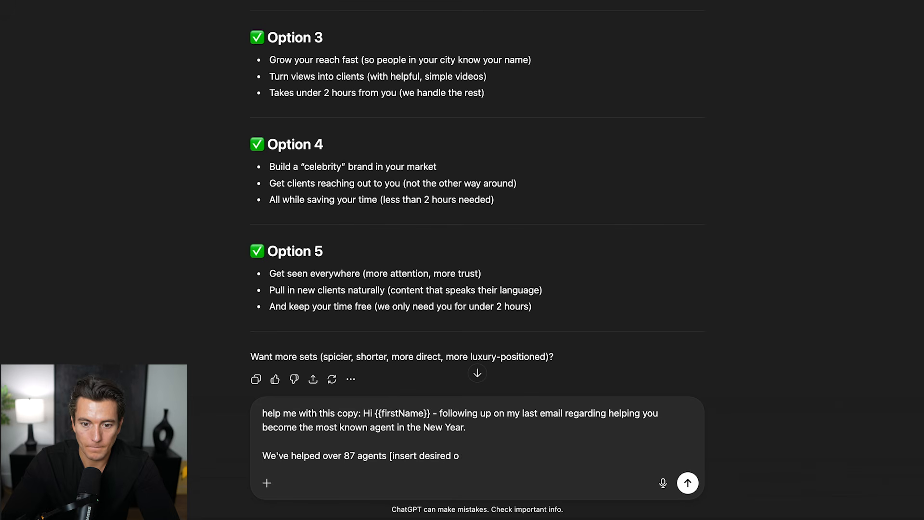
pyautogui.write(']')
# Step: Add the instruction "make it short" below the pasted copy and send the prompt
pyautogui.hotkey('shift', 'Return')
pyautogui.hotkey('shift', 'Return')
pyautogui.write('make it short')
pyautogui.press('Return')
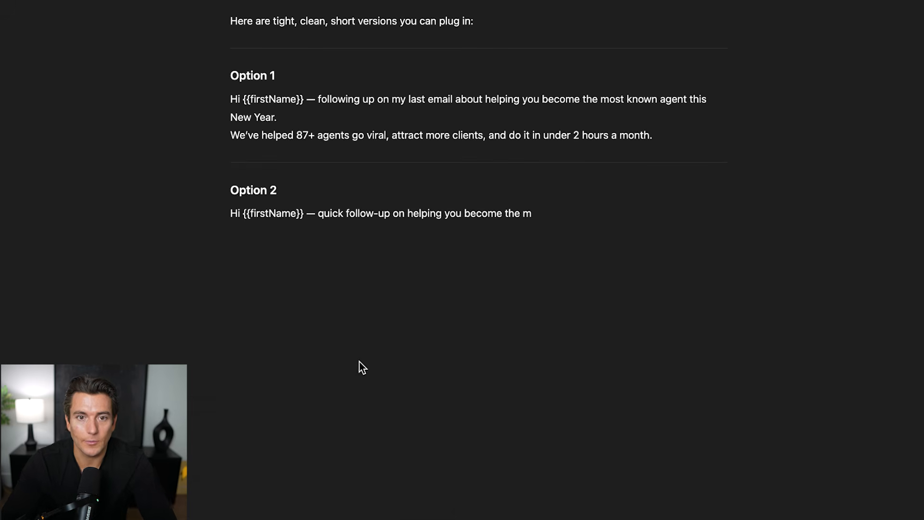
# Step: Back in Instantly, complete the second paragraph: "We've helped over 87+ agents go viral, attract new clients, all in under 2 hours per month."
pyautogui.tripleClick(358, 82)
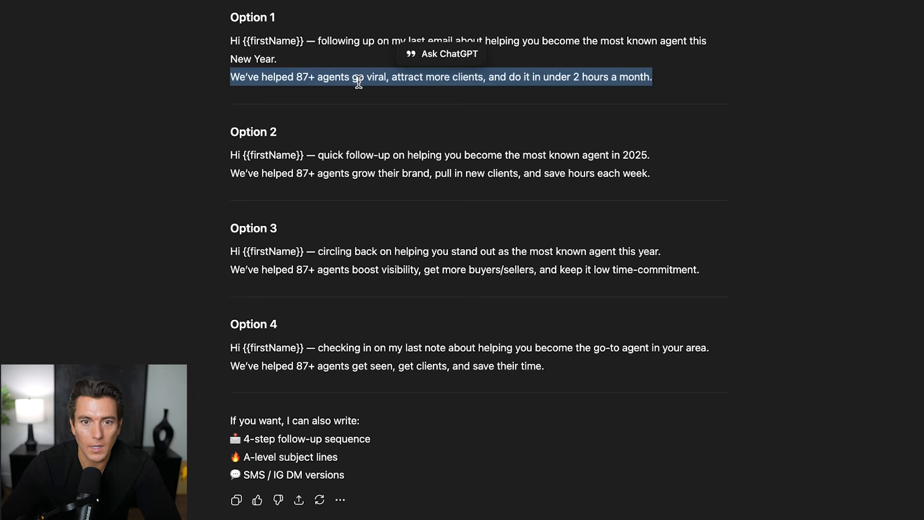
pyautogui.click(358, 82)
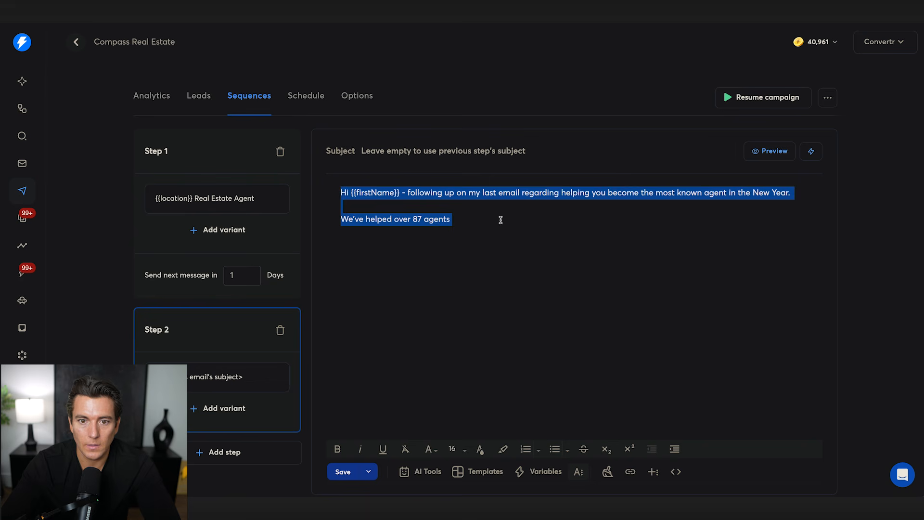
pyautogui.click(501, 220)
pyautogui.write('go')
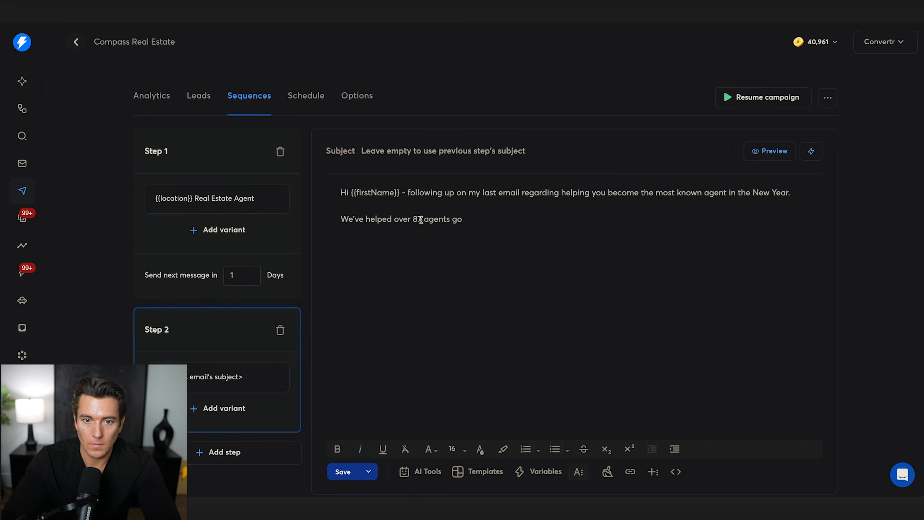
pyautogui.write(' viral, attract new clients and')
pyautogui.press('BackSpace')
pyautogui.press('BackSpace')
pyautogui.press('BackSpace')
pyautogui.write('all in under 2 hours per month fr')
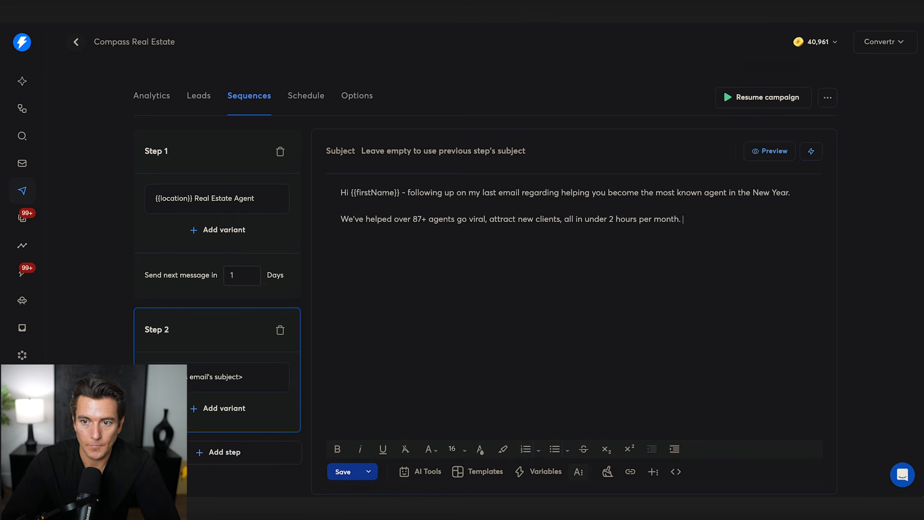
pyautogui.press('Return')
pyautogui.press('Return')
pyautogui.write("I'd love to")
pyautogui.press('BackSpace')
pyautogui.press('BackSpace')
pyautogui.press('BackSpace')
pyautogui.press('BackSpace')
pyautogui.press('BackSpace')
pyautogui.press('BackSpace')
pyautogui.press('BackSpace')
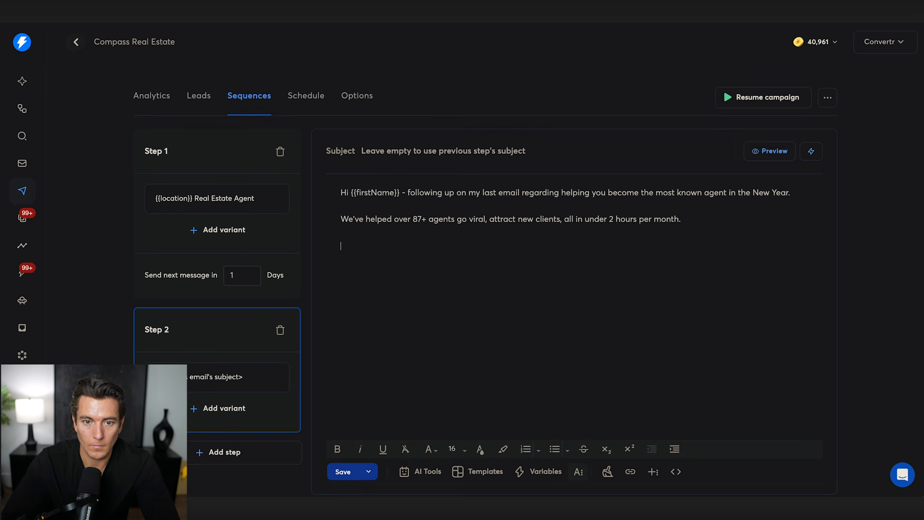
# Step: Replace "the New Year" in the Step 2 opening sentence with the {{location}} variable
pyautogui.click(735, 193)
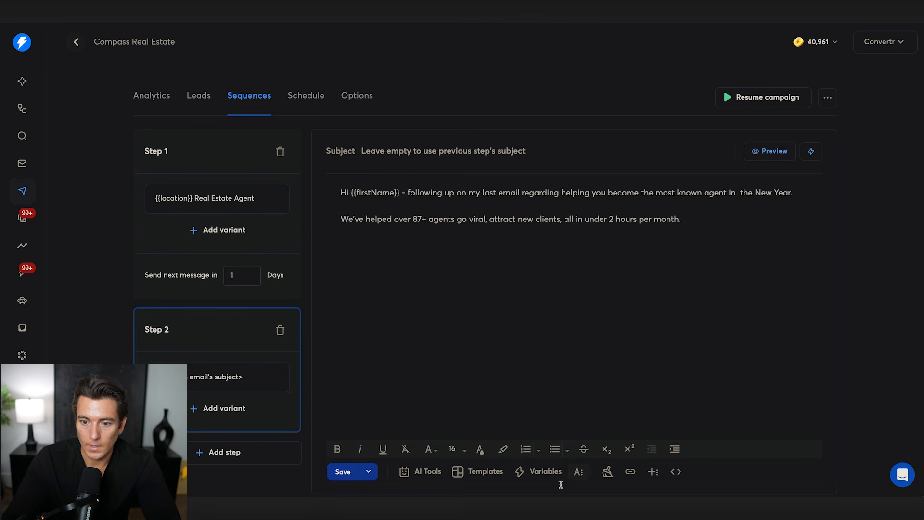
pyautogui.click(532, 471)
pyautogui.scroll(-1, 583, 321)
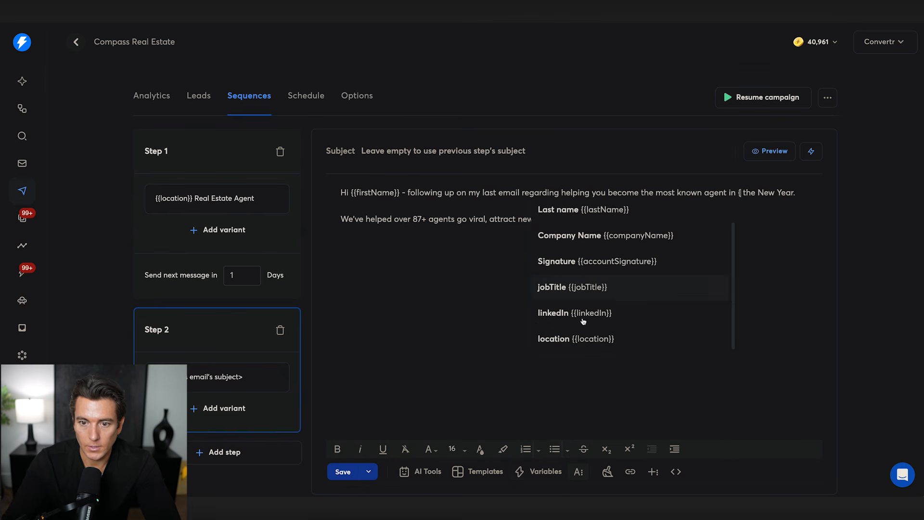
pyautogui.click(601, 340)
pyautogui.press('BackSpace')
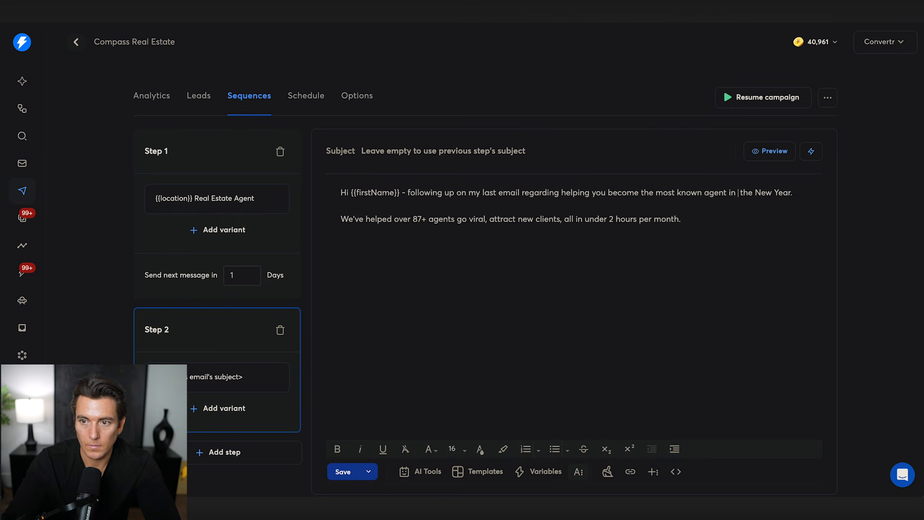
pyautogui.click(546, 471)
pyautogui.click(580, 336)
pyautogui.press('BackSpace')
pyautogui.hotkey('ctrl', 'shift', 'Right')
pyautogui.hotkey('ctrl', 'shift', 'Right')
pyautogui.hotkey('ctrl', 'shift', 'Right')
pyautogui.press('BackSpace')
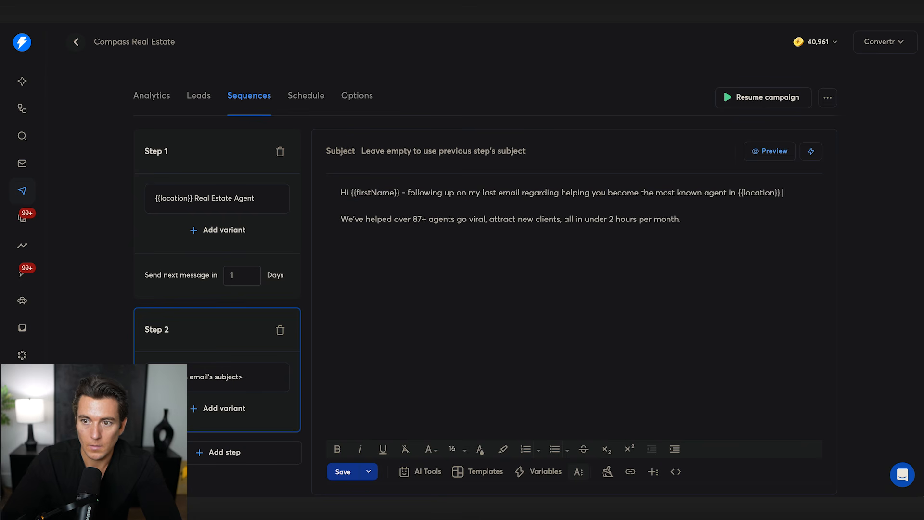
# Step: Write the third paragraph: "I'm looking for just one agent I can help in {{location}} and think you may be a good candidate."
pyautogui.click(466, 240)
pyautogui.write("I'm Il")
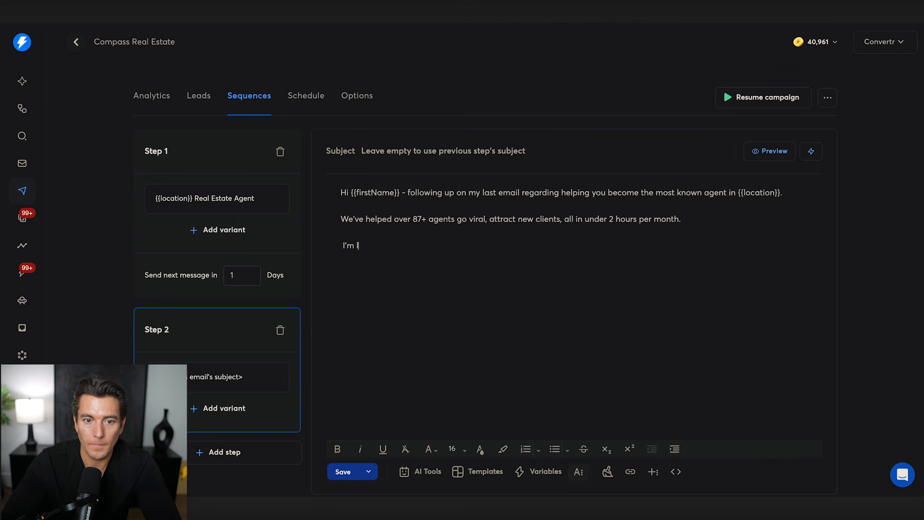
pyautogui.write('ooking for ')
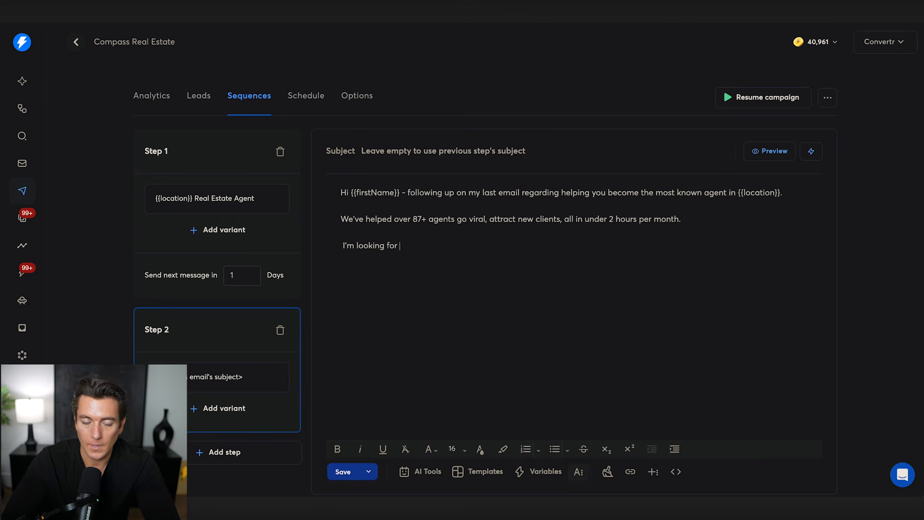
pyautogui.write('just one agent i')
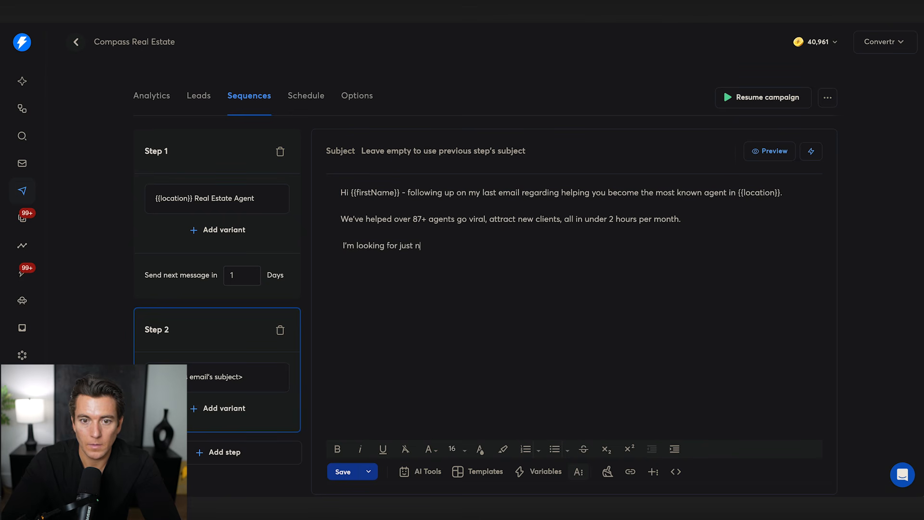
pyautogui.write(' can help in')
pyautogui.click(543, 471)
pyautogui.scroll(-1, 554, 381)
pyautogui.click(553, 388)
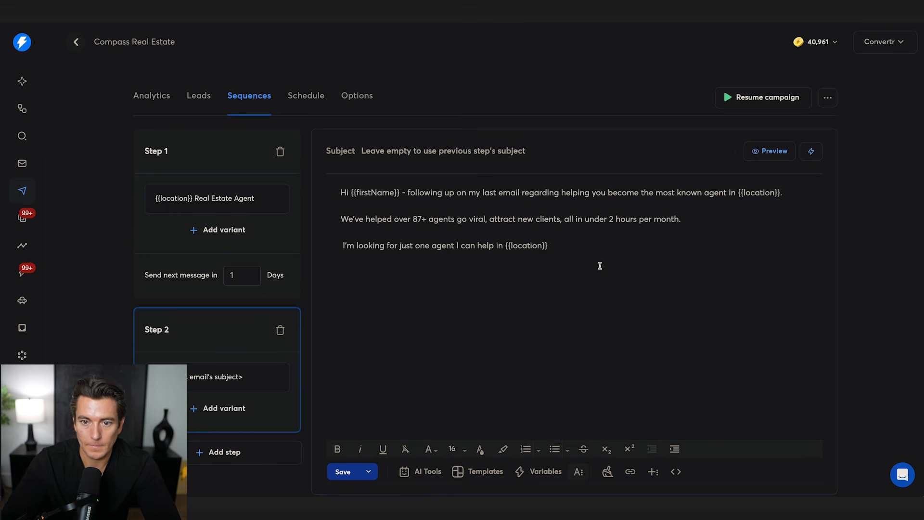
pyautogui.write('and think you ma')
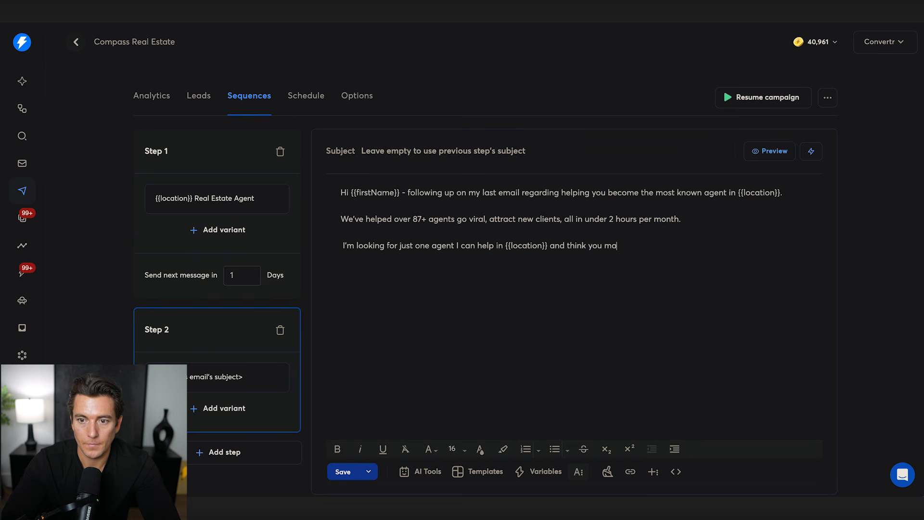
pyautogui.write('y be a good candidate.')
# Step: Add the closing lines "Are you open for a quick call?" and "Just reply yes and i'll shoot over my availability."
pyautogui.press('Return')
pyautogui.write('Are you open to')
pyautogui.press('BackSpace')
pyautogui.press('BackSpace')
pyautogui.press('BackSpace')
pyautogui.press('BackSpace')
pyautogui.press('BackSpace')
pyautogui.write('en for a quick call ? ')
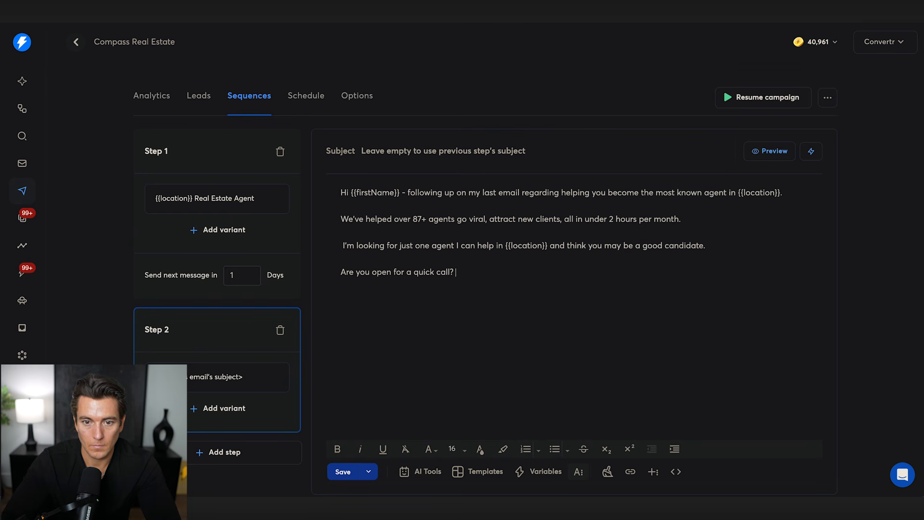
pyautogui.write("Just reply yes and 'i")
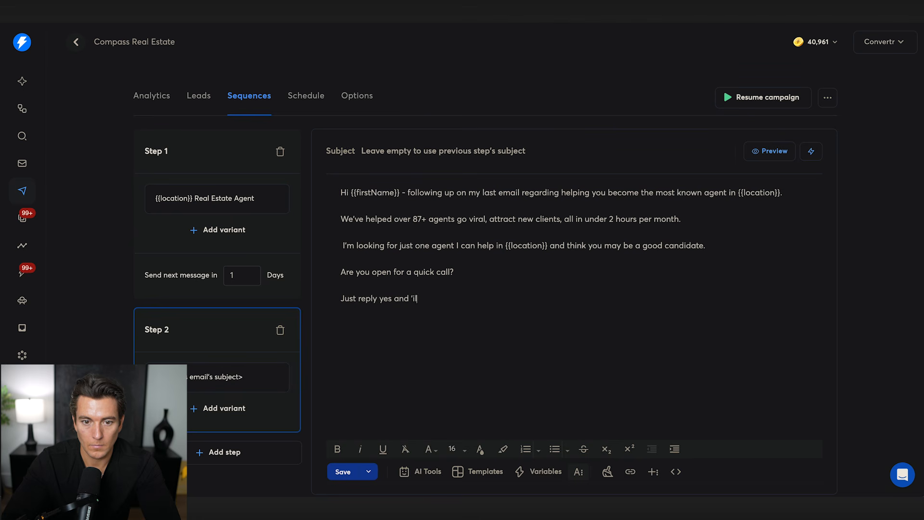
pyautogui.write("'ll shoot over my availability.")
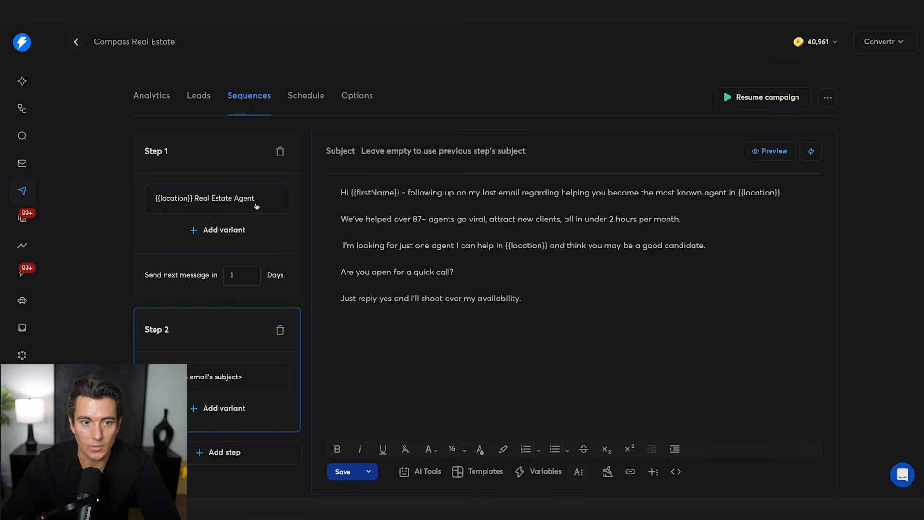
# Step: Copy the {{SendingAccountName}} sign-off from the Step 1 email to the end of the Step 2 email
pyautogui.click(240, 173)
pyautogui.moveTo(438, 361); pyautogui.dragTo(330, 355)
pyautogui.hotkey('ctrl', 'c')
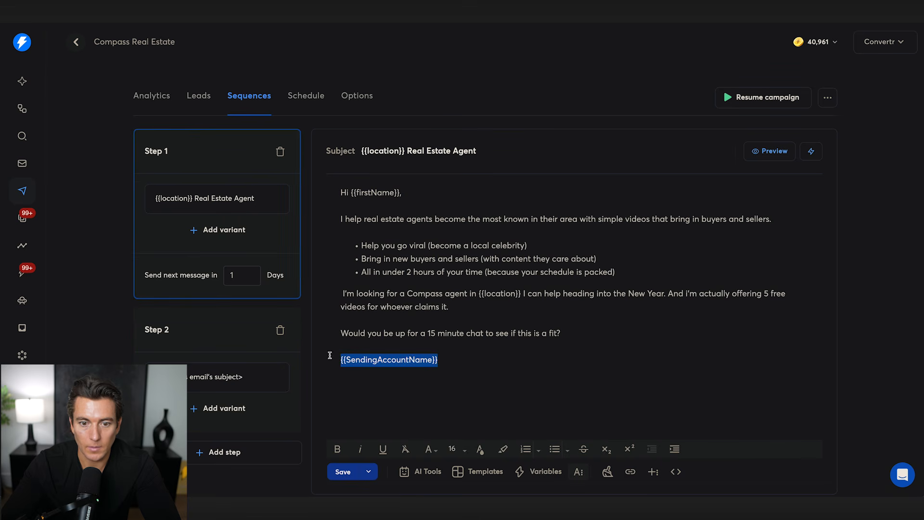
pyautogui.click(176, 339)
pyautogui.press('Return')
pyautogui.hotkey('ctrl', 'v')
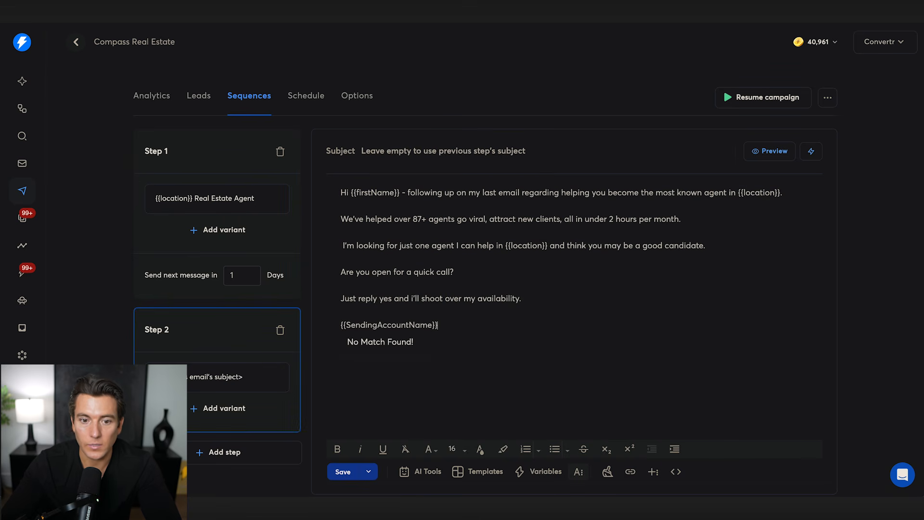
# Step: Make the word "yes" in the reply line bold and underlined
pyautogui.click(482, 307)
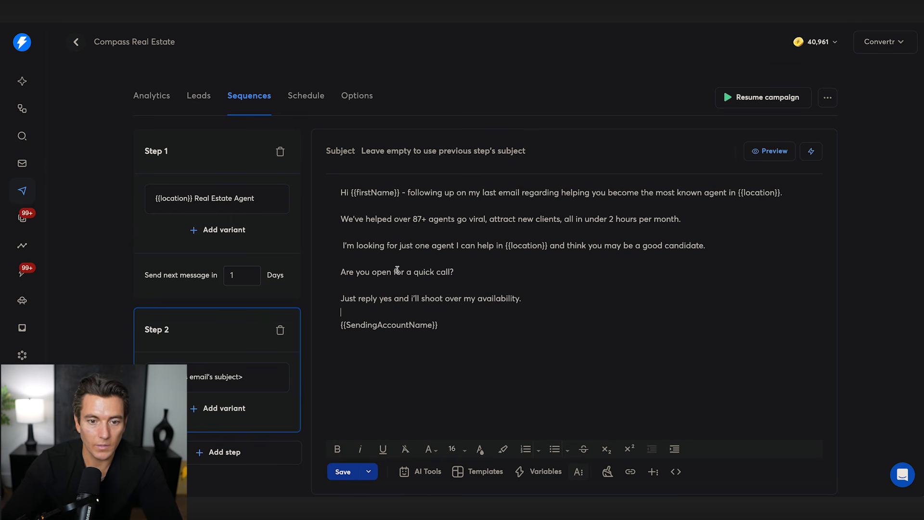
pyautogui.moveTo(370, 299); pyautogui.dragTo(521, 299)
pyautogui.click(522, 299)
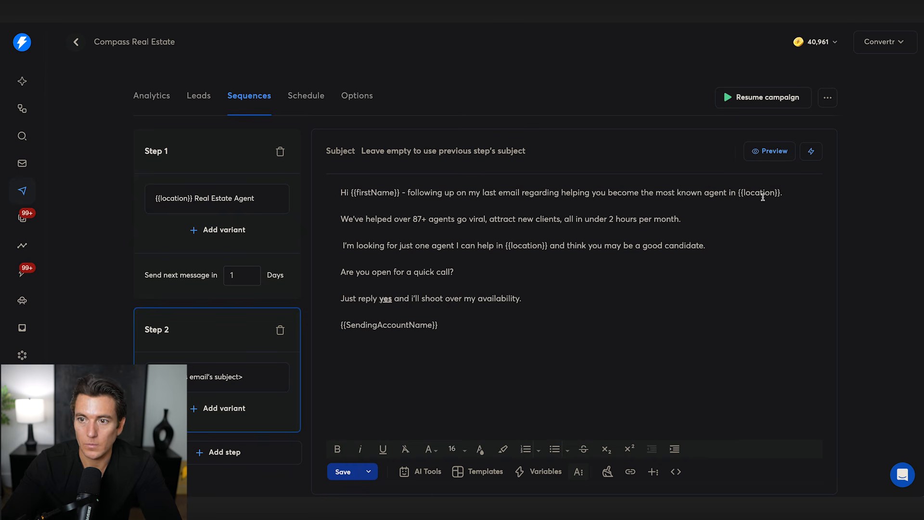
# Step: Preview the Step 2 email with a lead's data filled into the variables
pyautogui.click(769, 154)
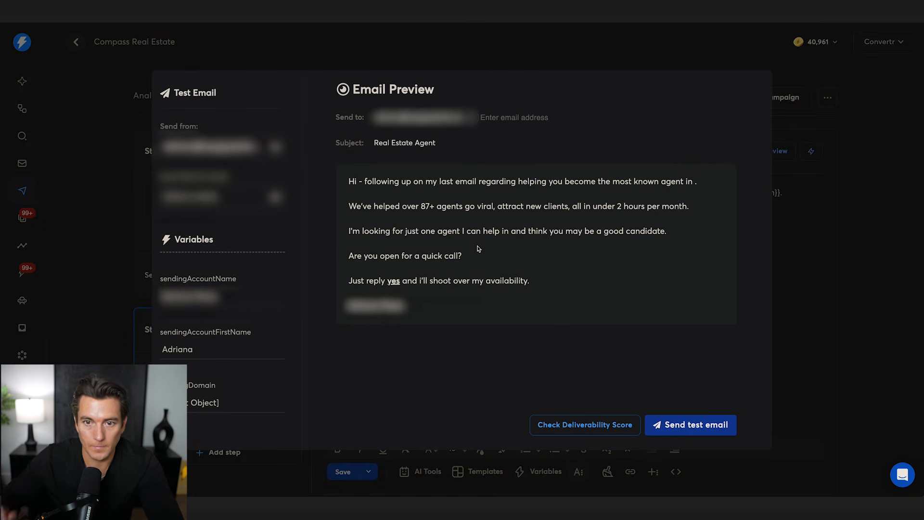
pyautogui.click(243, 199)
pyautogui.click(256, 347)
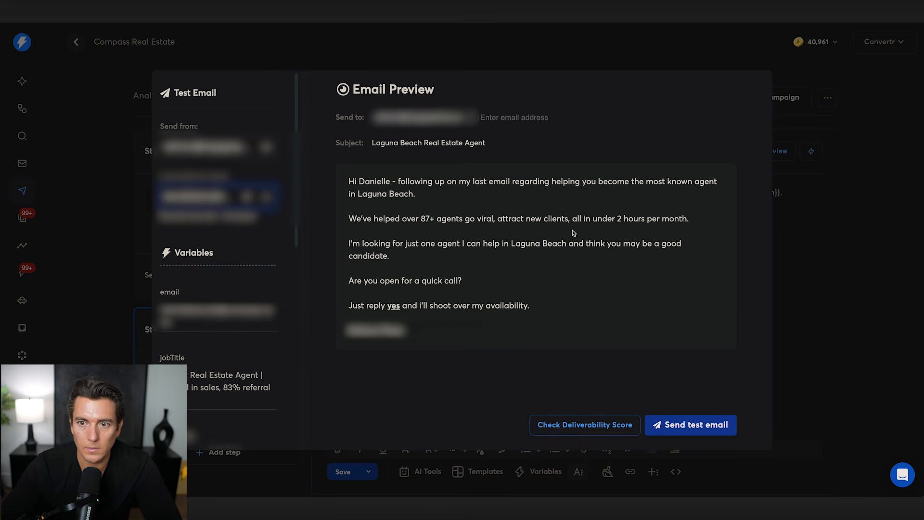
pyautogui.click(849, 320)
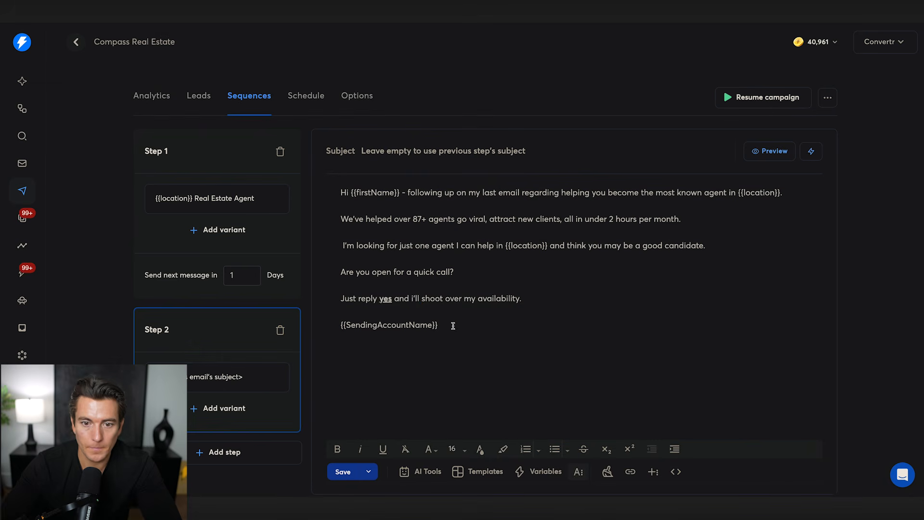
# Step: Delete the "Just reply yes" line and extend the question to "Are you open for a quick call on this?"
pyautogui.tripleClick(415, 295)
pyautogui.press('BackSpace')
pyautogui.press('BackSpace')
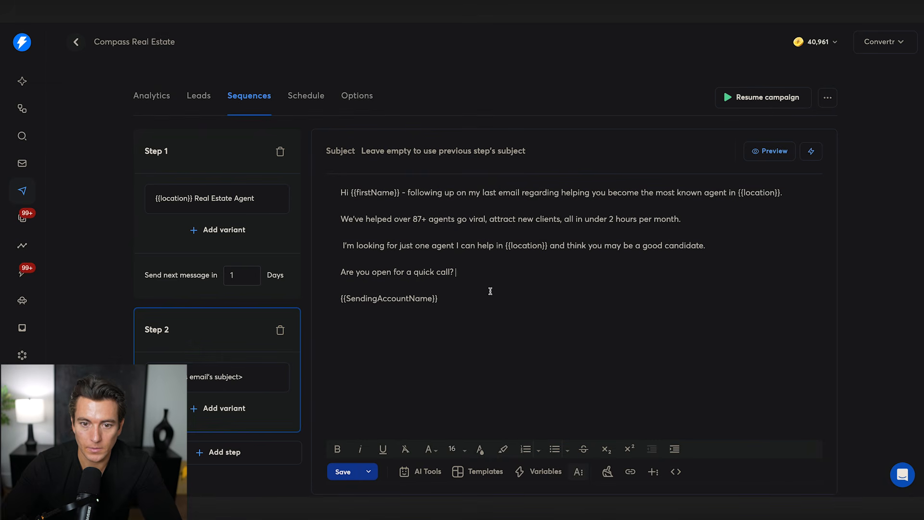
pyautogui.click(453, 273)
pyautogui.write('on this')
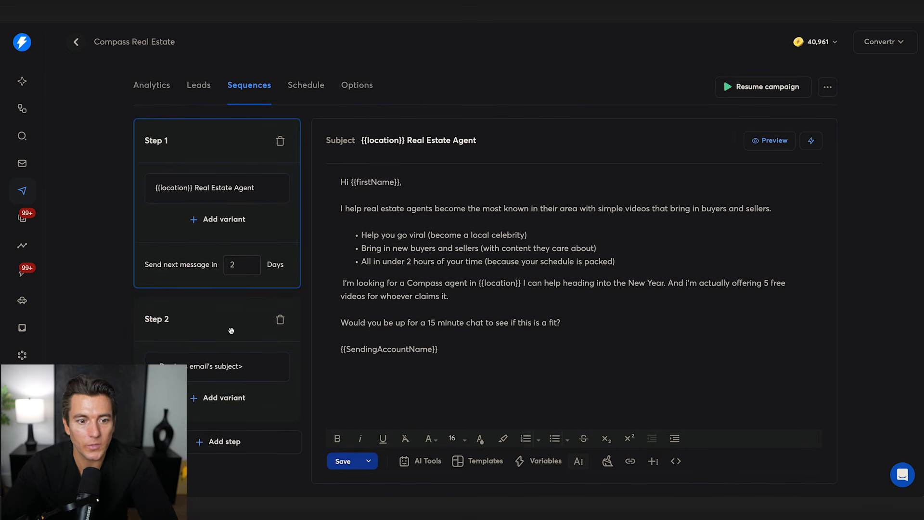
# Step: Add a third step with body "Last touch base here - talking to a few agents in {{location}} and wanted to float this one more time."
pyautogui.click(231, 328)
pyautogui.click(236, 443)
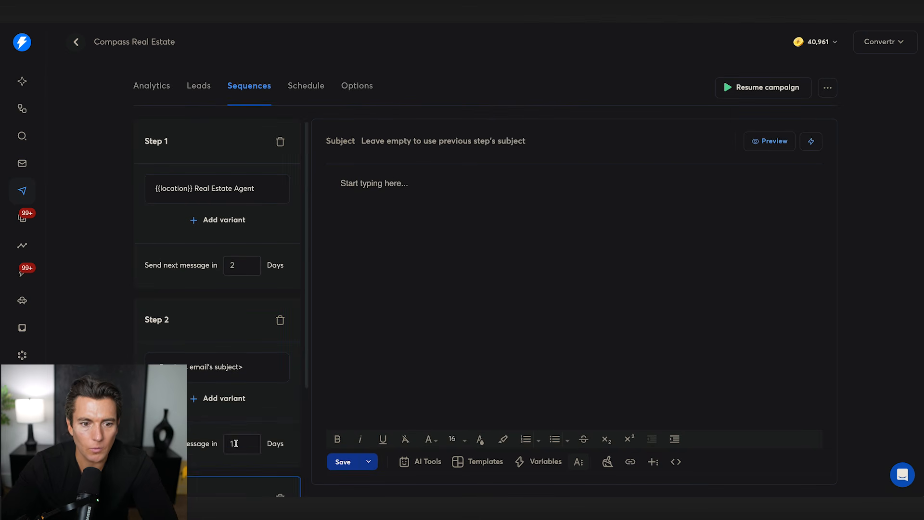
pyautogui.write('Last touch base here - talking to a few agnet in')
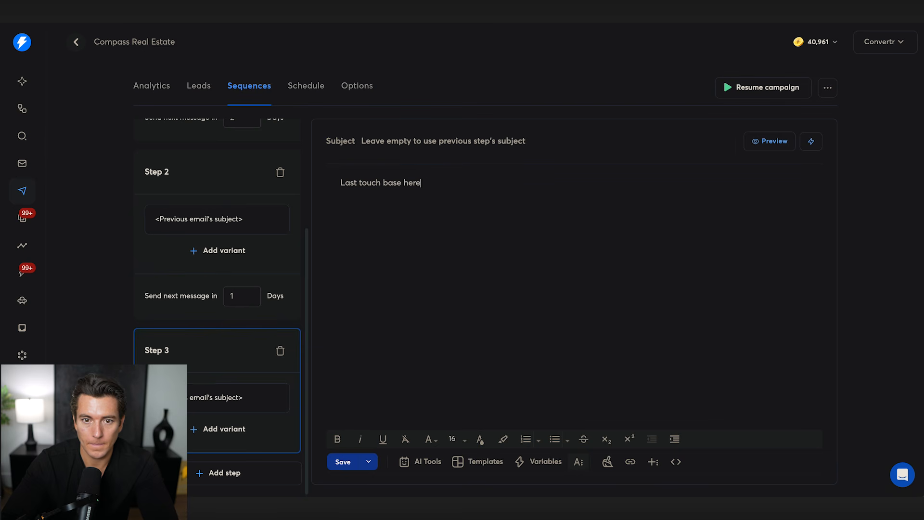
pyautogui.click(550, 461)
pyautogui.scroll(-1, 596, 277)
pyautogui.click(588, 330)
pyautogui.write('and wanted to float this one more time.')
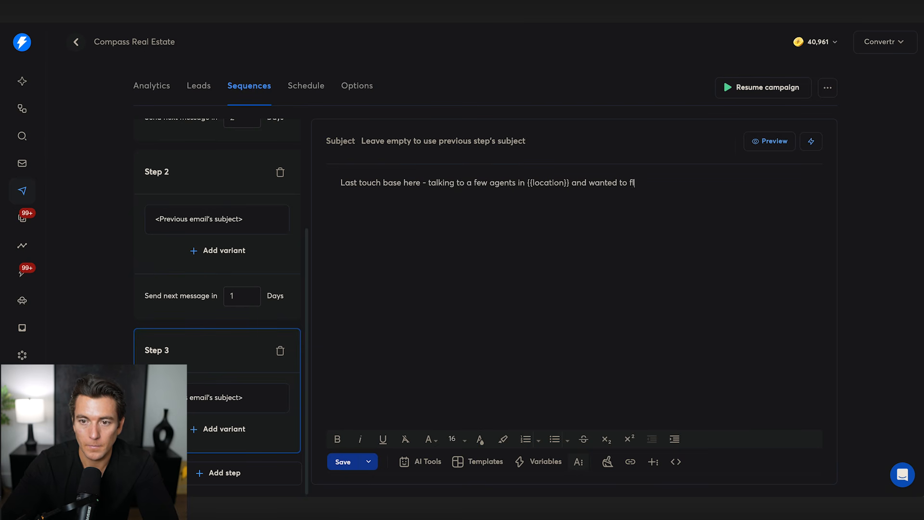
# Step: Add a second Step 3 paragraph: "Let me know if you're up for a convo to help you own the market on social media in 2026"
pyautogui.press('Return')
pyautogui.write("Let me know if you're up for a convo ")
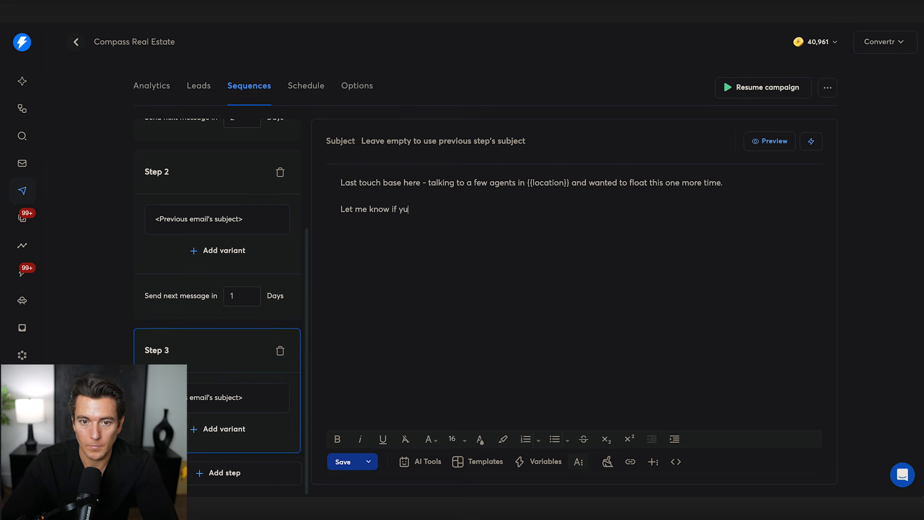
pyautogui.write('to help you own the market on lin')
pyautogui.press('BackSpace')
pyautogui.press('BackSpace')
pyautogui.press('BackSpace')
pyautogui.press('BackSpace')
pyautogui.write('socail m')
pyautogui.write('al media in 2026')
pyautogui.press('ctrl+super+space')
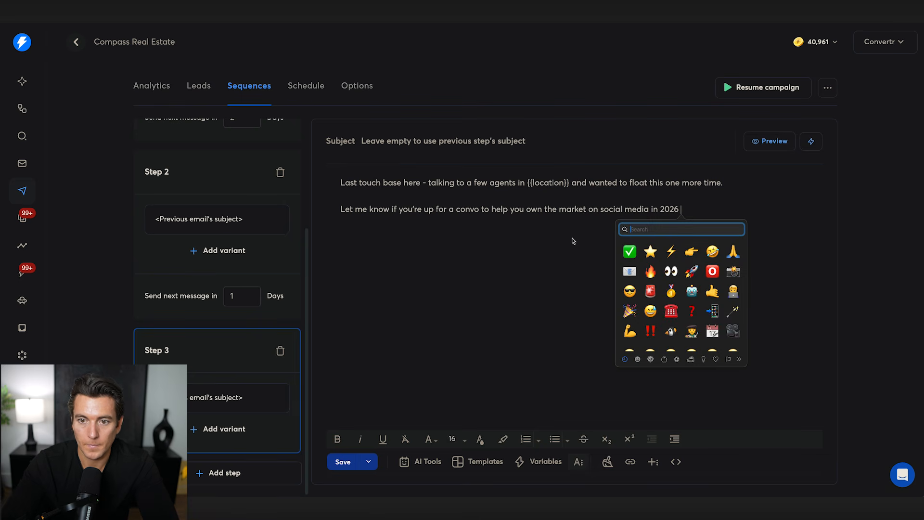
pyautogui.click(687, 208)
# Step: Copy the {{SendingAccountName}} sign-off from Step 2 to the end of the Step 3 email and preview it with a lead's data
pyautogui.click(182, 236)
pyautogui.moveTo(441, 288); pyautogui.dragTo(332, 288)
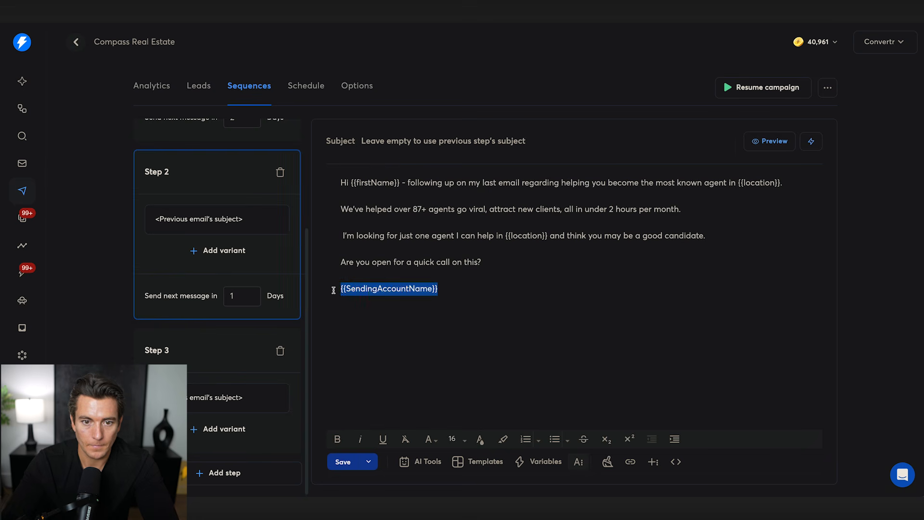
pyautogui.hotkey('ctrl', 'c')
pyautogui.click(204, 350)
pyautogui.hotkey('ctrl', 'v')
pyautogui.moveTo(683, 209); pyautogui.dragTo(341, 183)
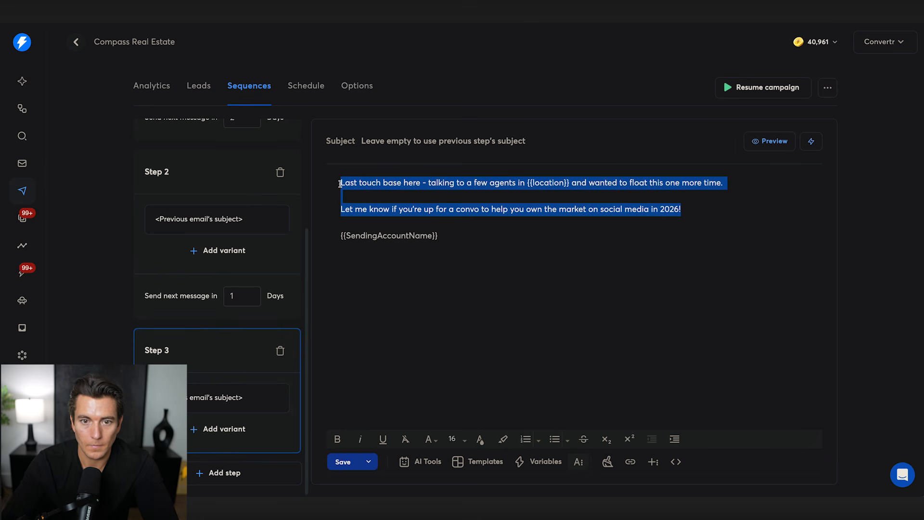
pyautogui.click(422, 198)
pyautogui.click(769, 141)
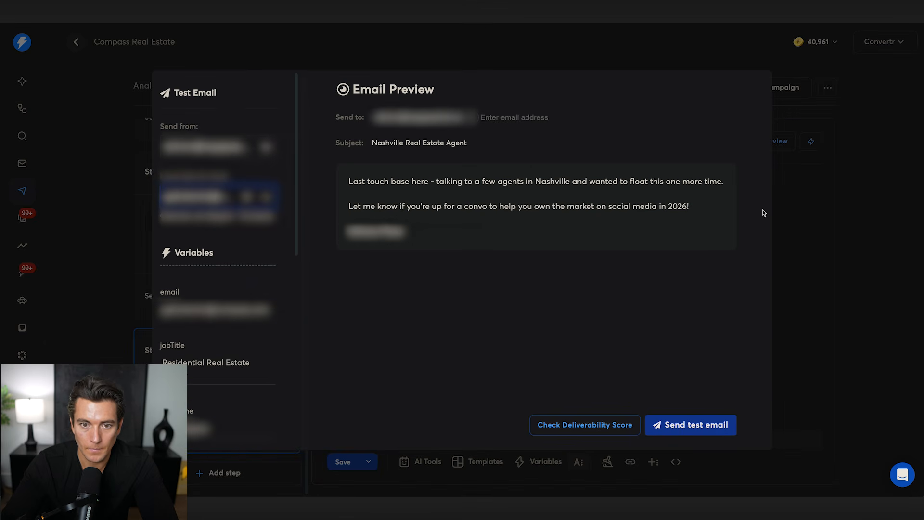
pyautogui.press('Escape')
# Step: Add the line "Otherwise - best of luck :)" above the sign-off in the Step 3 email and preview the result
pyautogui.click(763, 224)
pyautogui.press('Return')
pyautogui.write('Otherwise - best of luck :)')
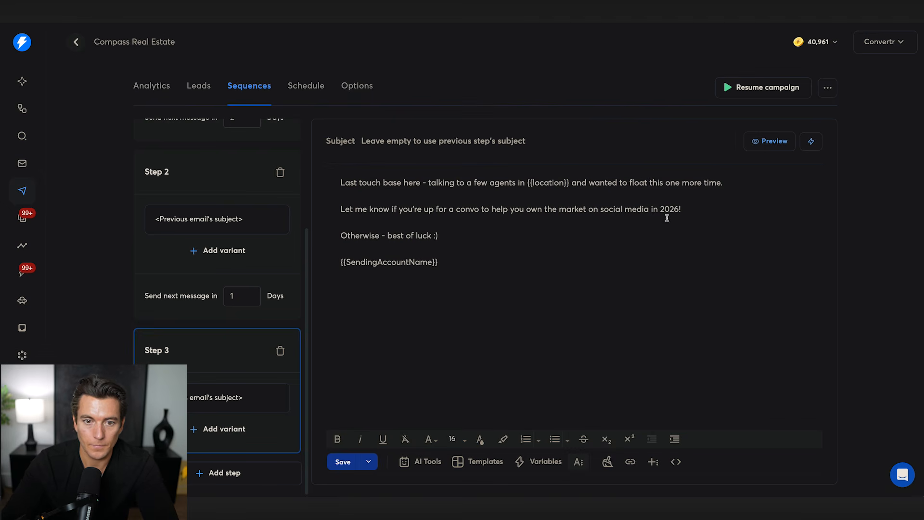
pyautogui.click(765, 141)
pyautogui.click(832, 307)
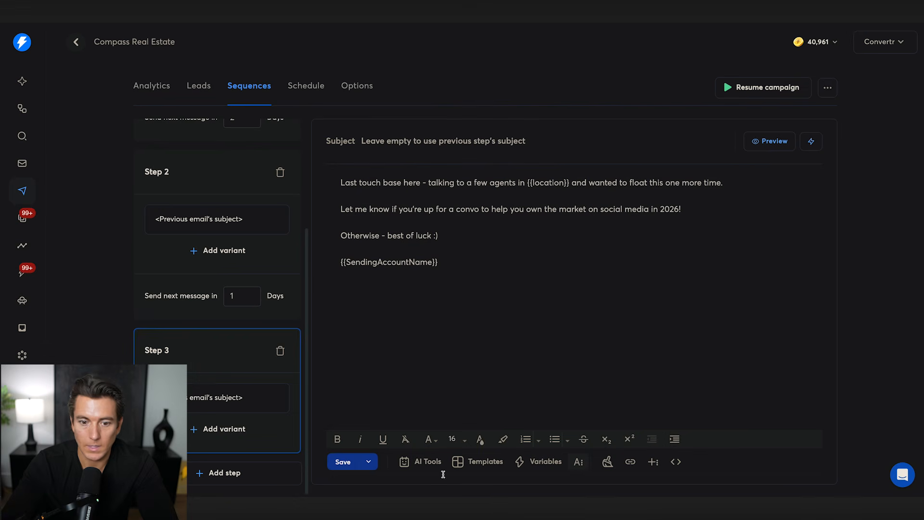
# Step: Set the wait between Step 2 and Step 3 to 2 days
pyautogui.click(241, 296)
pyautogui.press('BackSpace')
pyautogui.write('2')
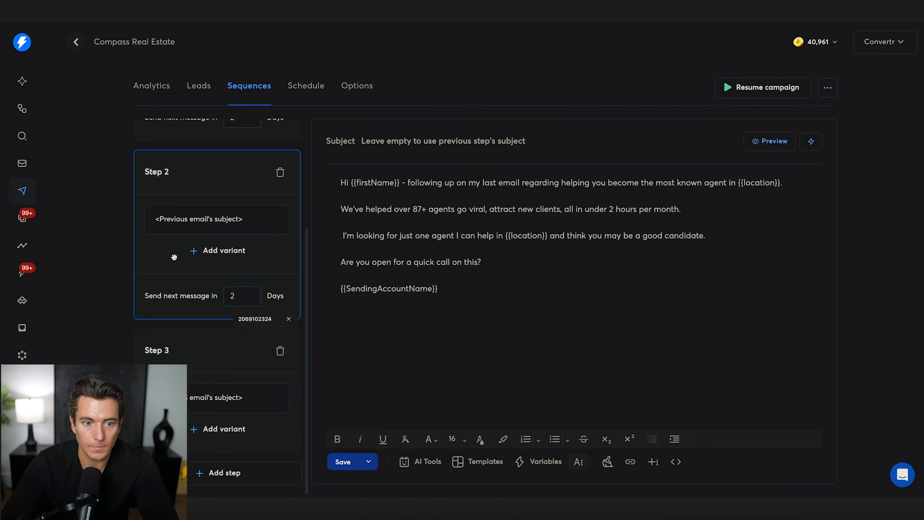
# Step: Change the Step 1 email subject to "Idea for {{firstName}}"
pyautogui.scroll(4, 174, 257)
pyautogui.click(186, 165)
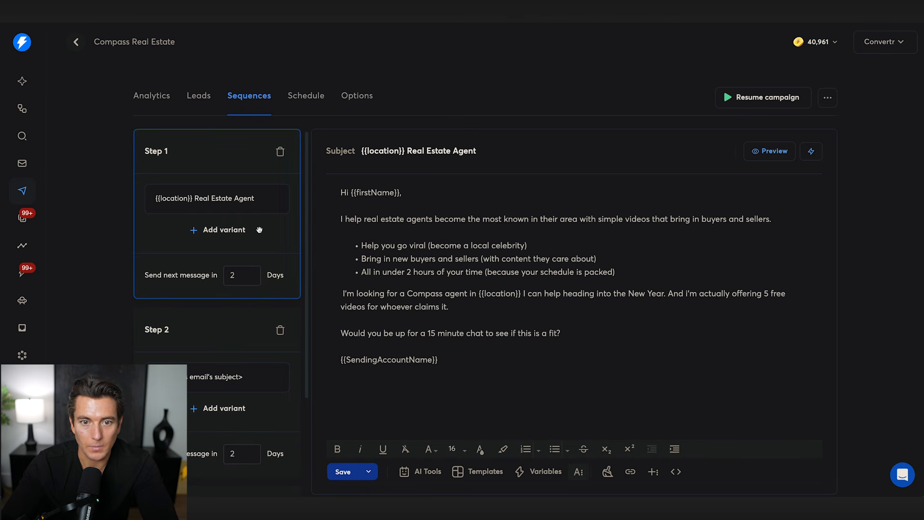
pyautogui.tripleClick(418, 151)
pyautogui.write('I')
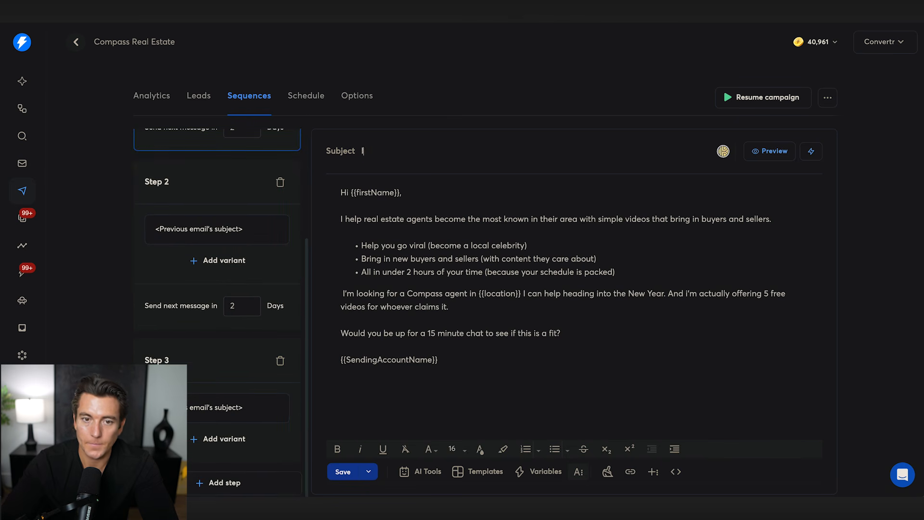
pyautogui.write('dea for')
pyautogui.click(811, 151)
pyautogui.click(689, 197)
# Step: Preview the Step 1 email with a lead's data and save the campaign
pyautogui.click(771, 151)
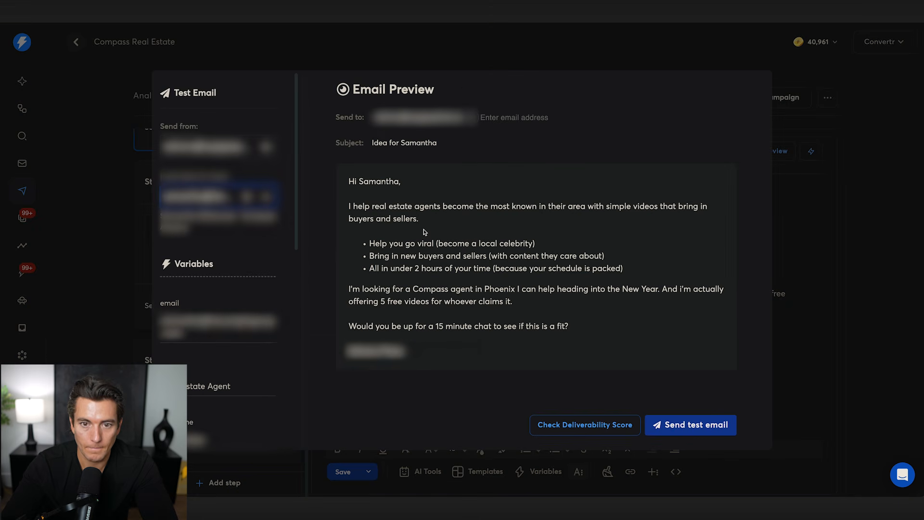
pyautogui.click(788, 272)
pyautogui.scroll(3, 242, 279)
pyautogui.click(342, 472)
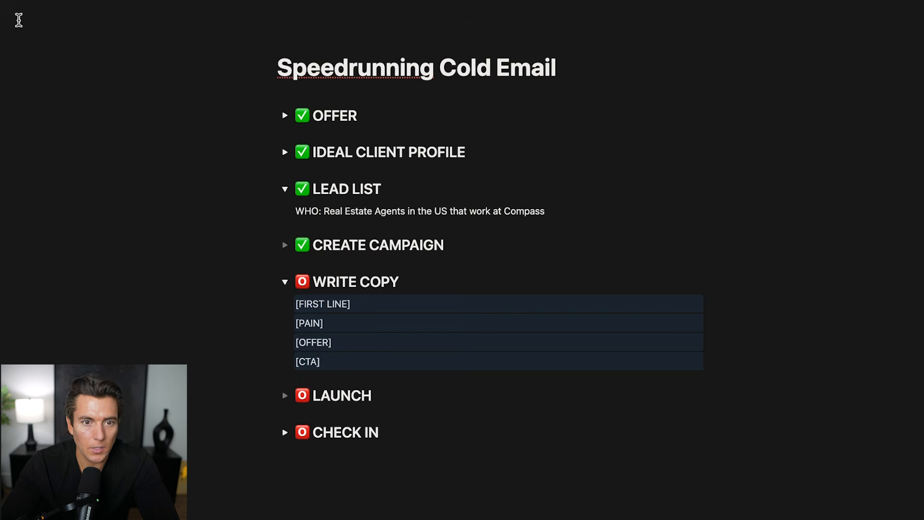
# Step: Switch to the Speedrunning Cold Email notes and replace the red O emoji before WRITE COPY with a green check mark
pyautogui.moveTo(358, 280); pyautogui.dragTo(299, 282)
pyautogui.press('ctrl+super+space')
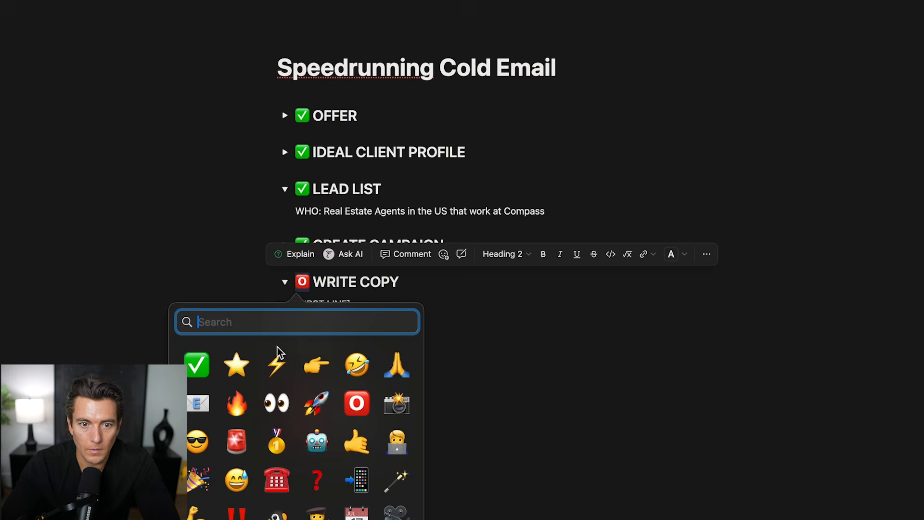
pyautogui.click(197, 365)
# Step: Collapse the WRITE COPY section of the checklist and look inside the LAUNCH section
pyautogui.moveTo(322, 361); pyautogui.dragTo(307, 309)
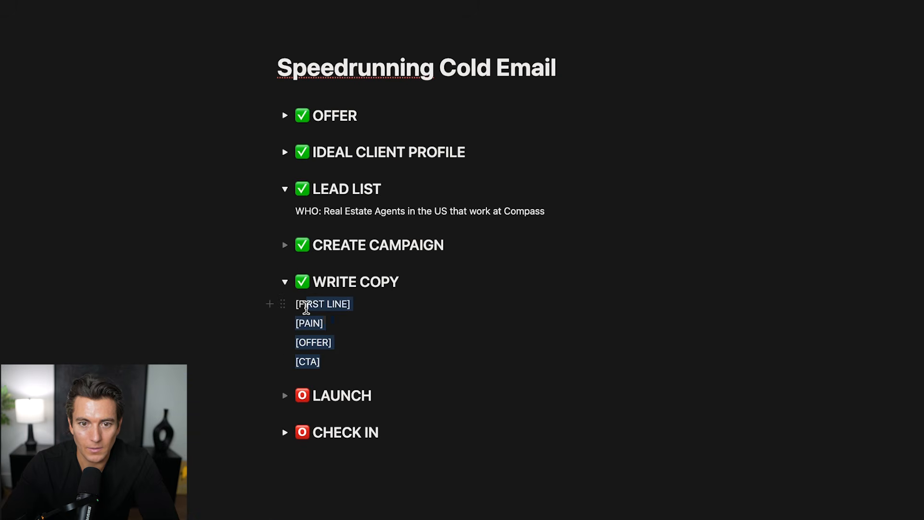
pyautogui.click(322, 345)
pyautogui.moveTo(330, 360); pyautogui.dragTo(301, 351)
pyautogui.click(331, 356)
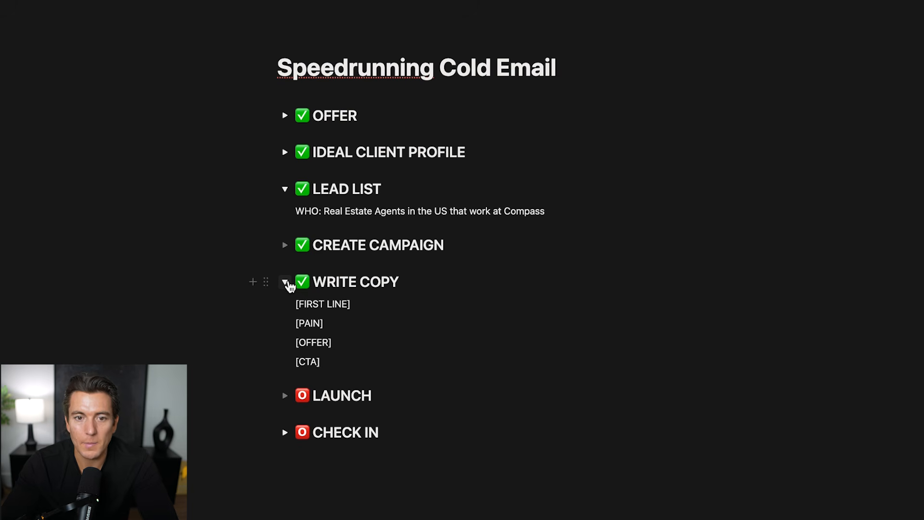
pyautogui.click(285, 282)
pyautogui.click(285, 318)
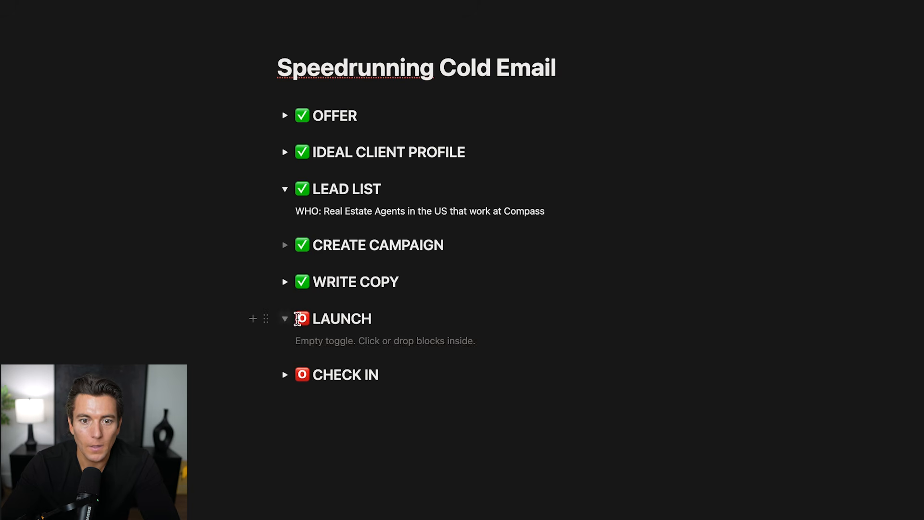
pyautogui.click(285, 319)
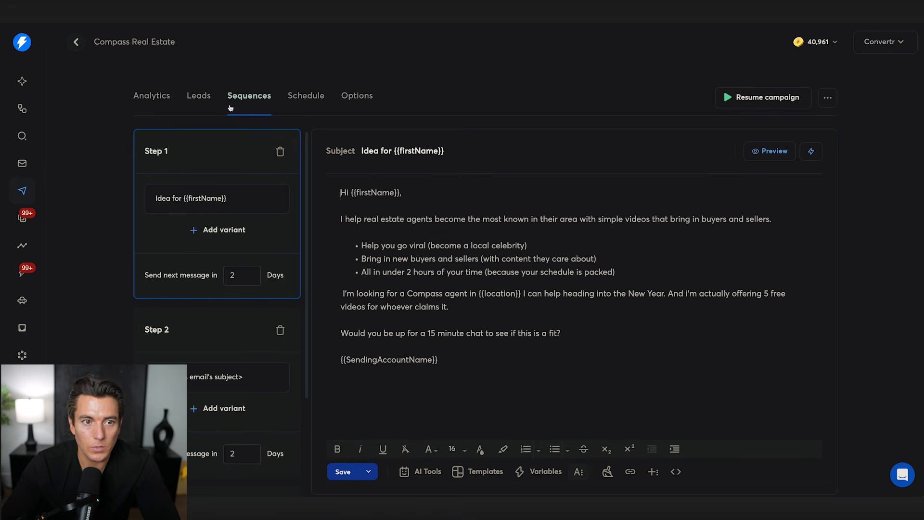
# Step: Back in the campaign, save it and shorten the Step 1 offer to "I can help and i'm actually offering 5 free videos for whoever claims it."
pyautogui.click(339, 471)
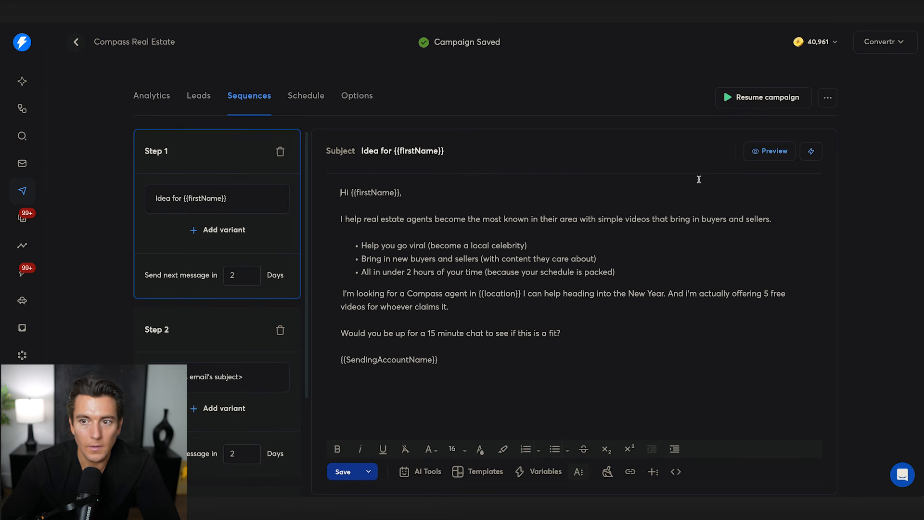
pyautogui.click(756, 157)
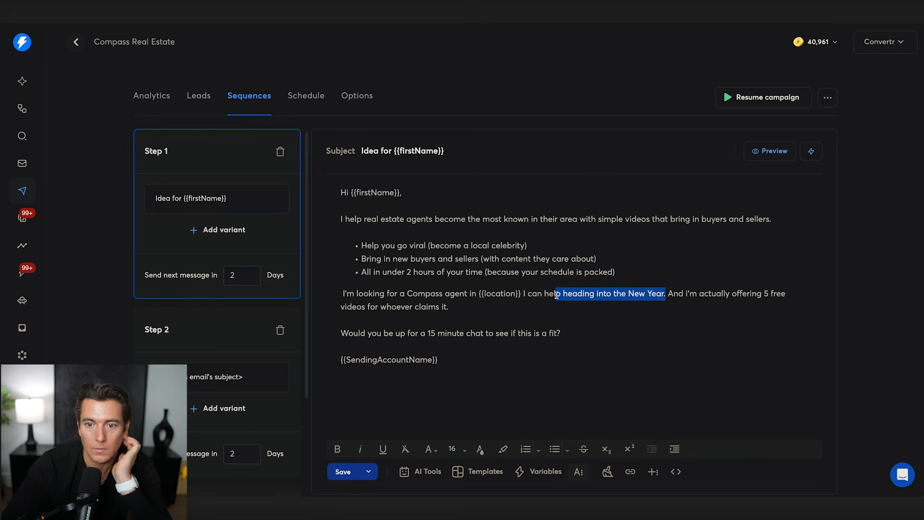
pyautogui.press('BackSpace')
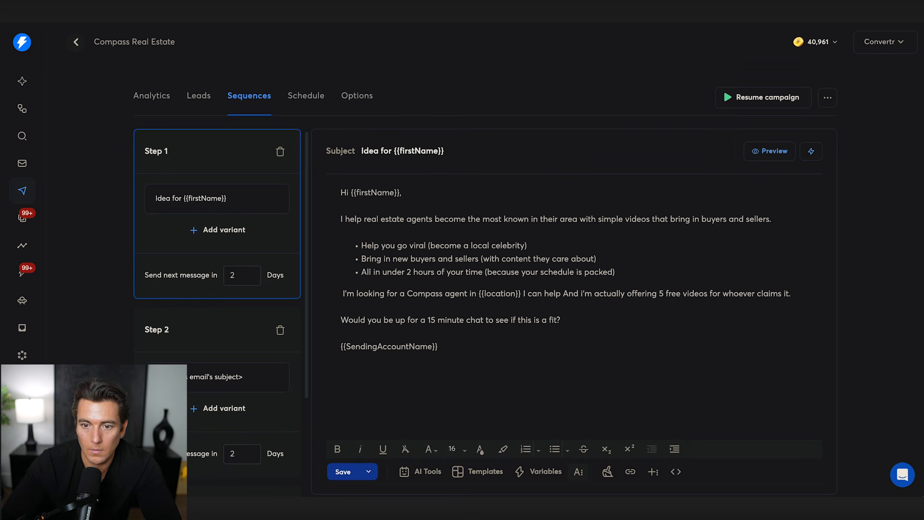
pyautogui.press('BackSpace')
pyautogui.write('a')
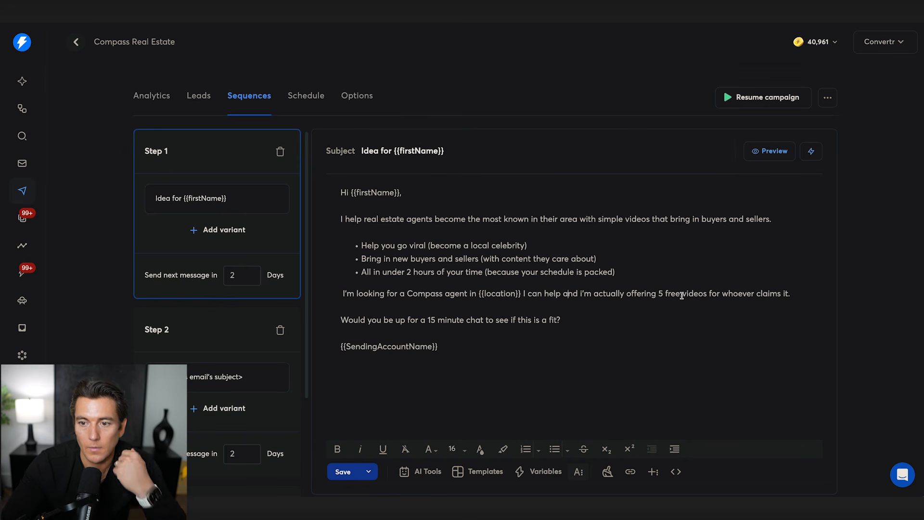
# Step: Preview the revised Step 1 email with a lead's data filled into the variables
pyautogui.click(757, 161)
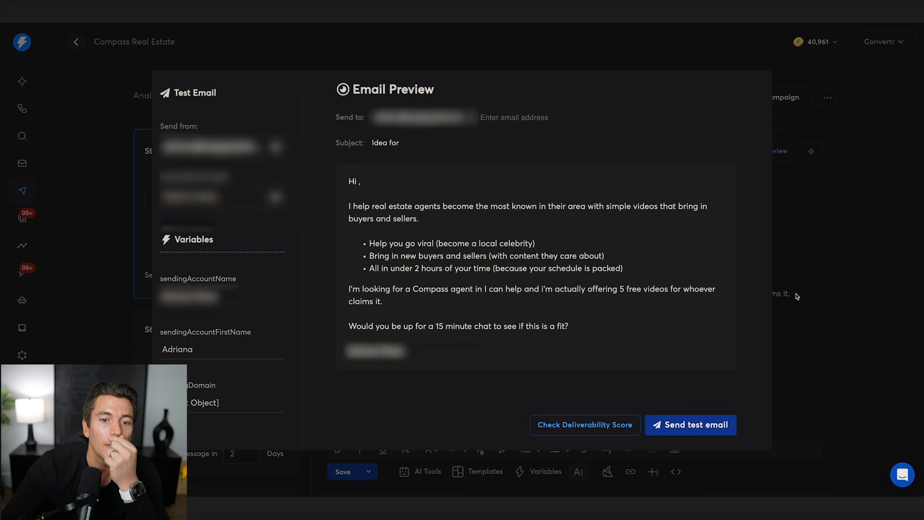
pyautogui.click(256, 196)
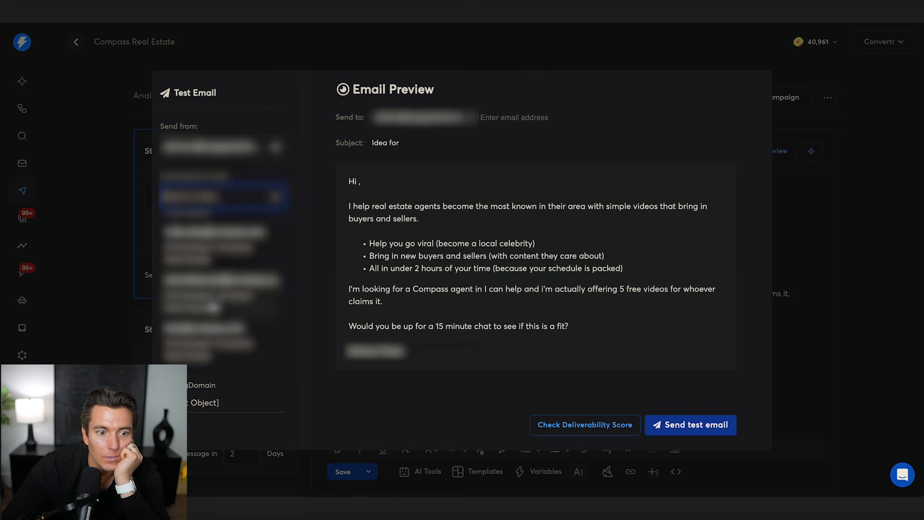
pyautogui.click(213, 307)
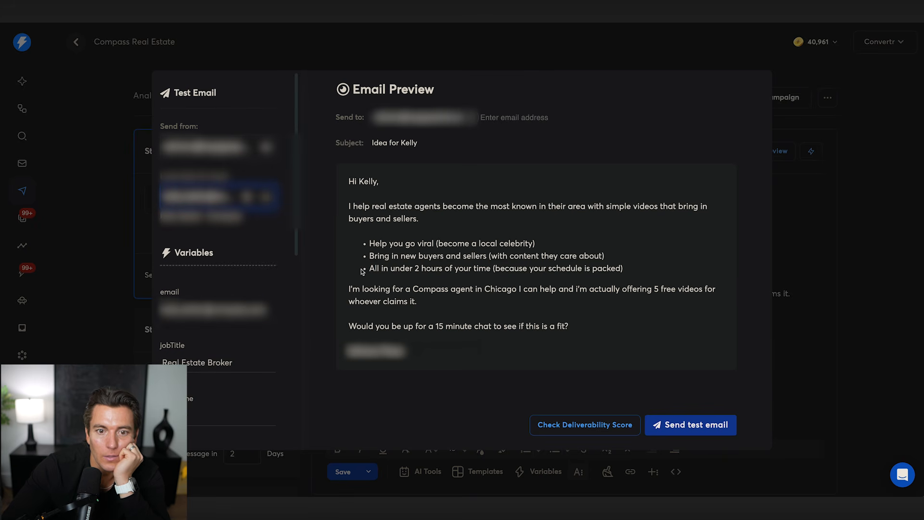
pyautogui.click(841, 302)
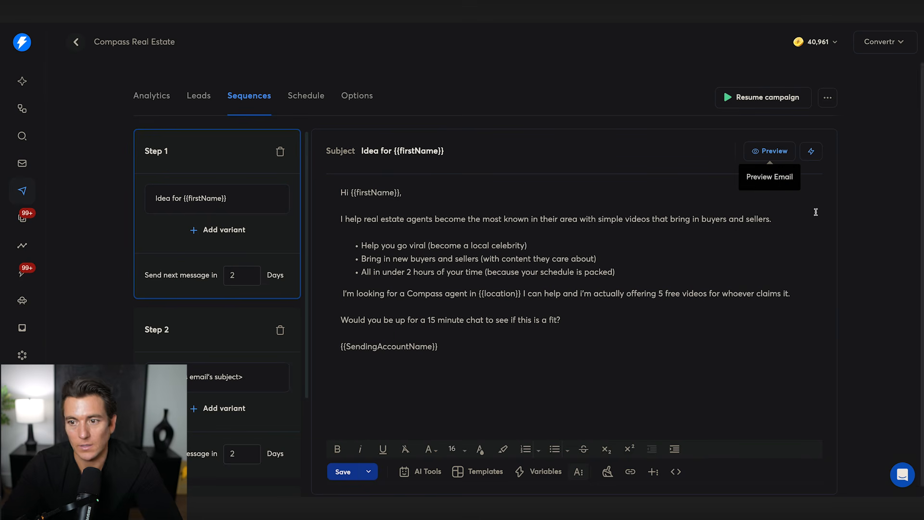
# Step: Replace the period after "buyers and sellers" in the Step 1 intro sentence with a colon and save the campaign
pyautogui.press('BackSpace')
pyautogui.write(':')
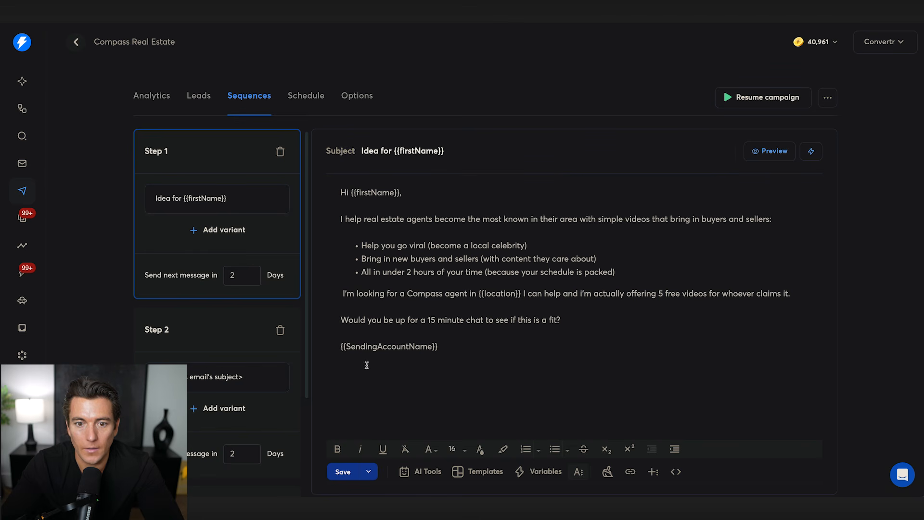
pyautogui.click(342, 471)
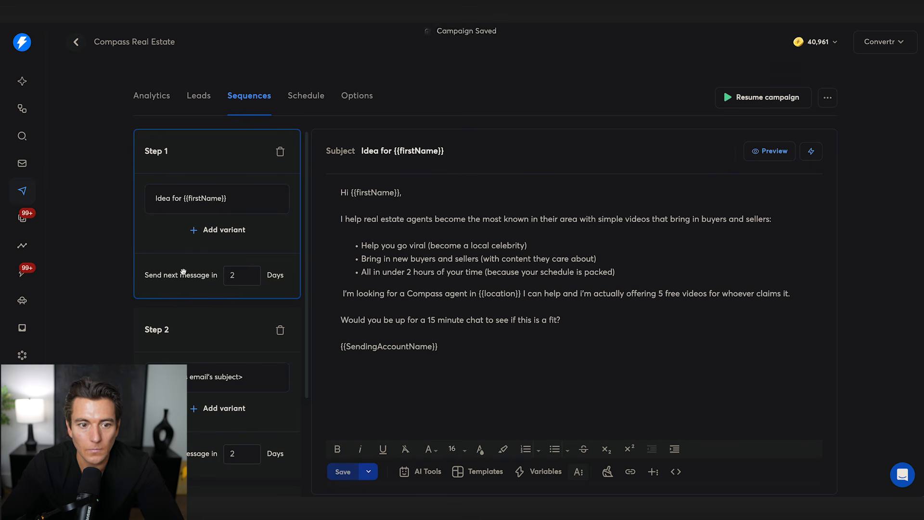
# Step: Preview the Step 2 email, open the Step 3 email for review and save the campaign
pyautogui.click(207, 320)
pyautogui.click(770, 151)
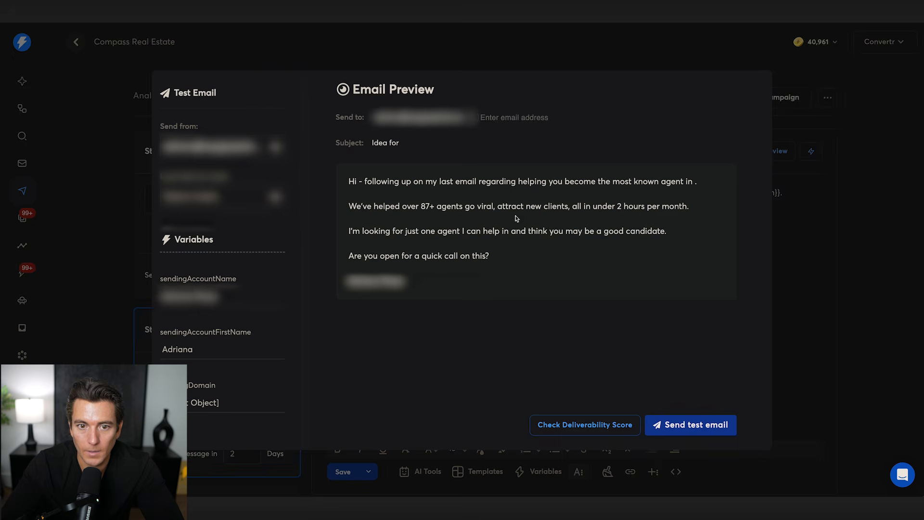
pyautogui.press('Escape')
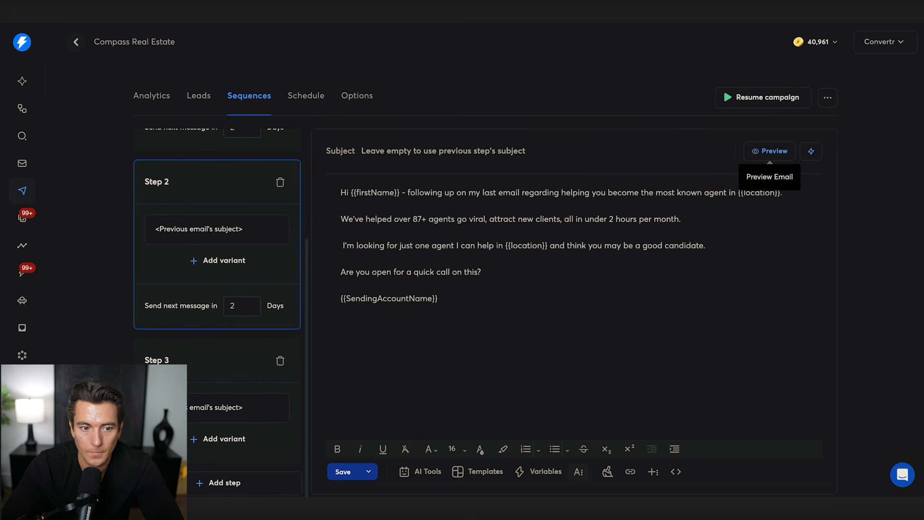
pyautogui.click(221, 385)
pyautogui.click(342, 472)
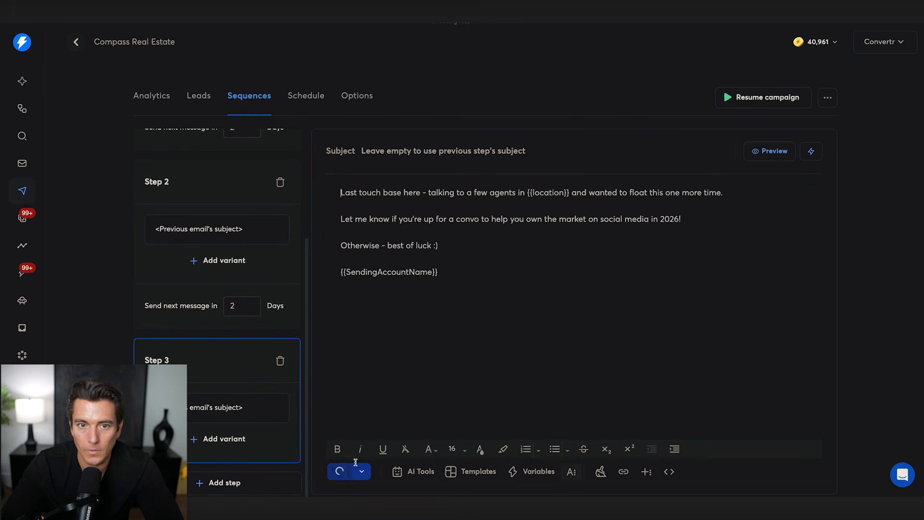
# Step: In the campaign's schedule, enable Saturday and Sunday sending and set the timezone to Pacific Time (US & Canada) (UTC-08:00)
pyautogui.click(306, 95)
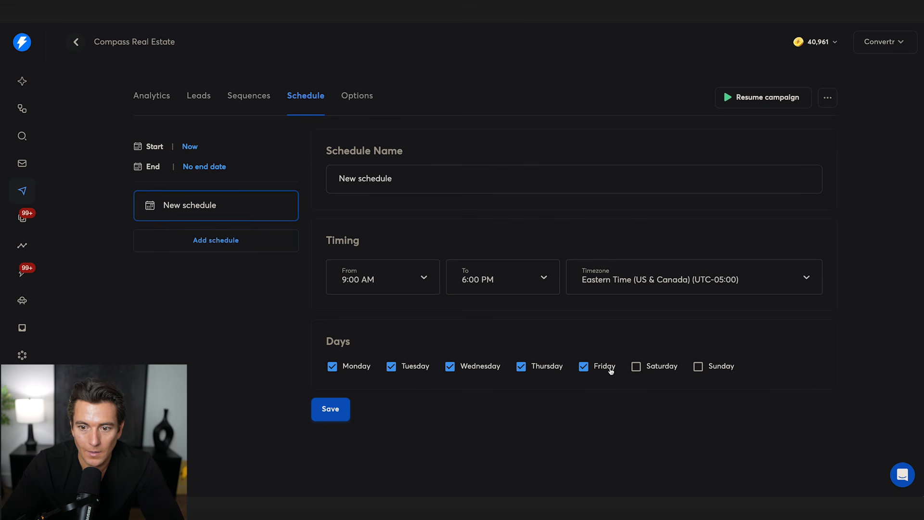
pyautogui.click(615, 287)
pyautogui.scroll(5, 600, 231)
pyautogui.scroll(-3, 600, 225)
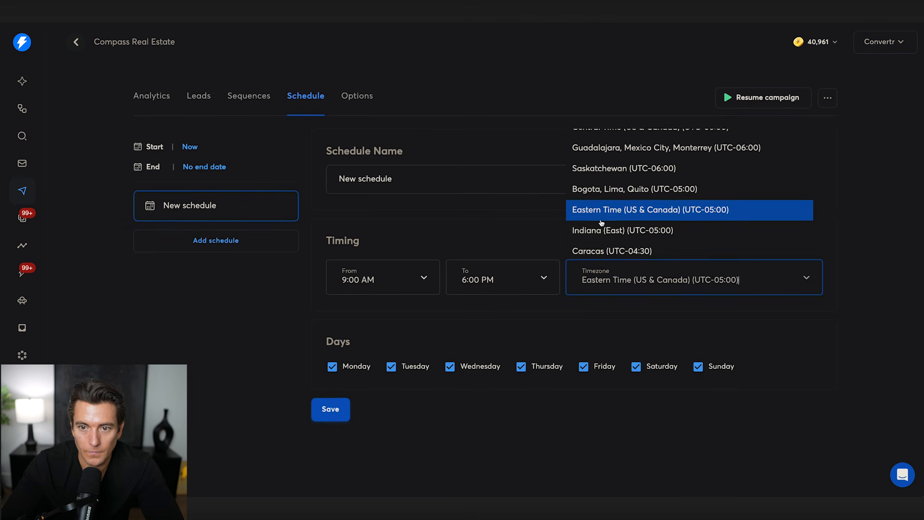
pyautogui.write('ce')
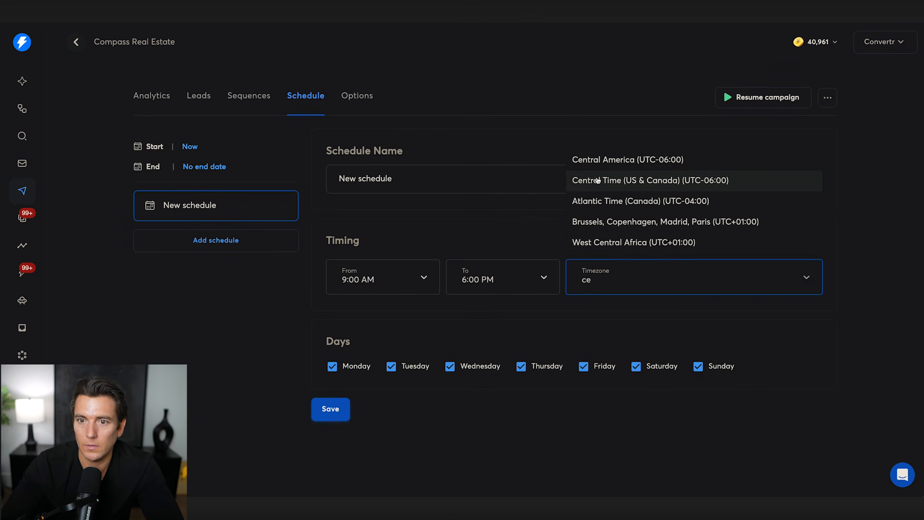
pyautogui.hotkey('ctrl', 'a')
pyautogui.write('pacif')
pyautogui.click(653, 177)
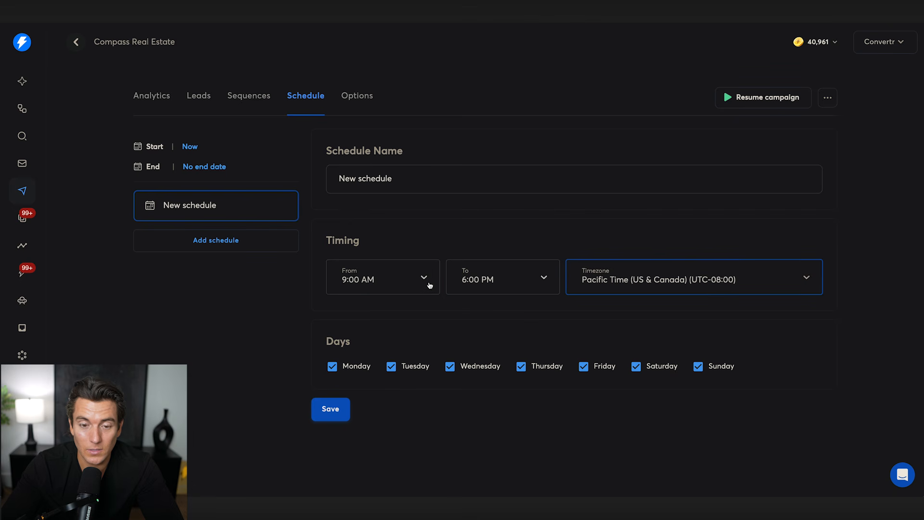
# Step: Set the schedule's sending window from 7:00 AM to 4:00 PM
pyautogui.click(423, 286)
pyautogui.click(422, 285)
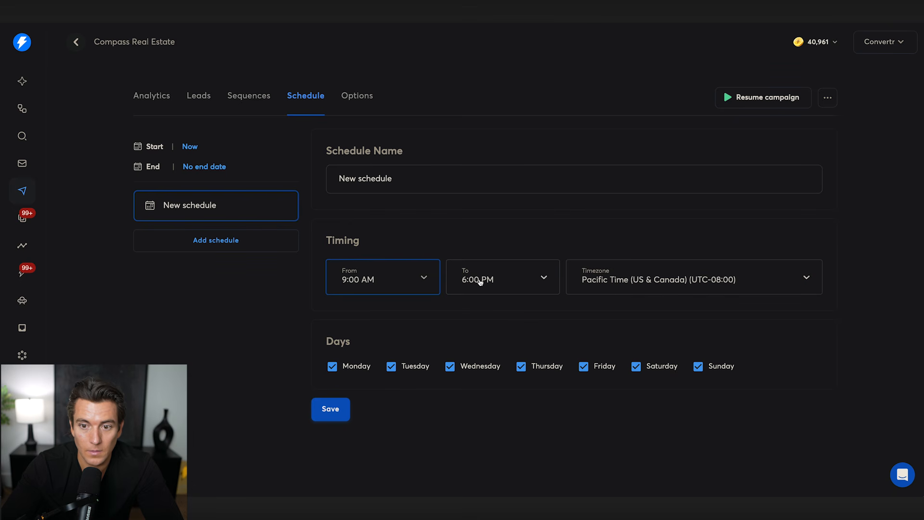
pyautogui.click(480, 282)
pyautogui.scroll(2, 473, 180)
pyautogui.click(385, 278)
pyautogui.click(362, 163)
pyautogui.click(464, 277)
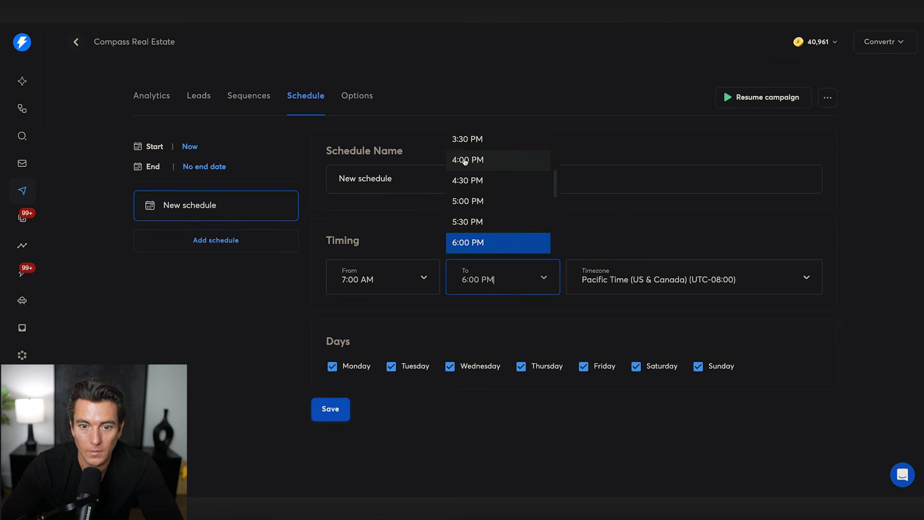
pyautogui.click(465, 162)
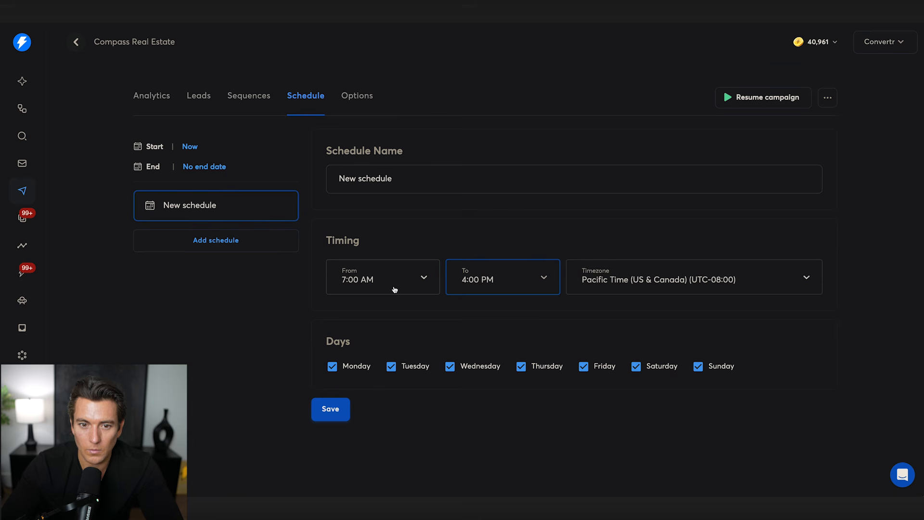
# Step: Save the sending schedule and add the sending email accounts to the campaign's Accounts to use option
pyautogui.click(343, 408)
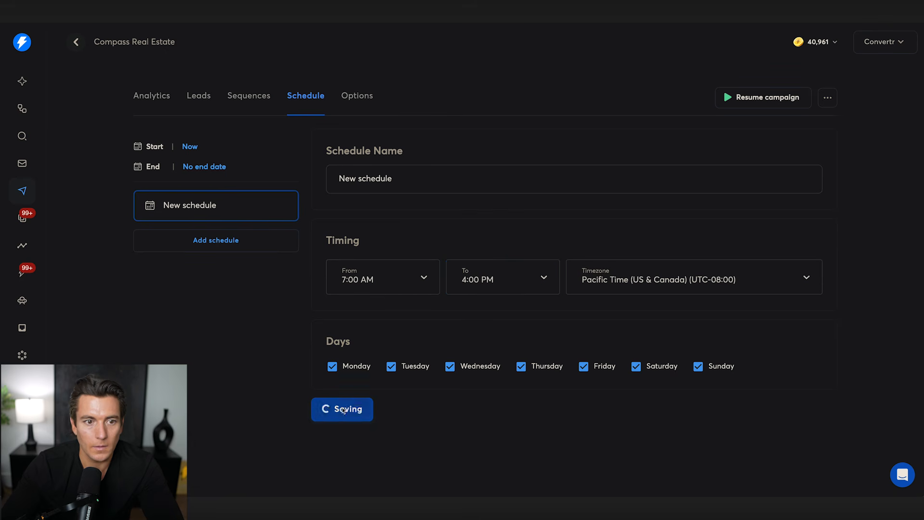
pyautogui.click(359, 96)
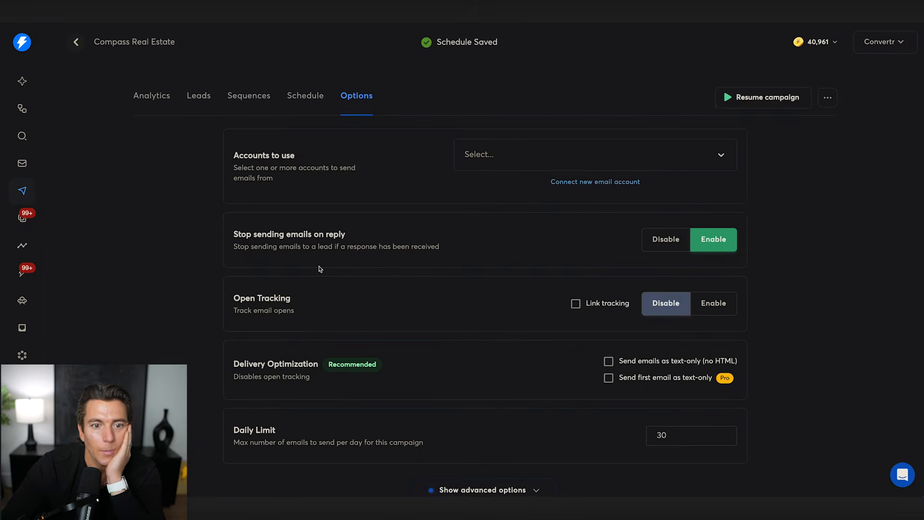
pyautogui.click(500, 160)
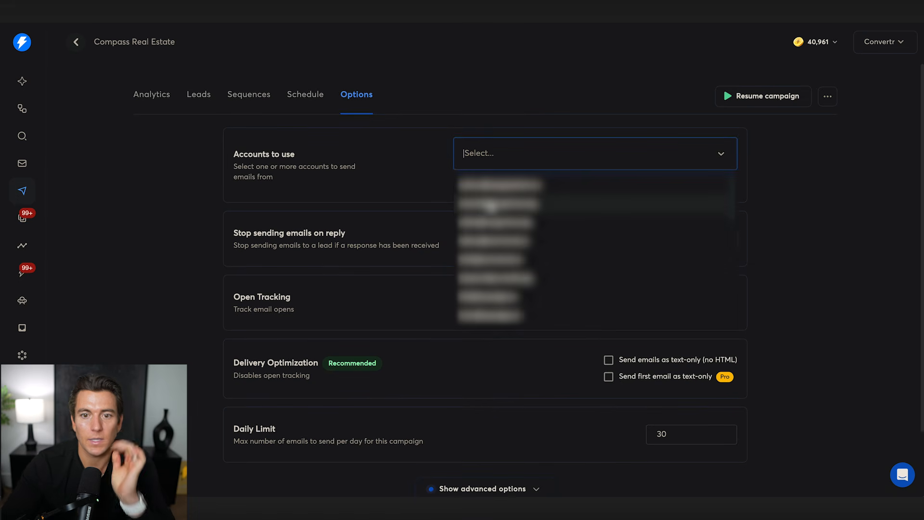
pyautogui.click(496, 209)
pyautogui.click(505, 217)
pyautogui.click(505, 217)
pyautogui.click(505, 217)
pyautogui.click(509, 254)
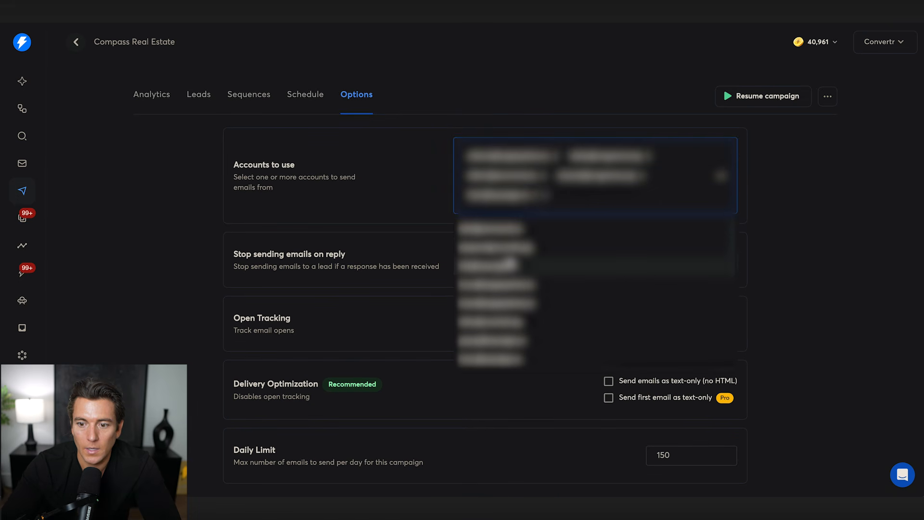
pyautogui.click(509, 265)
pyautogui.click(509, 283)
pyautogui.click(522, 303)
pyautogui.click(521, 304)
pyautogui.click(521, 303)
pyautogui.click(521, 304)
pyautogui.click(521, 303)
pyautogui.click(521, 304)
pyautogui.click(521, 304)
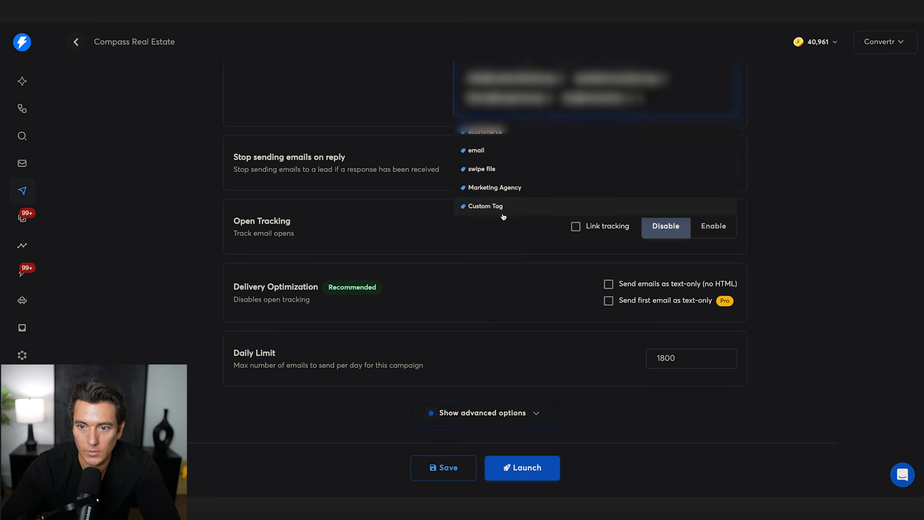
pyautogui.click(810, 262)
pyautogui.scroll(1, 796, 272)
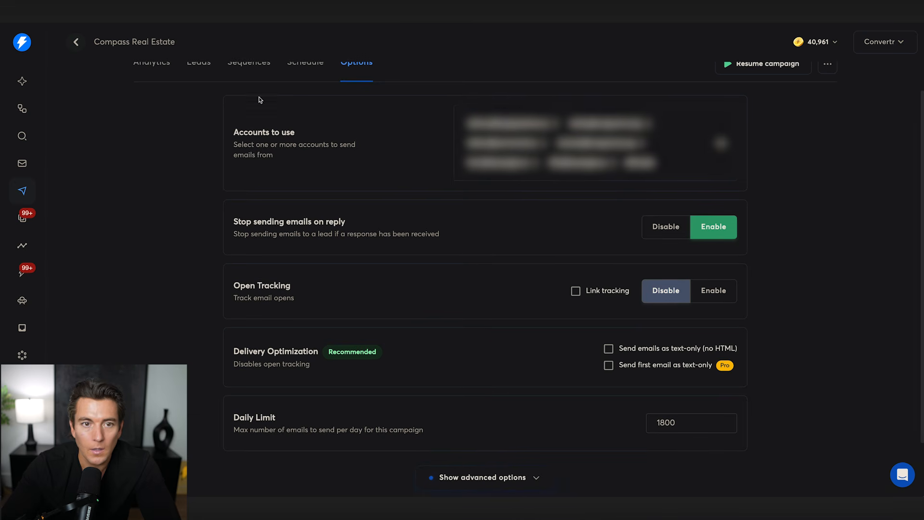
pyautogui.scroll(1, 259, 99)
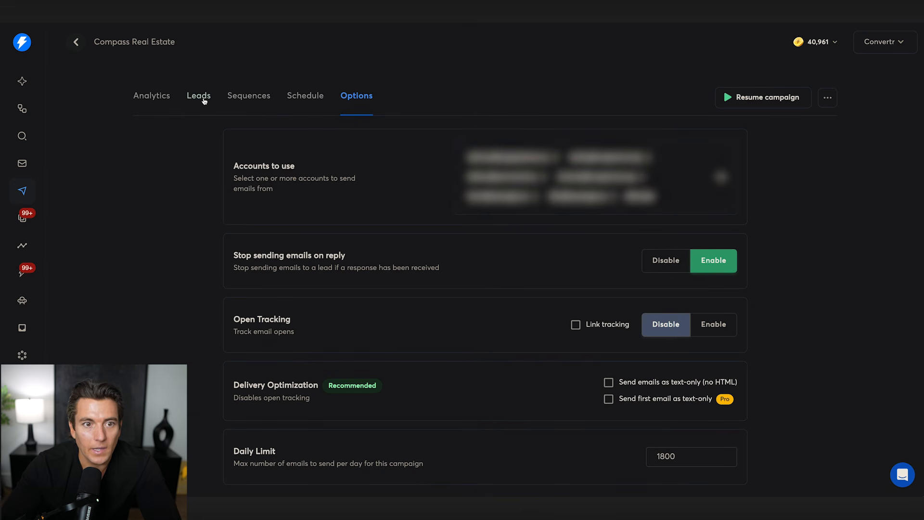
# Step: Switch to ChatGPT, ask "what's a company name idea based on my offer" and copy the suggested name AgentFame
pyautogui.click(249, 96)
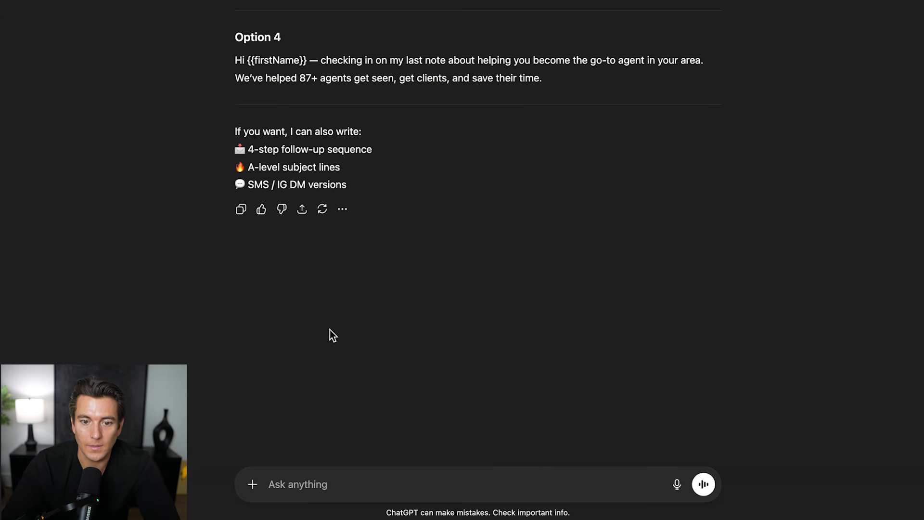
pyautogui.write("what's a company name idea b")
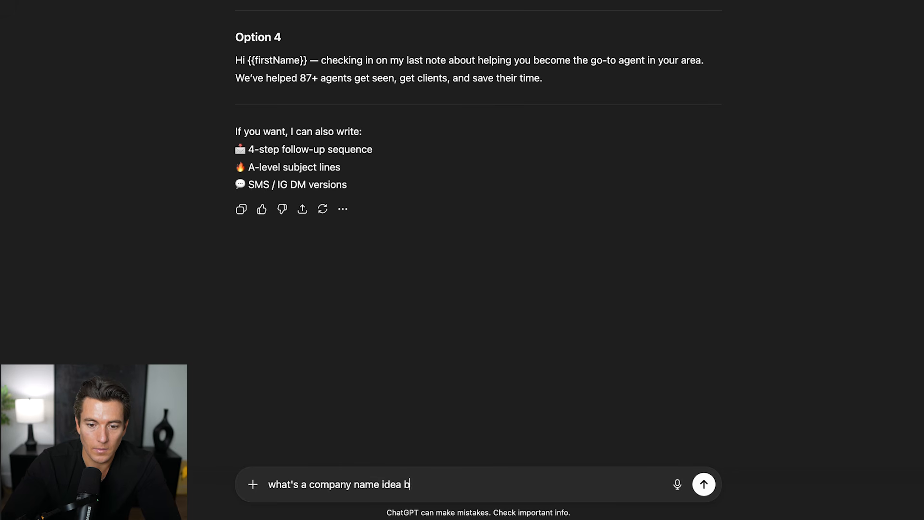
pyautogui.write('ased on my offer')
pyautogui.press('Return')
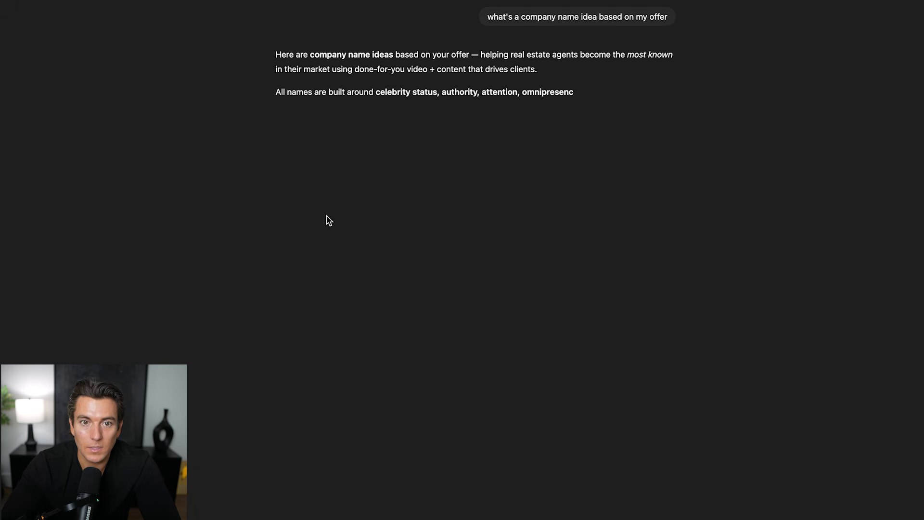
pyautogui.doubleClick(280, 145)
pyautogui.hotkey('ctrl', 'c')
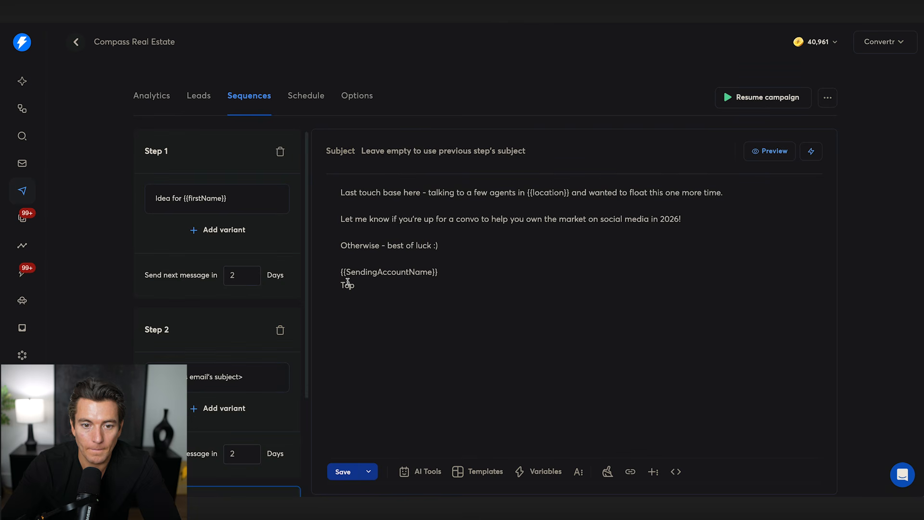
# Step: Switch back to the campaign's sequence and set the company line in the Step 3 email signature to AgentFame LLC
pyautogui.doubleClick(347, 282)
pyautogui.hotkey('ctrl', 'v')
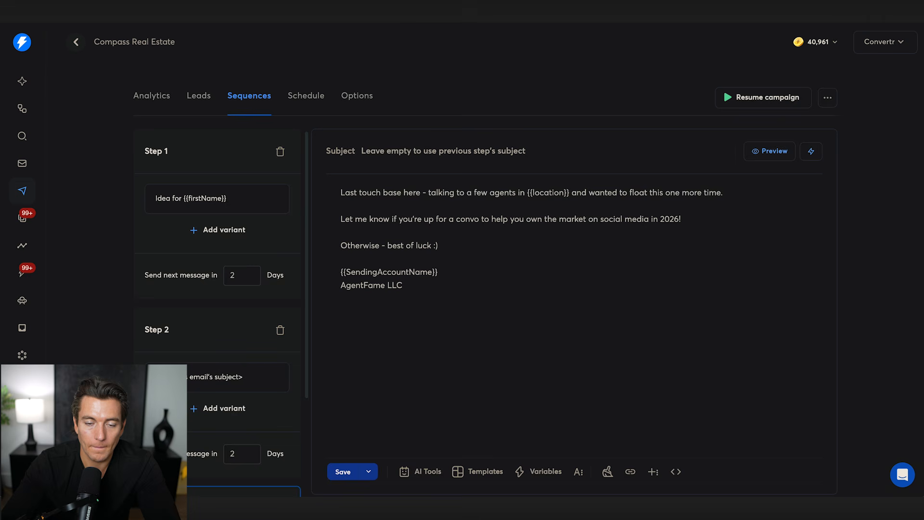
pyautogui.scroll(-1, 399, 291)
pyautogui.moveTo(416, 287); pyautogui.dragTo(354, 283)
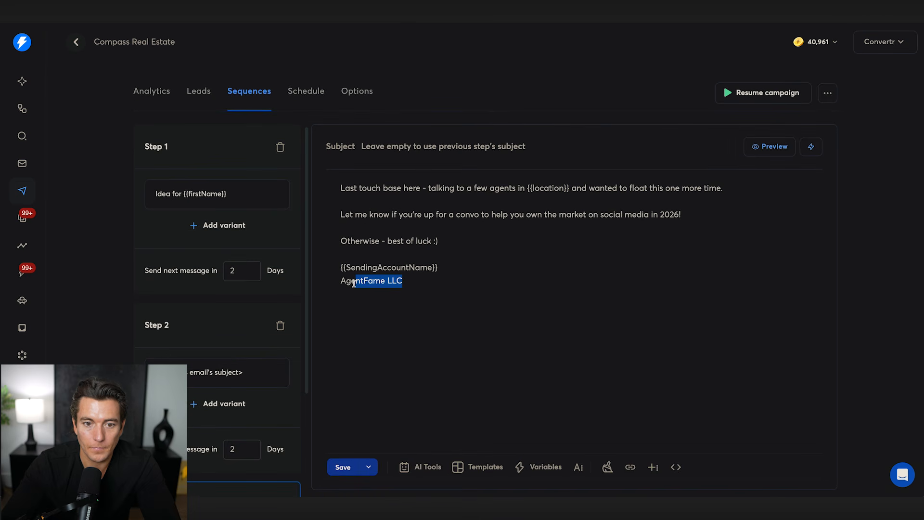
# Step: Use AgentFame LLC as the company line in the Step 1 and Step 2 email signatures and save the campaign
pyautogui.click(239, 340)
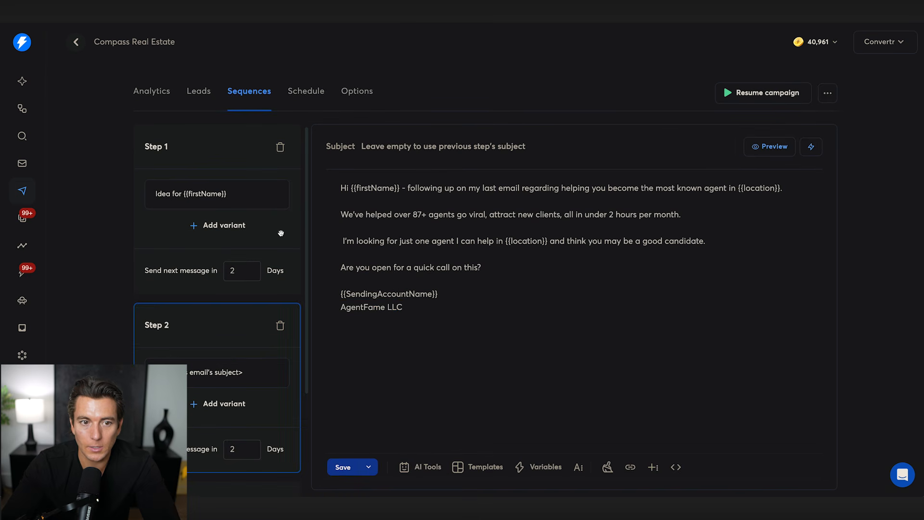
pyautogui.click(225, 170)
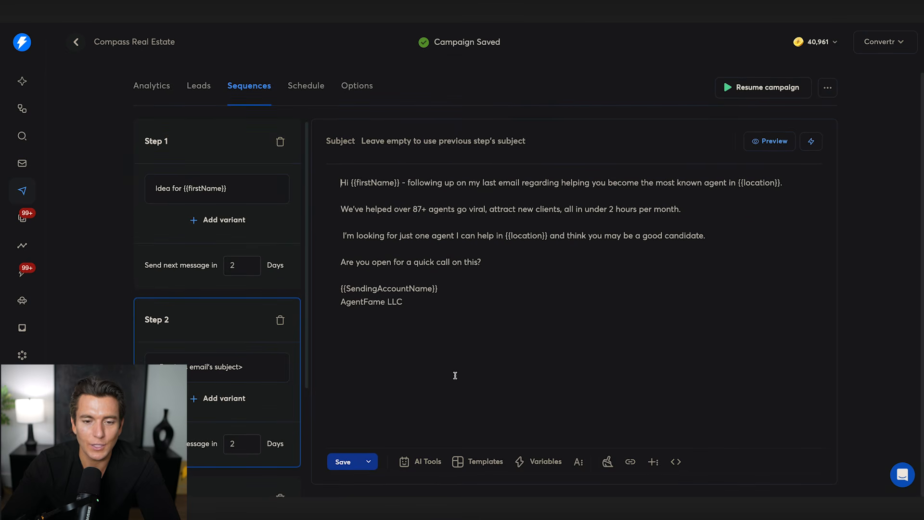
pyautogui.click(343, 462)
pyautogui.scroll(-3, 241, 385)
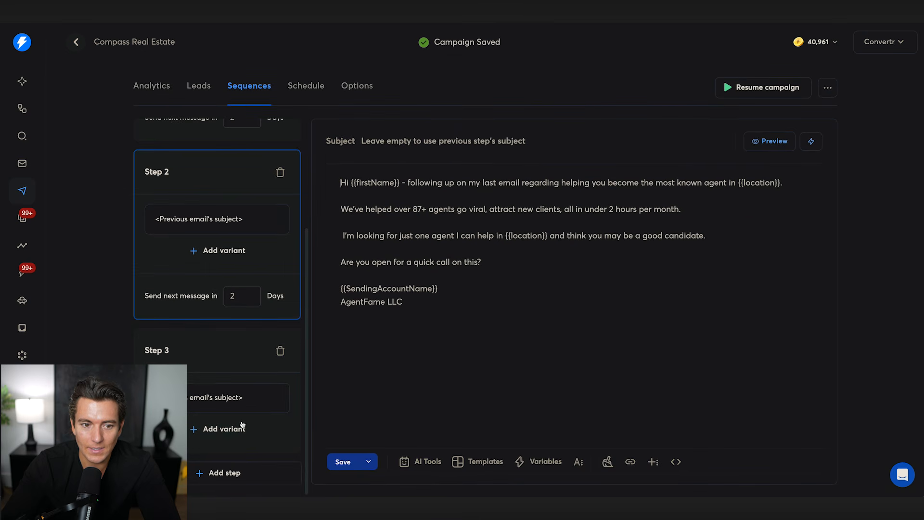
pyautogui.click(217, 351)
pyautogui.click(343, 462)
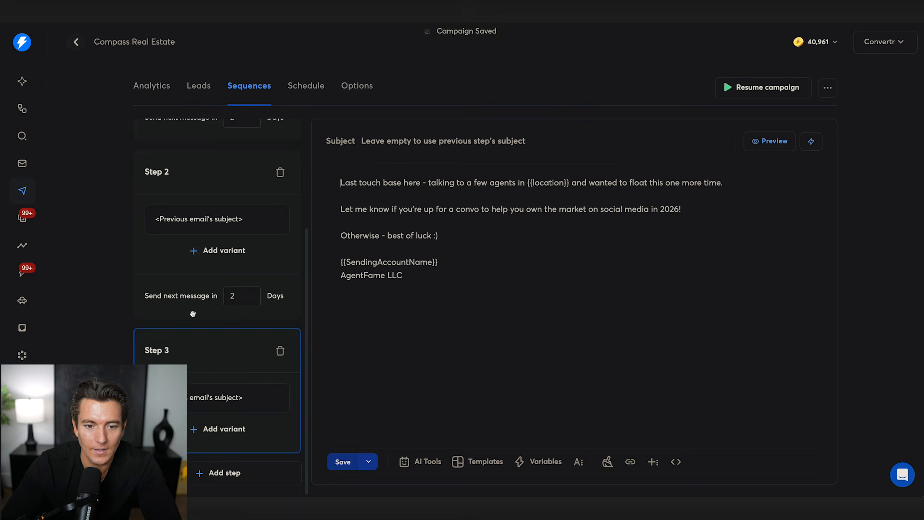
# Step: Set the campaign's daily sending limit to 1500 emails in its options
pyautogui.scroll(2, 193, 314)
pyautogui.click(306, 85)
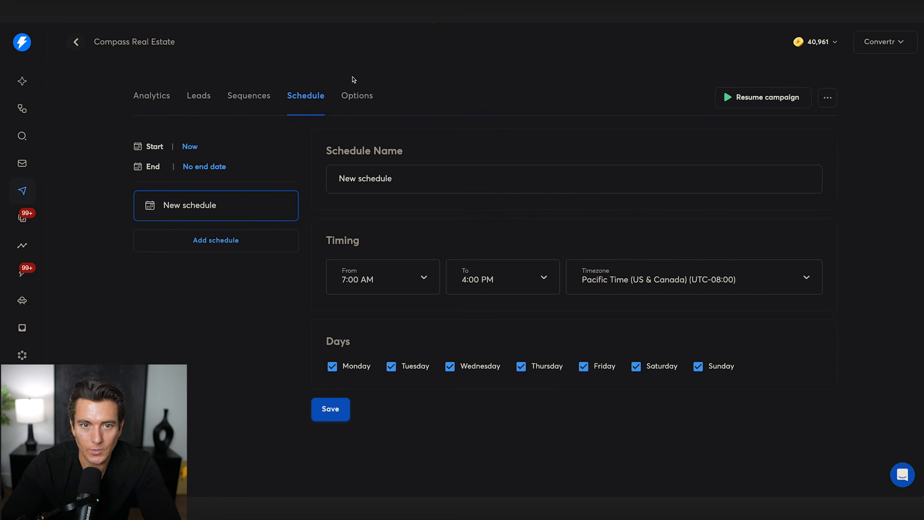
pyautogui.click(356, 95)
pyautogui.scroll(-2, 362, 260)
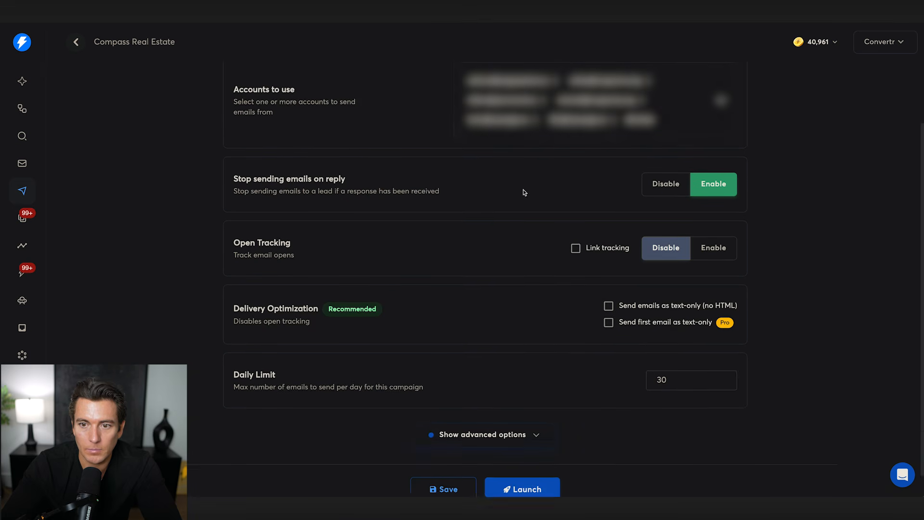
pyautogui.scroll(2, 589, 161)
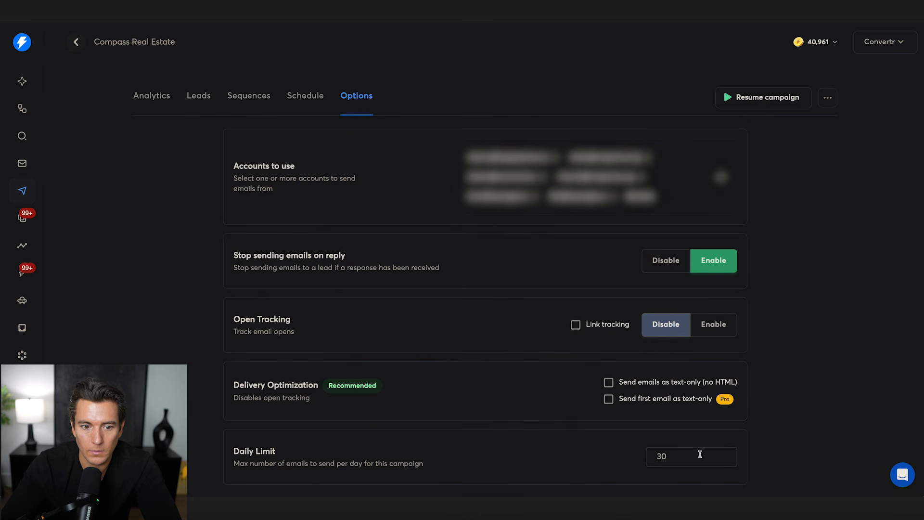
pyautogui.click(680, 208)
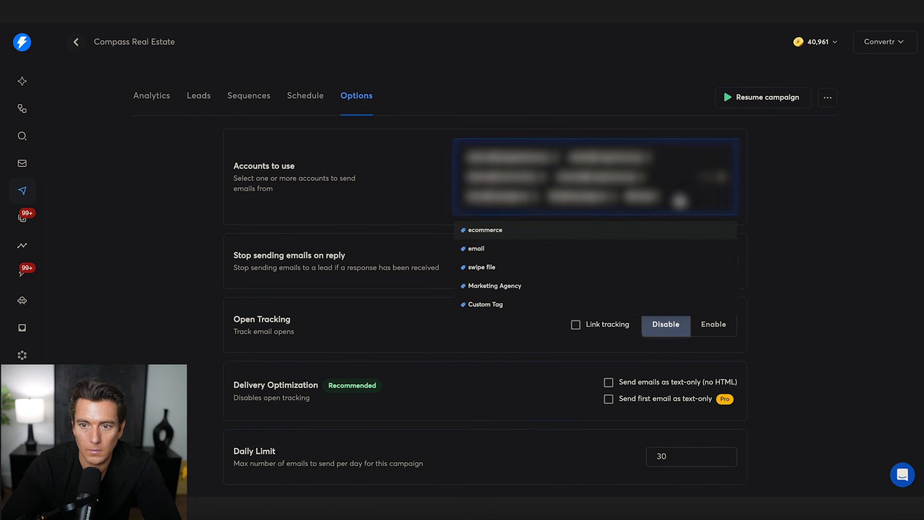
pyautogui.click(760, 207)
pyautogui.scroll(-1, 755, 365)
pyautogui.doubleClick(677, 351)
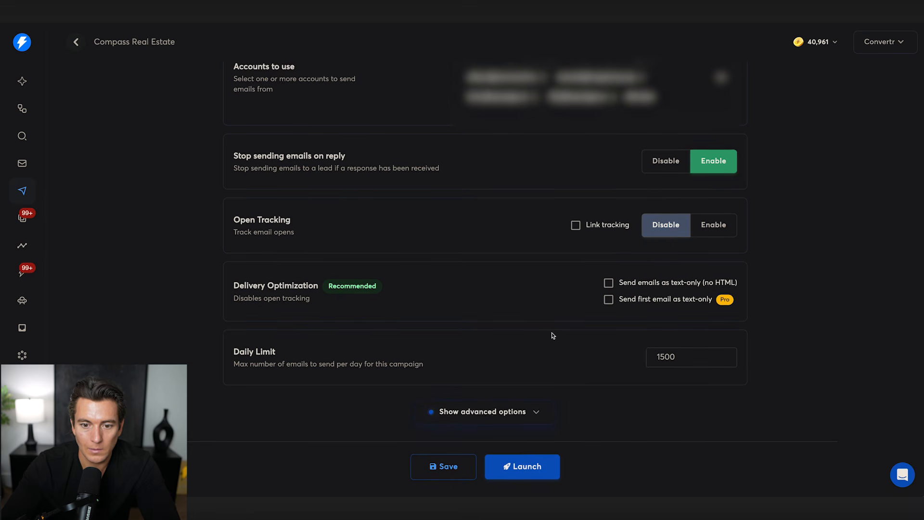
# Step: Expand and review the advanced campaign options and launch the Compass Real Estate campaign
pyautogui.click(491, 412)
pyautogui.scroll(-6, 403, 357)
pyautogui.scroll(-5, 403, 358)
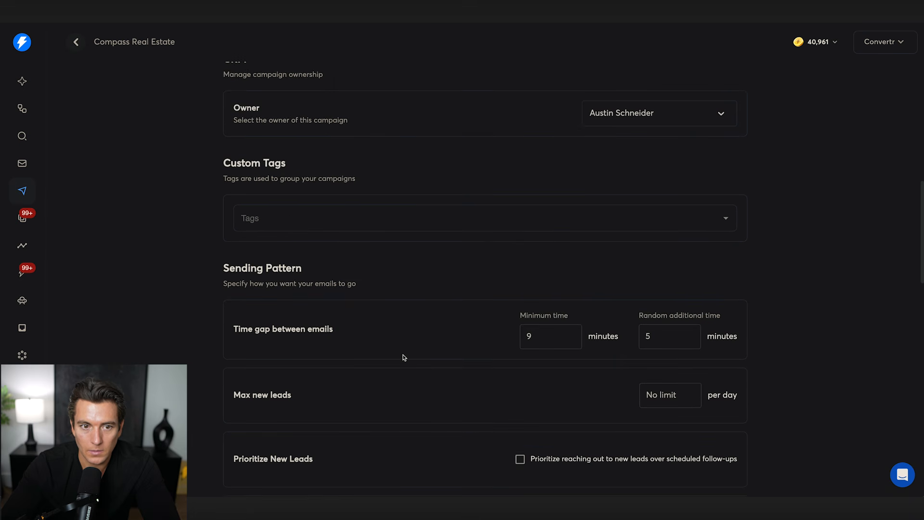
pyautogui.scroll(-15, 407, 355)
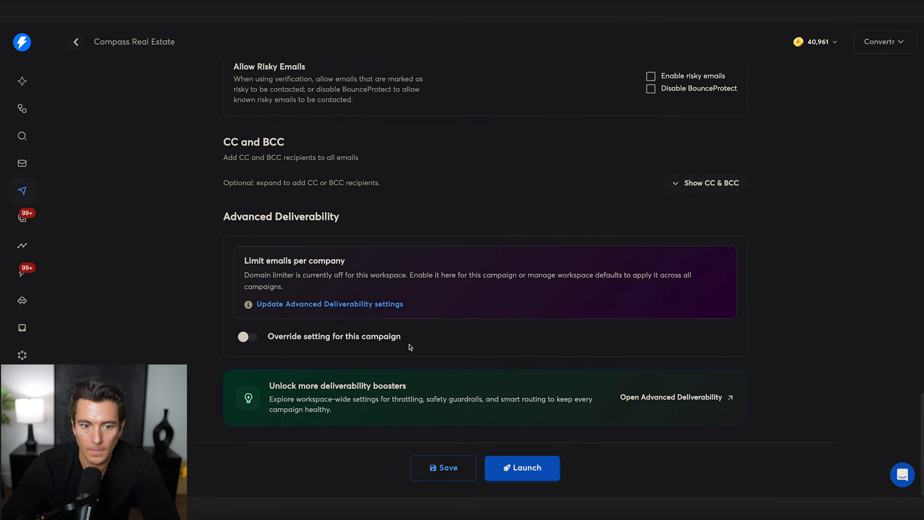
pyautogui.click(545, 476)
pyautogui.click(439, 284)
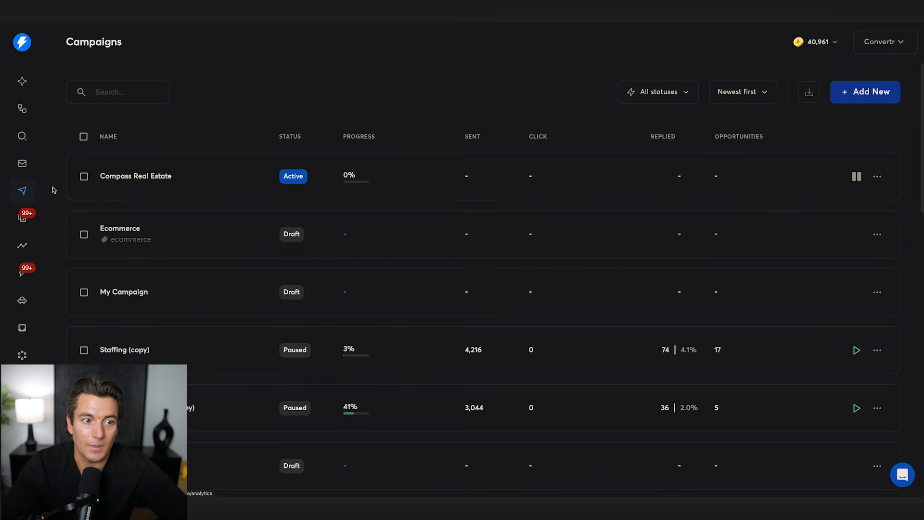
# Step: Review the Step 1 email of the Compass Real Estate campaign and return to the campaign list
pyautogui.click(136, 176)
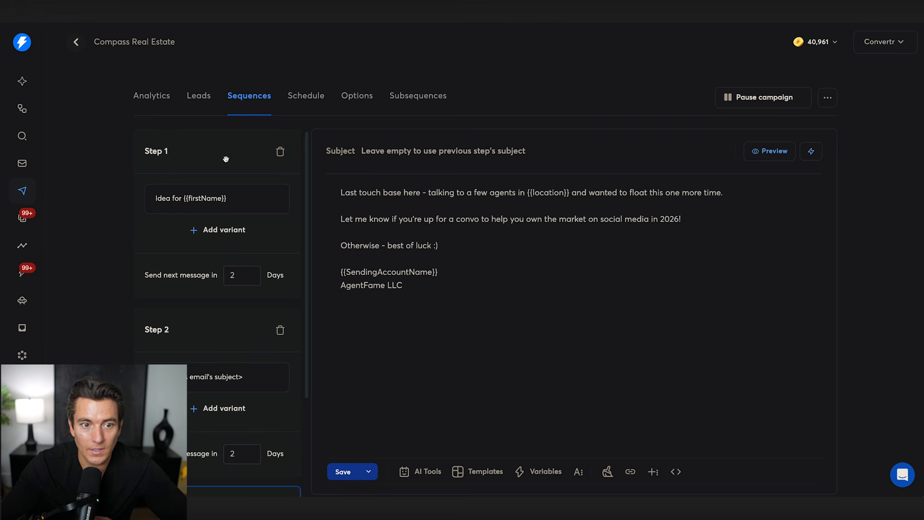
pyautogui.click(225, 159)
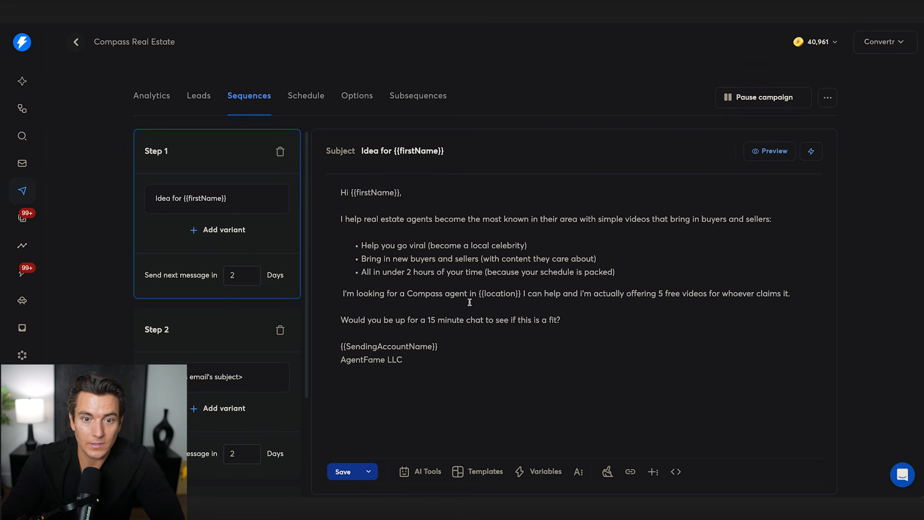
pyautogui.click(23, 190)
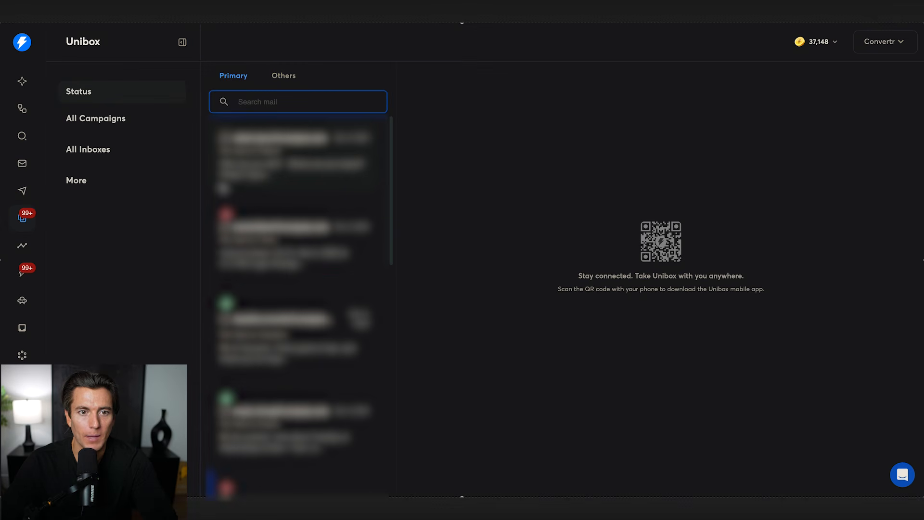
pyautogui.click(22, 191)
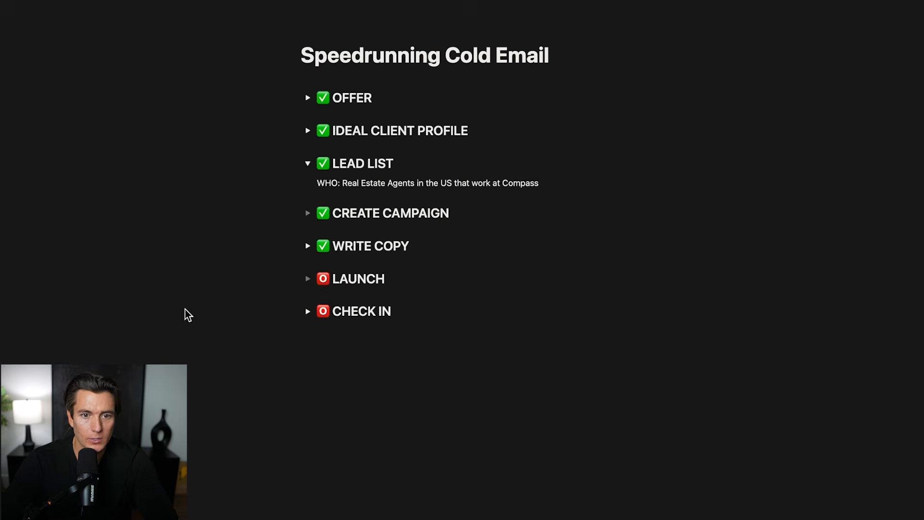
# Step: Switch to the Speedrunning Cold Email checklist and select the status emoji in front of the LAUNCH heading
pyautogui.moveTo(340, 251); pyautogui.dragTo(322, 278)
pyautogui.doubleClick(322, 279)
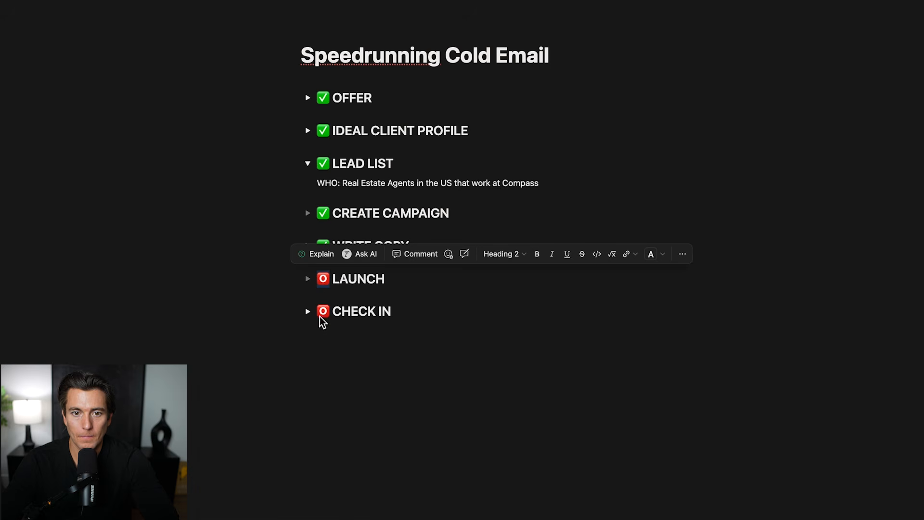
pyautogui.click(323, 279)
pyautogui.click(220, 357)
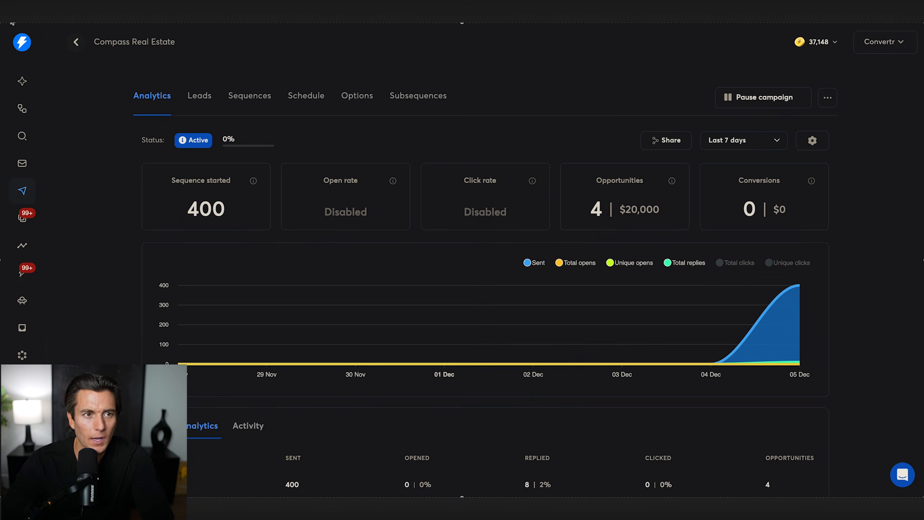
# Step: Switch to the Compass Real Estate campaign's analytics, examine its started sequences, opportunities and replies, and open the Unibox
pyautogui.moveTo(188, 209); pyautogui.dragTo(248, 213)
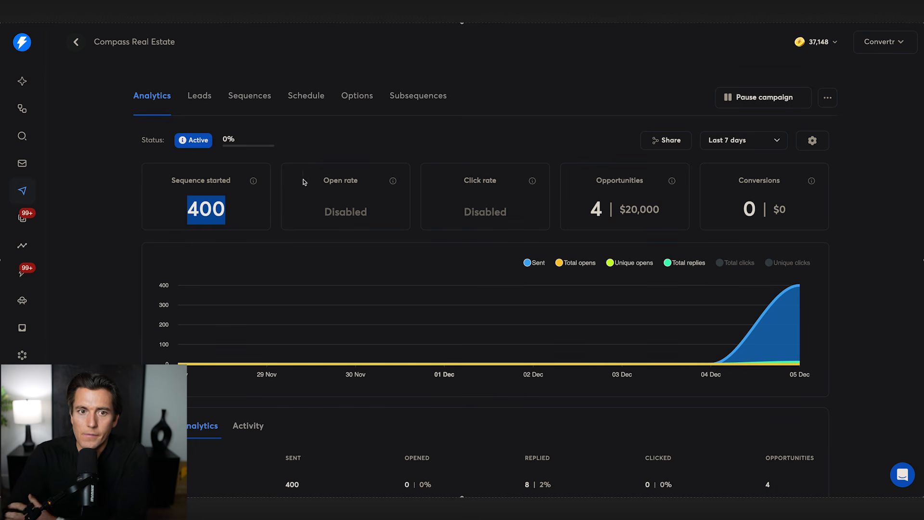
pyautogui.moveTo(589, 208); pyautogui.dragTo(672, 217)
pyautogui.scroll(-3, 621, 434)
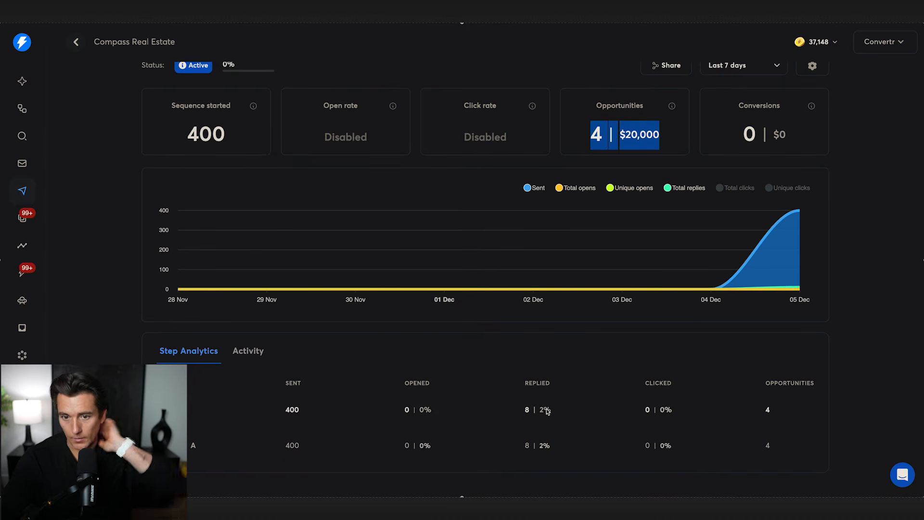
pyautogui.scroll(3, 279, 418)
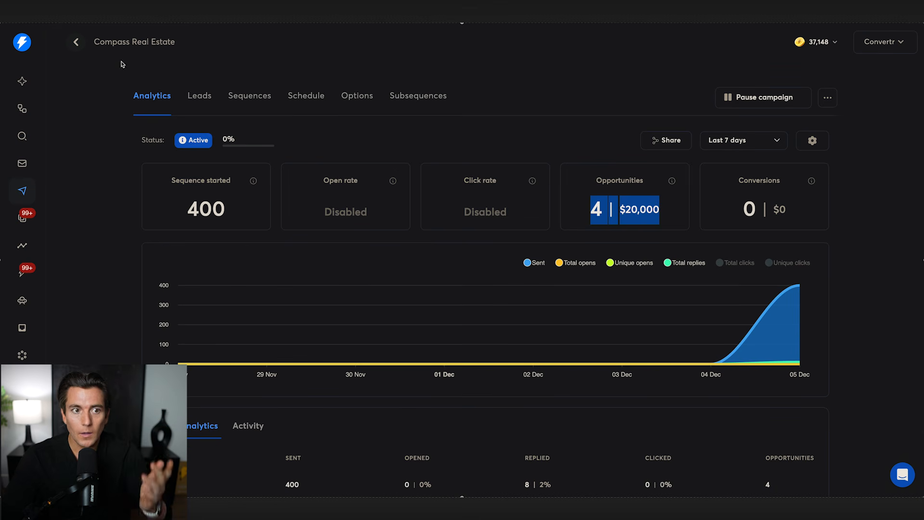
pyautogui.click(22, 219)
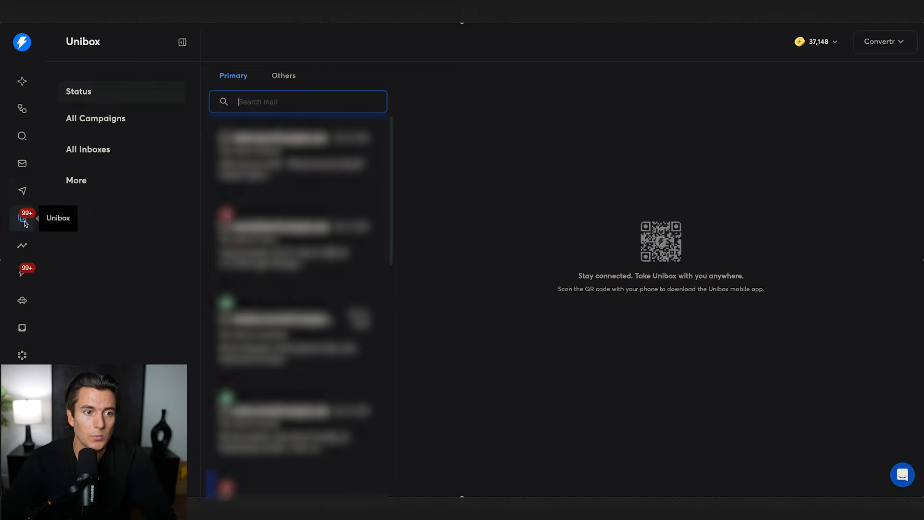
# Step: Look through the primary replies and open the out-of-office reply to examine its suggested AI response
pyautogui.scroll(-5, 293, 289)
pyautogui.scroll(-5, 299, 265)
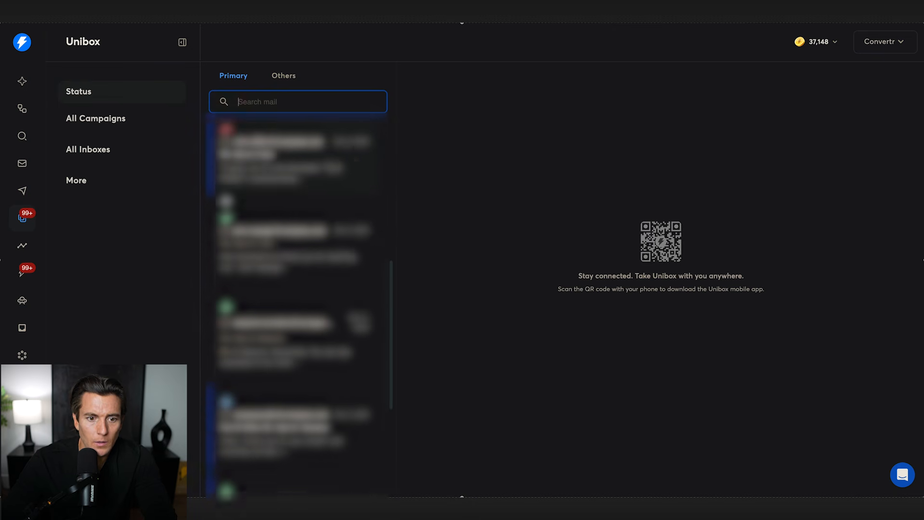
pyautogui.scroll(-5, 294, 289)
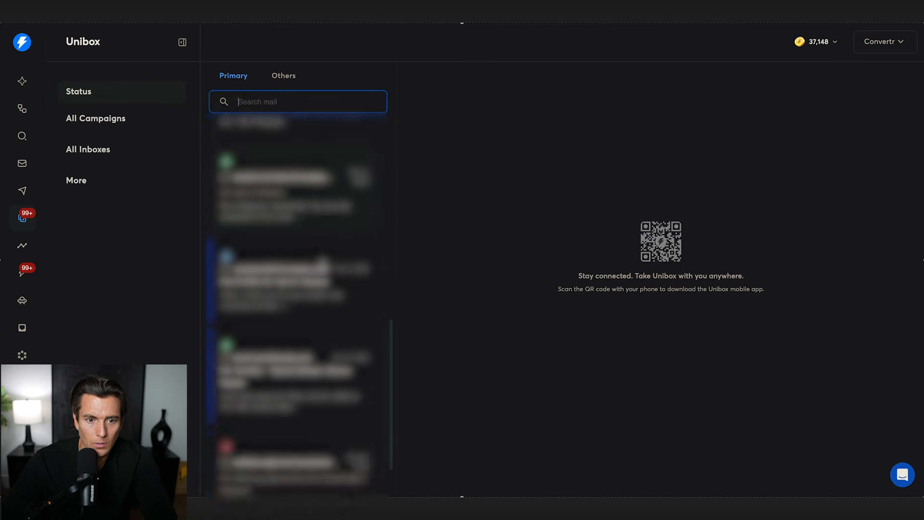
pyautogui.click(313, 299)
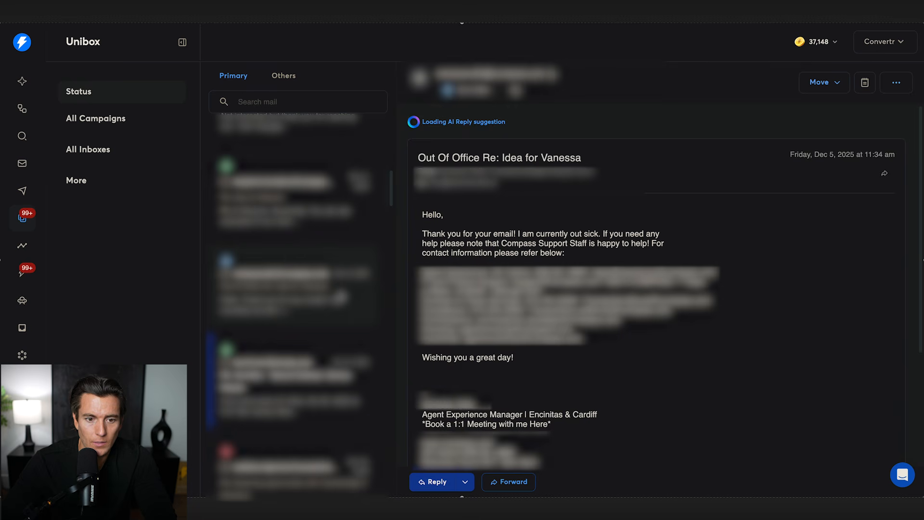
pyautogui.scroll(2, 337, 309)
pyautogui.scroll(1, 328, 350)
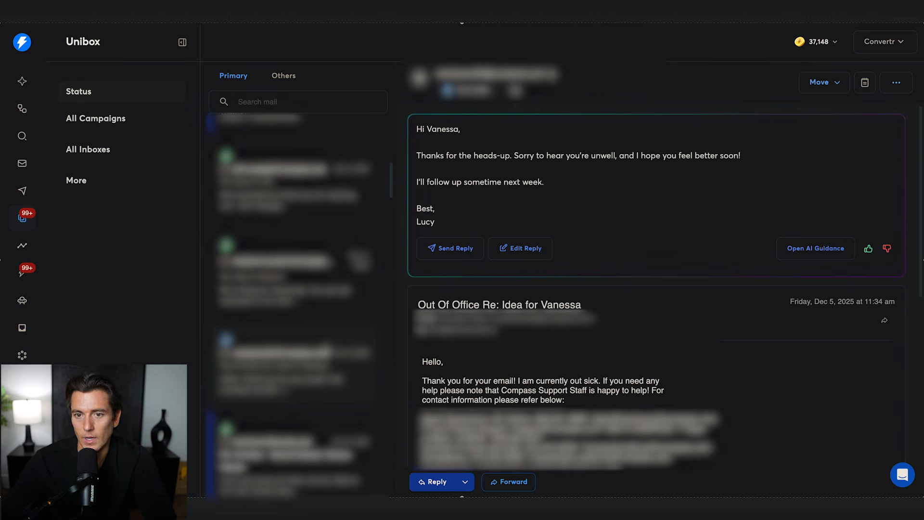
pyautogui.scroll(-1, 458, 378)
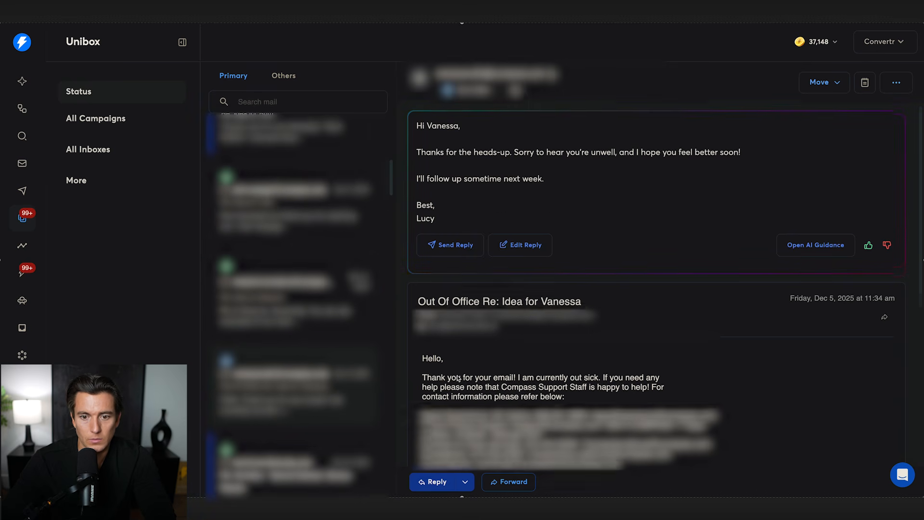
# Step: Open the thread in which the lead asks for the Instagram page and read the exchange
pyautogui.click(245, 330)
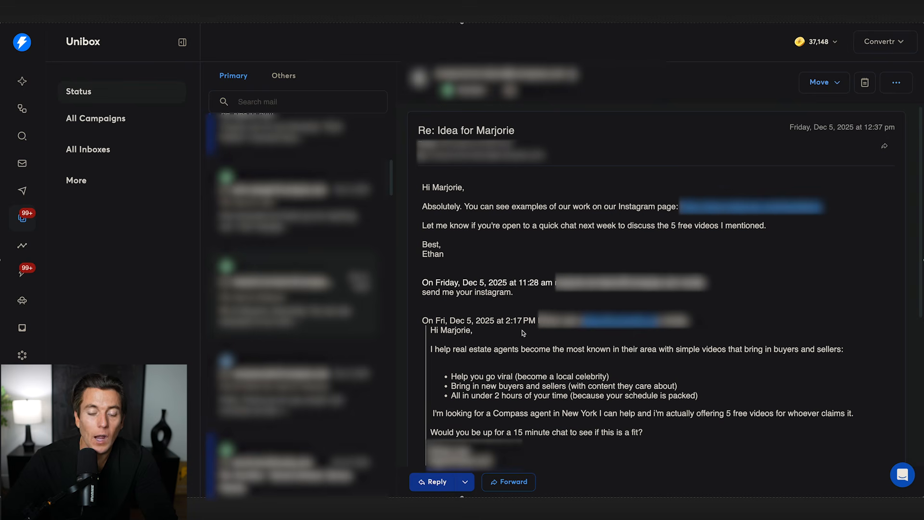
pyautogui.scroll(-6, 524, 333)
pyautogui.scroll(1, 313, 289)
# Step: Open the two replies declining the offer and examine the AI response suggested for each
pyautogui.click(297, 272)
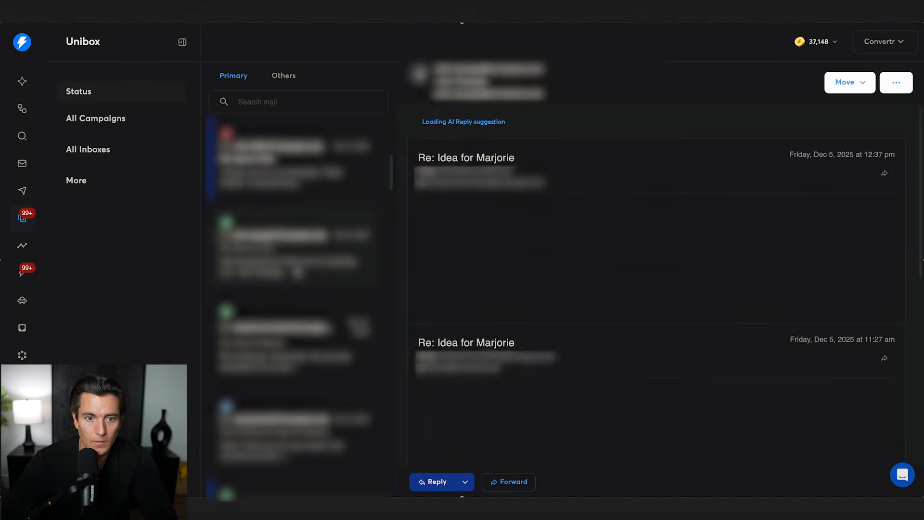
pyautogui.scroll(1, 297, 271)
pyautogui.scroll(1, 298, 272)
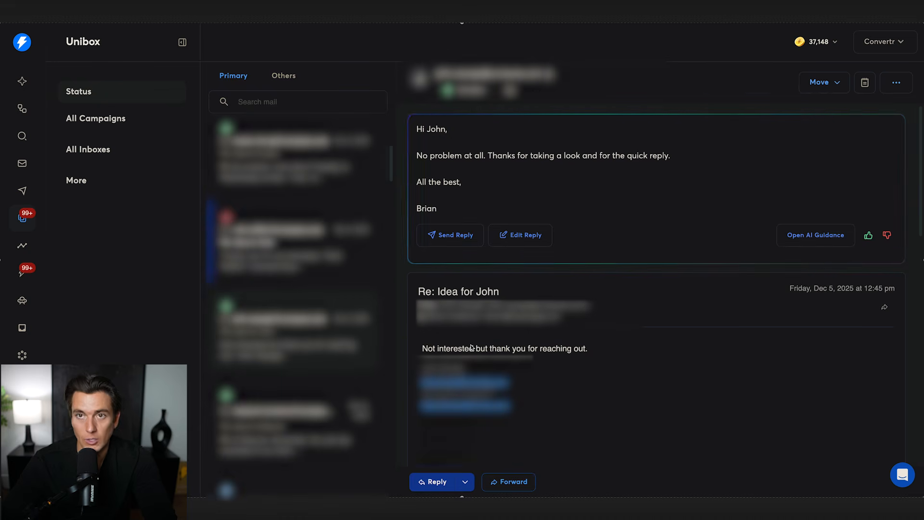
pyautogui.click(295, 283)
pyautogui.scroll(2, 300, 282)
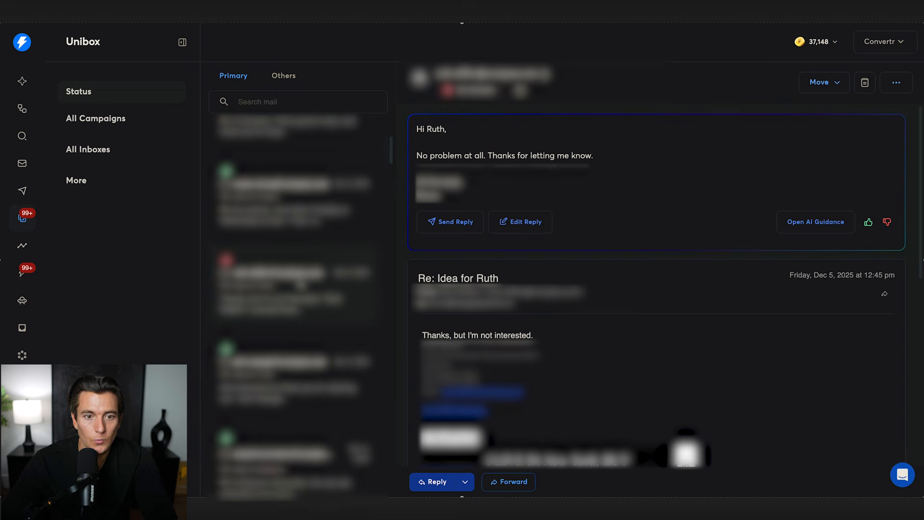
pyautogui.scroll(1, 300, 282)
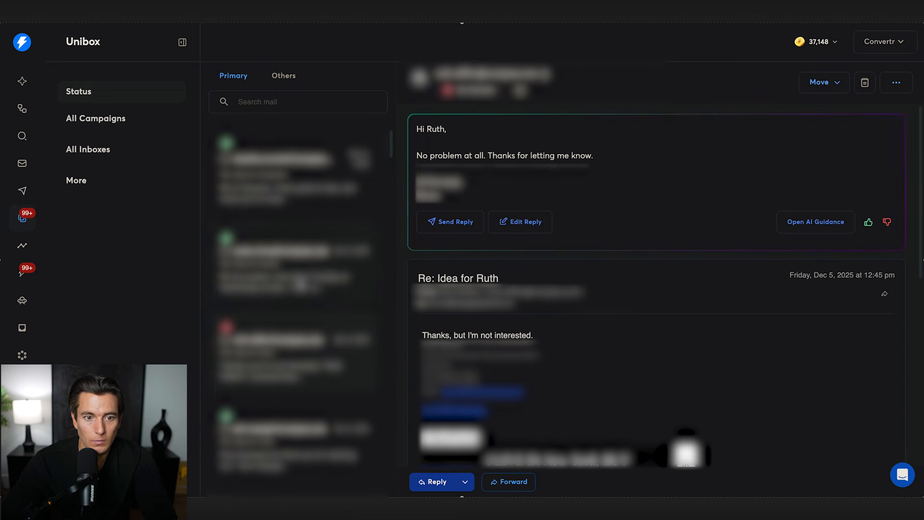
# Step: Open the thread offering Tuesday or Wednesday, expand its 4 more messages and read how the meeting time is negotiated
pyautogui.click(300, 284)
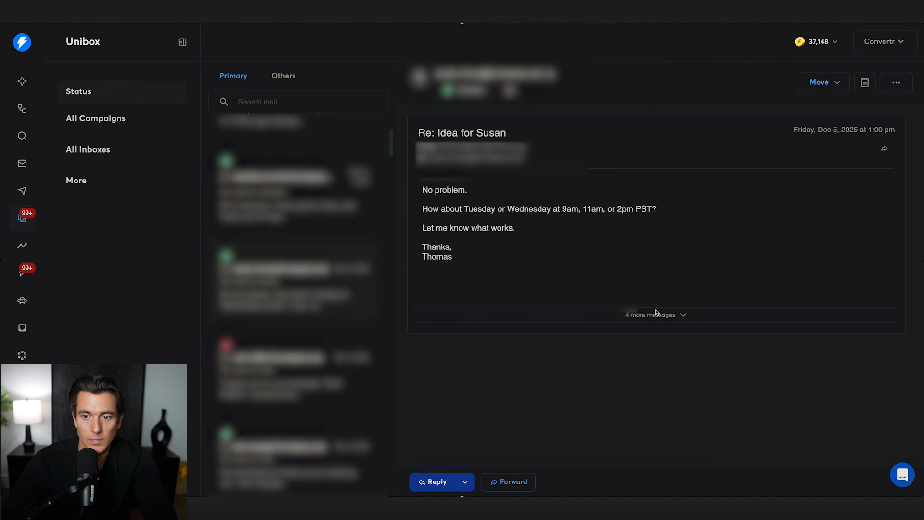
pyautogui.click(634, 315)
pyautogui.click(518, 307)
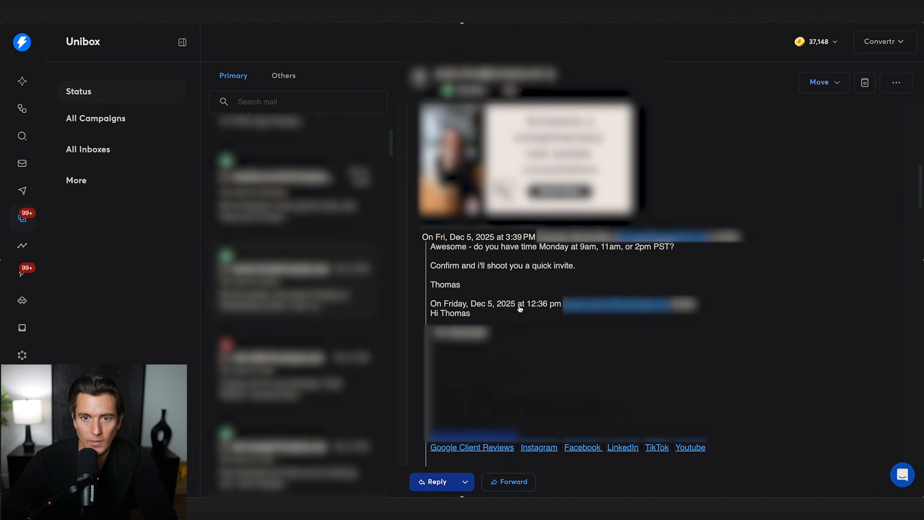
pyautogui.scroll(-1, 520, 309)
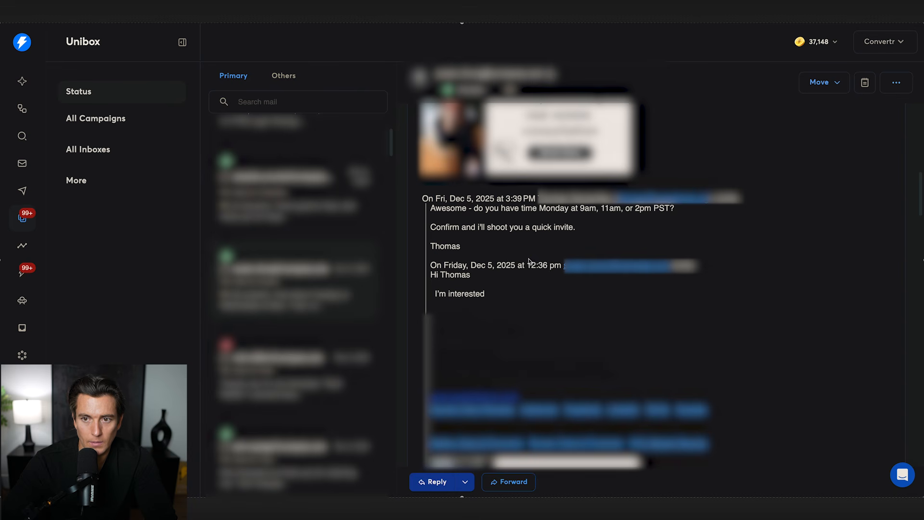
pyautogui.scroll(1, 534, 223)
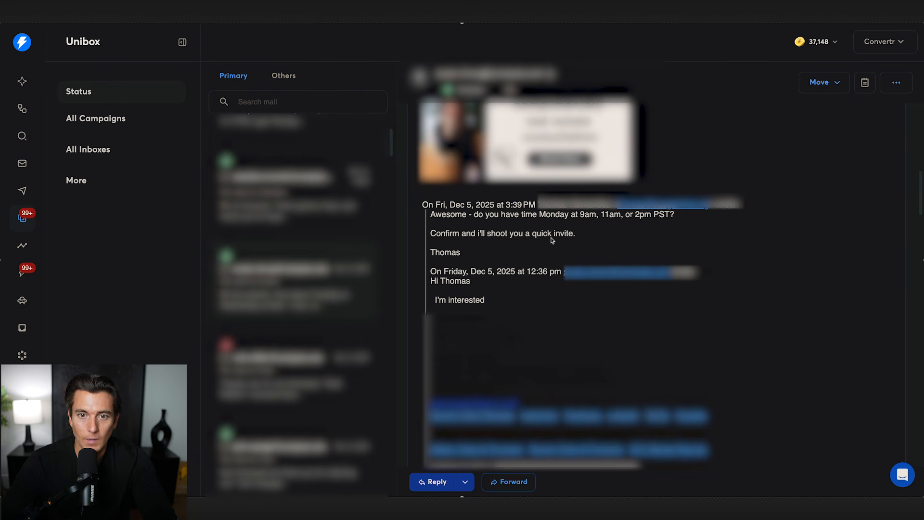
pyautogui.scroll(5, 529, 243)
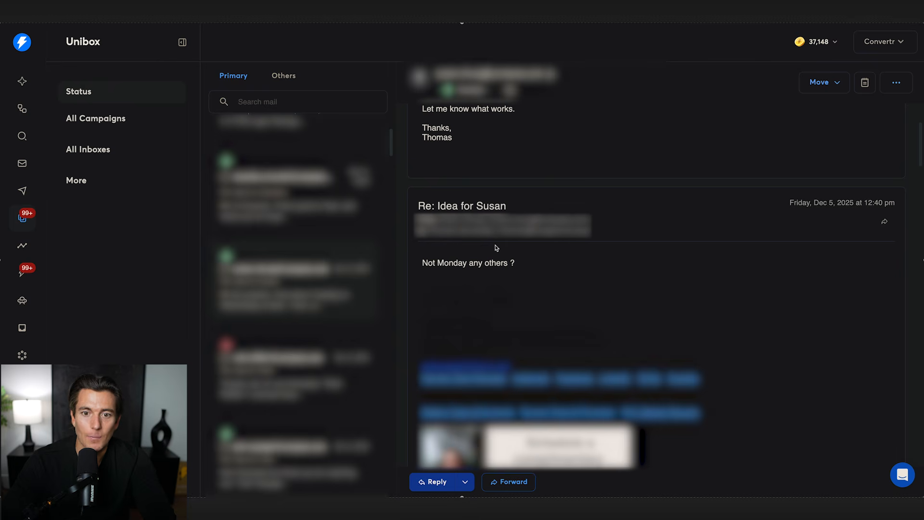
pyautogui.scroll(3, 494, 245)
pyautogui.moveTo(429, 191); pyautogui.dragTo(586, 209)
pyautogui.click(476, 221)
pyautogui.click(561, 230)
# Step: Read the thread in which the lead loops in a partner, and open the newest reply's suggested AI response
pyautogui.scroll(-1, 561, 231)
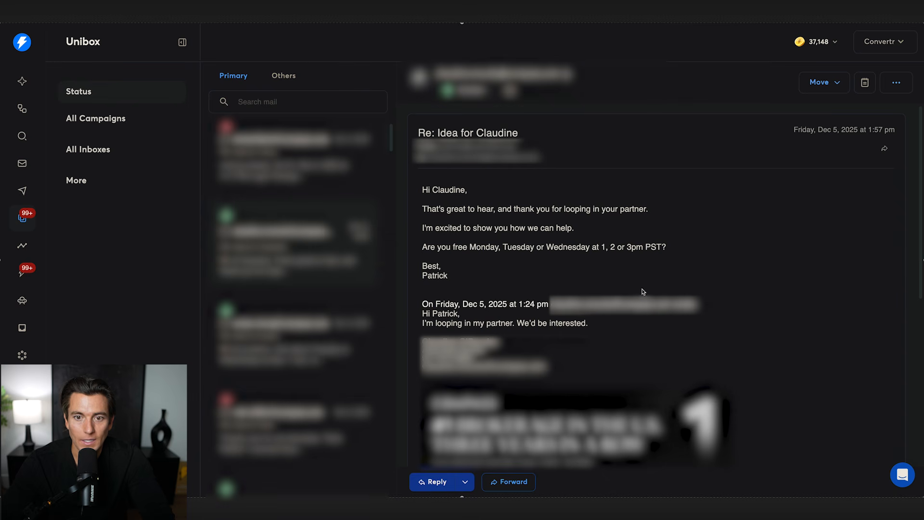
pyautogui.scroll(-1, 644, 293)
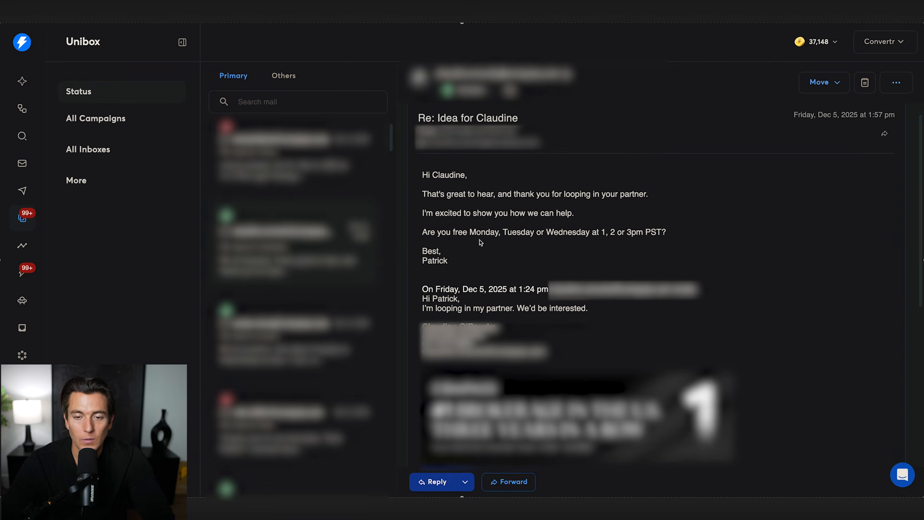
pyautogui.moveTo(432, 234); pyautogui.dragTo(664, 230)
pyautogui.scroll(1, 665, 230)
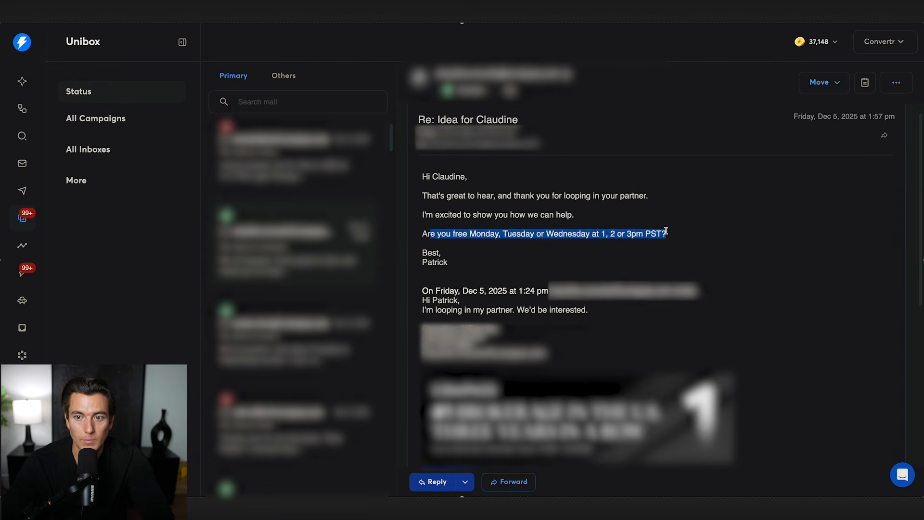
pyautogui.click(508, 257)
pyautogui.scroll(2, 336, 260)
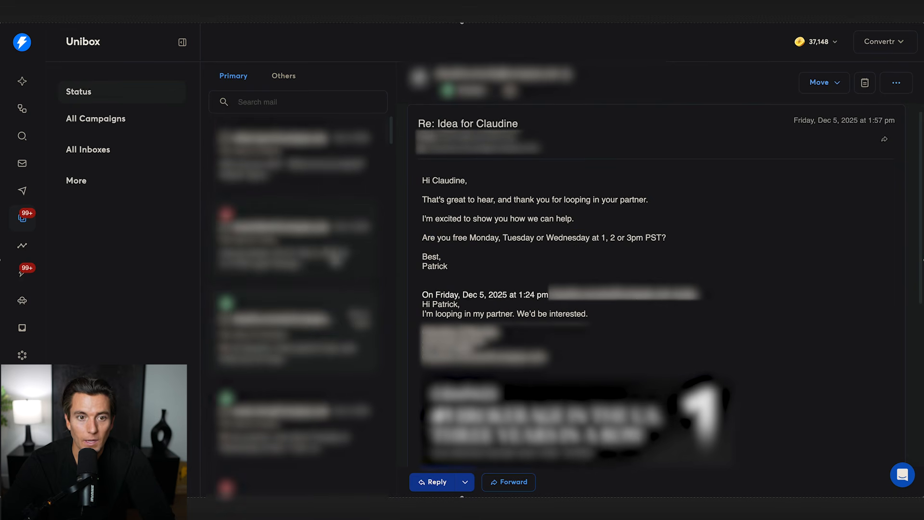
pyautogui.click(323, 261)
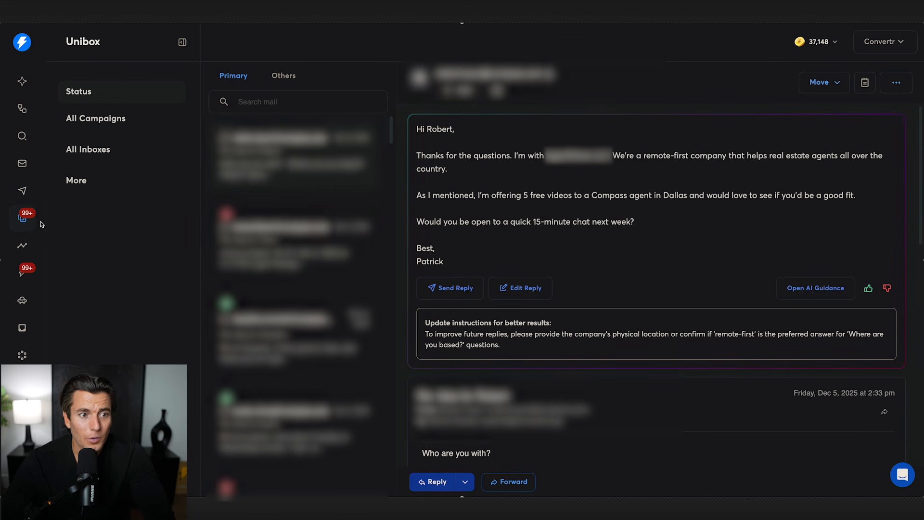
# Step: Check the Compass Real Estate campaign in the campaign list and read the reply accepting Tuesday at 1pm in the Unibox
pyautogui.click(29, 193)
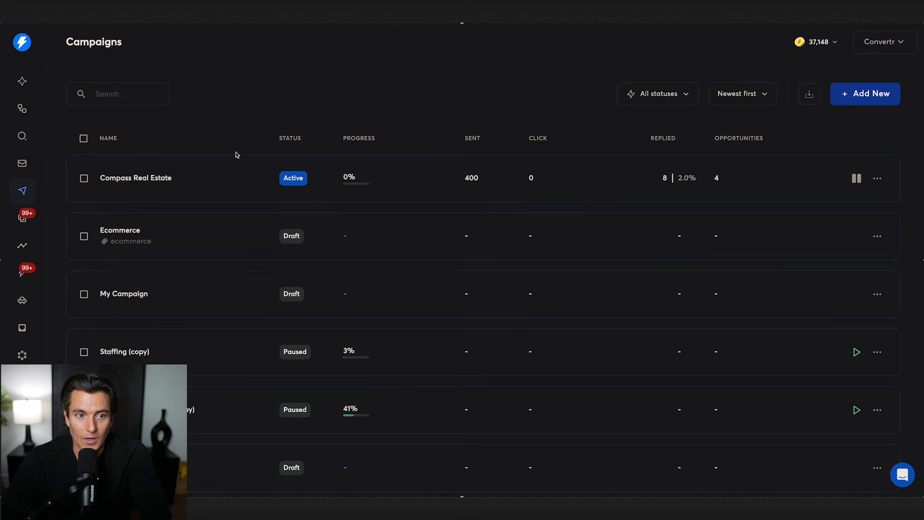
pyautogui.click(22, 217)
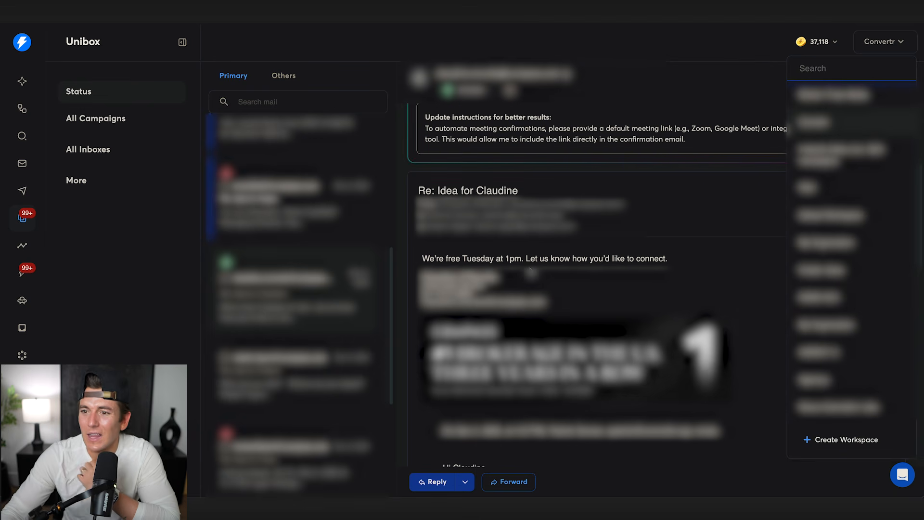
pyautogui.click(491, 272)
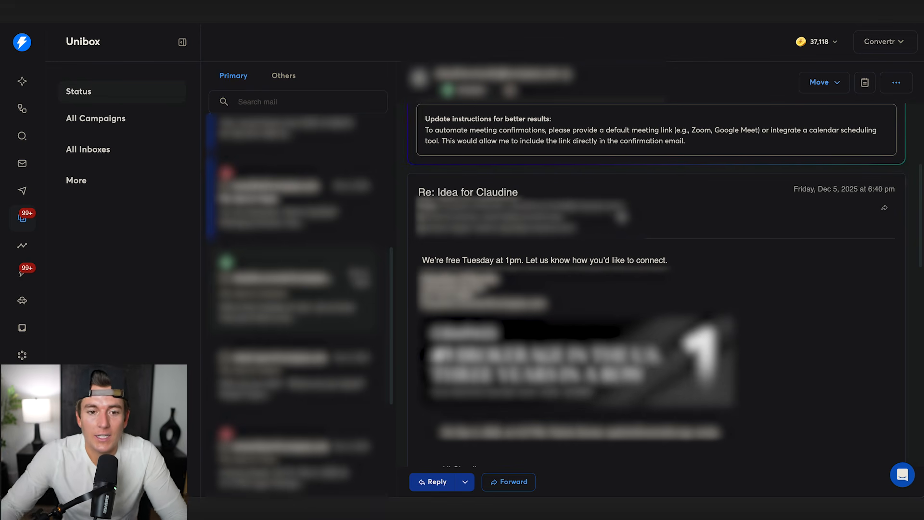
pyautogui.moveTo(427, 262); pyautogui.dragTo(505, 254)
pyautogui.click(505, 253)
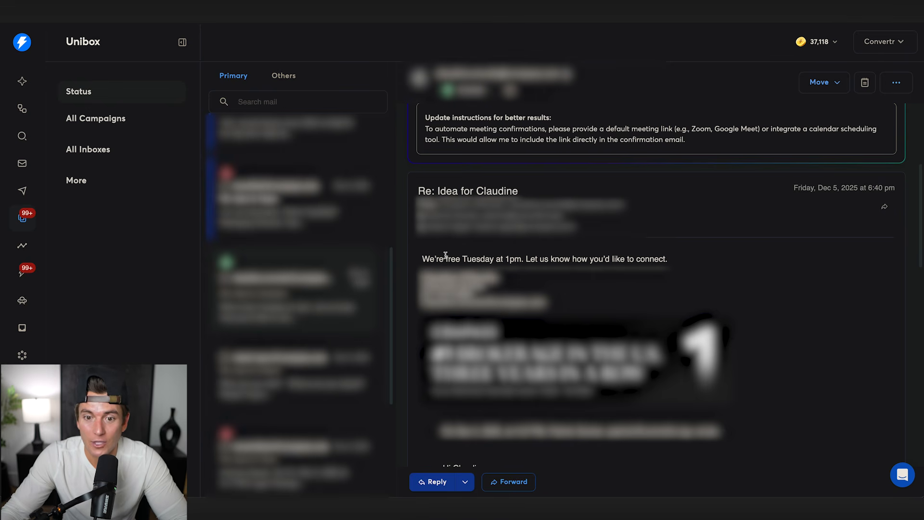
pyautogui.scroll(-7, 559, 253)
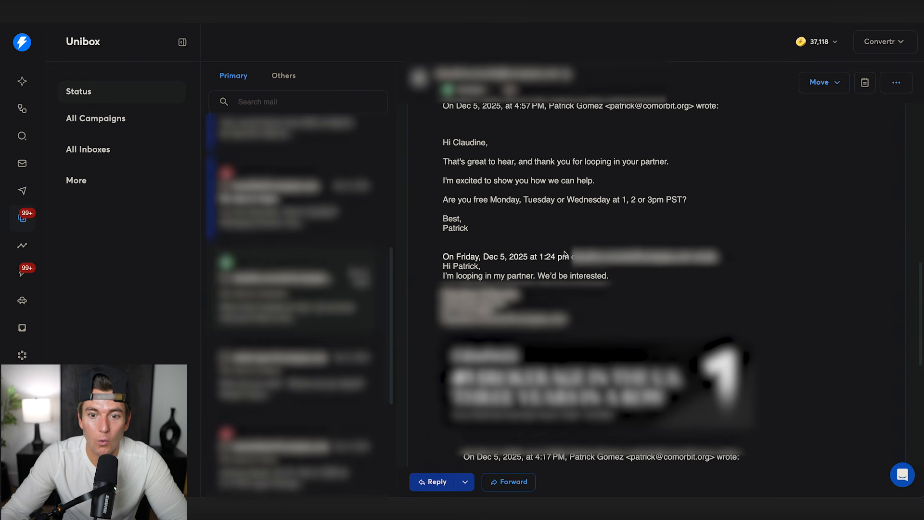
# Step: Check the workspace analytics for the last 7 days and open the newest reply in the Unibox
pyautogui.click(22, 245)
pyautogui.moveTo(713, 285)
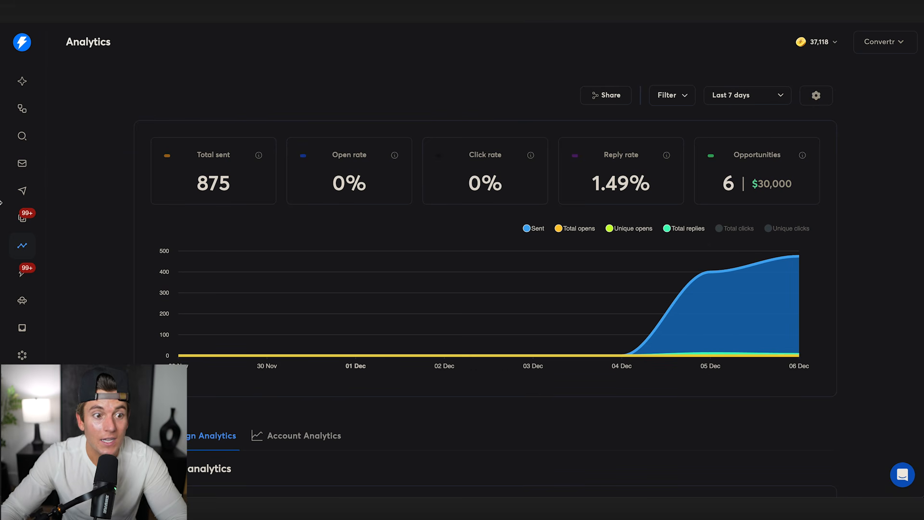
pyautogui.click(22, 217)
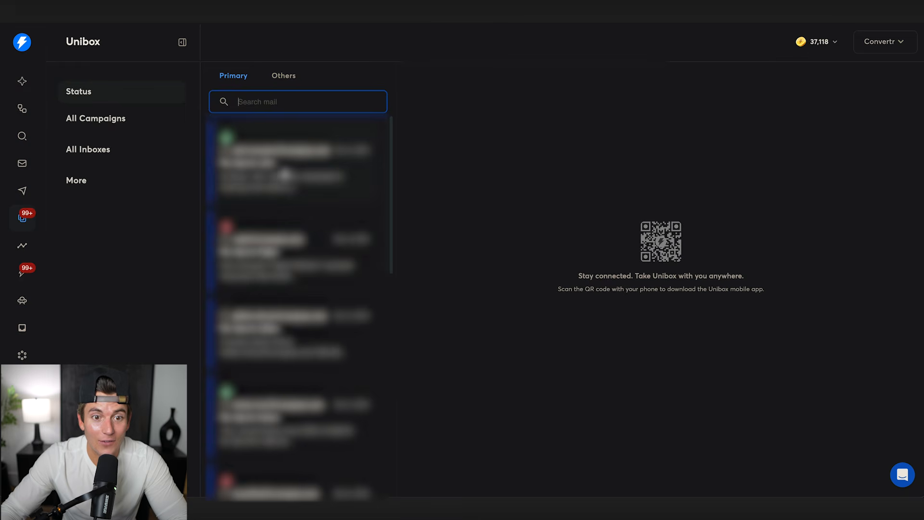
pyautogui.click(285, 173)
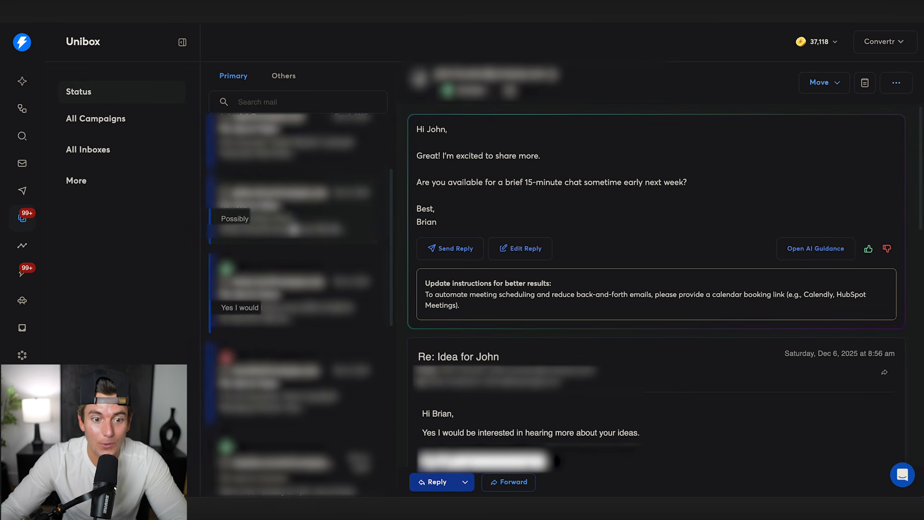
pyautogui.scroll(3, 293, 228)
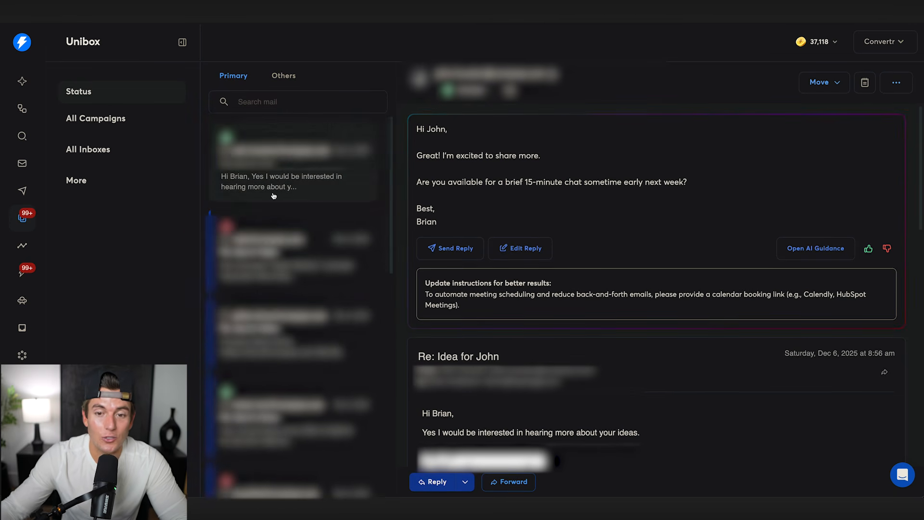
pyautogui.scroll(-3, 274, 195)
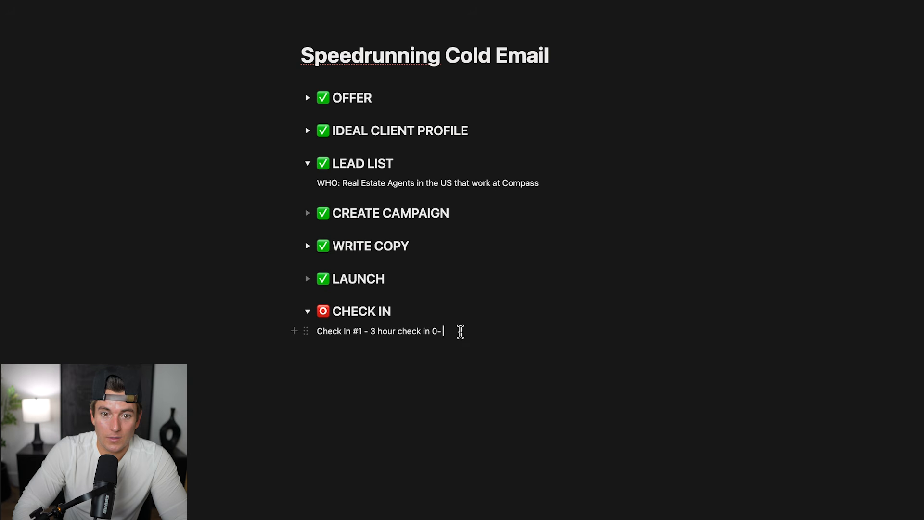
# Step: Add the line "Check in 2 - booked call less than 7 hours" under the CHECK IN heading of the Speedrunning Cold Email checklist
pyautogui.press('Up')
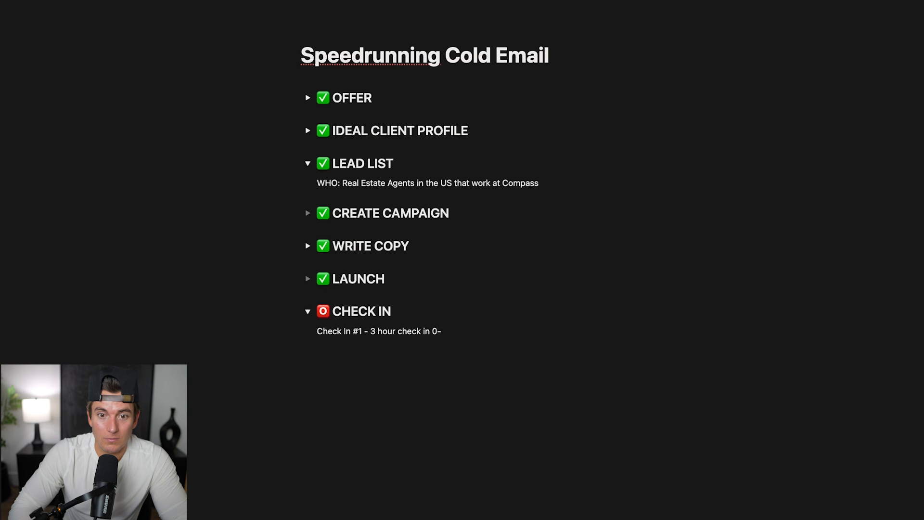
pyautogui.press('Down')
pyautogui.press('Tab')
pyautogui.write('Check in 2 - booked call less than 7 hours')
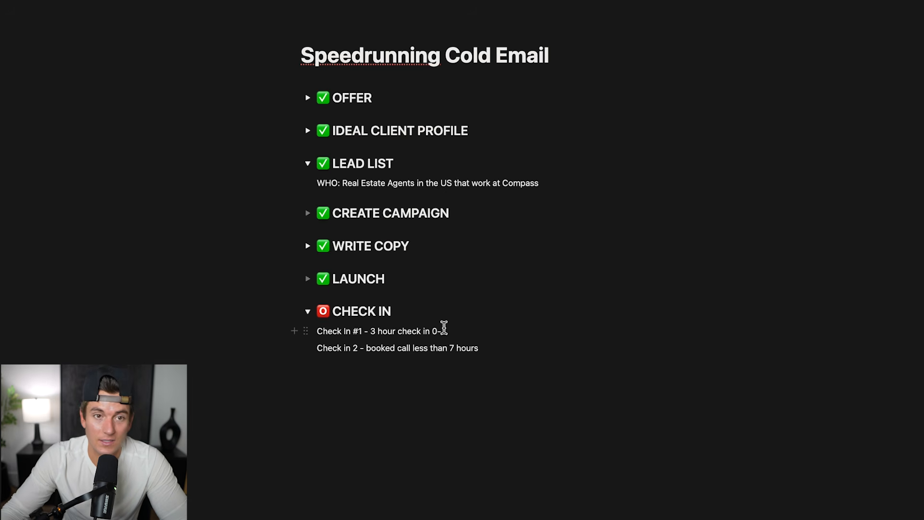